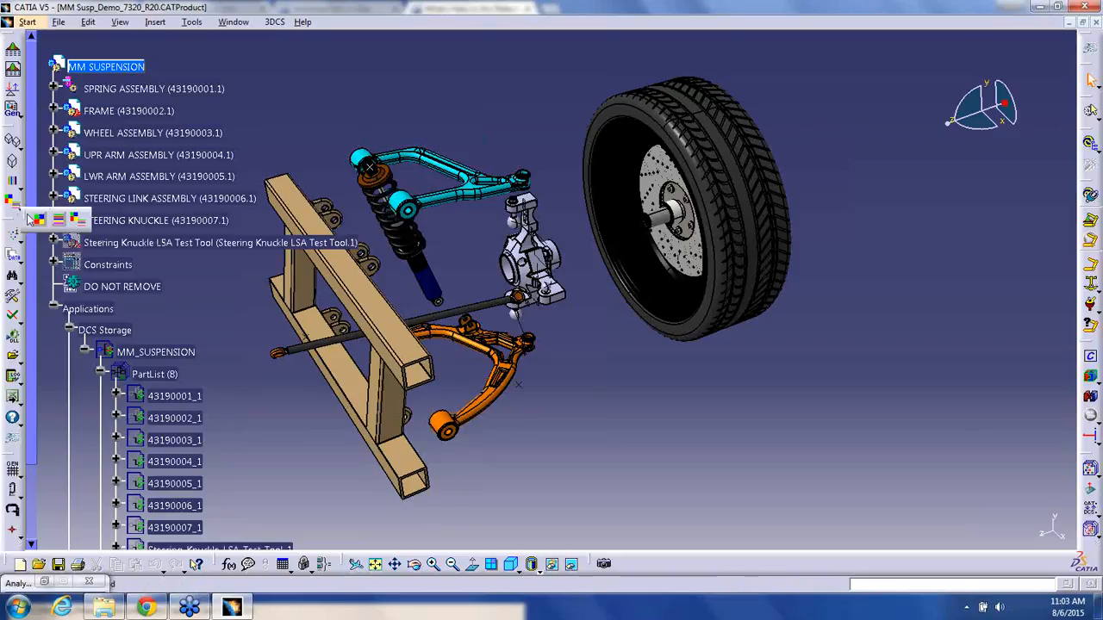
- Float the color contour toolbar and turn on color map shading, accepting the switch to shading with material
drag(27, 220, 266, 96)
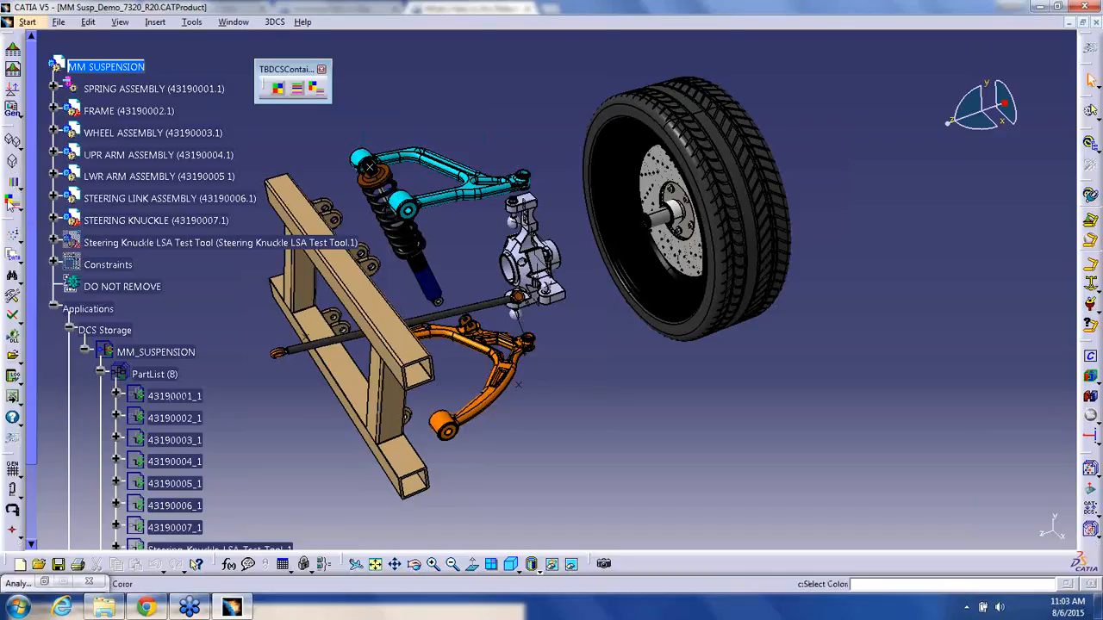
click(276, 88)
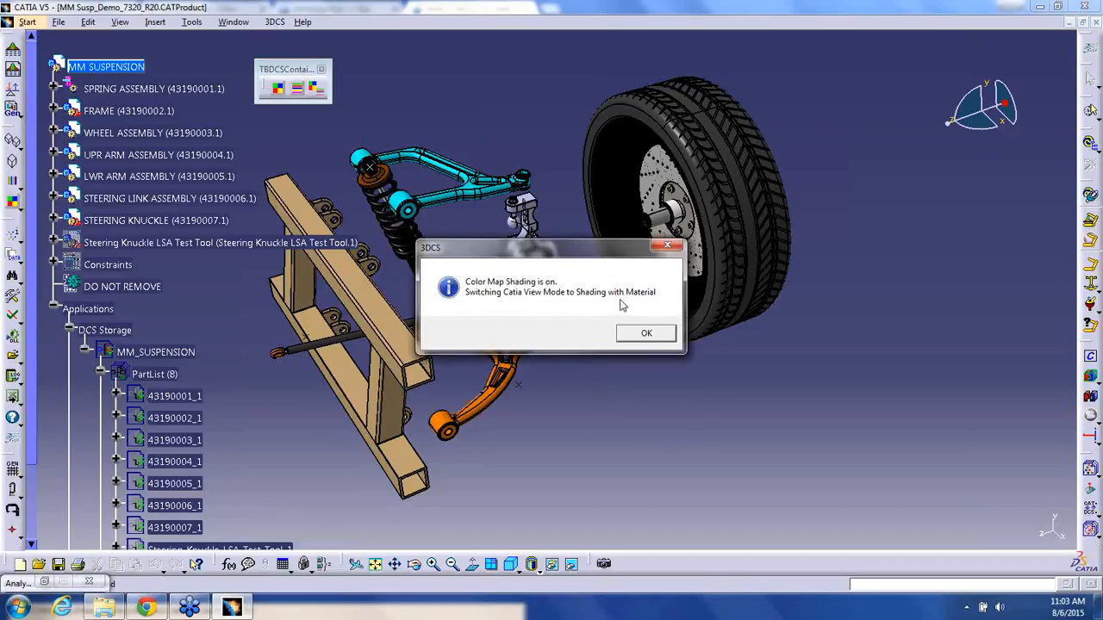
click(645, 334)
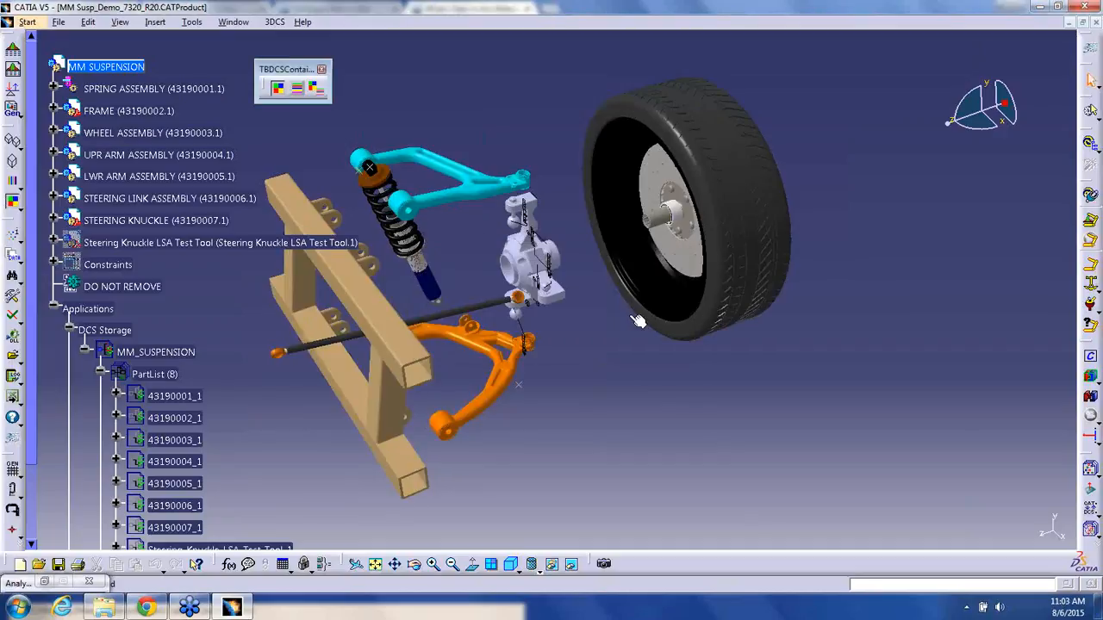
click(298, 89)
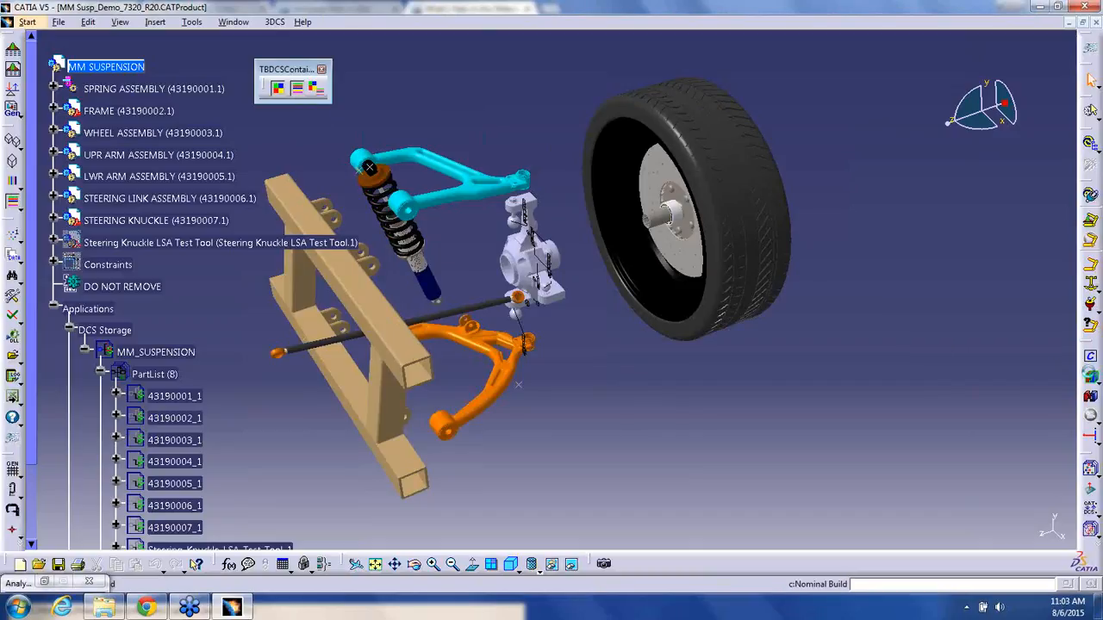
- Accept the current color contour preferences and build the suspension assembly to its nominal position
click(1091, 376)
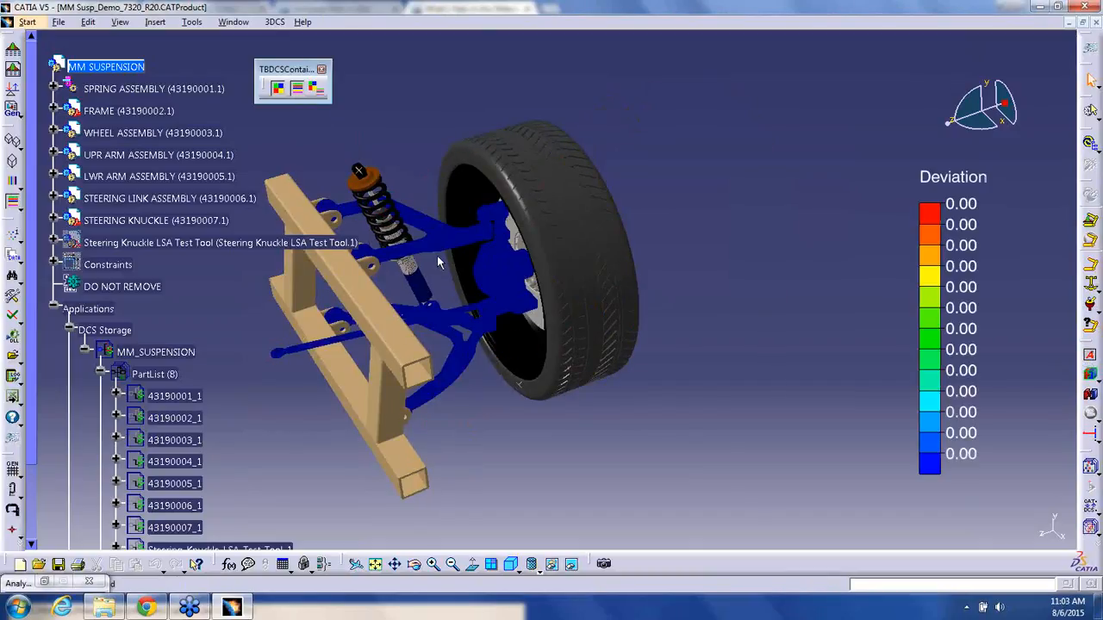
click(1089, 360)
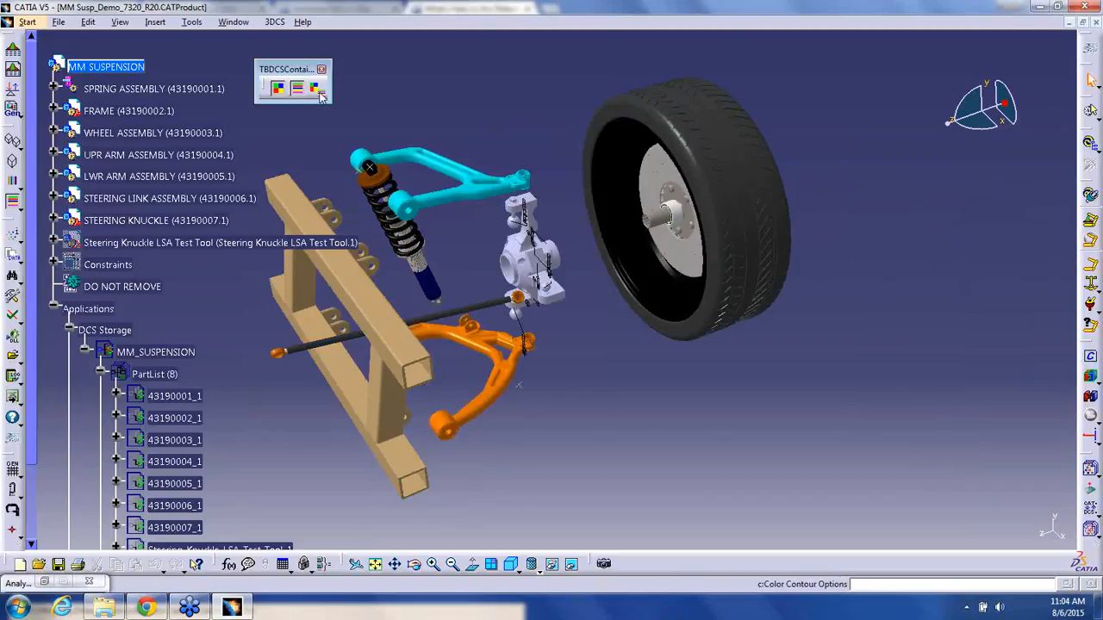
click(318, 90)
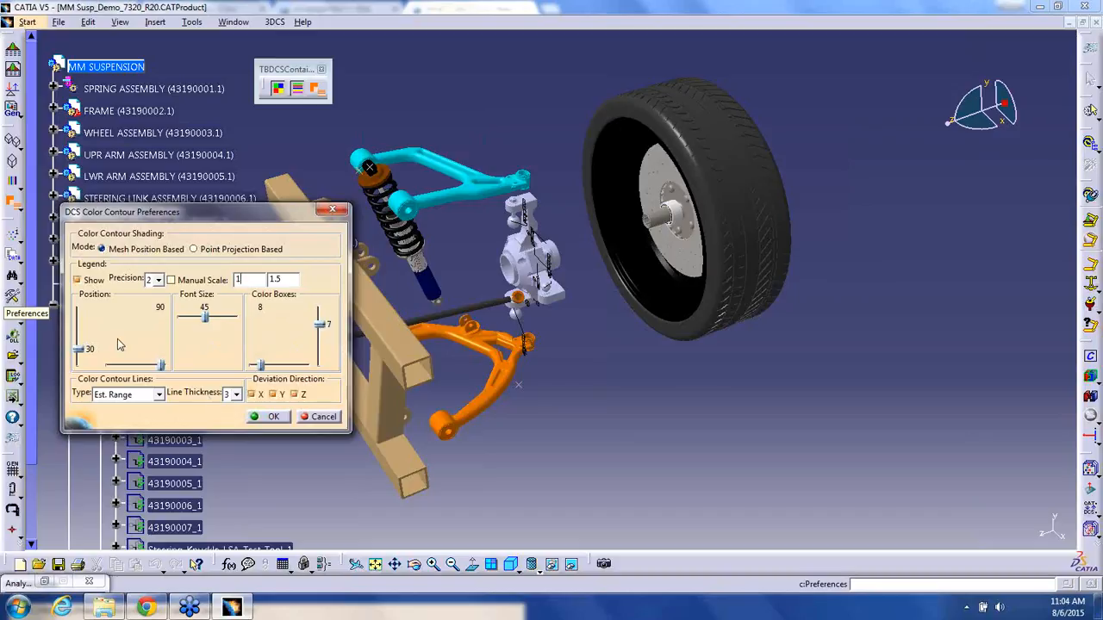
click(262, 418)
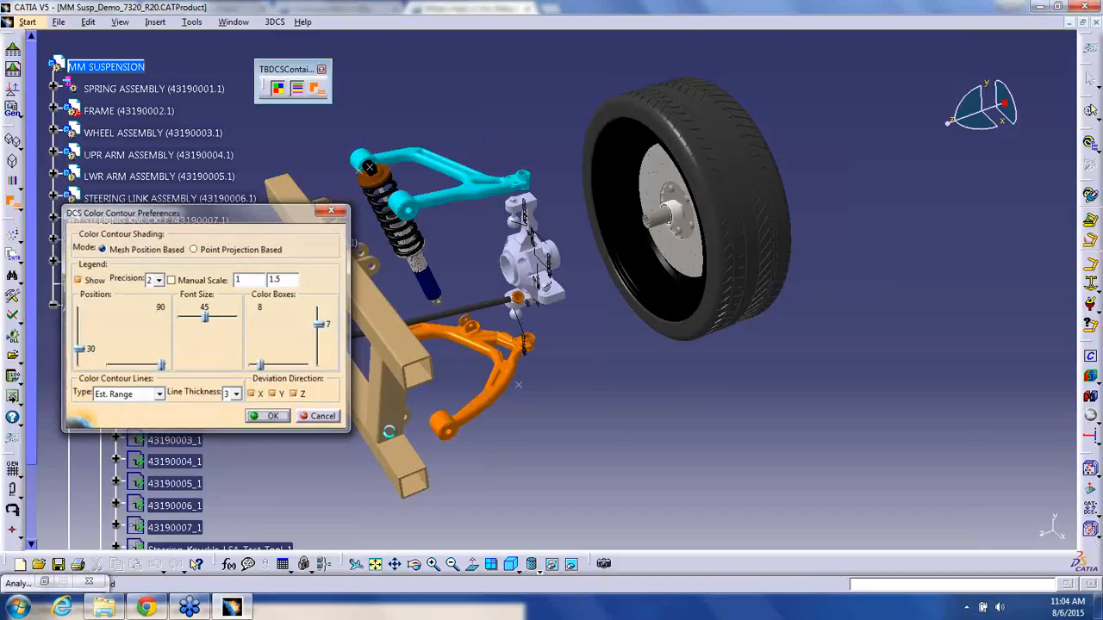
click(1091, 380)
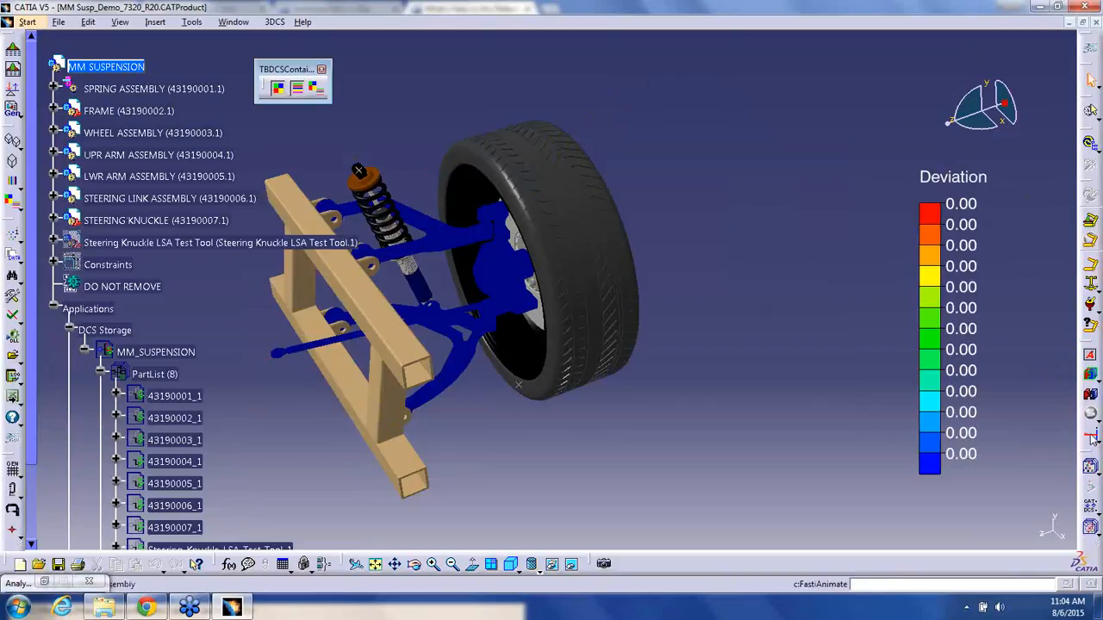
- Run the continuous deviation animation with a delay of 425 and pause it to inspect the steering knuckle's contour colors
click(1091, 109)
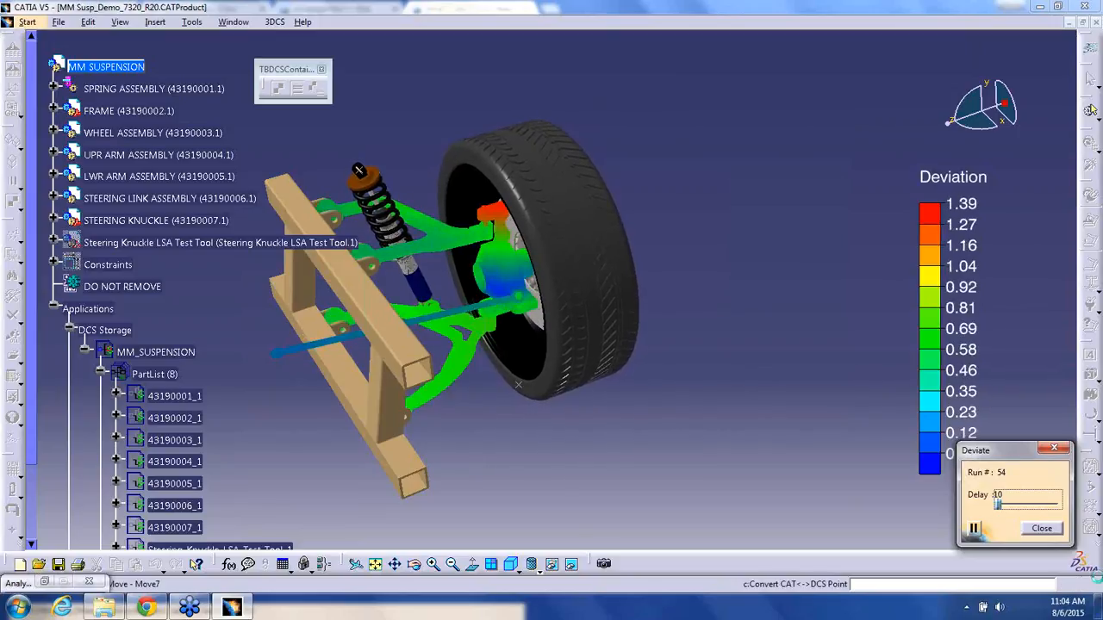
drag(999, 505, 1011, 507)
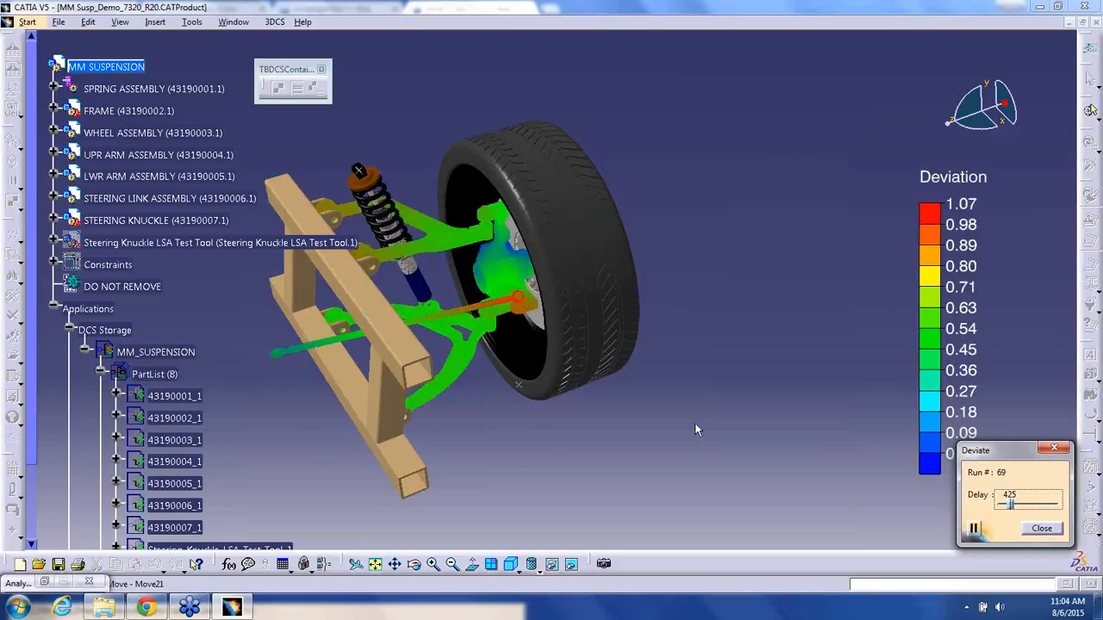
middle_drag(479, 402, 544, 377)
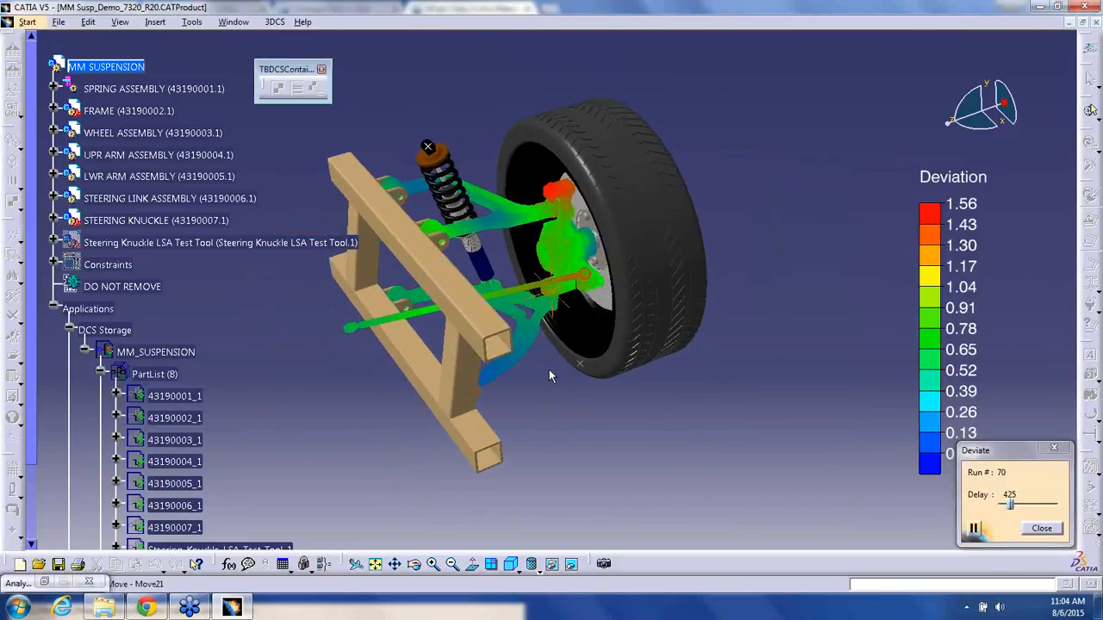
click(975, 529)
ctrl+middle_drag(667, 382, 656, 327)
middle_drag(629, 218, 599, 307)
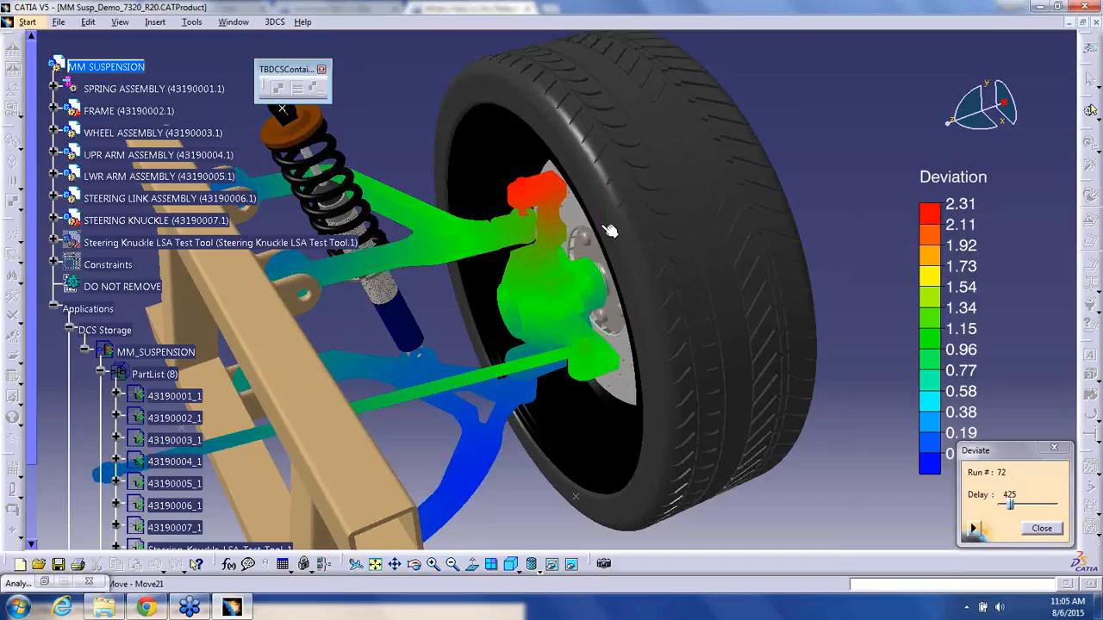
middle_drag(522, 213, 591, 213)
click(569, 280)
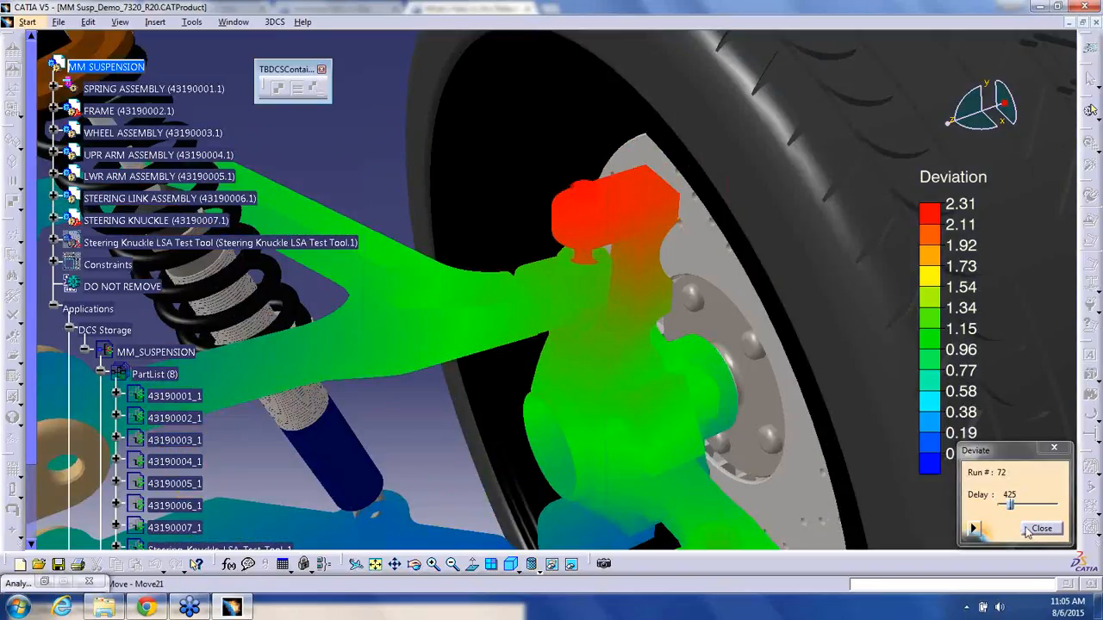
- Resume the deviation animation, pause it on another build to compare the knuckle with the legend, and end the animation
click(974, 528)
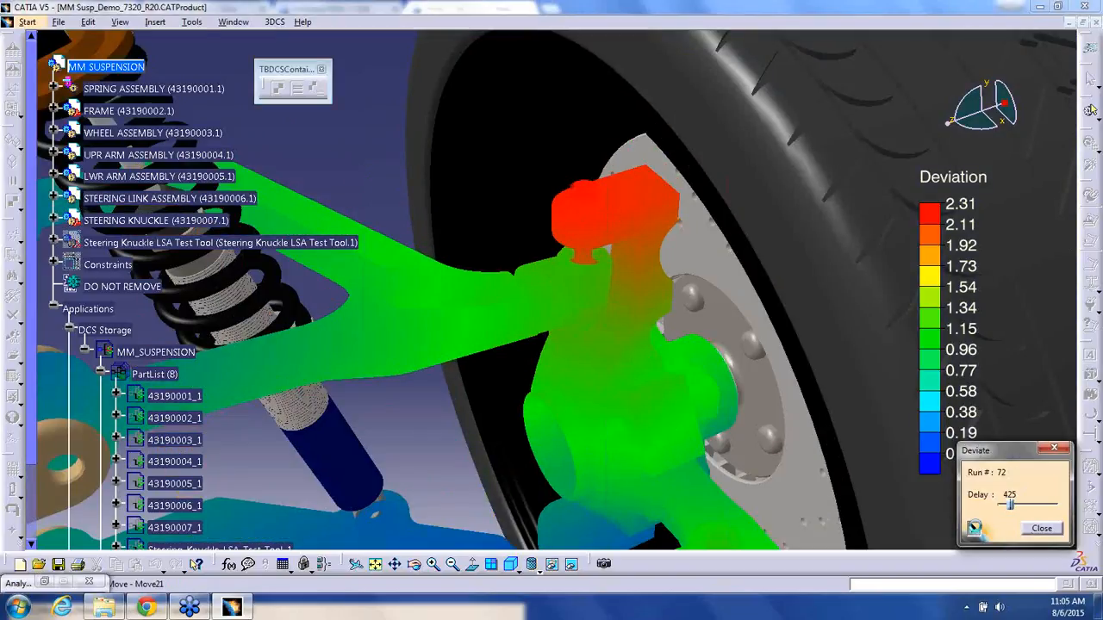
middle_drag(553, 384, 596, 332)
click(593, 295)
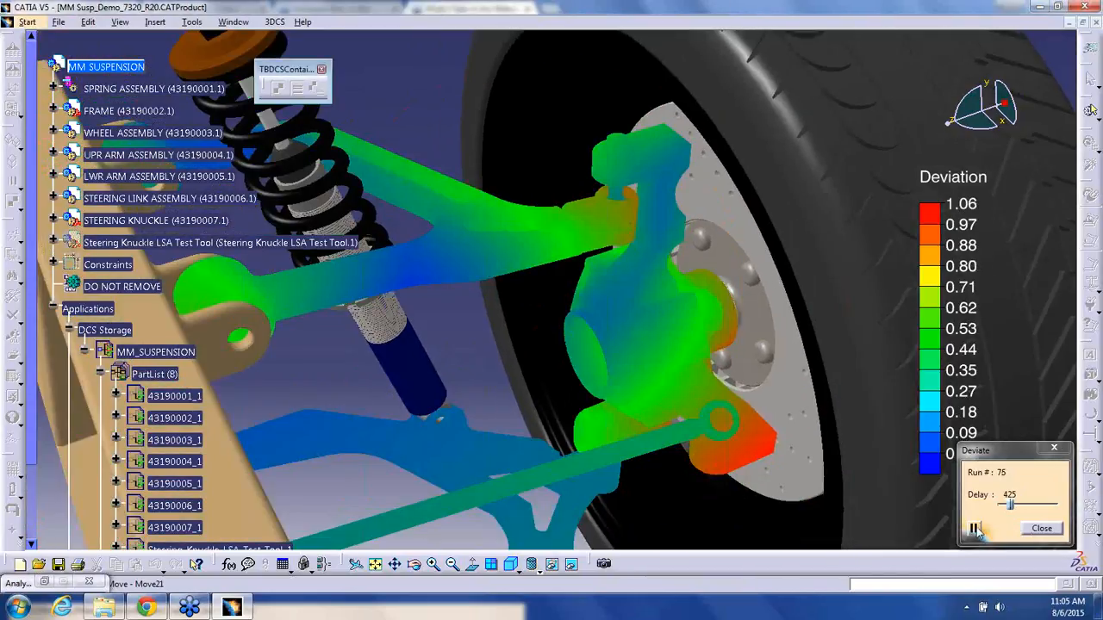
click(975, 529)
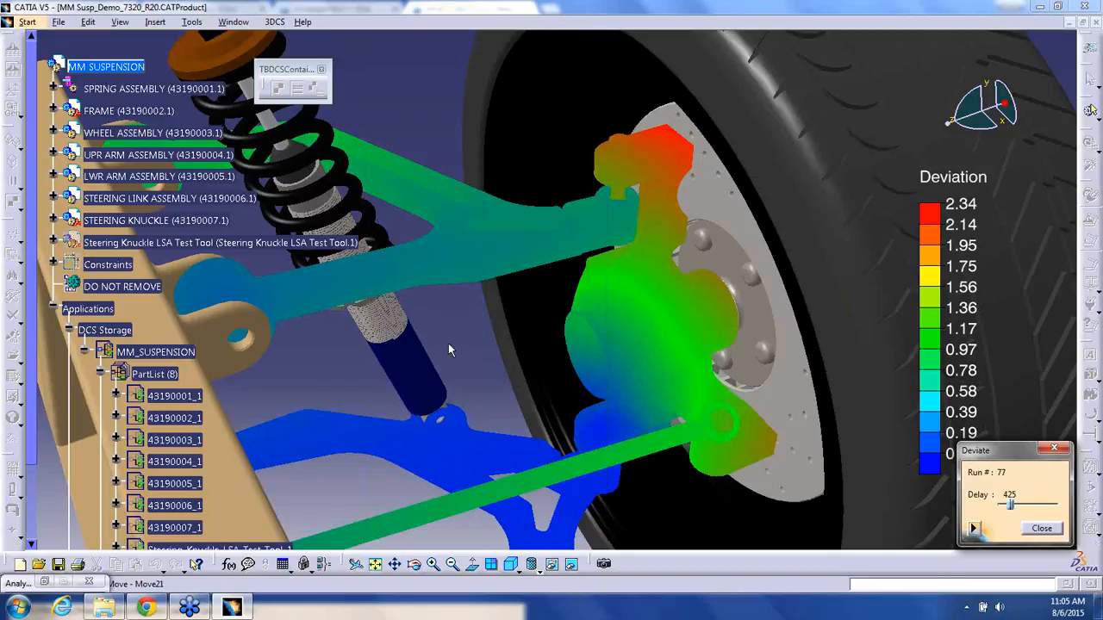
middle_drag(451, 348, 548, 290)
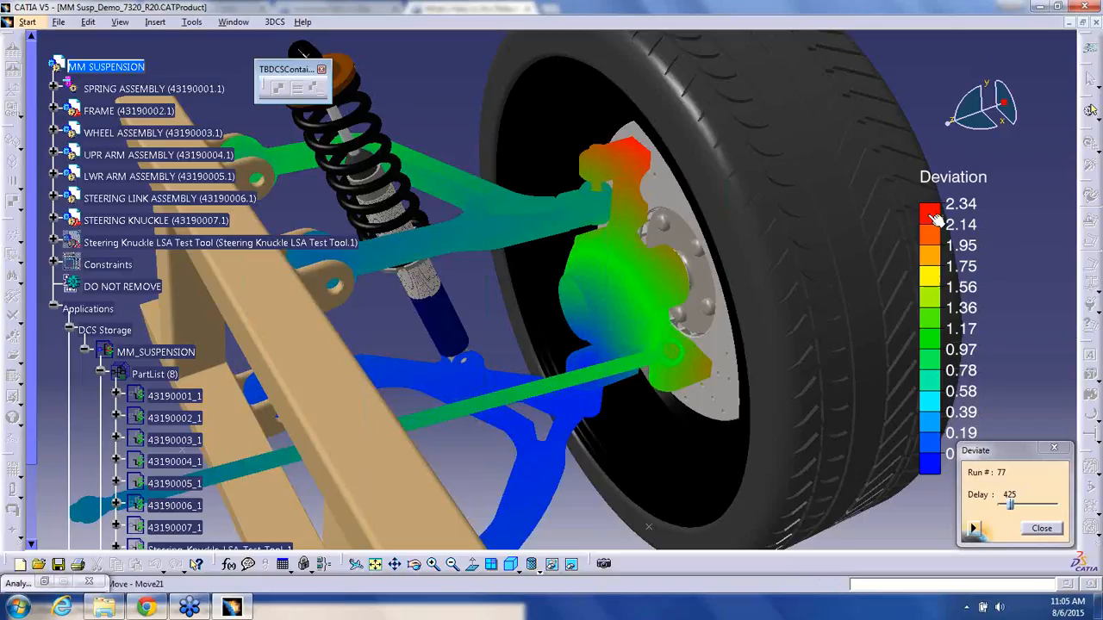
click(1042, 529)
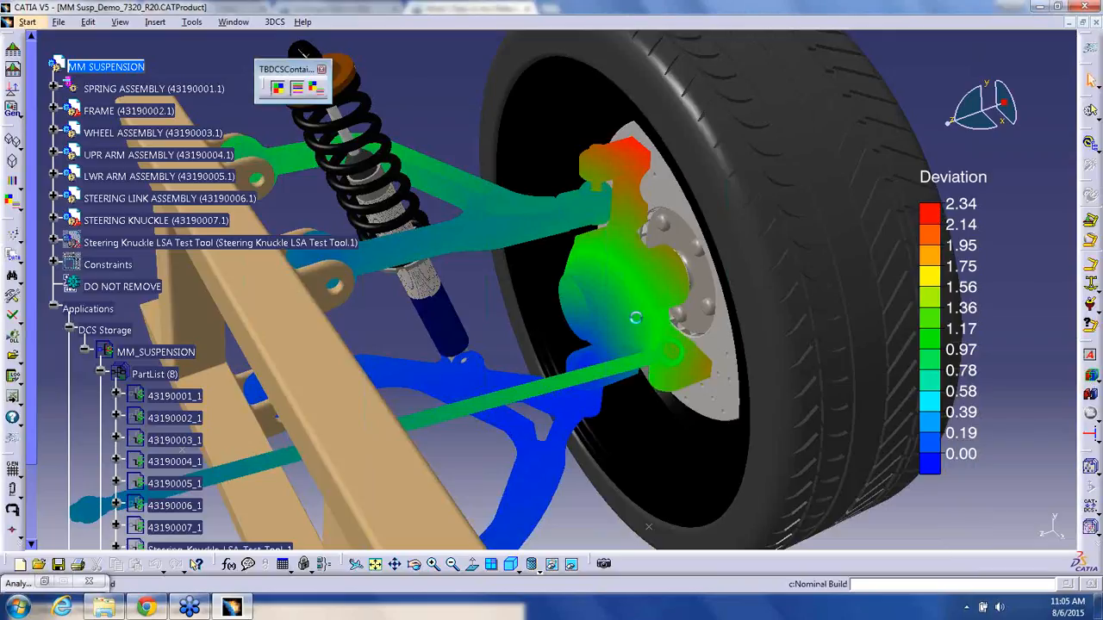
- Enable the manual legend scale from 1 to 1.5 in the color contour preferences
click(317, 87)
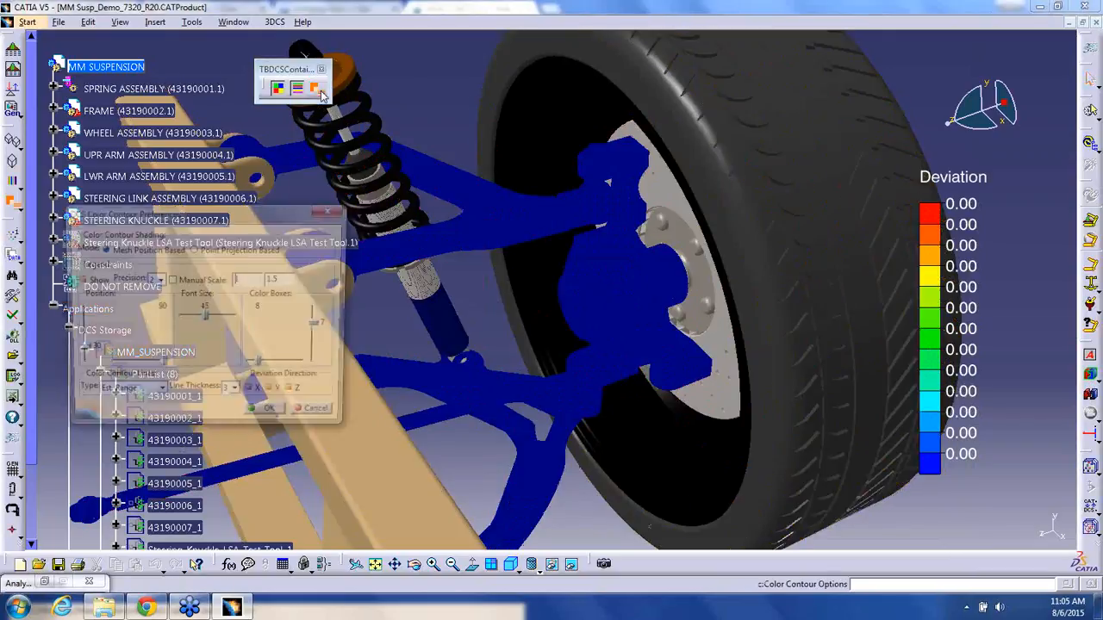
click(252, 280)
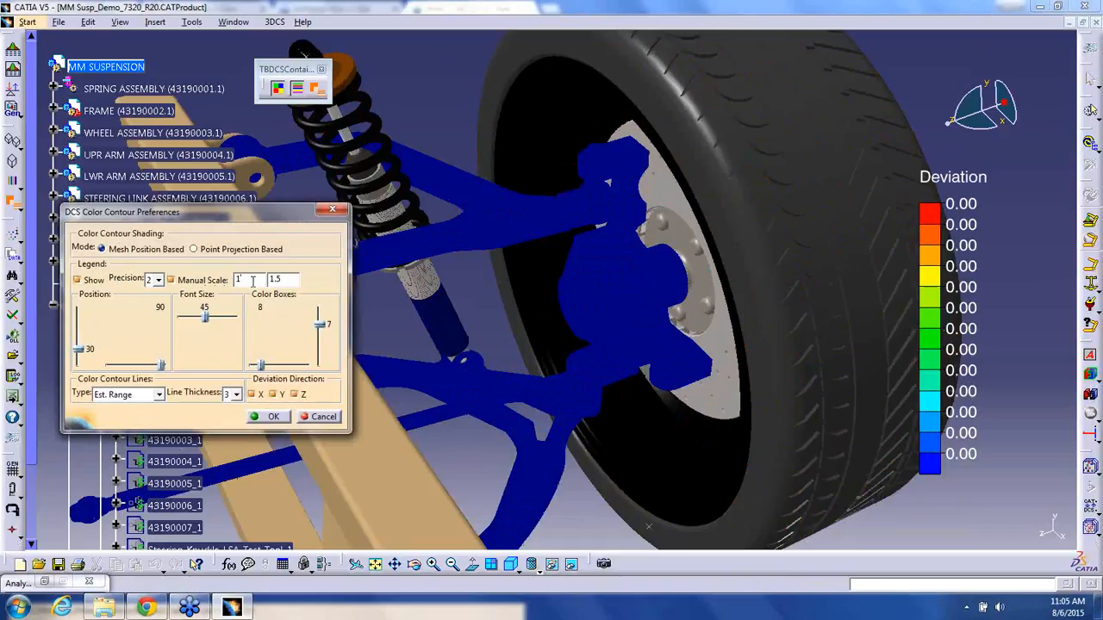
click(274, 417)
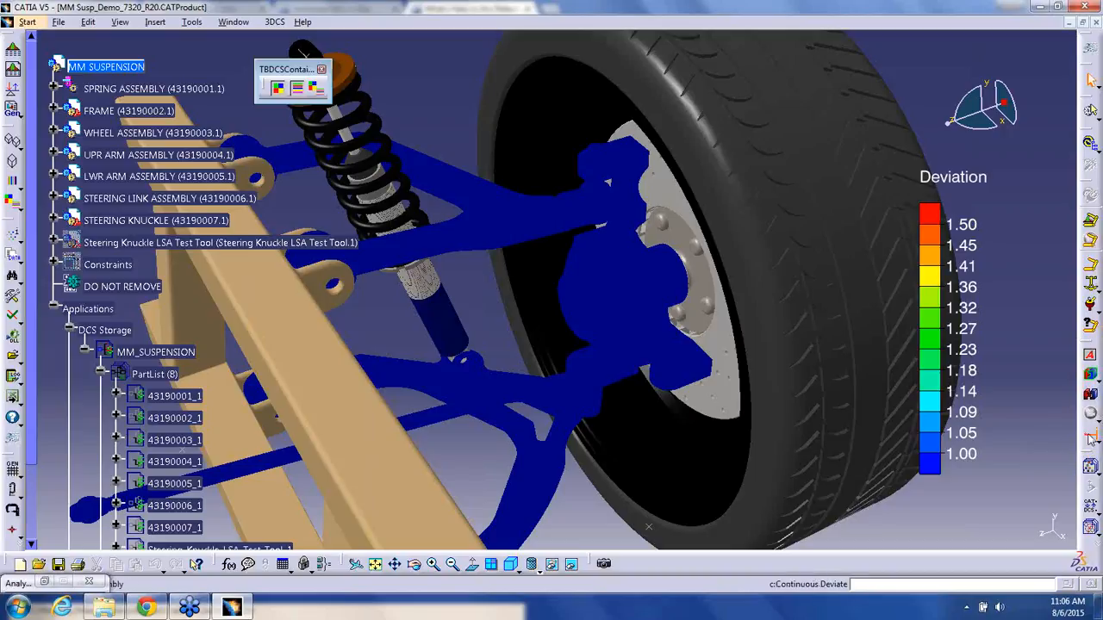
- Run the continuous deviation animation with the delay reduced to 45, then end it
click(1091, 438)
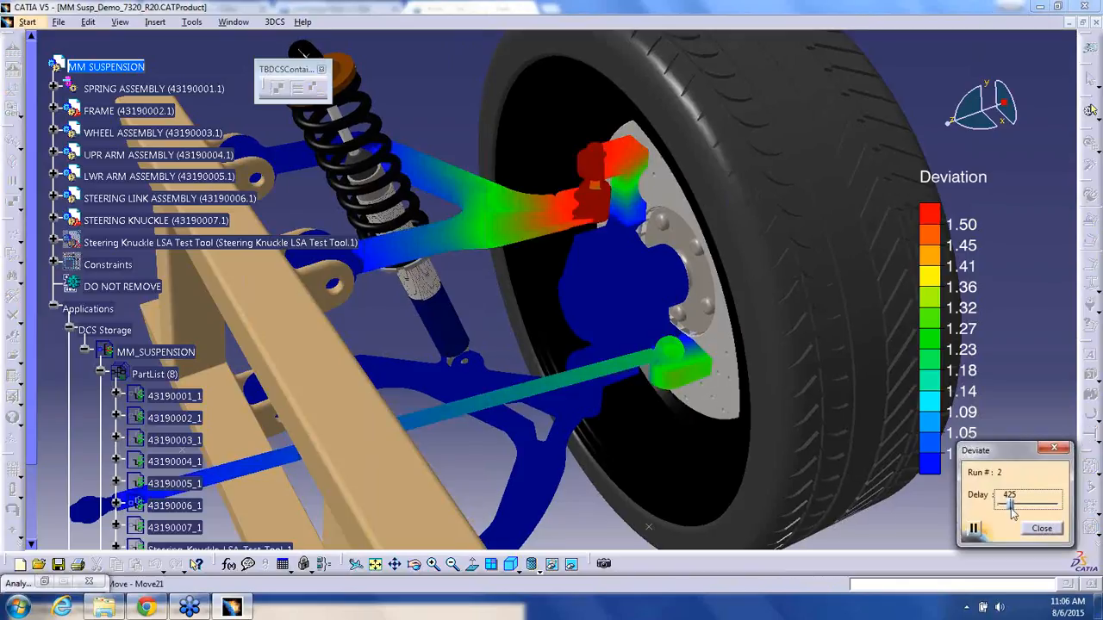
drag(1012, 507, 1007, 510)
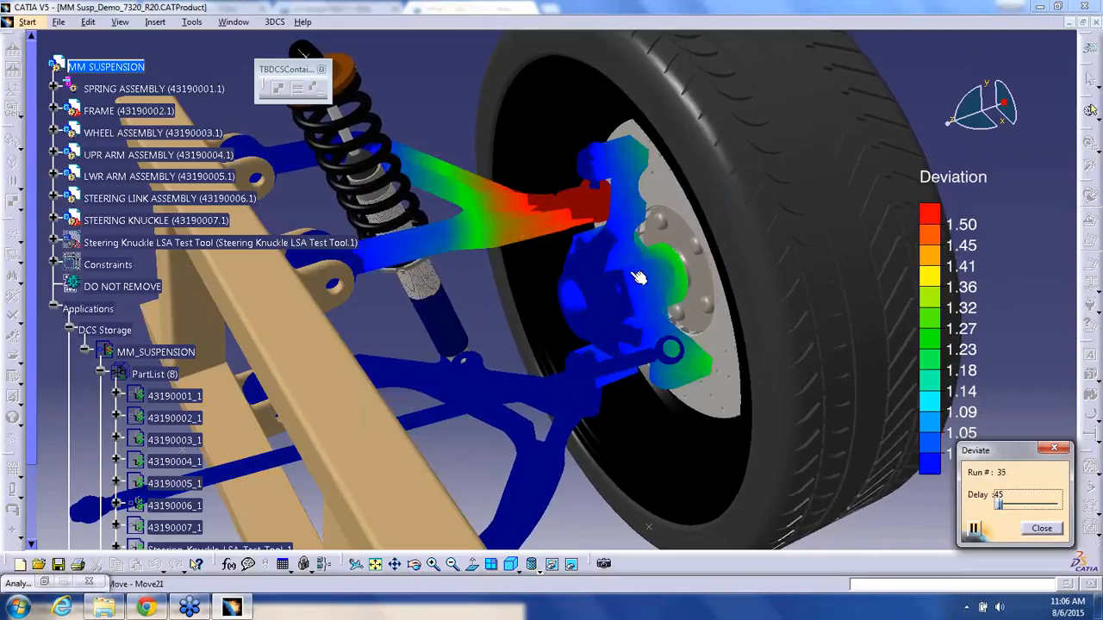
click(1042, 529)
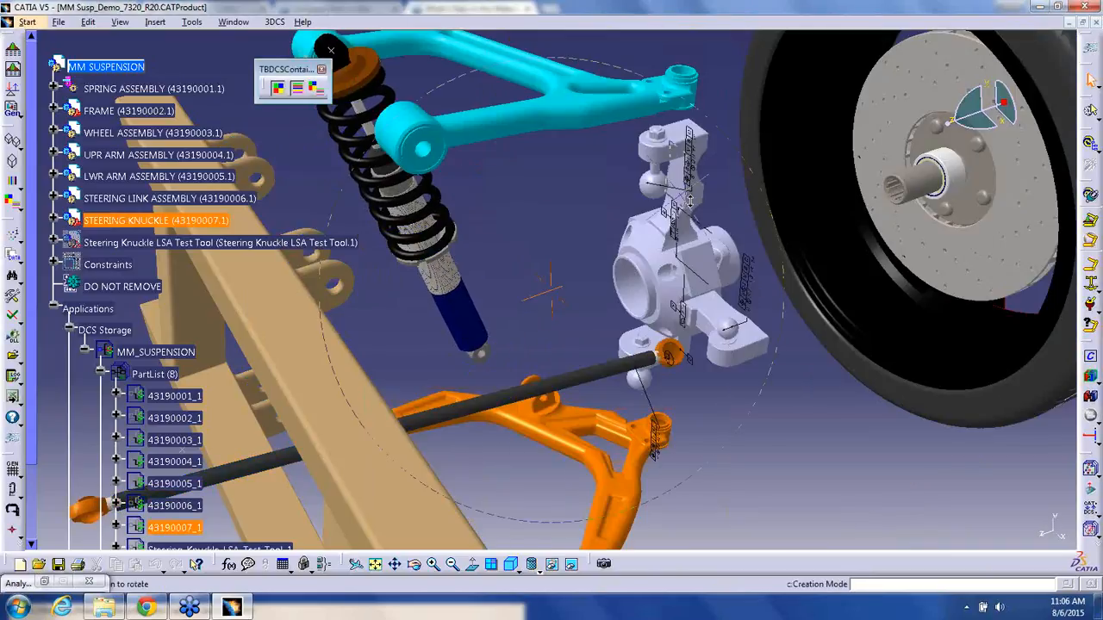
- Examine the analysis report for the Wheel_Surf_Z4_Z measurement, rebuild the suspension to nominal and minimize the report
middle_drag(689, 250, 679, 258)
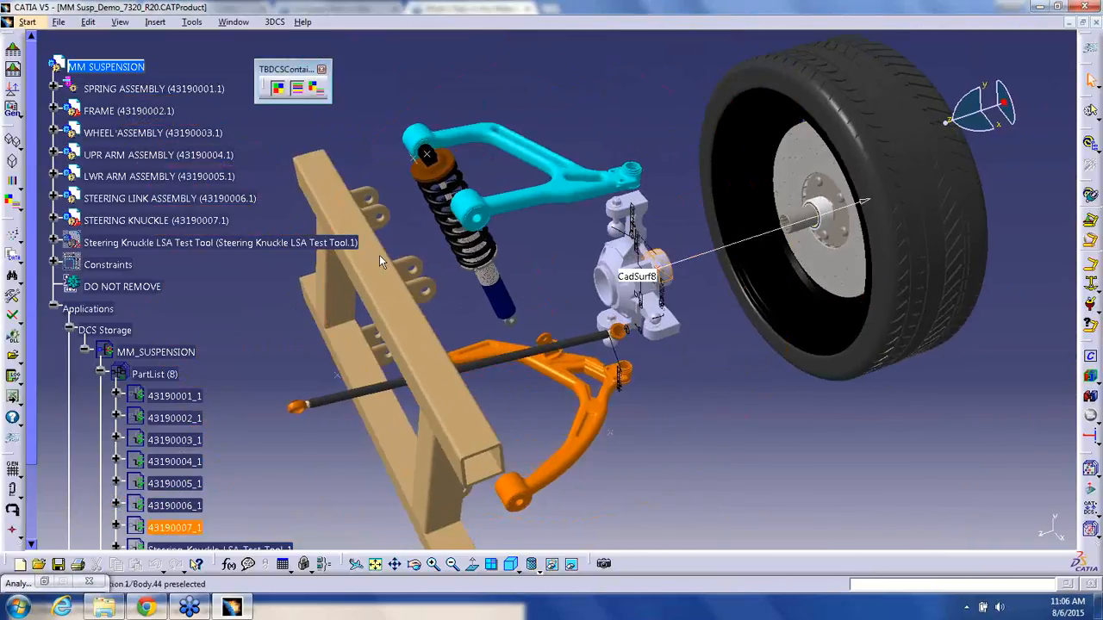
click(11, 69)
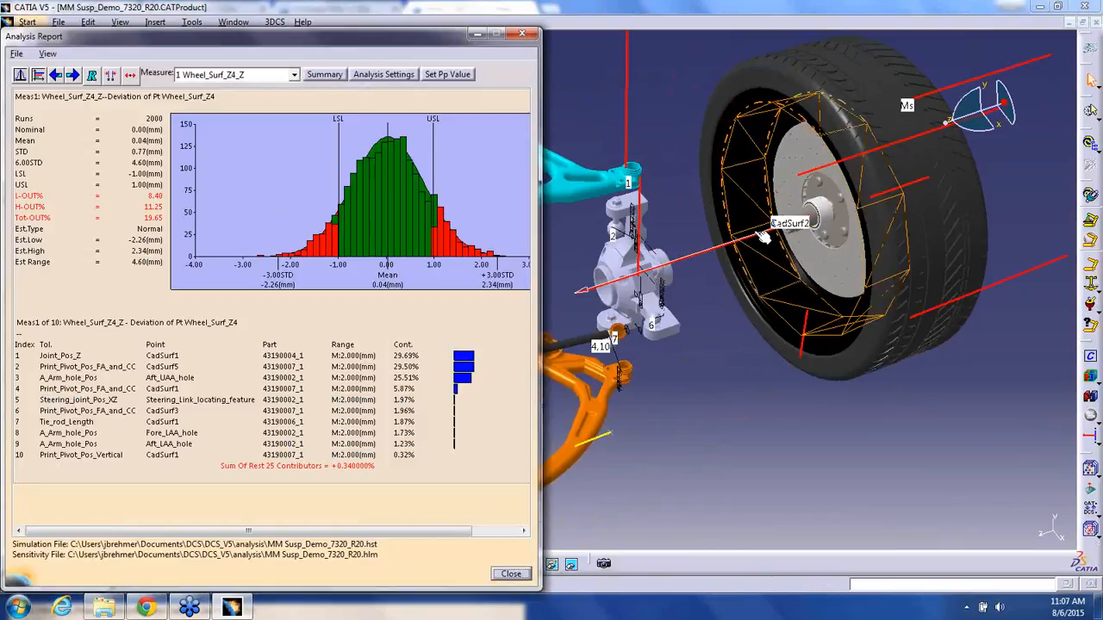
middle_drag(757, 237, 857, 377)
click(1091, 376)
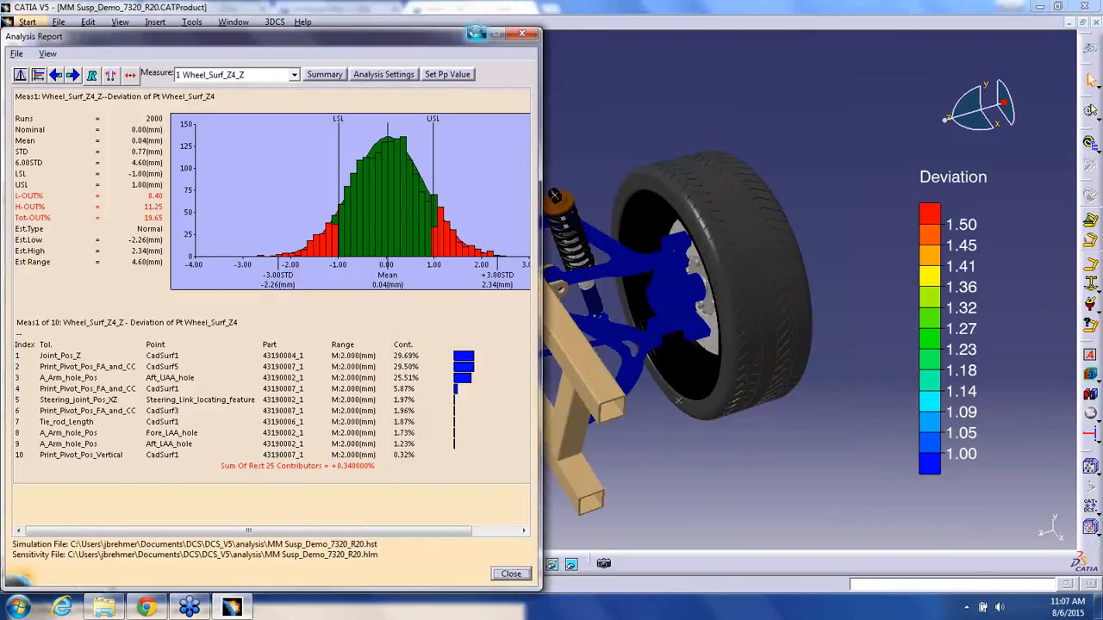
click(478, 33)
- Turn off the manual legend scale and restrict the color contour deviation direction to X only
click(315, 90)
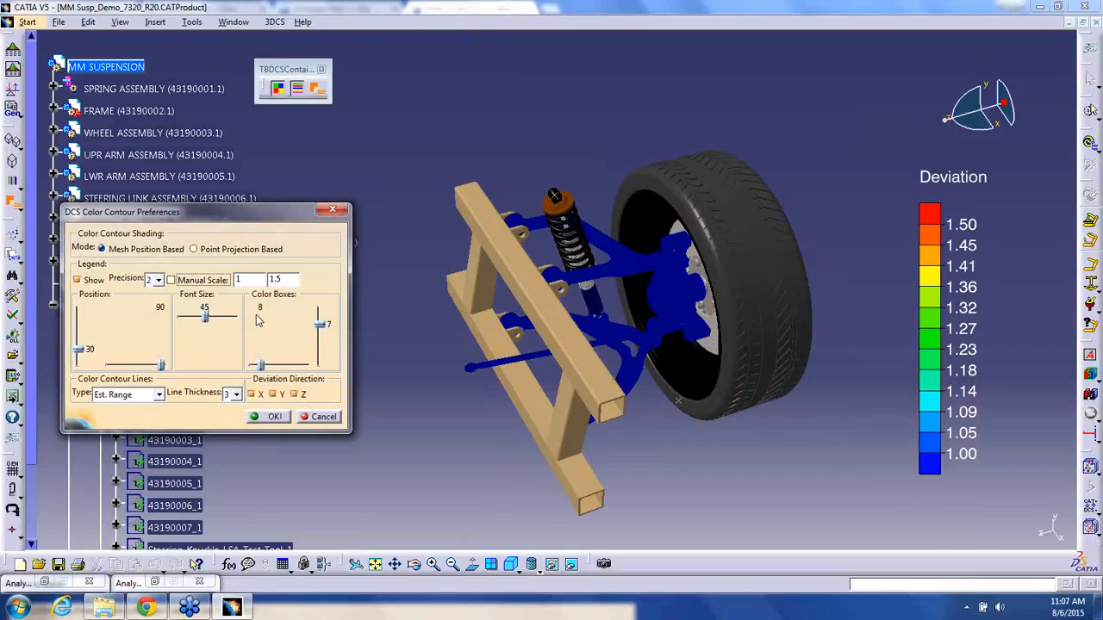
click(272, 394)
click(300, 394)
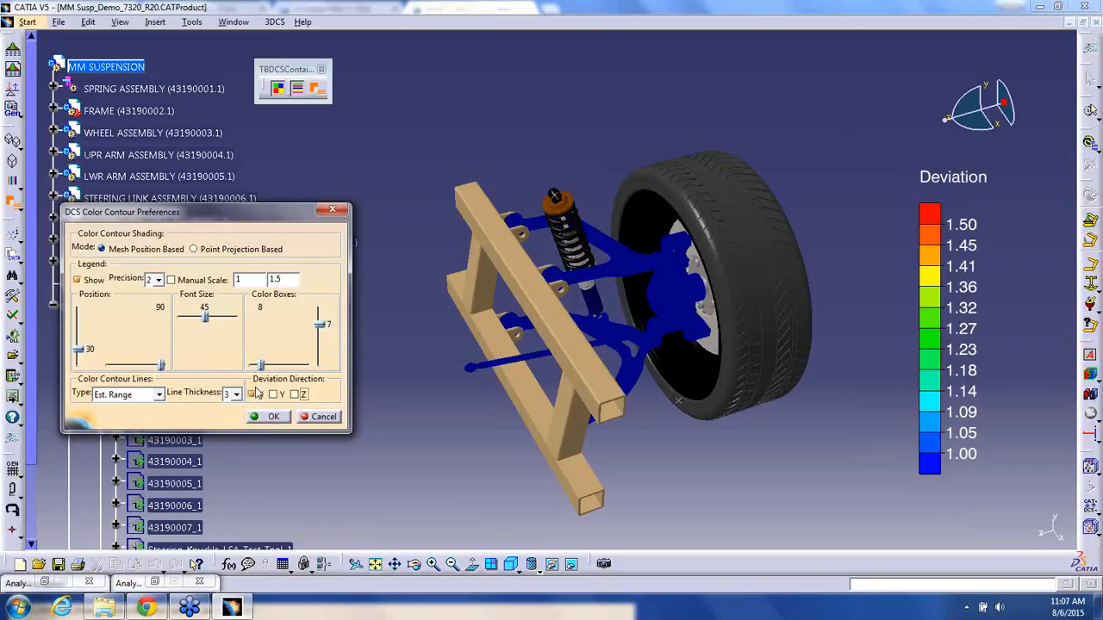
click(271, 418)
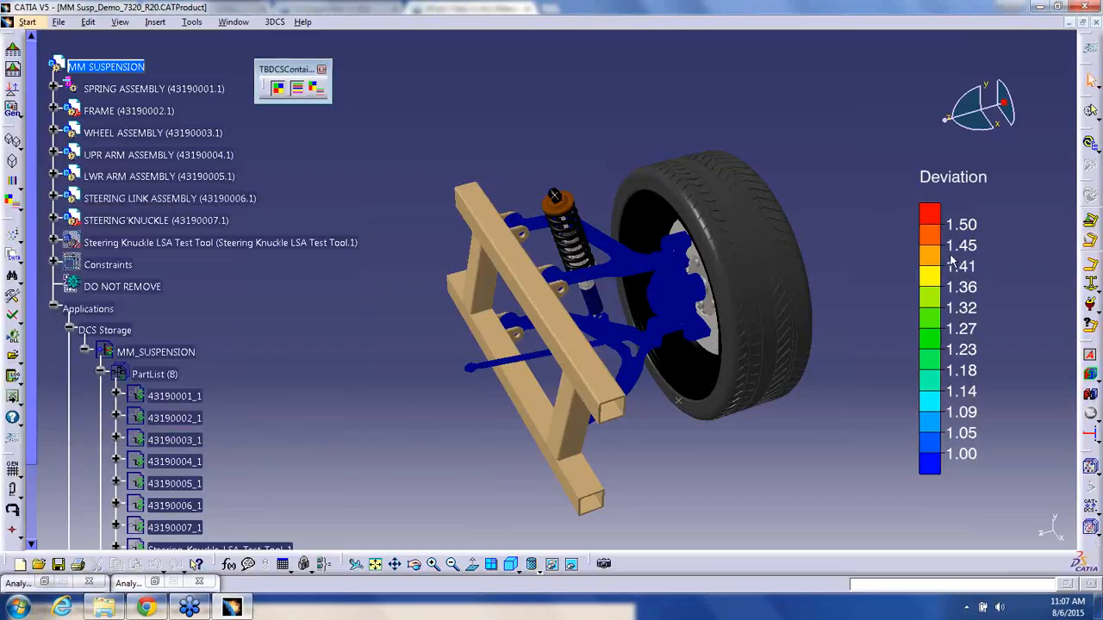
- Run the continuous deviation animation with the X-only contour, end it and return the assembly to its nominal build
click(1090, 373)
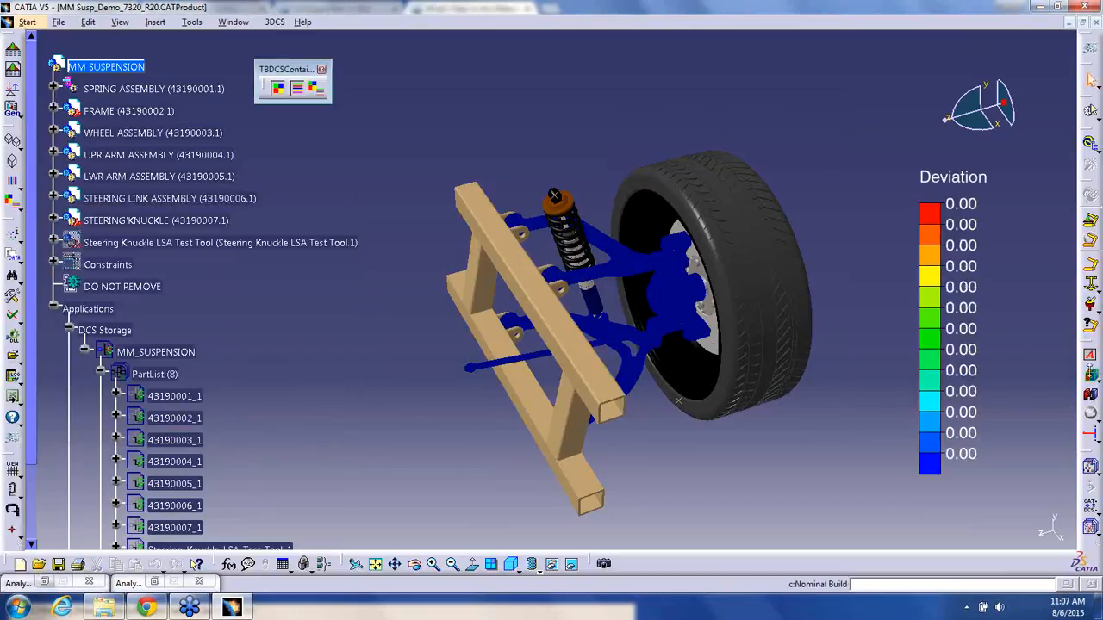
click(1089, 436)
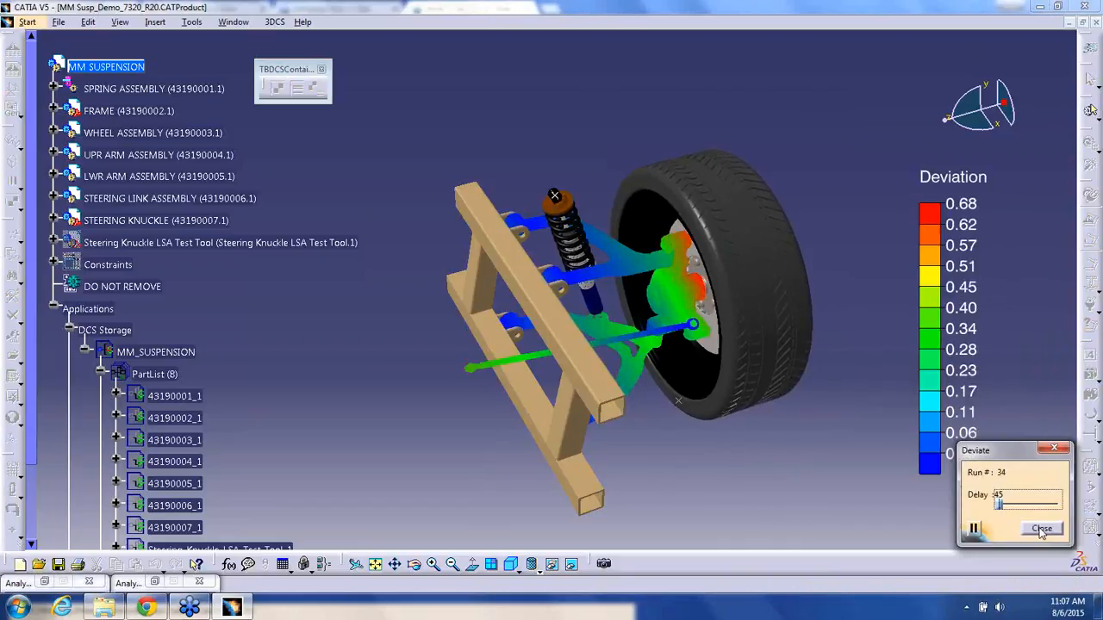
click(1041, 530)
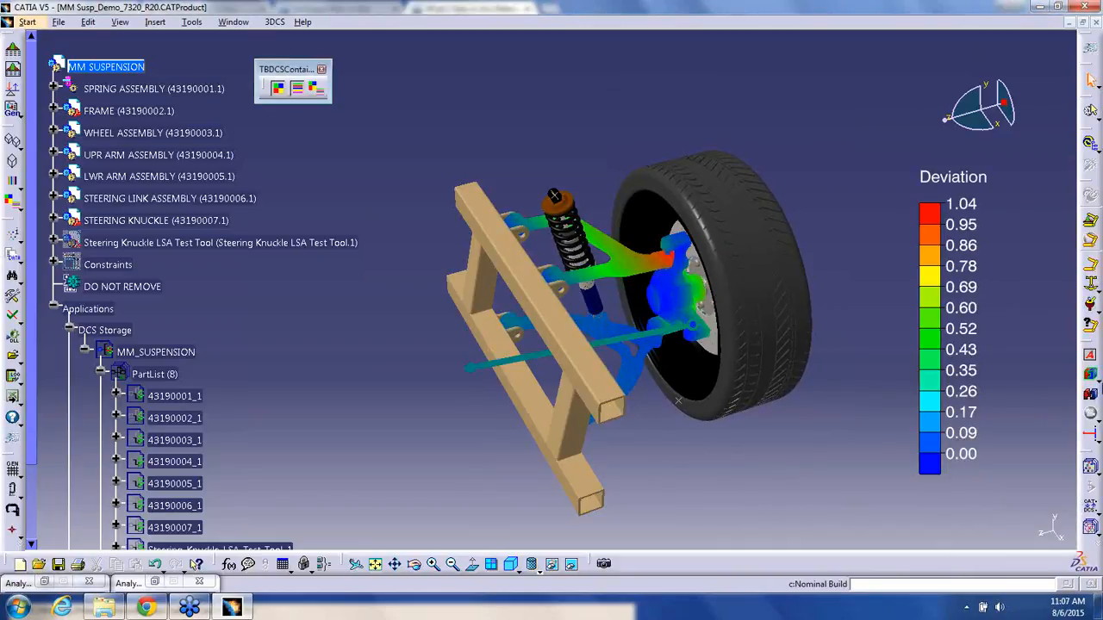
click(1092, 375)
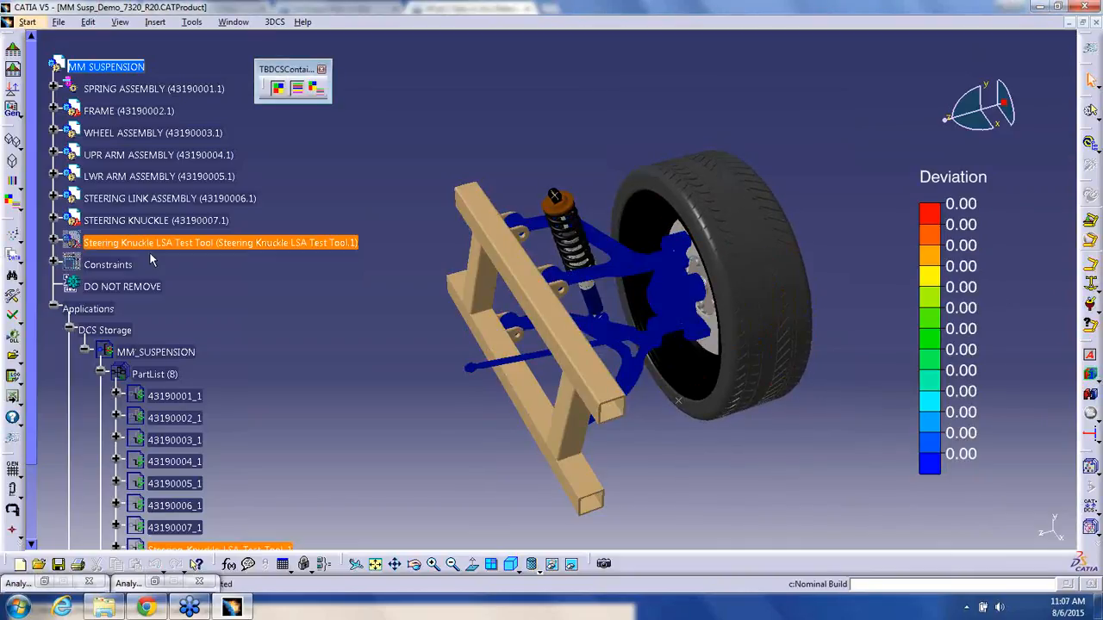
- Add Y and Z to the color contour deviation direction and set the contour line type to % Out of Spec
click(14, 202)
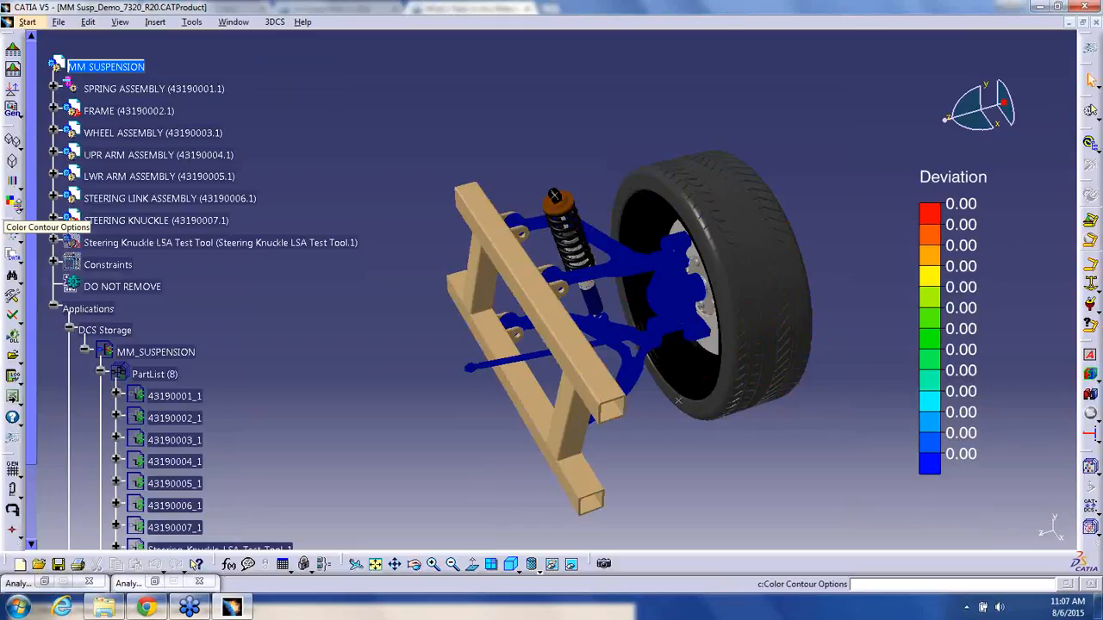
click(76, 219)
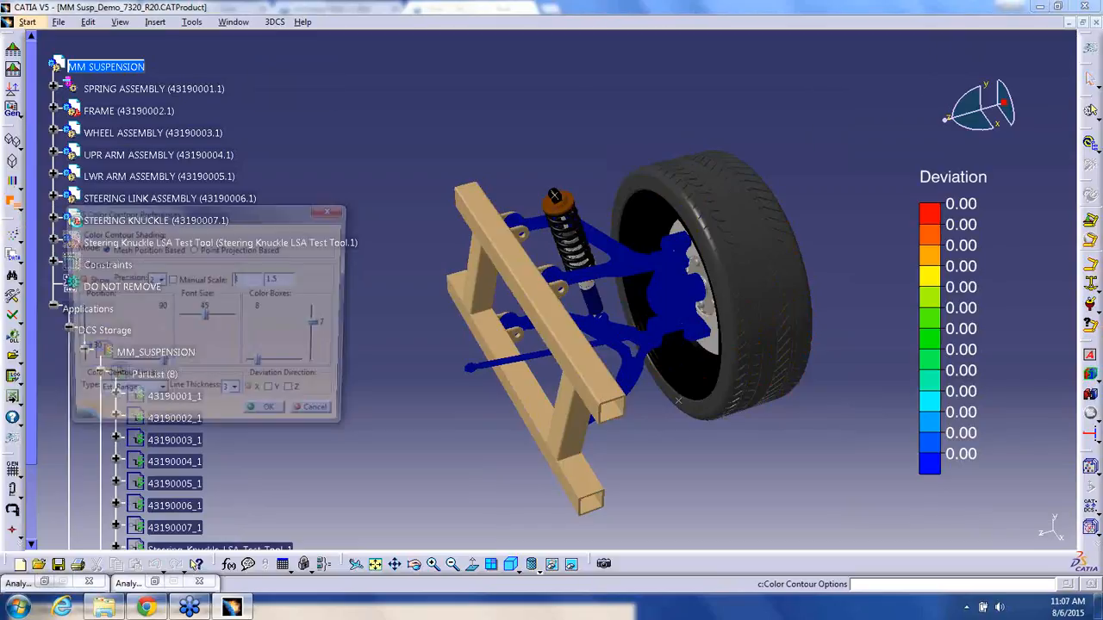
click(274, 395)
click(294, 395)
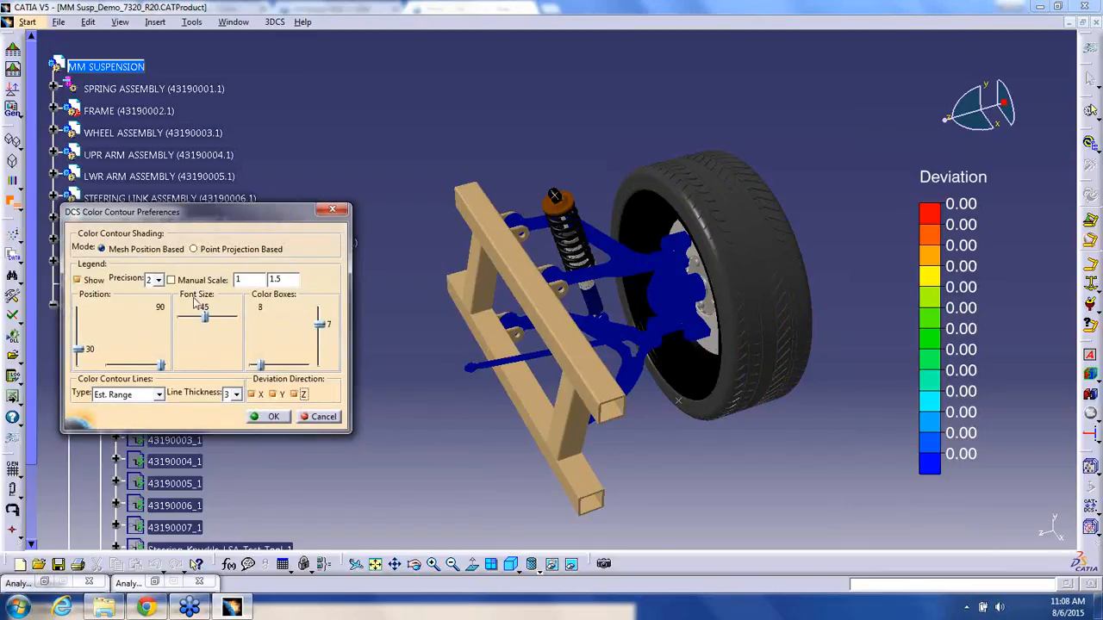
click(144, 396)
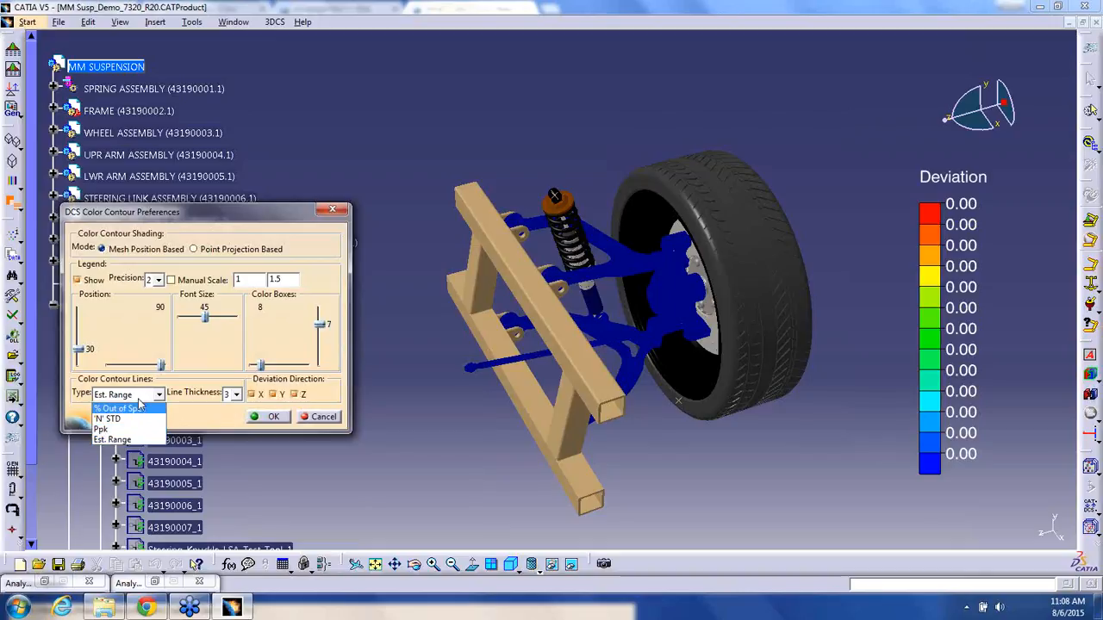
click(138, 408)
click(259, 417)
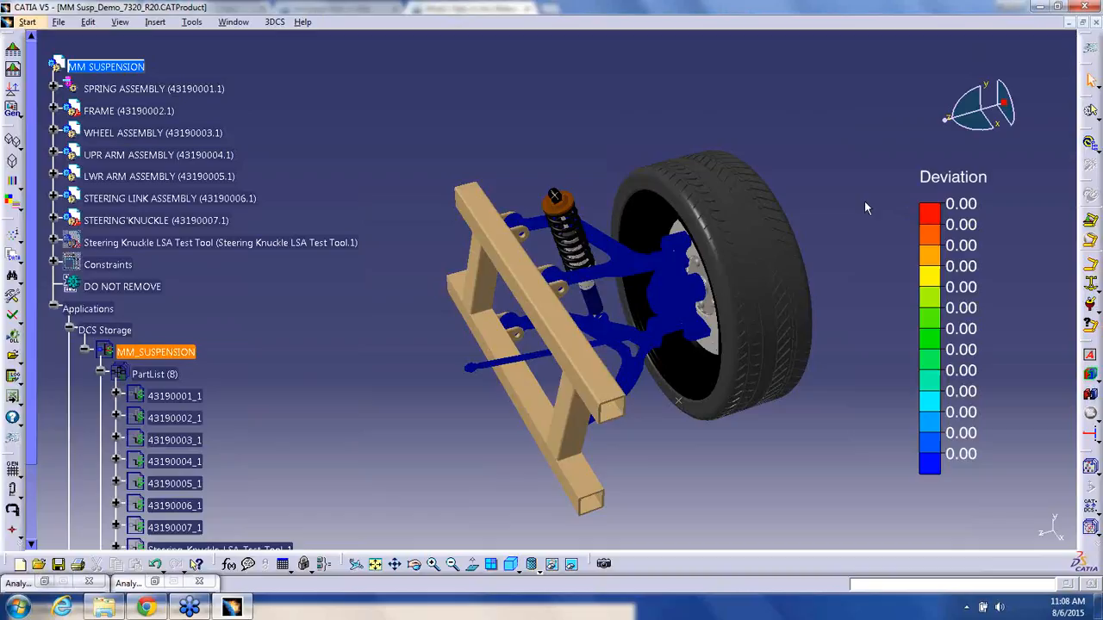
- Open the analysis report, examine the Wheel_Surf_Z3_Z measurement, then minimize the report to inspect the contour lines on the wheel
click(13, 68)
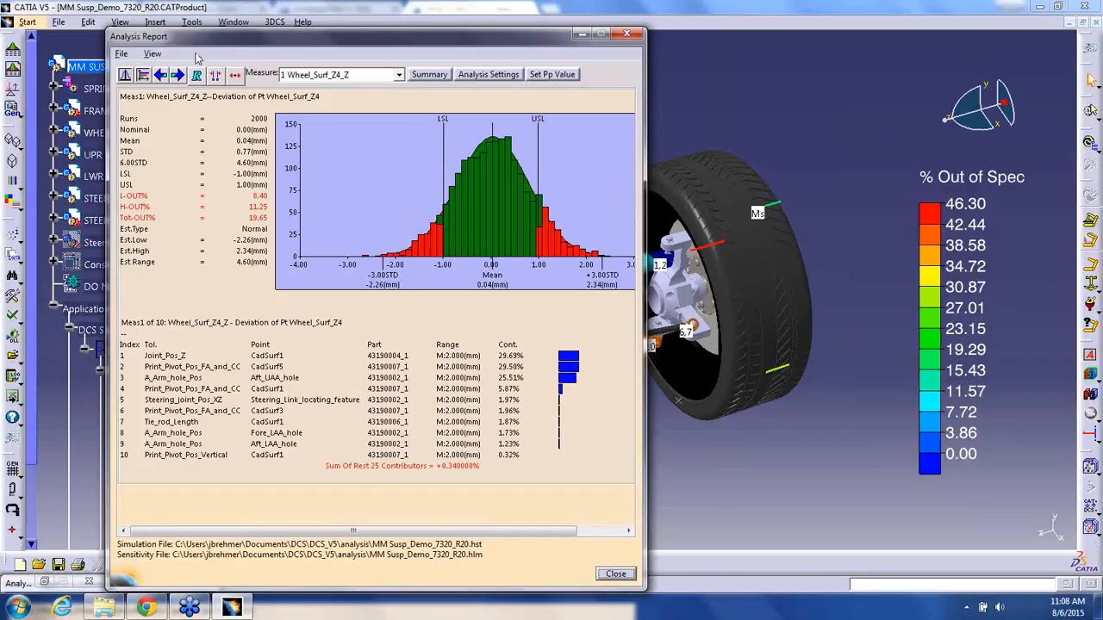
click(176, 75)
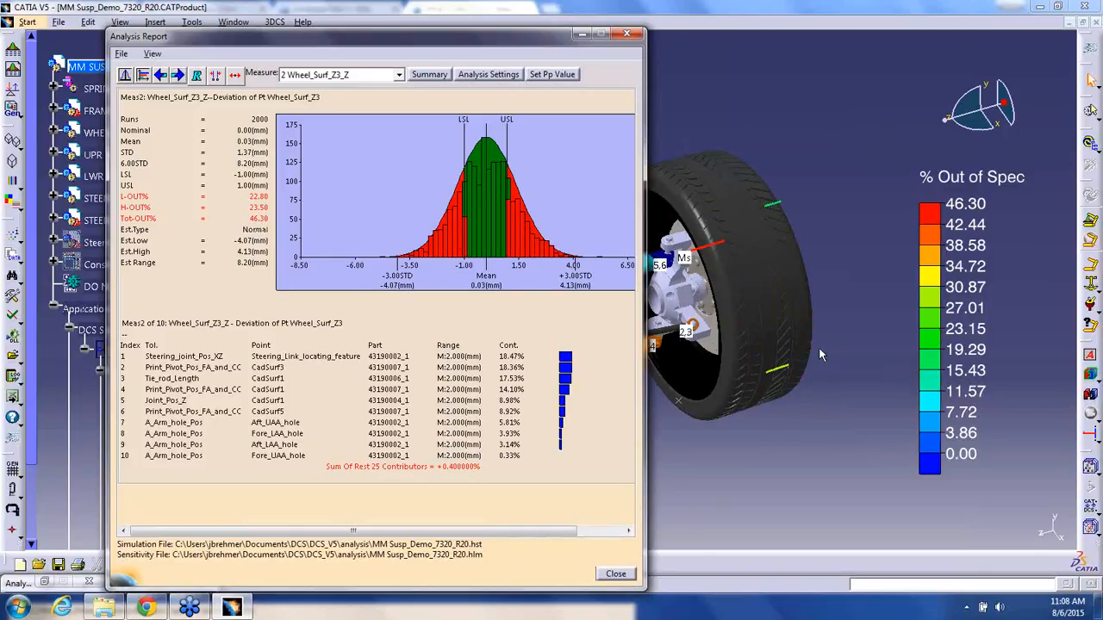
middle_drag(818, 346, 838, 331)
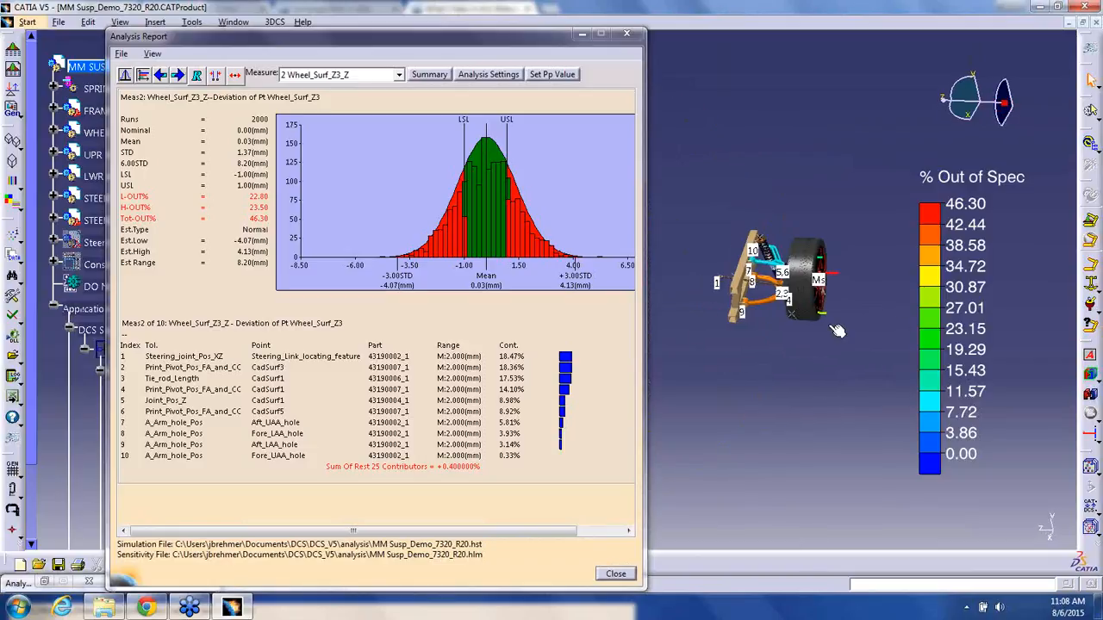
middle_click(824, 279)
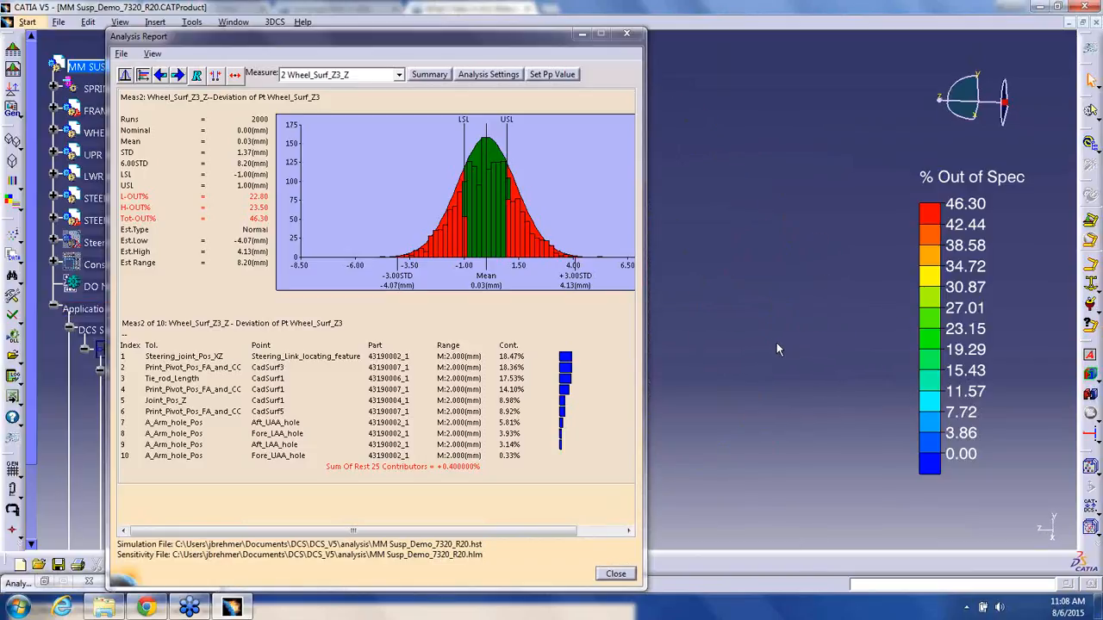
click(581, 33)
middle_drag(586, 191, 748, 278)
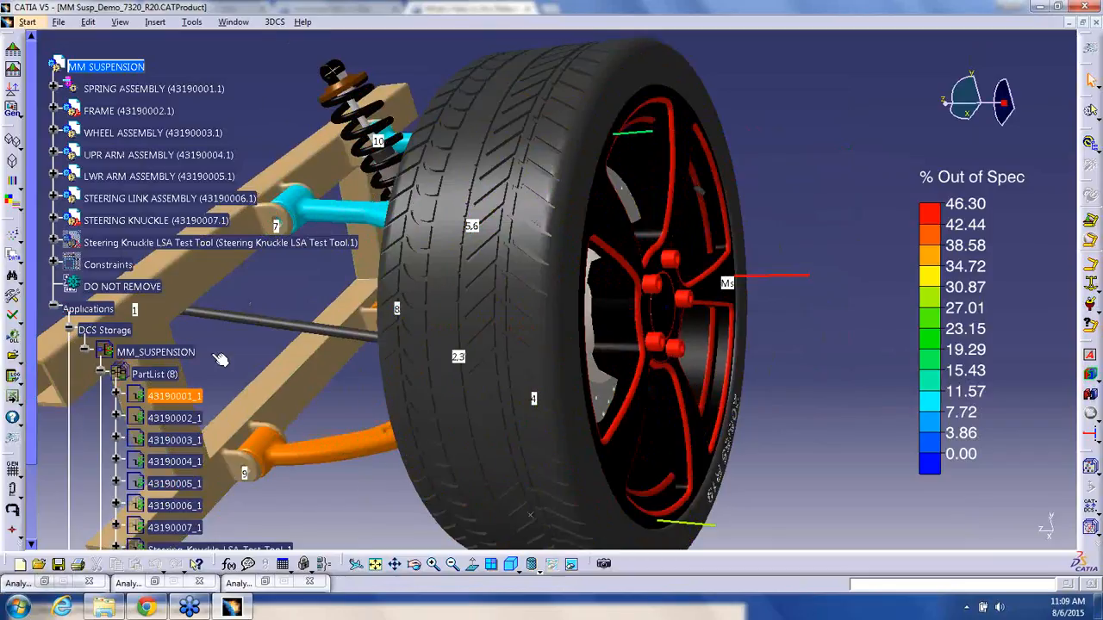
- Restore the analysis report and examine the Wheel_Surf_Z2_Z and Camber_Angle measurements along with their contributors on the model
click(247, 549)
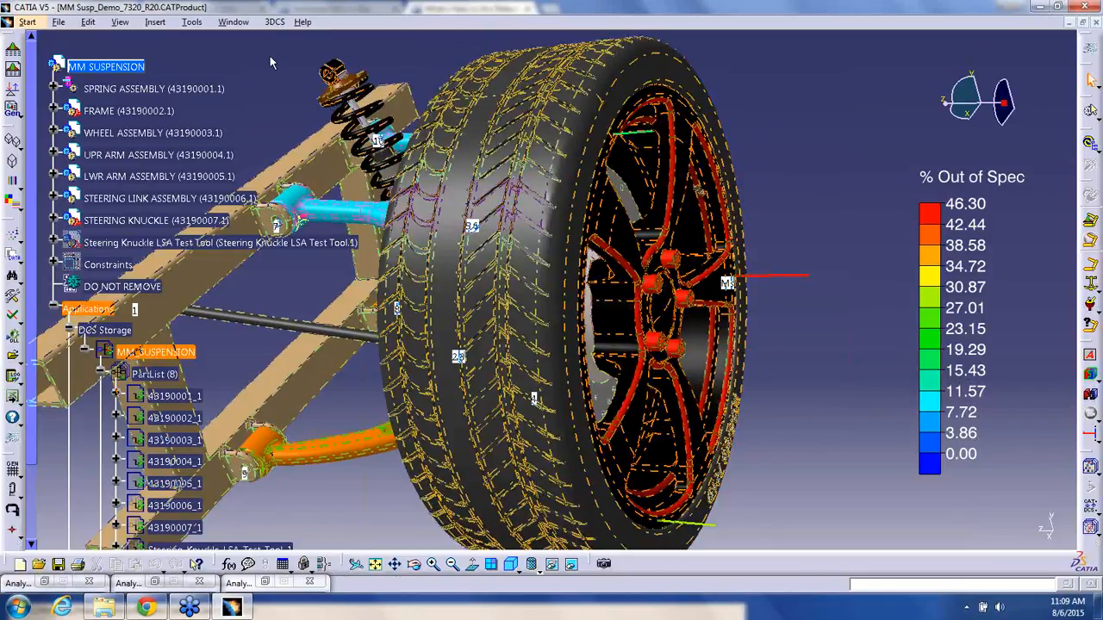
click(266, 582)
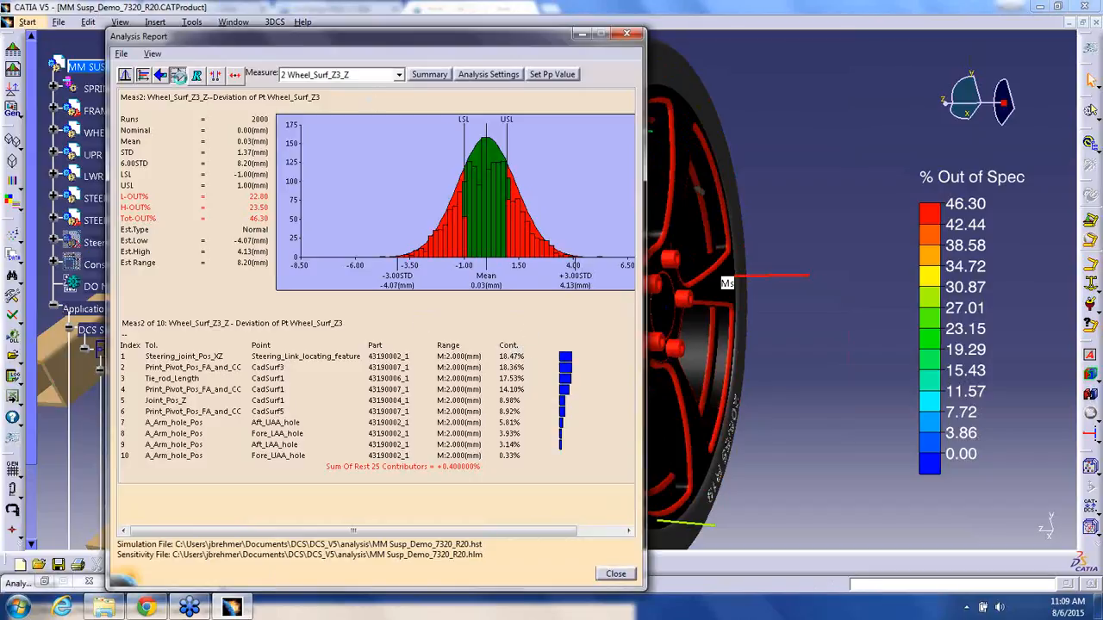
click(178, 75)
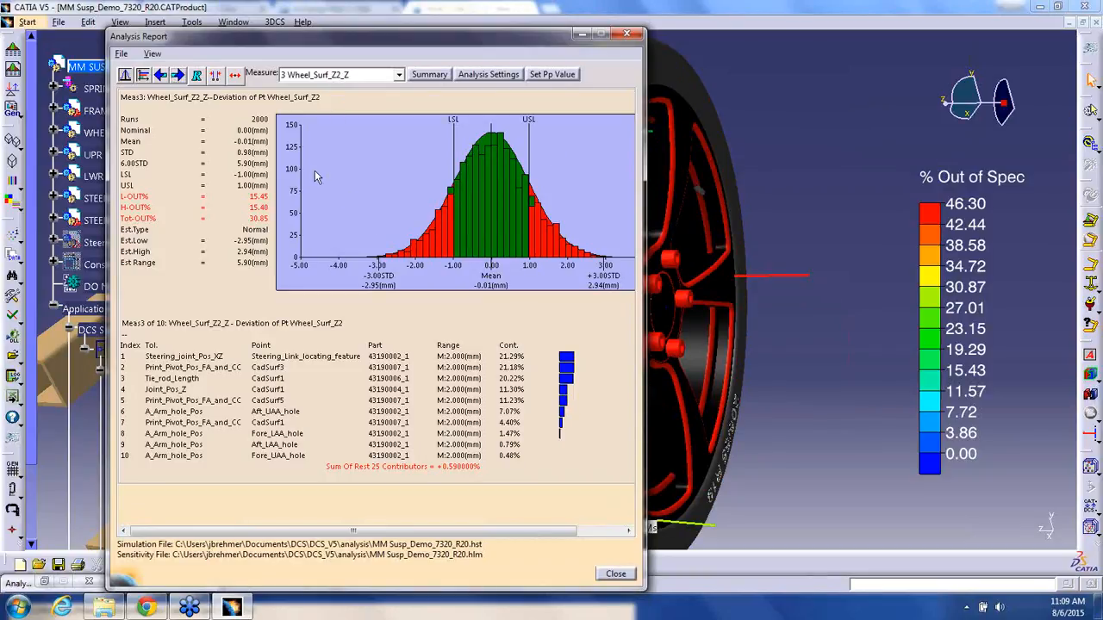
click(327, 76)
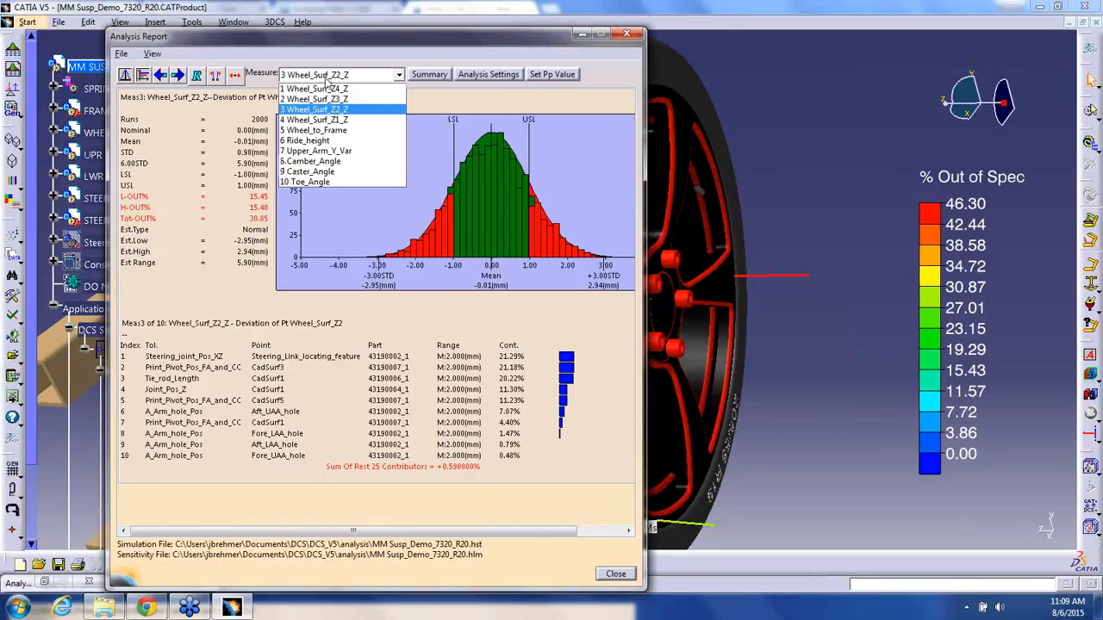
click(344, 153)
key(Down)
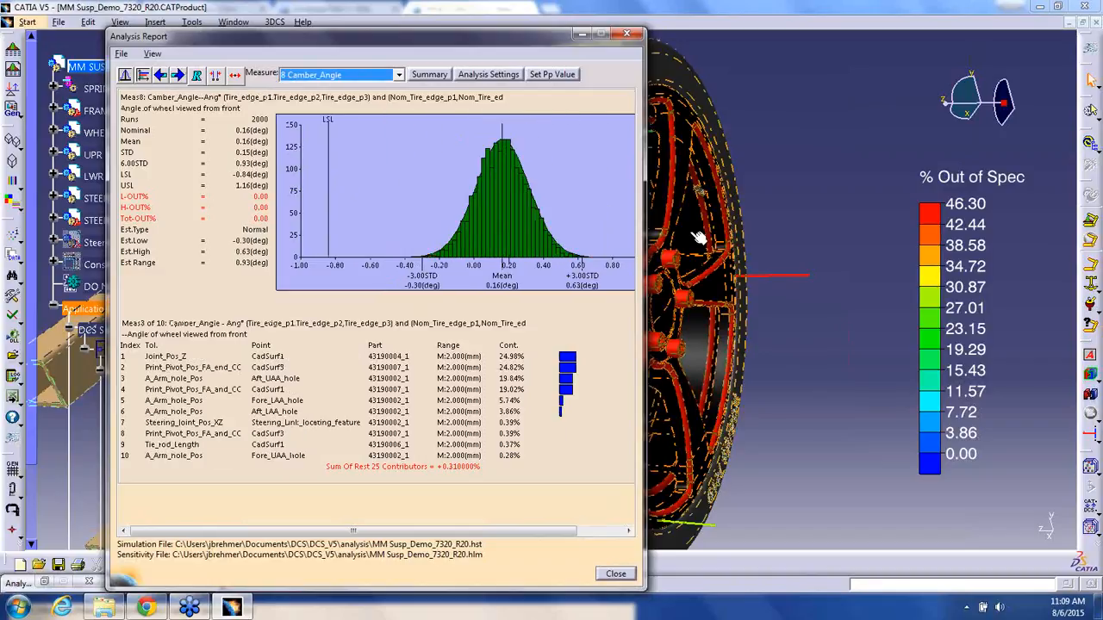
middle_drag(689, 231, 902, 250)
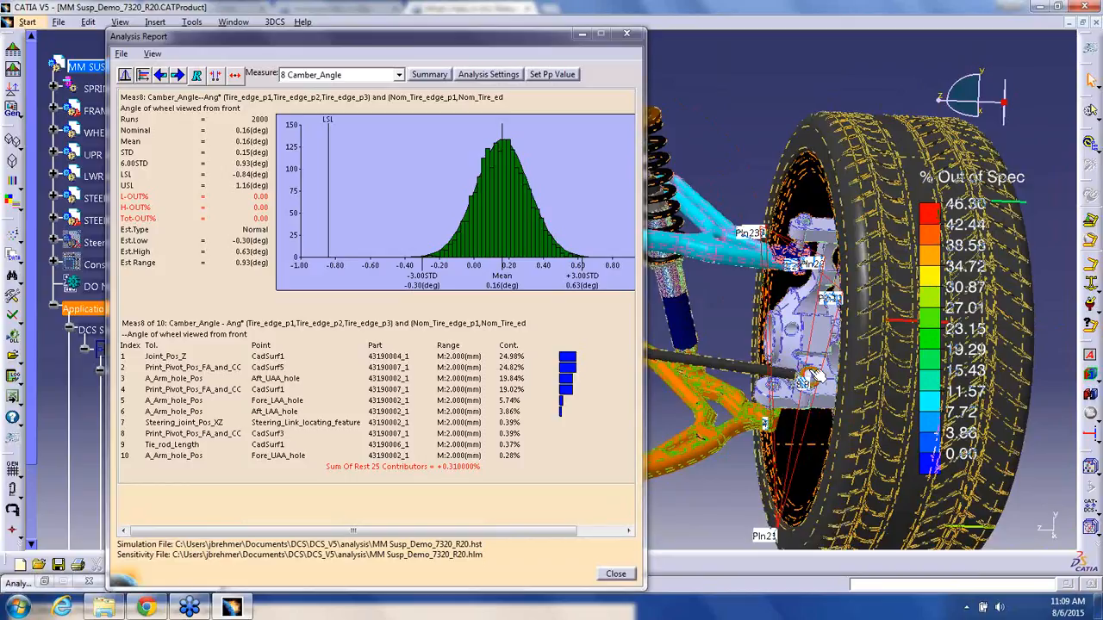
- Examine the Caster_Angle measurement in the report and on the wheel
click(398, 75)
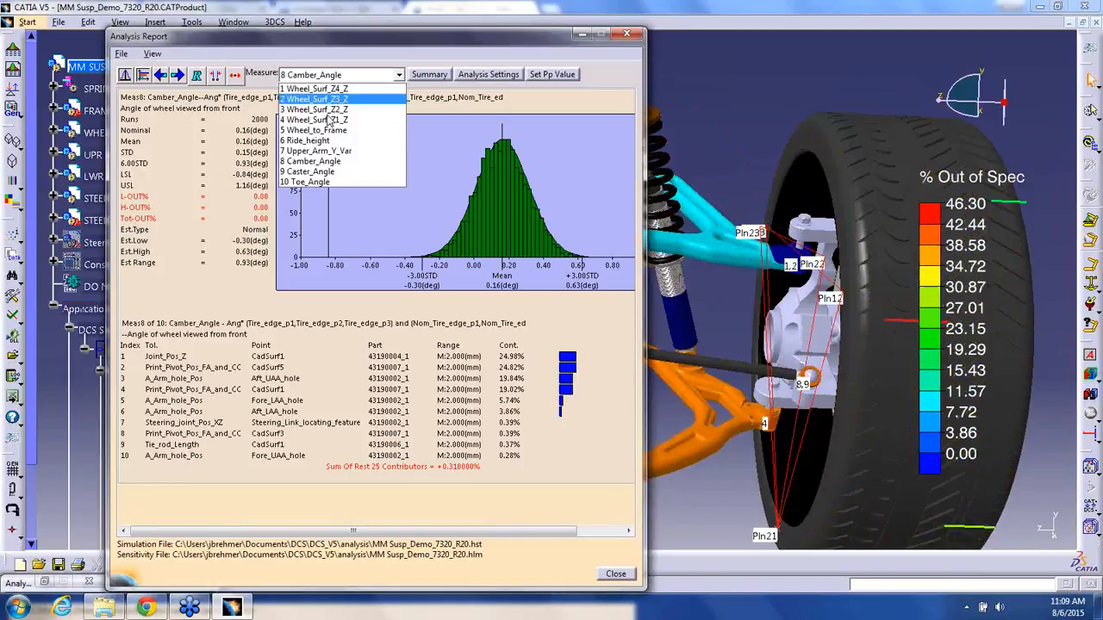
click(326, 171)
middle_drag(767, 249, 777, 355)
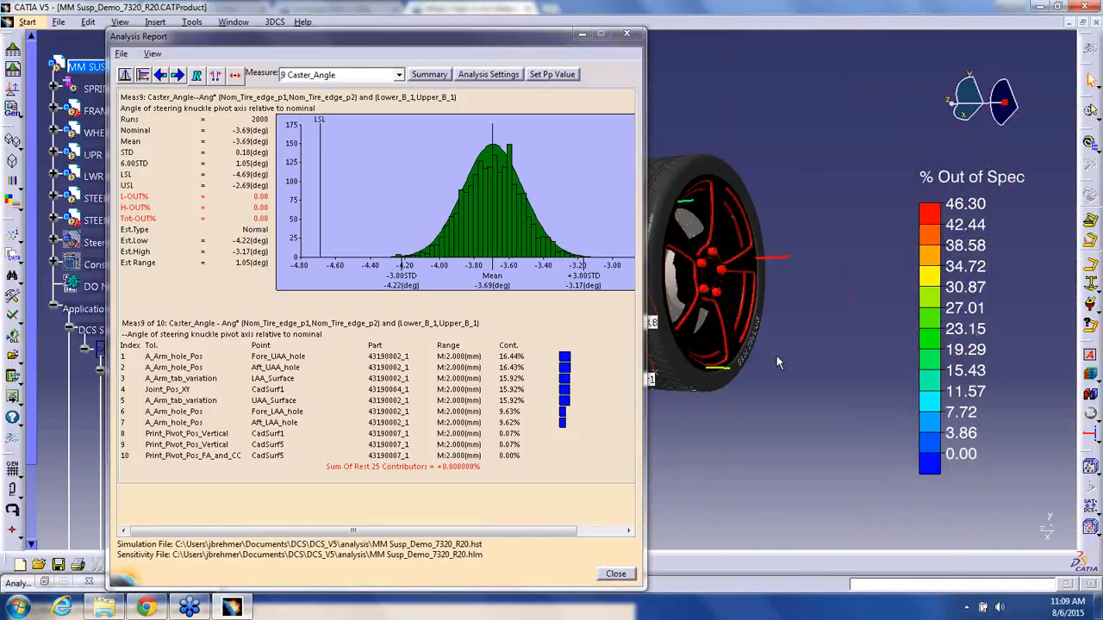
- Examine the Wheel_Surf_Z2_Z results beside the full suspension model with the report narrowed, then close the report
click(336, 75)
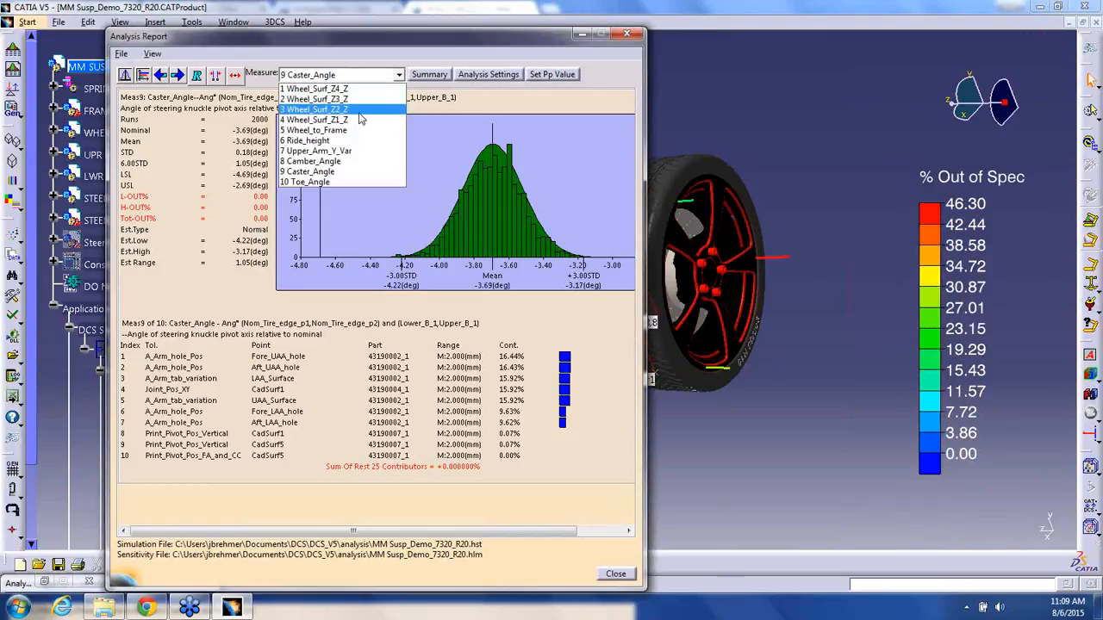
click(361, 114)
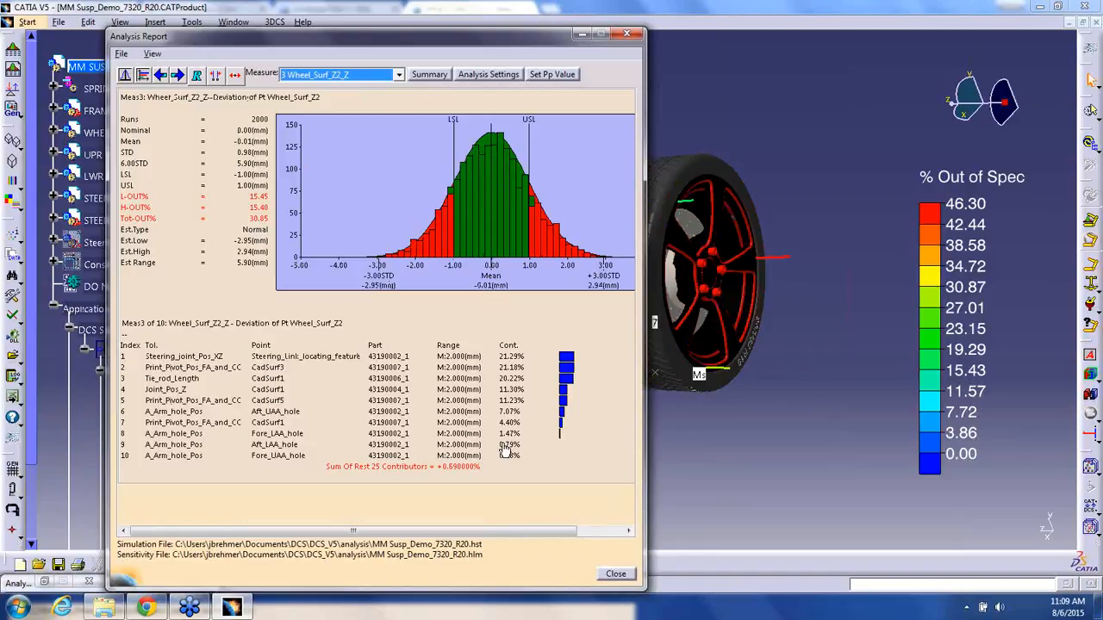
drag(645, 177, 589, 180)
middle_drag(678, 220, 882, 216)
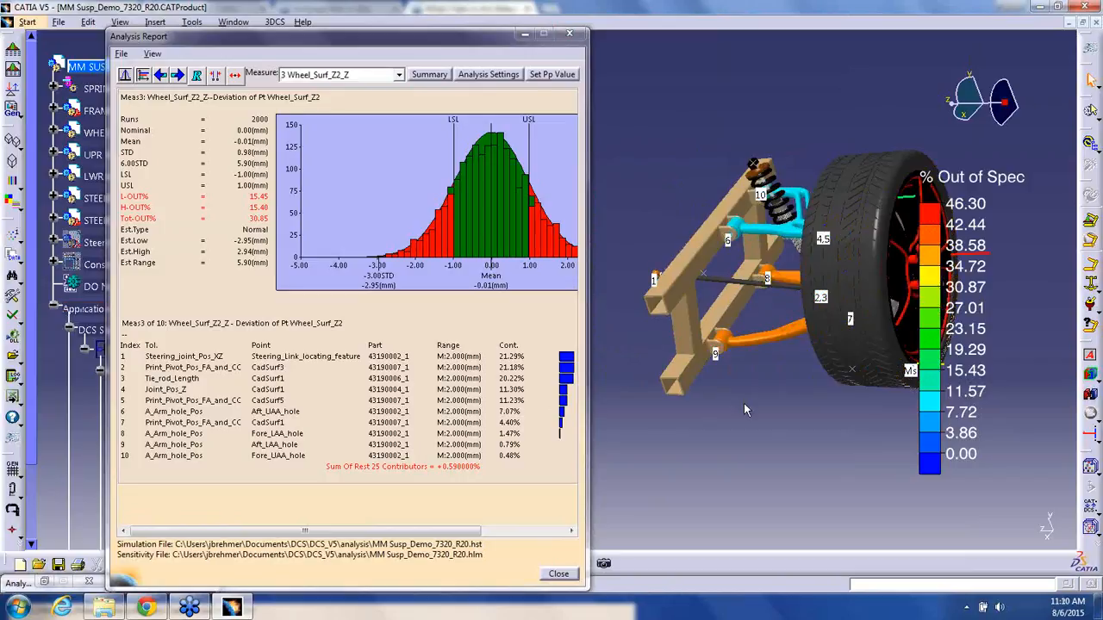
click(569, 36)
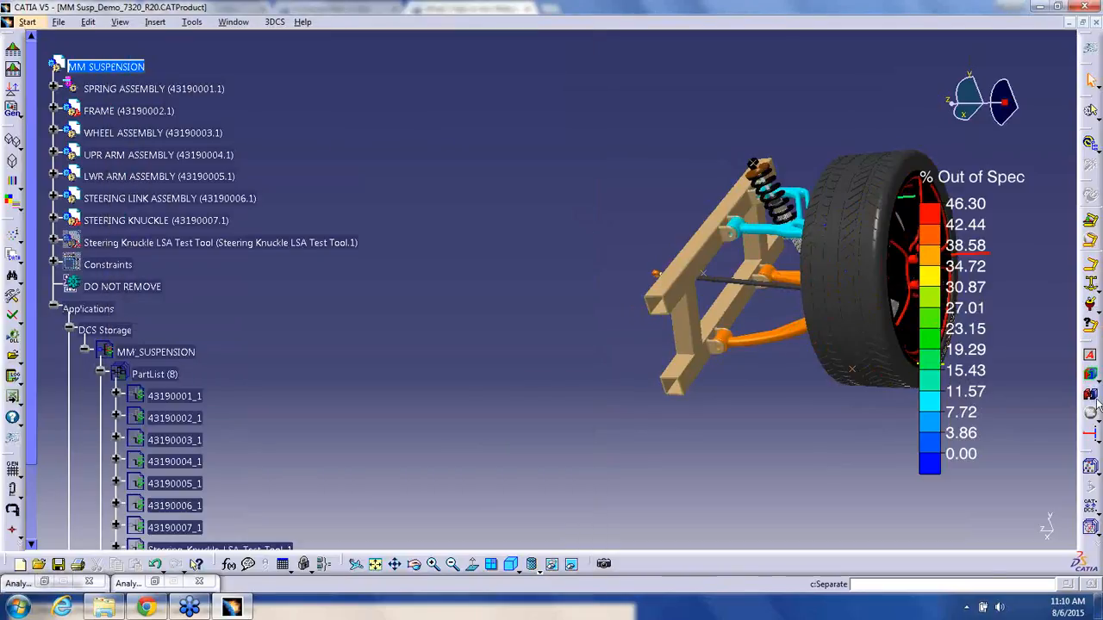
- Separate the suspension parts into their unassembled positions
click(1091, 356)
mouse_move(758, 374)
middle_down()
mouse_move(685, 377)
mouse_move(748, 374)
middle_up()
scroll(151, 433, down, 2)
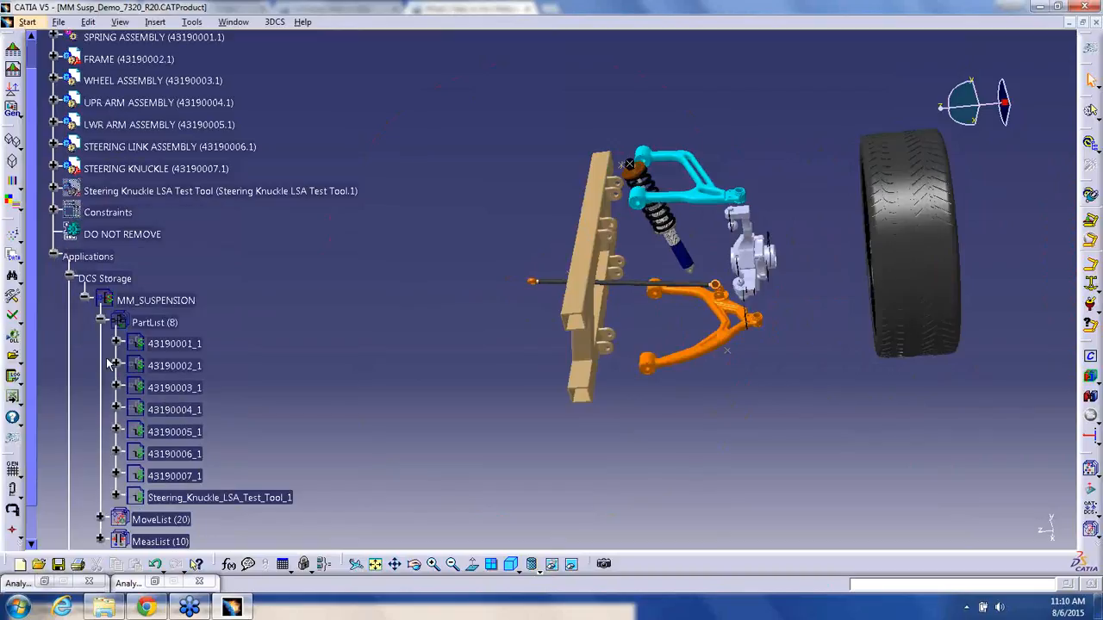
click(116, 366)
click(172, 368)
right_click(172, 369)
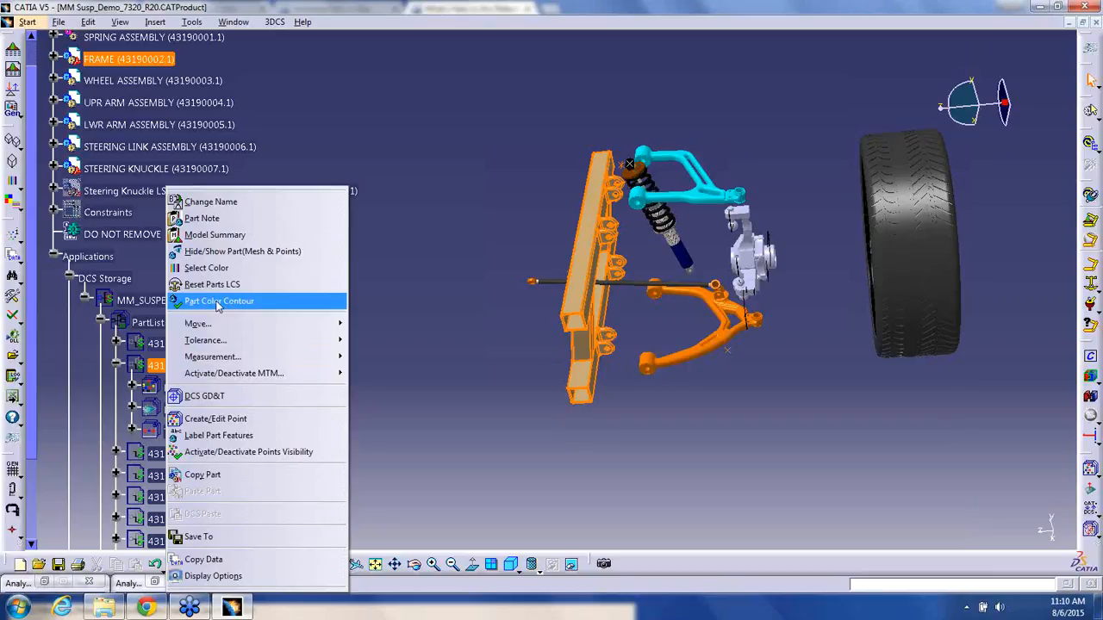
click(146, 302)
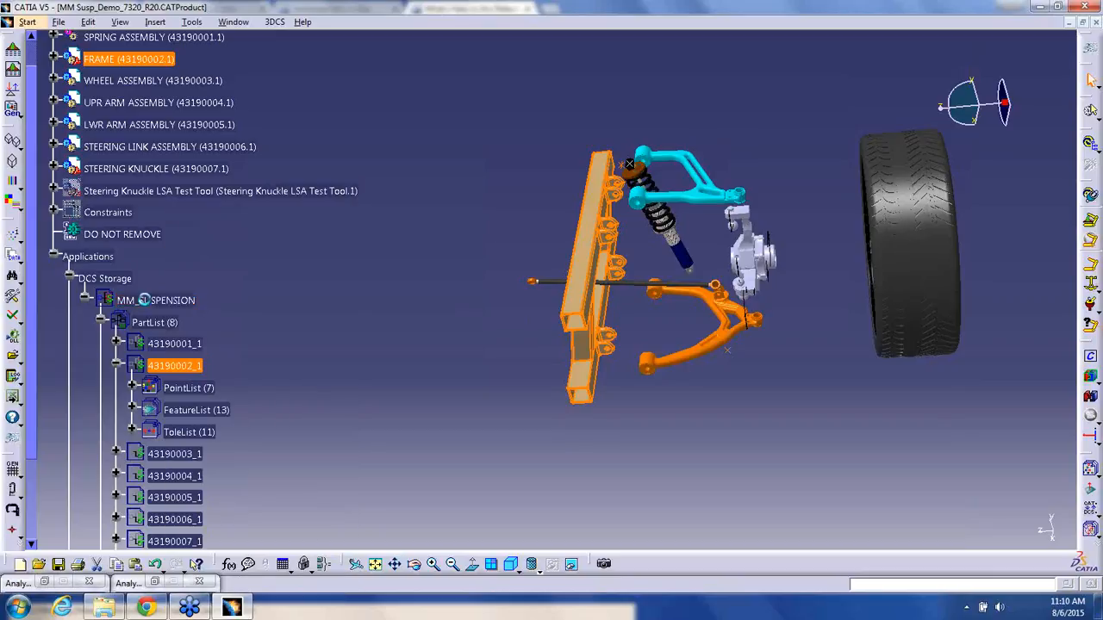
- Activate Part Color Contour for every entity in the MM_SUSPENSION list, then close the list
right_click(147, 303)
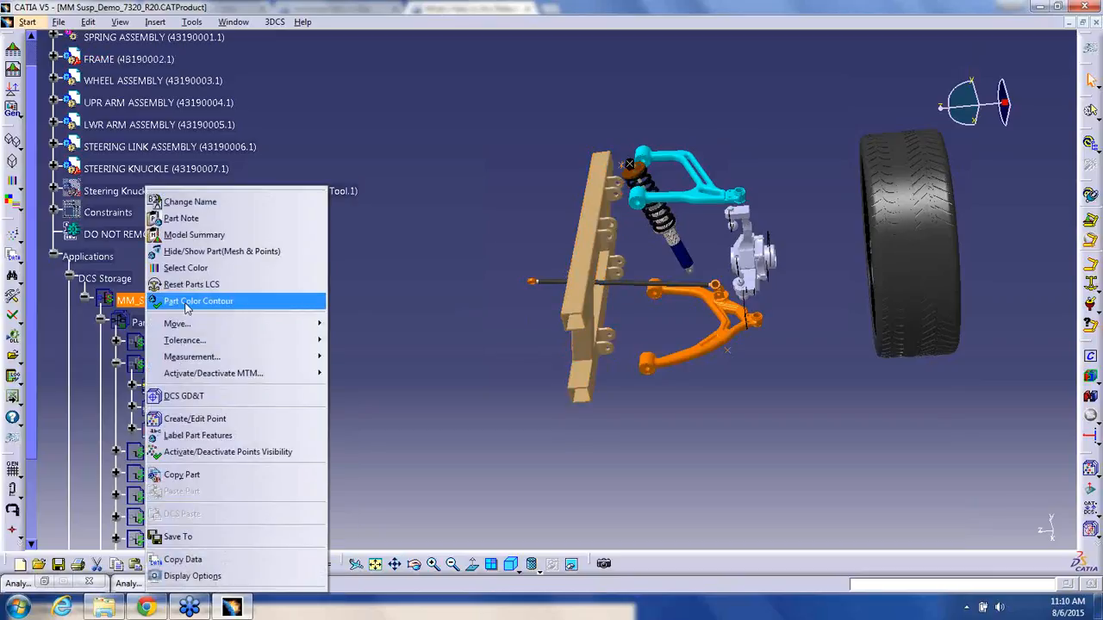
click(197, 303)
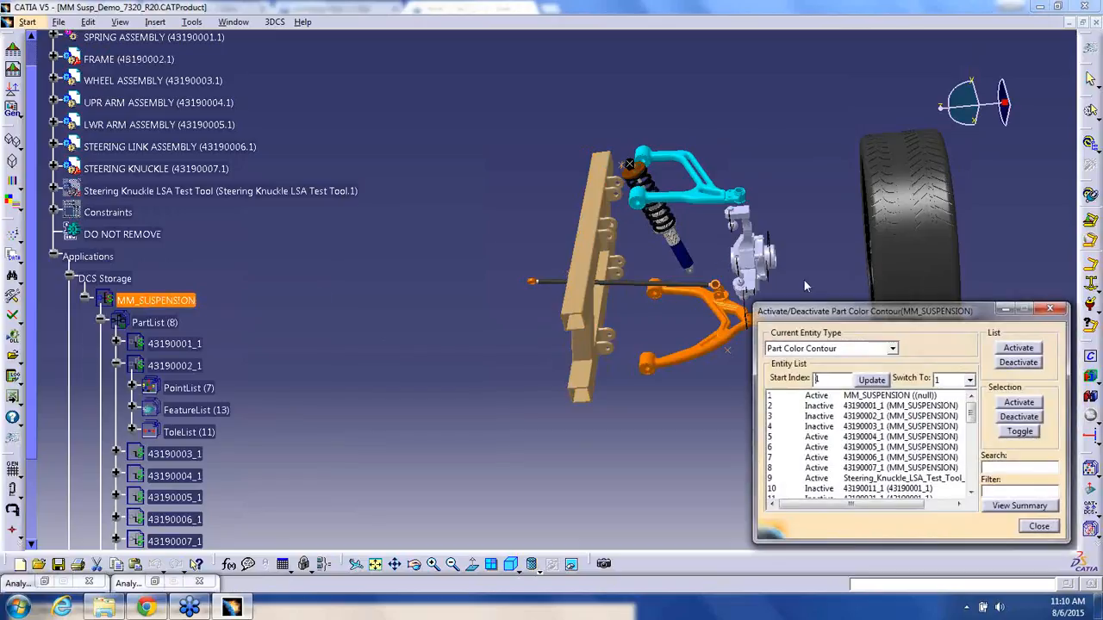
drag(755, 305, 570, 179)
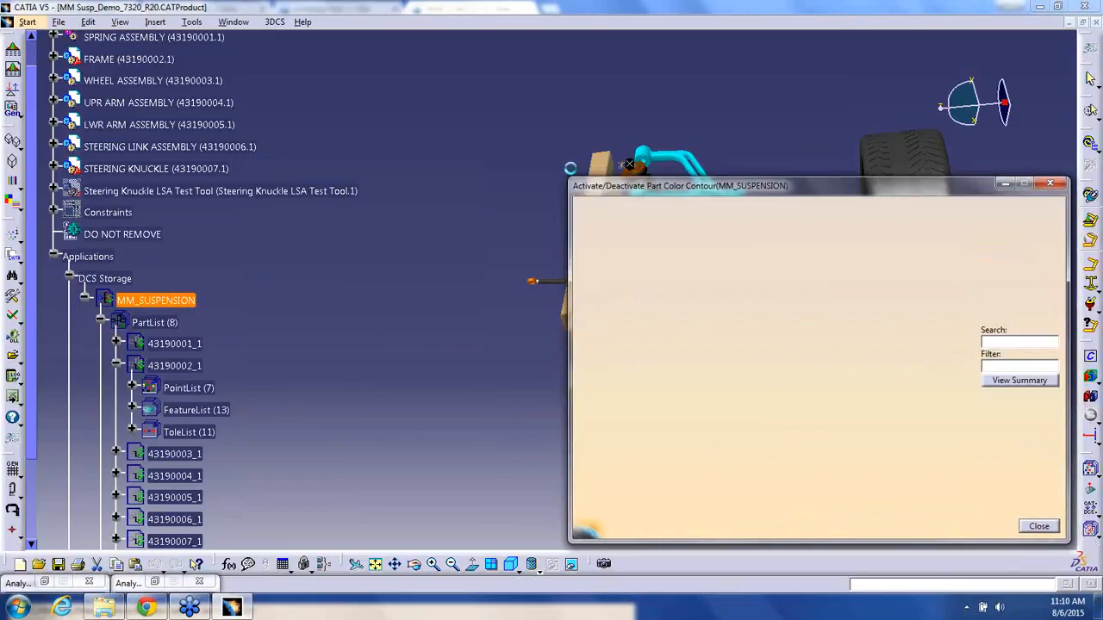
click(720, 353)
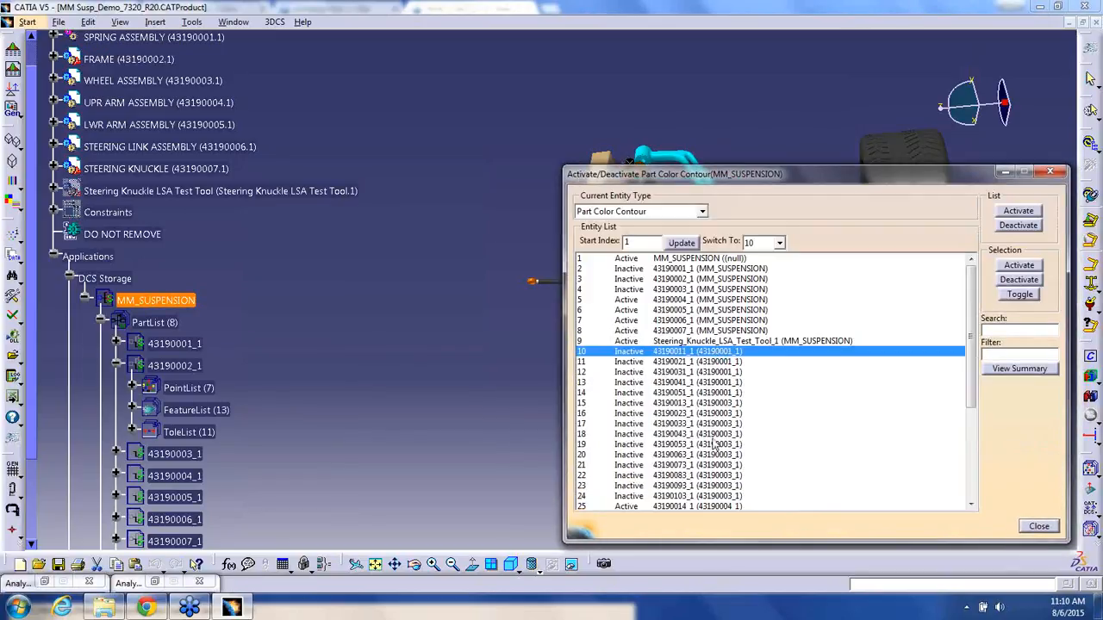
shift+click(709, 496)
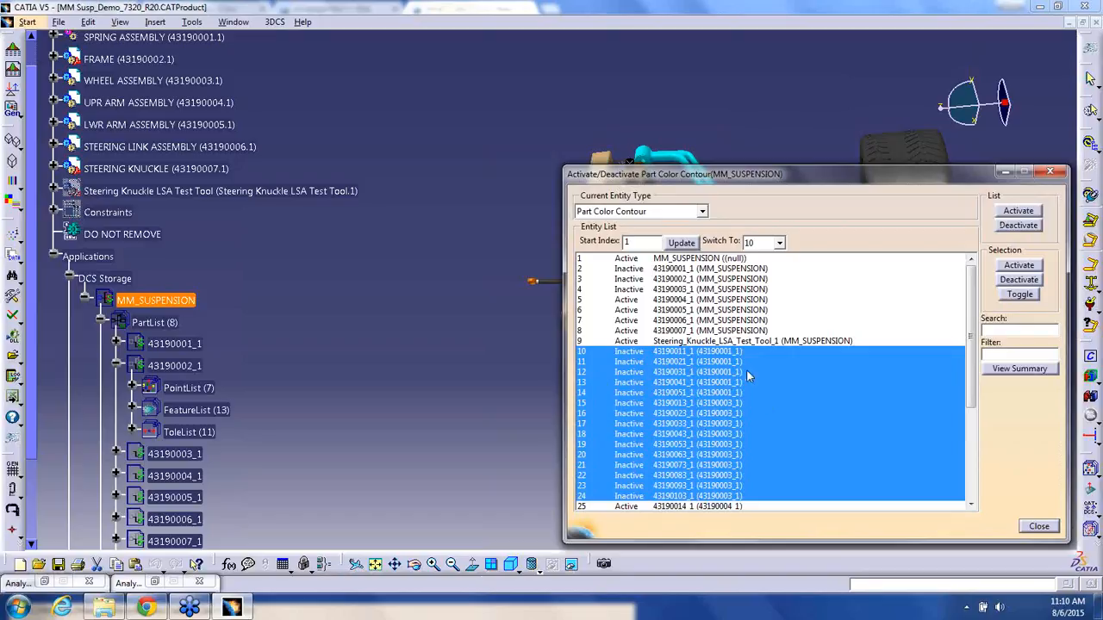
click(1021, 211)
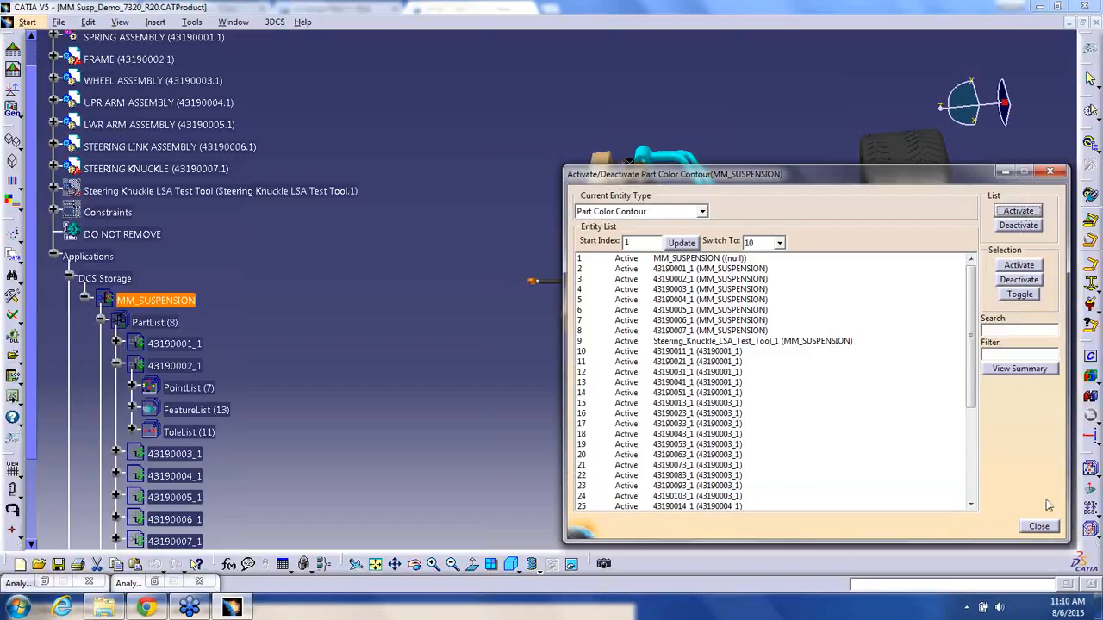
click(1039, 528)
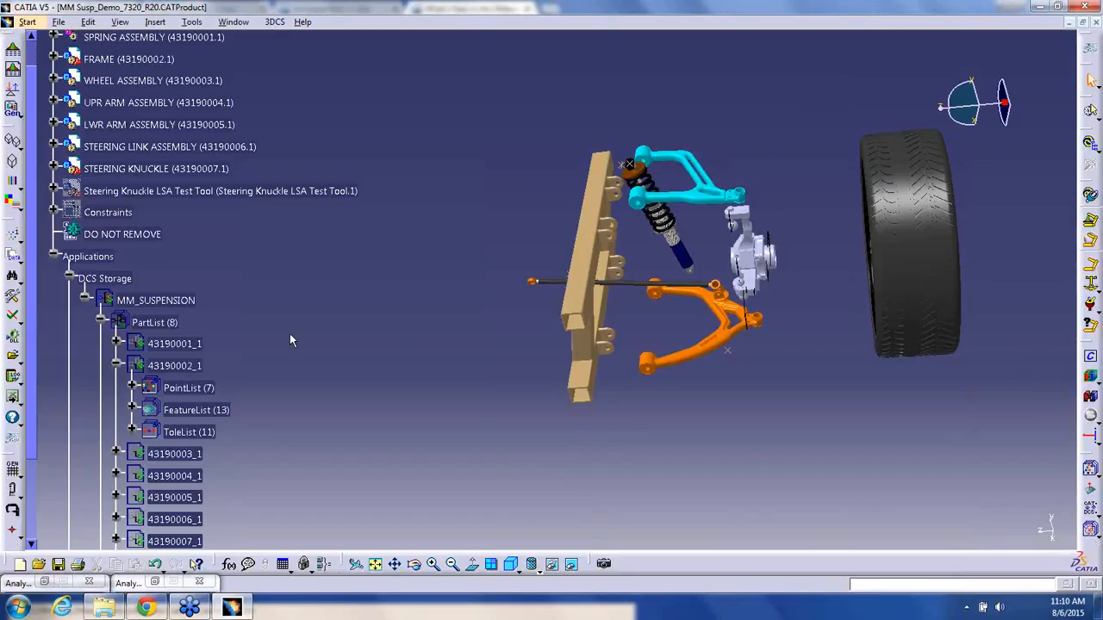
- Return the MM_SUSPENSION parts to their assembled position with the deviation color contour displayed
click(175, 301)
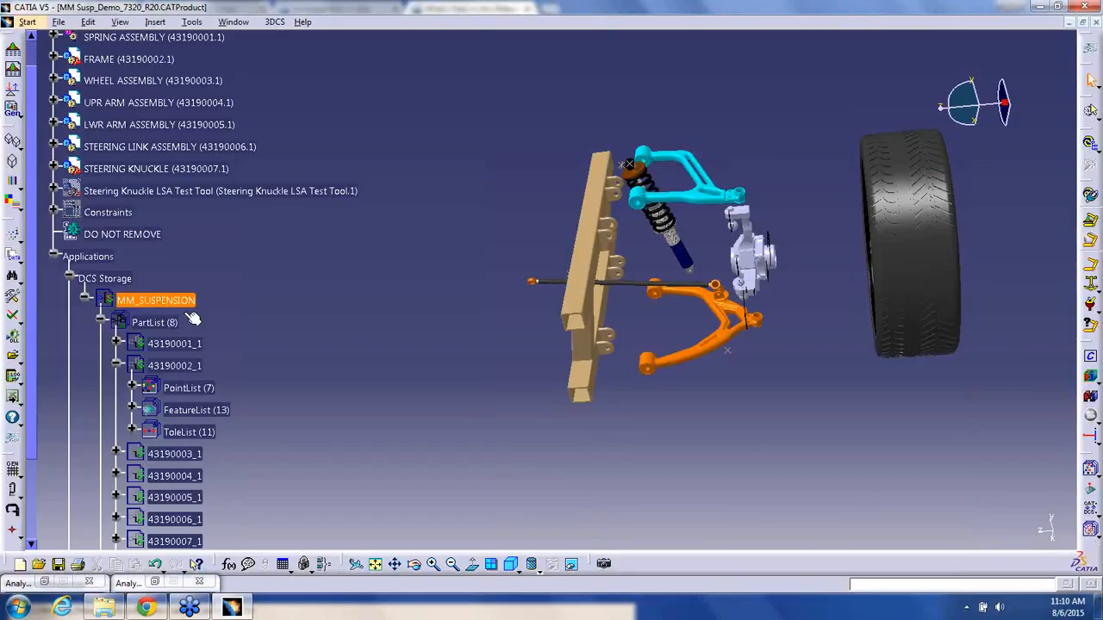
click(1090, 377)
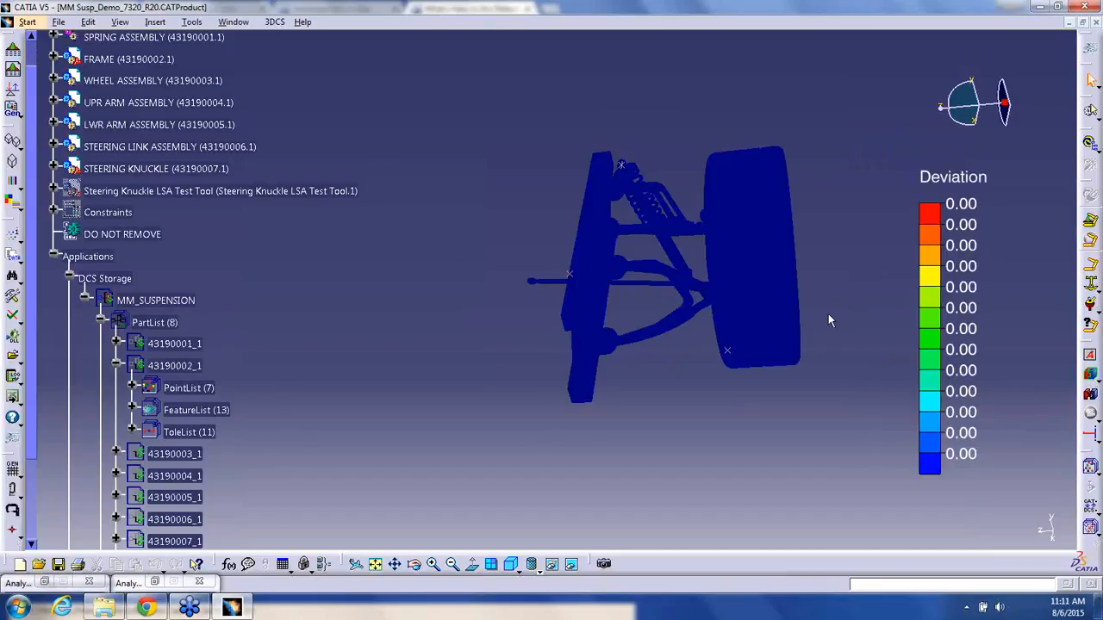
- Deactivate Part Color Contour for every entity in the MM_SUSPENSION list
right_click(172, 301)
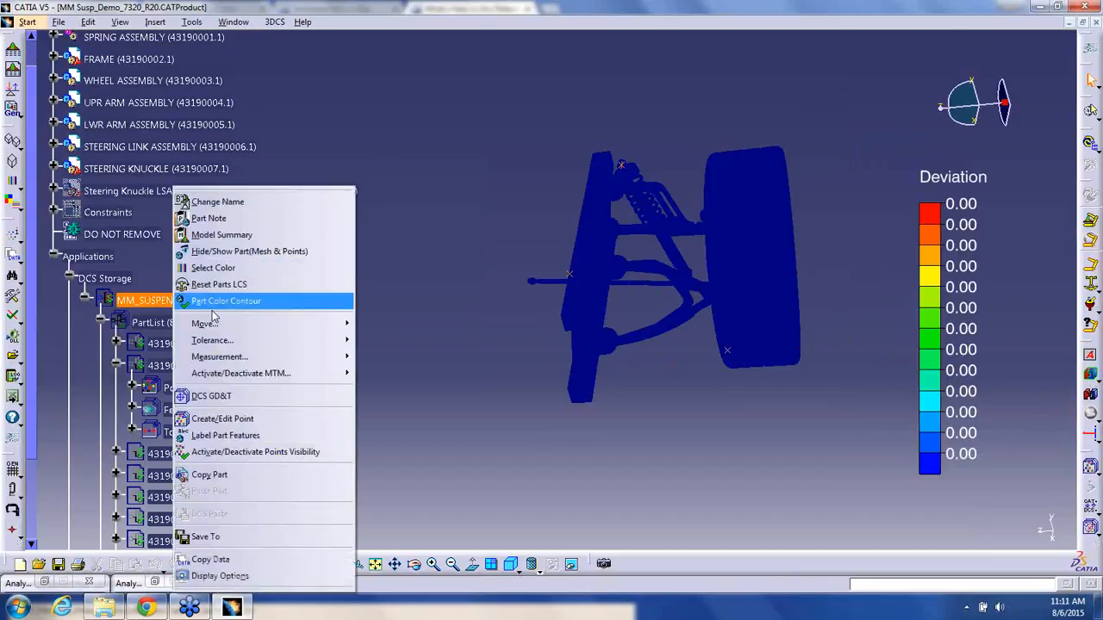
click(301, 302)
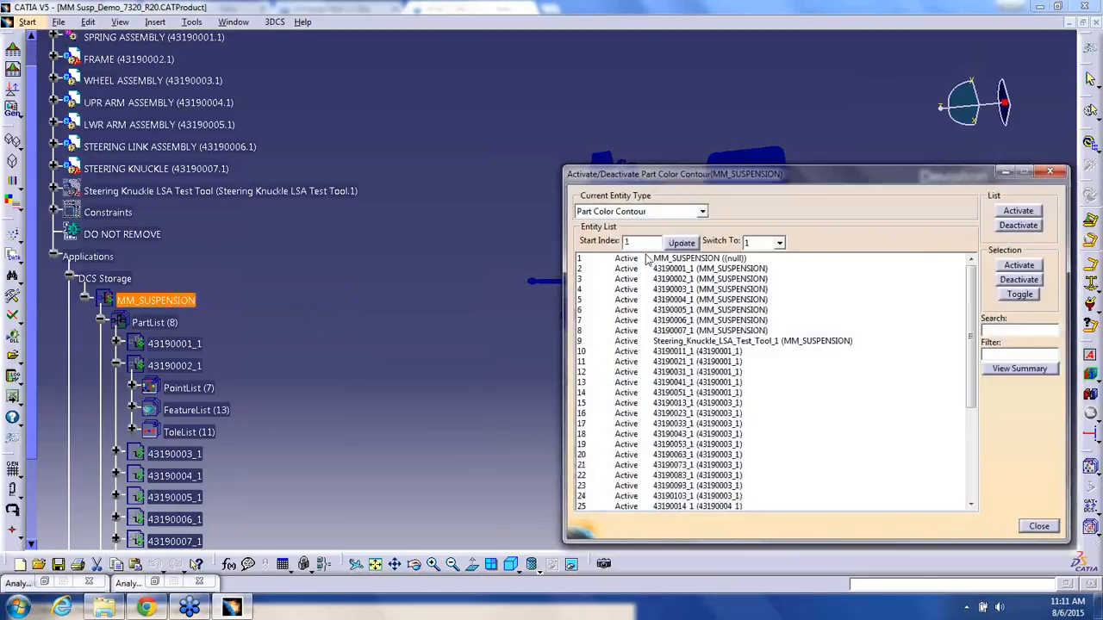
scroll(668, 392, down, 3)
scroll(668, 394, down, 2)
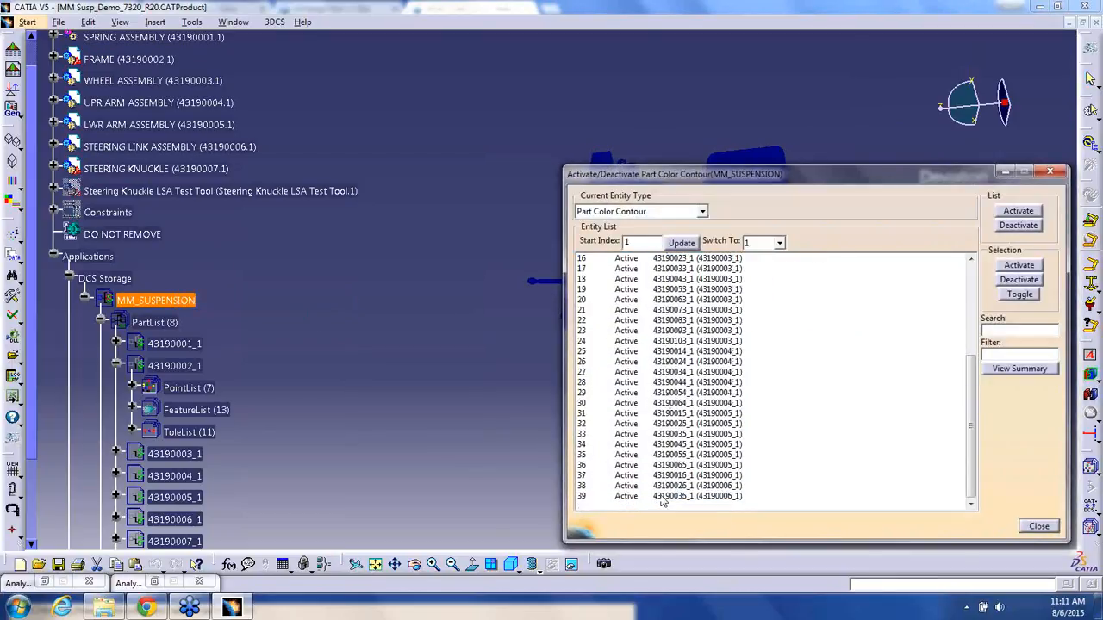
key(ctrl+a)
click(1018, 225)
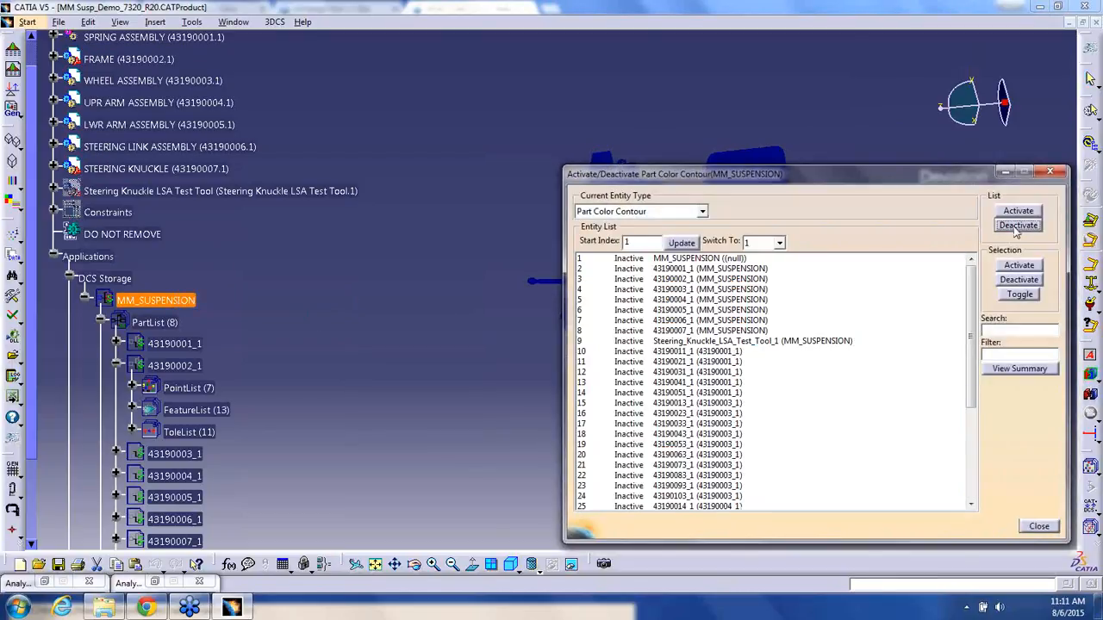
- Activate Part Color Contour only for entities 43190001_1 through 43190007_1, then close the list
click(659, 269)
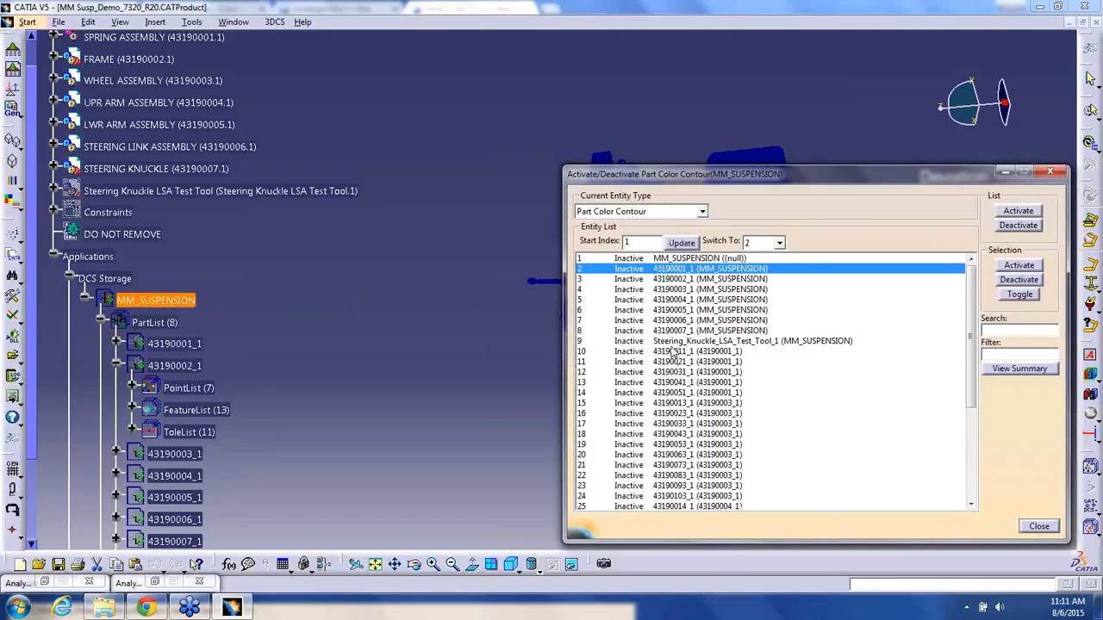
shift+click(668, 331)
click(1017, 265)
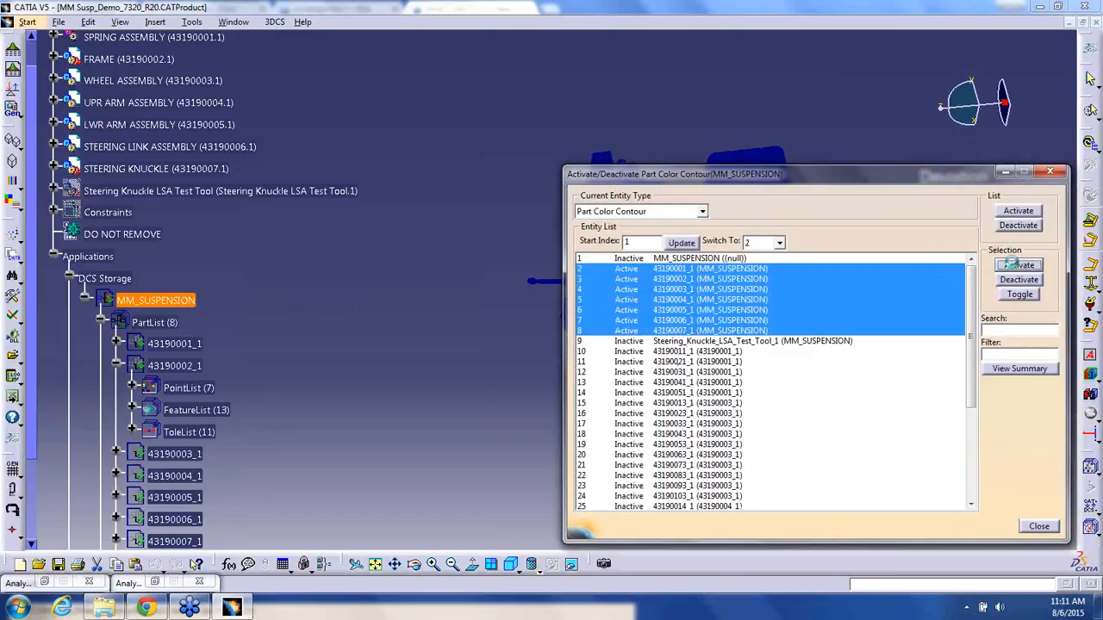
click(1039, 527)
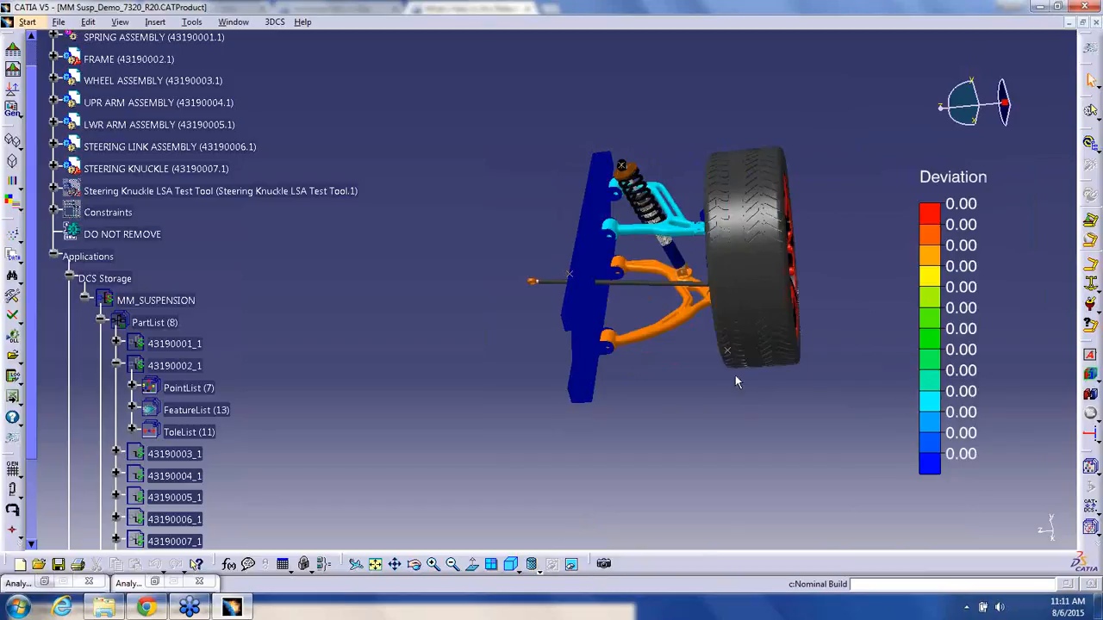
middle_drag(621, 305, 631, 424)
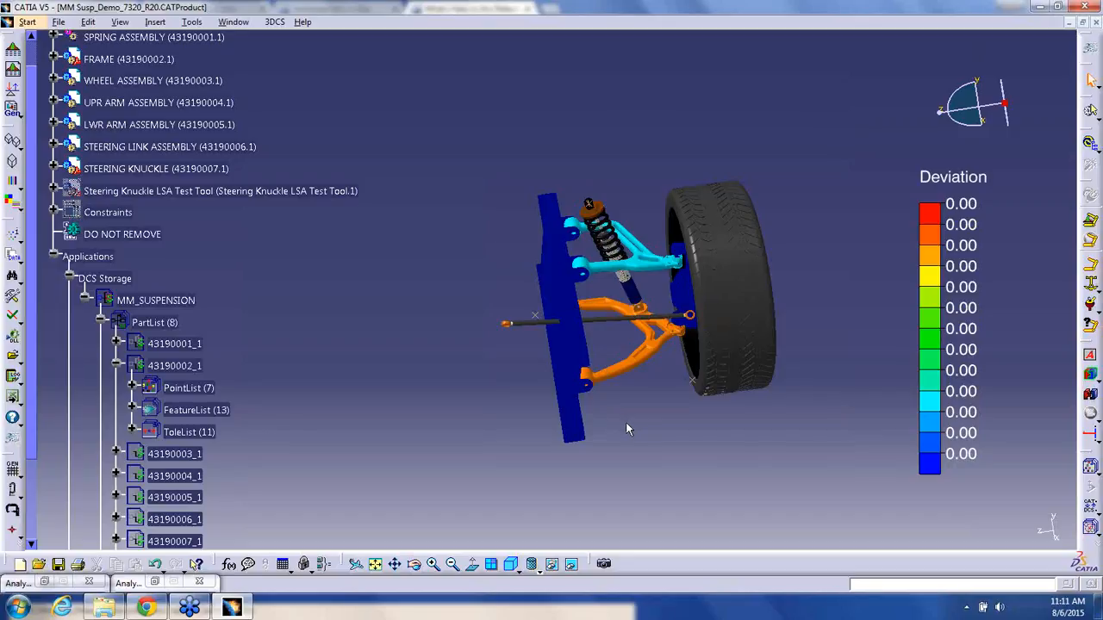
- Review the shading mode, legend, contour line and deviation direction settings in DCS Color Contour Preferences, then close the dialog
click(13, 203)
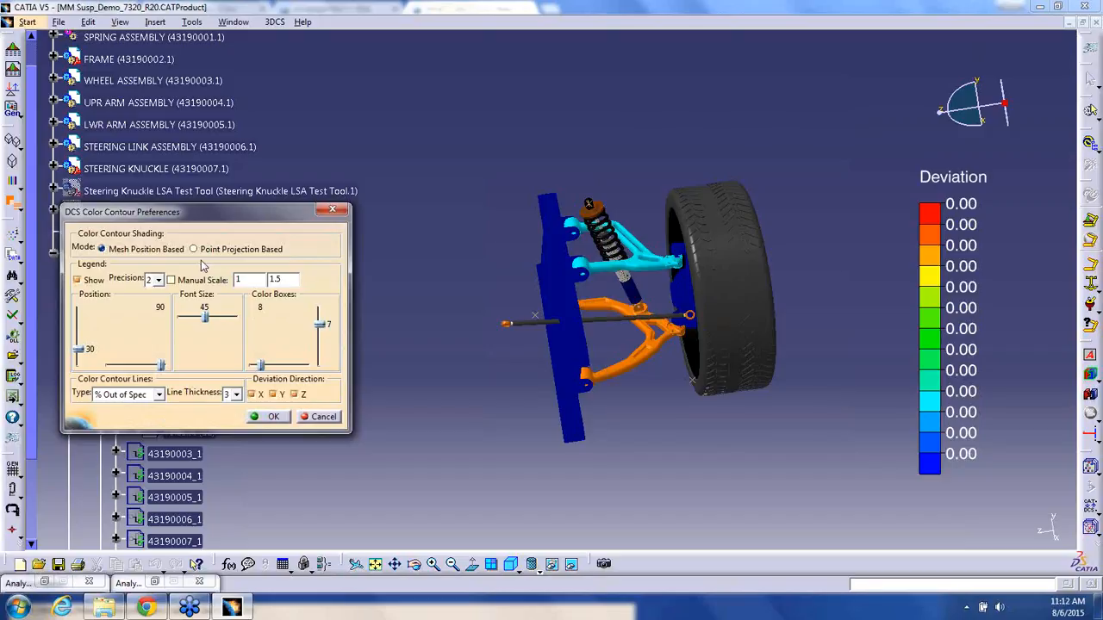
click(269, 417)
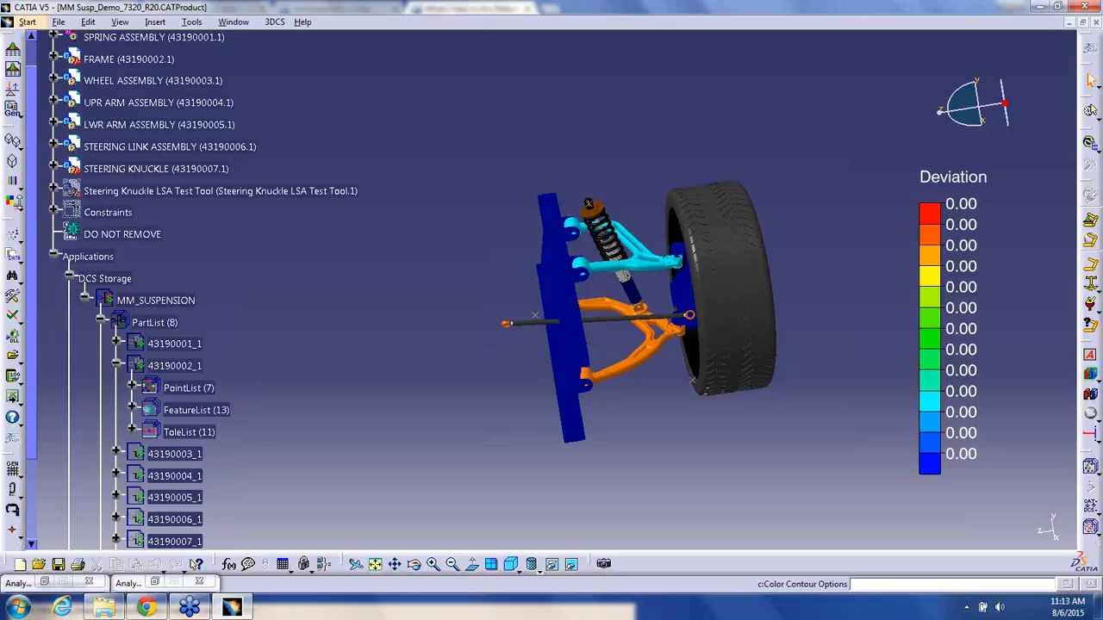
click(12, 202)
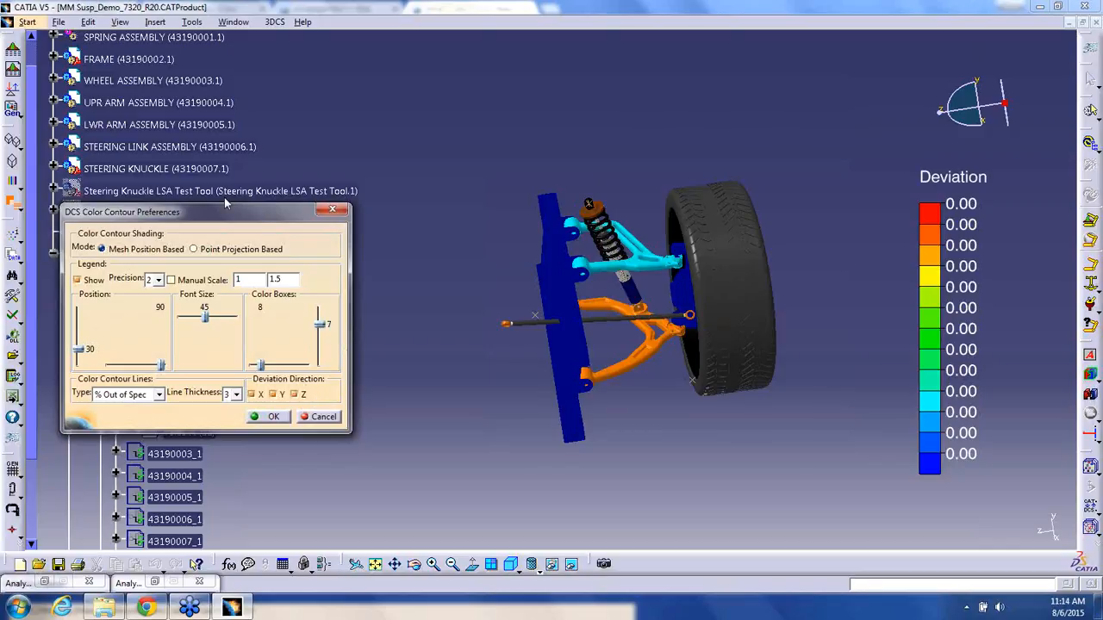
drag(222, 212, 575, 104)
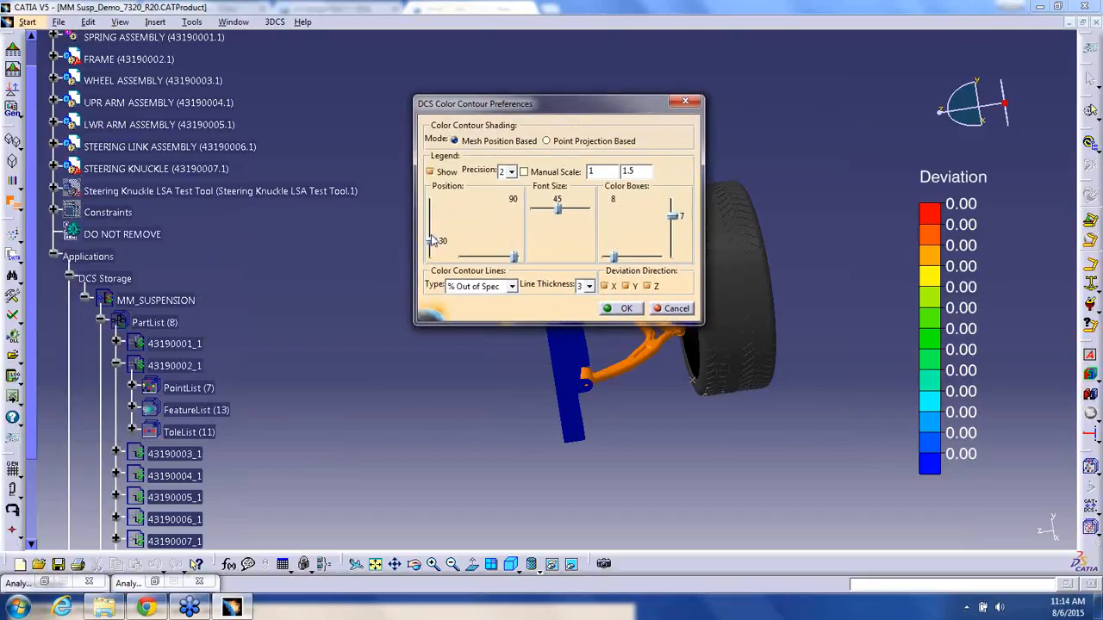
right_click(157, 325)
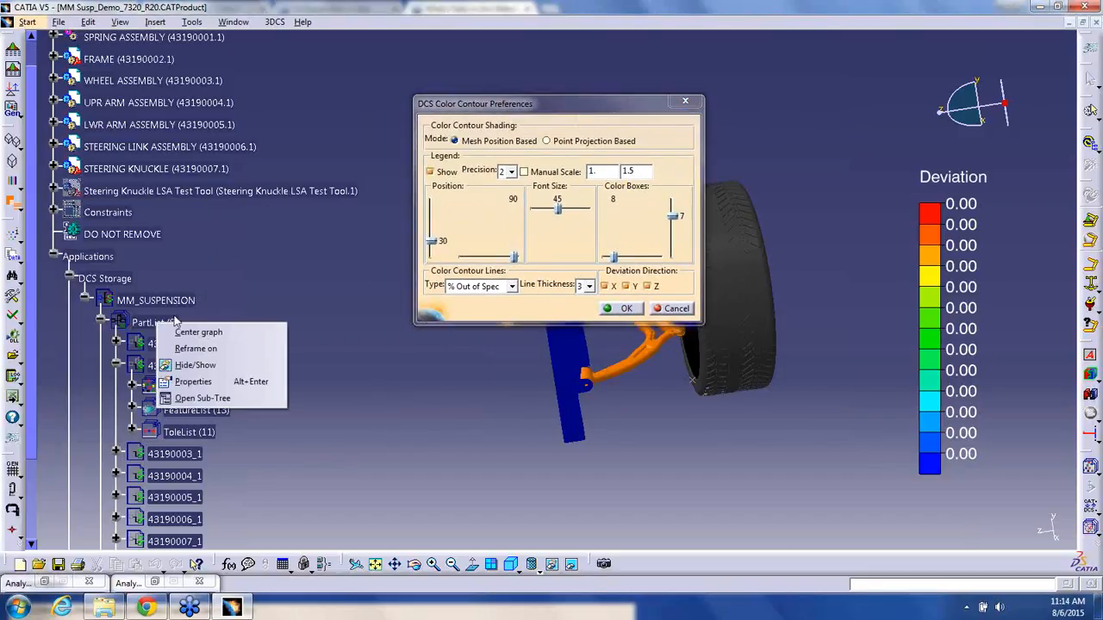
click(626, 308)
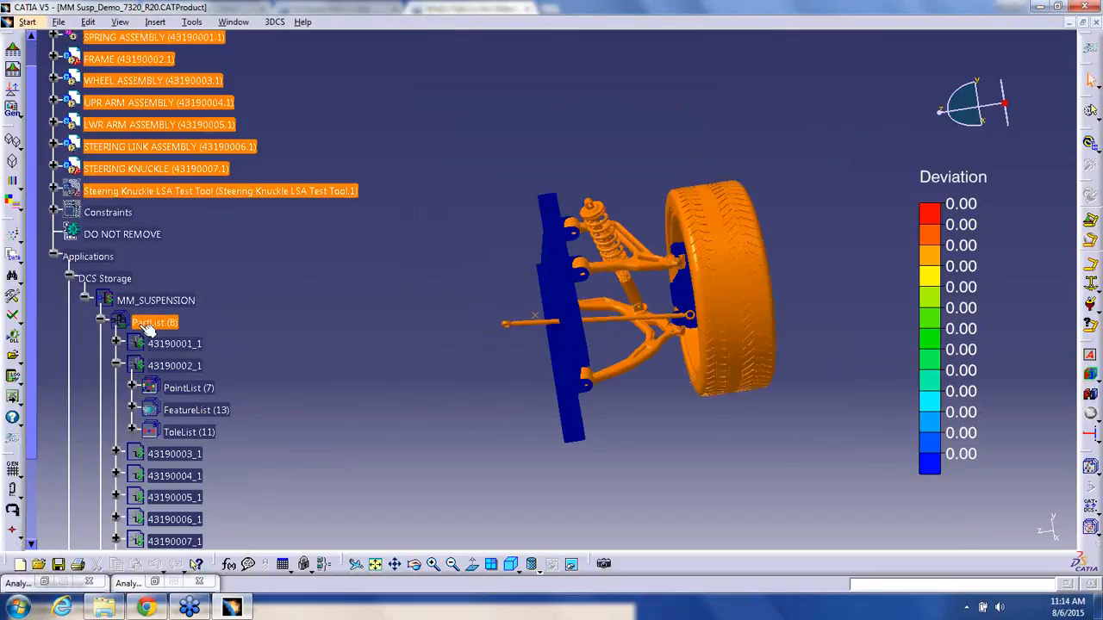
- Open the MM_SUSPENSION Part Color Contour list again and activate every entity in it
right_click(153, 301)
click(244, 301)
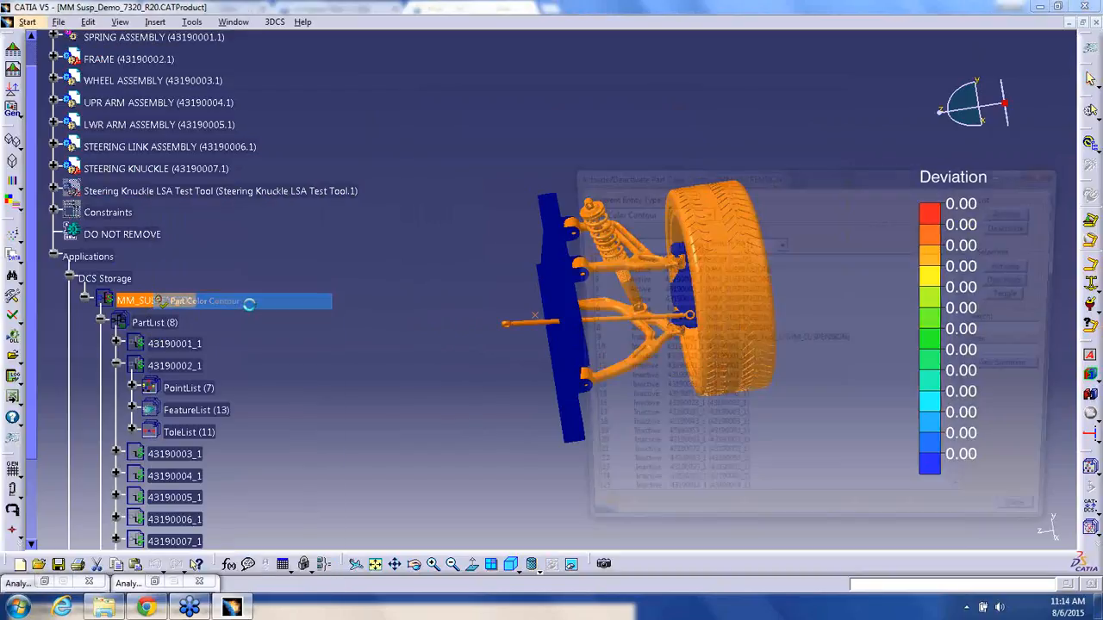
click(672, 271)
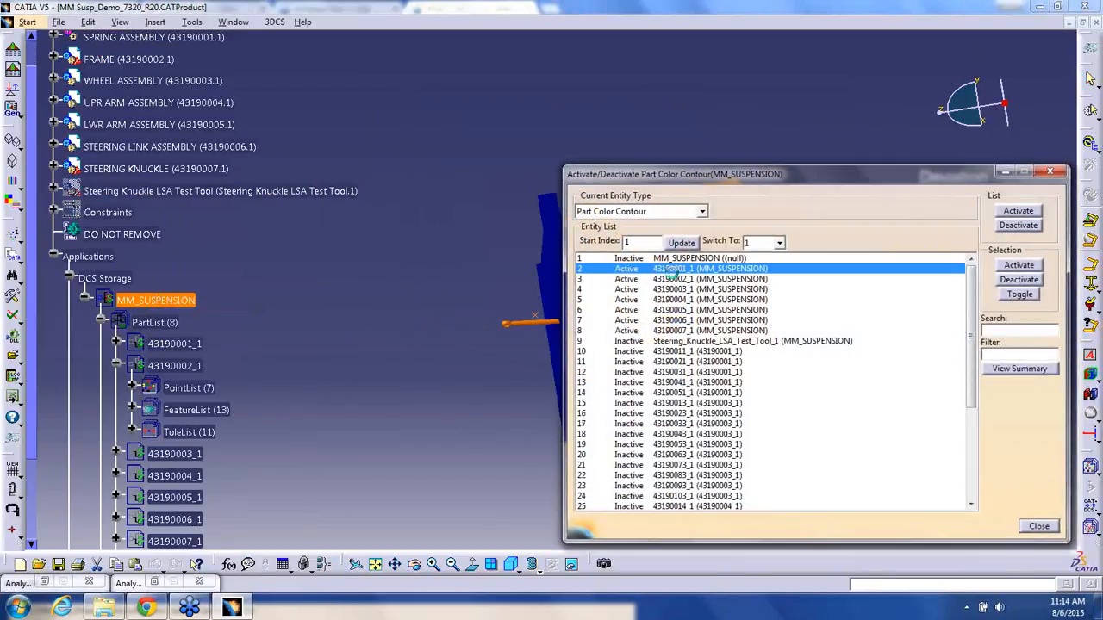
click(678, 372)
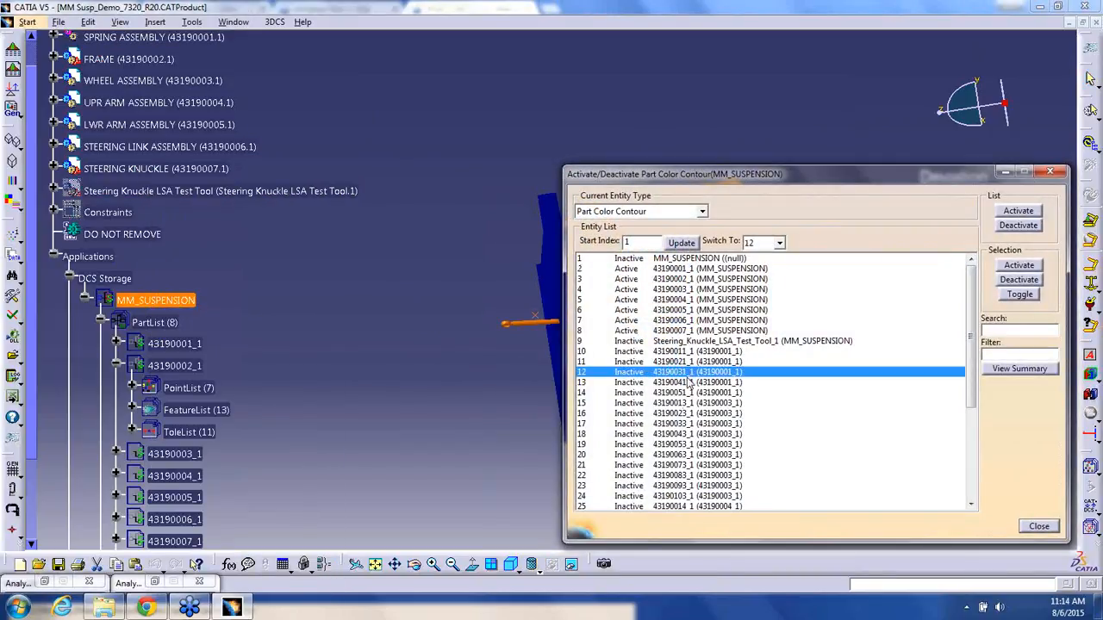
shift+click(685, 444)
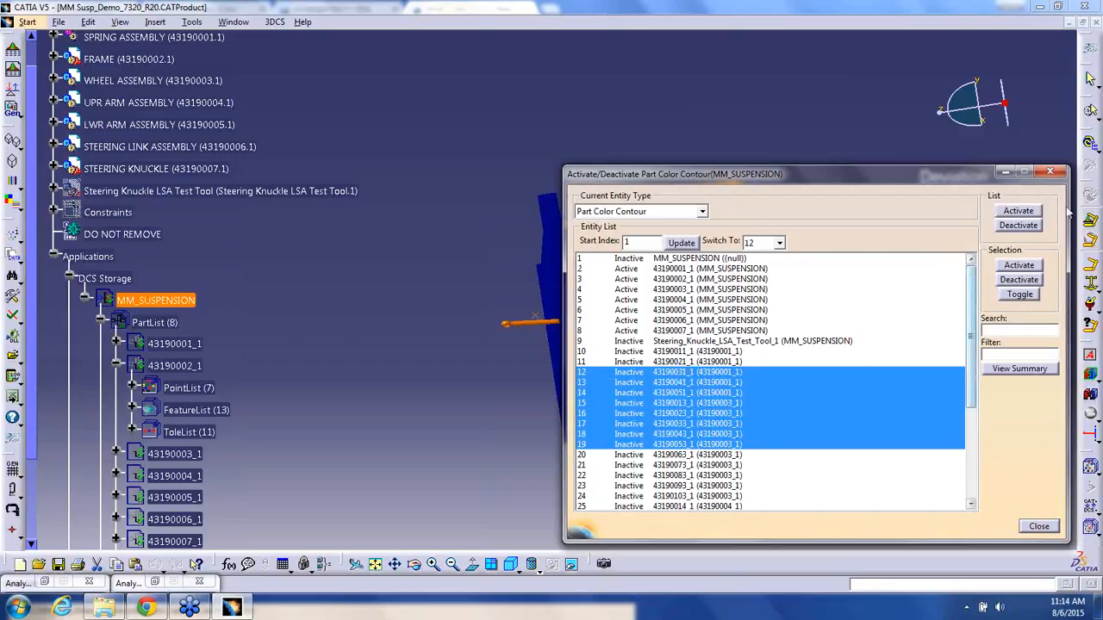
click(1018, 211)
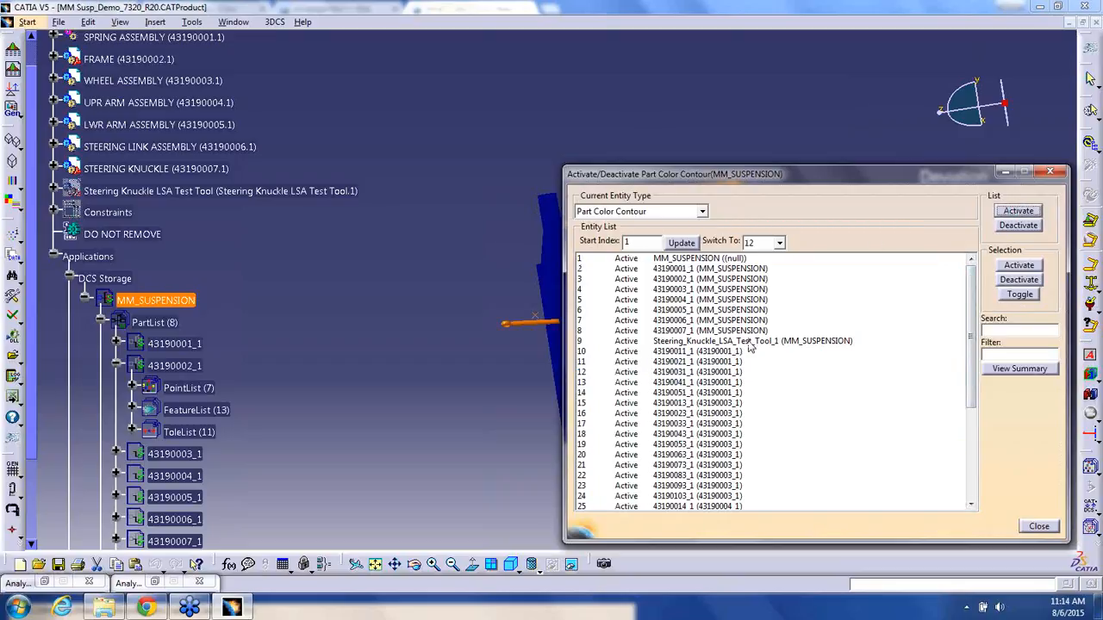
- Select the whole Part Color Contour list from MM_SUSPENSION to 43190036_1 and deactivate all entities
click(666, 258)
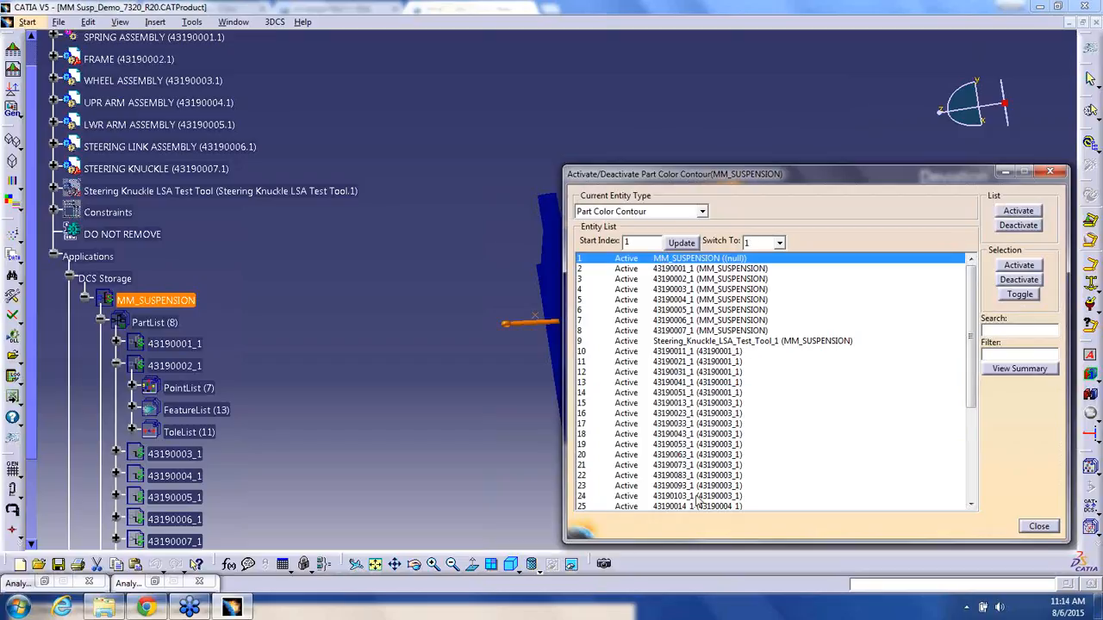
scroll(698, 502, down, 1)
scroll(698, 502, down, 4)
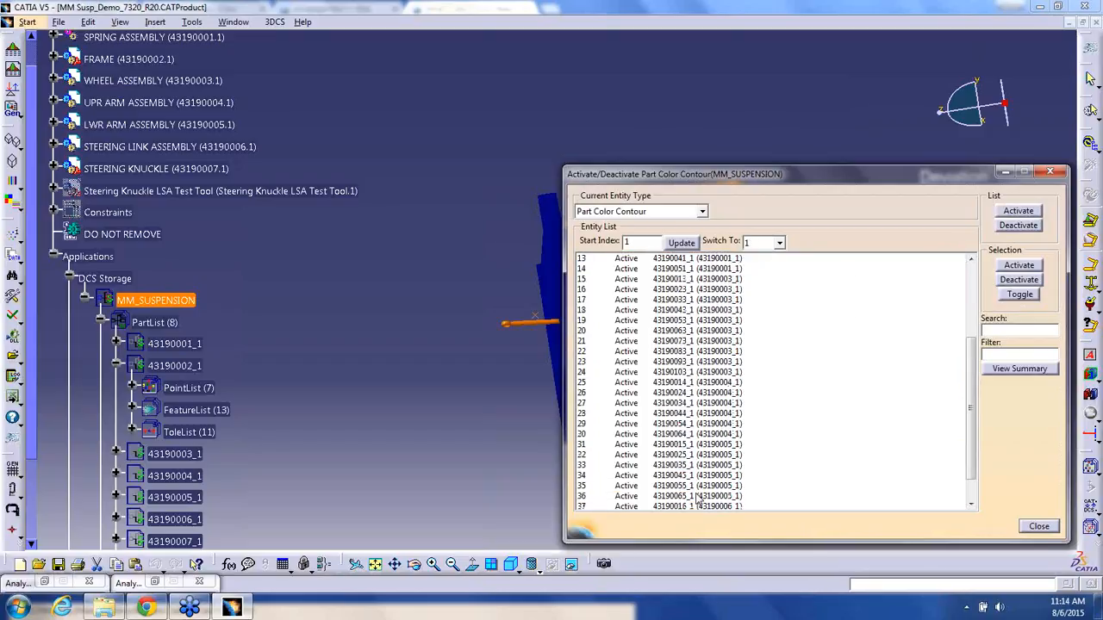
scroll(698, 503, down, 1)
shift+click(698, 496)
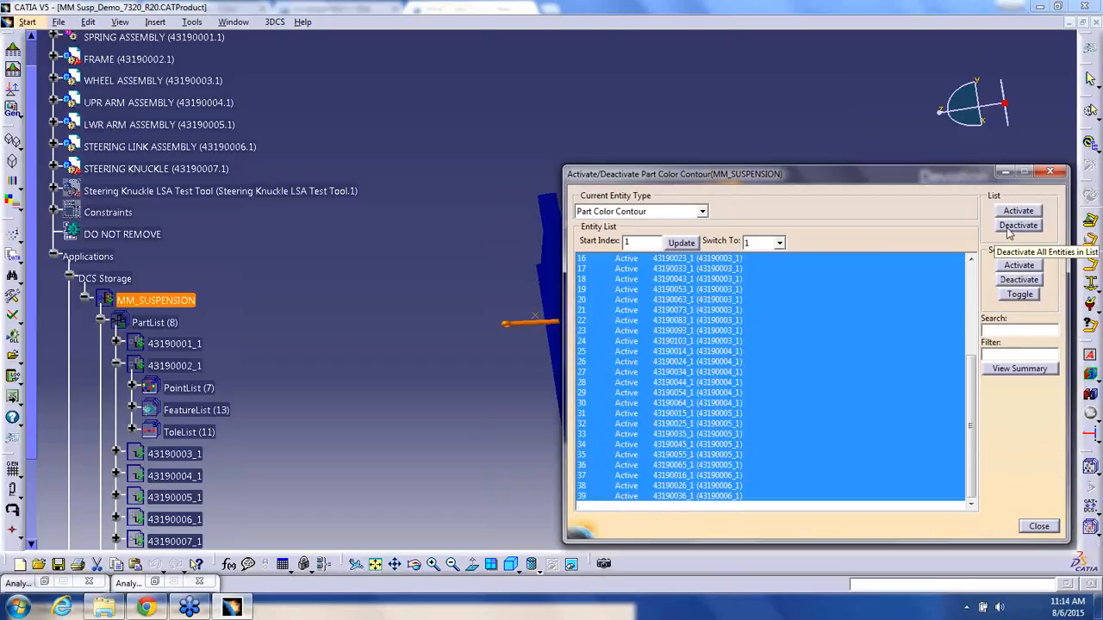
click(1018, 226)
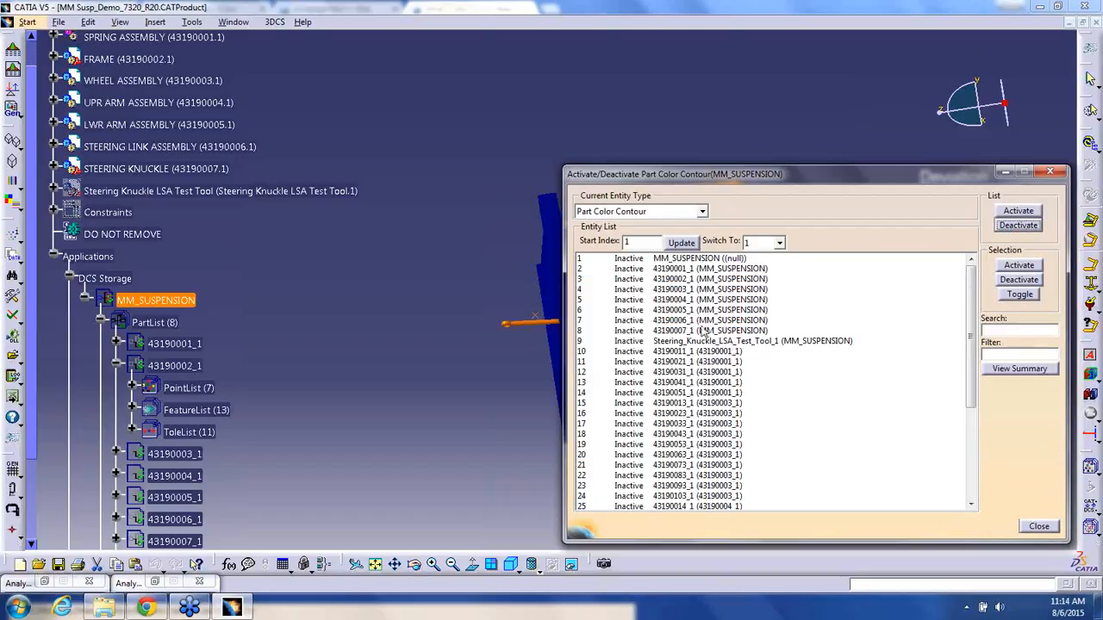
- Activate Part Color Contour for the selection from 43190021_1 through 43190093_1, then close the list
click(680, 362)
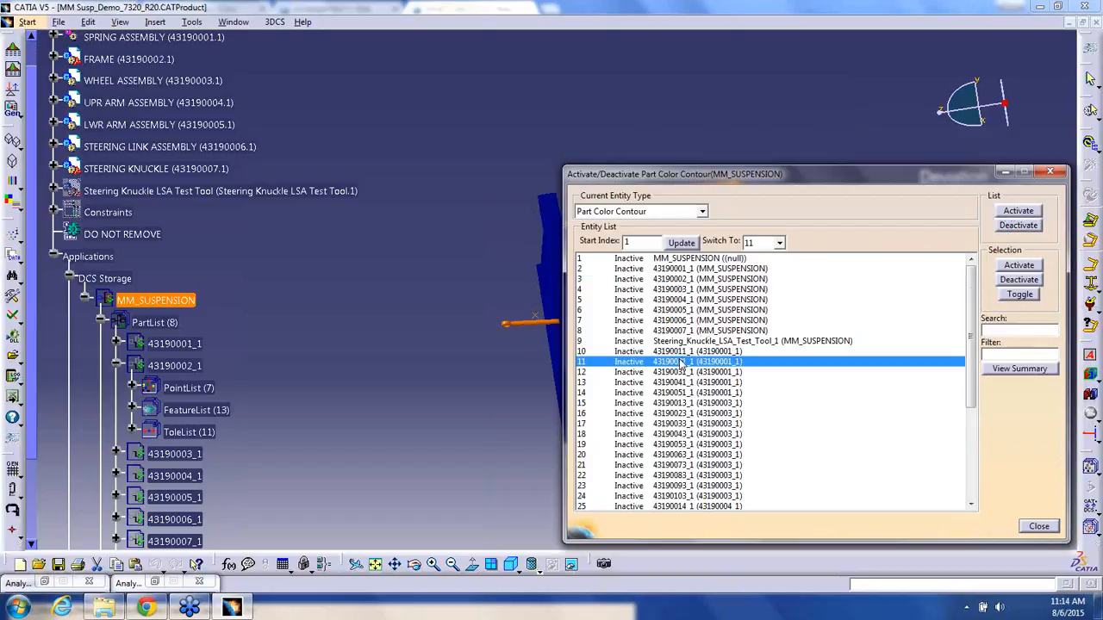
shift+click(681, 485)
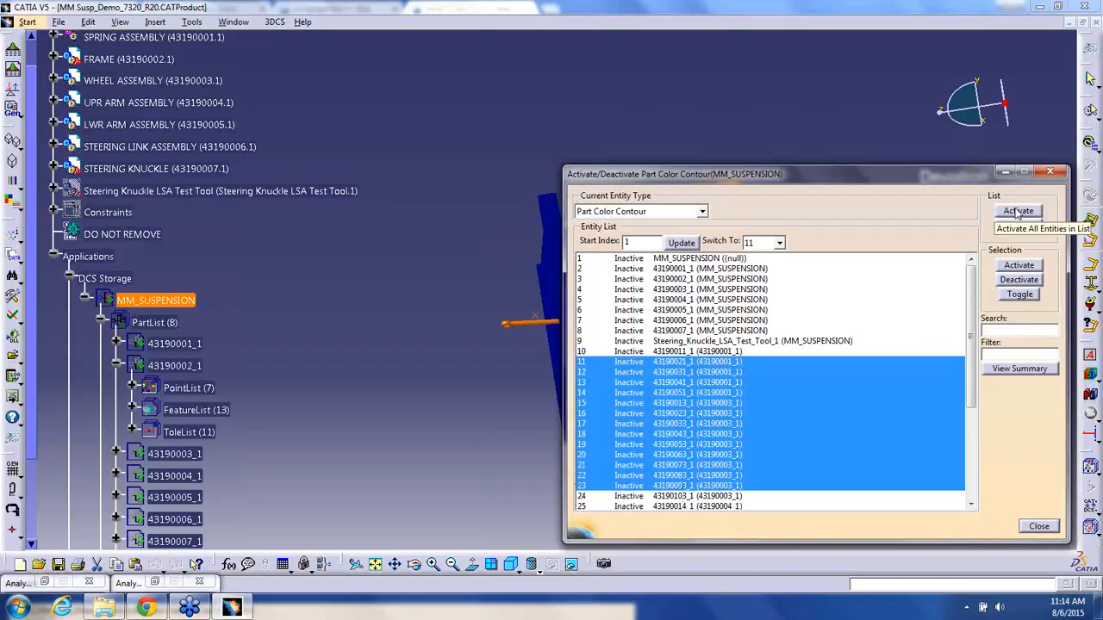
click(1022, 267)
click(1039, 527)
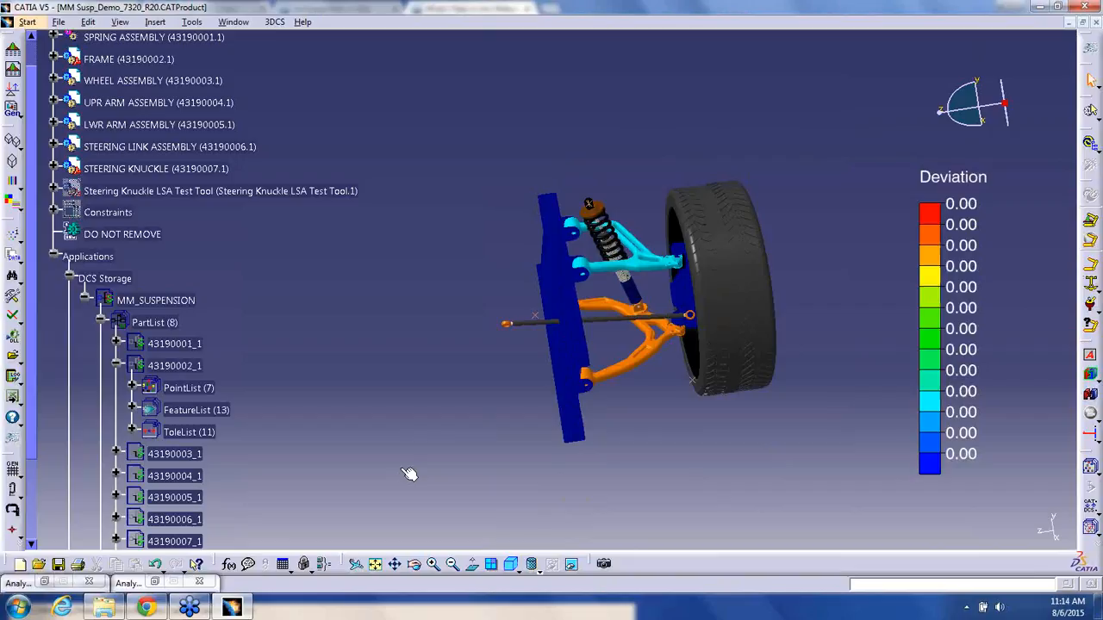
- Open the Process Capability Database dialog and separate the suspension parts into their unassembled positions
click(14, 357)
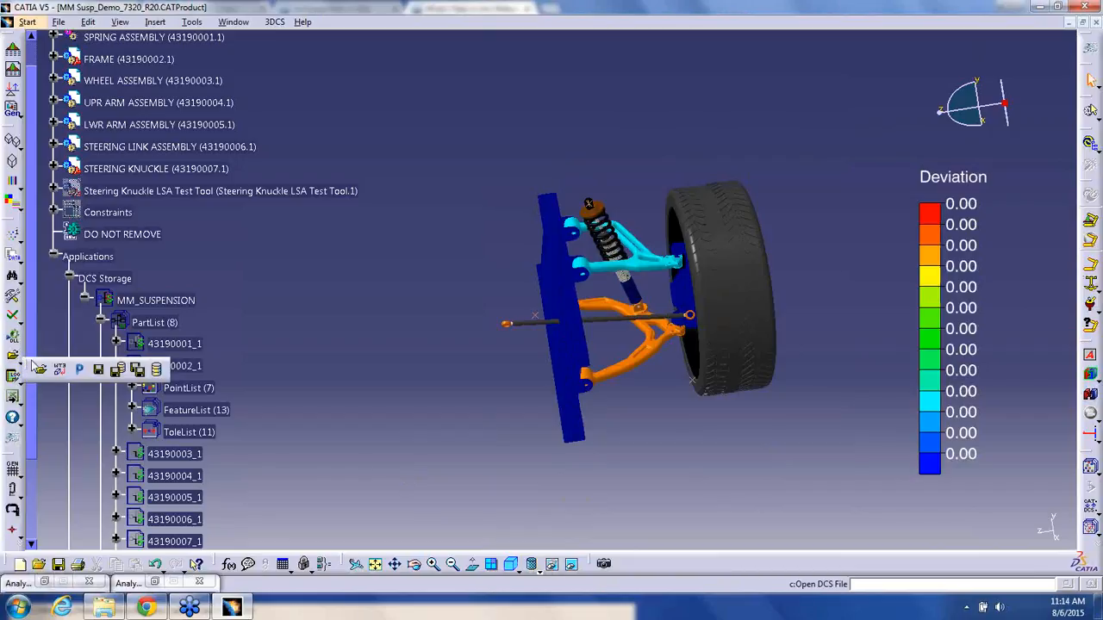
click(159, 372)
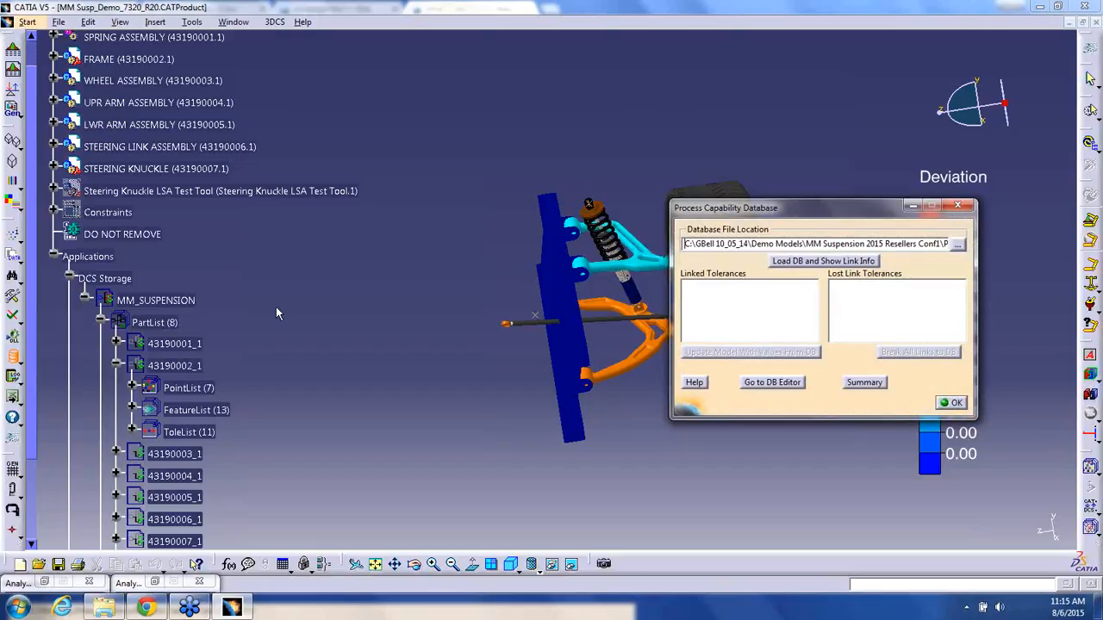
click(1090, 357)
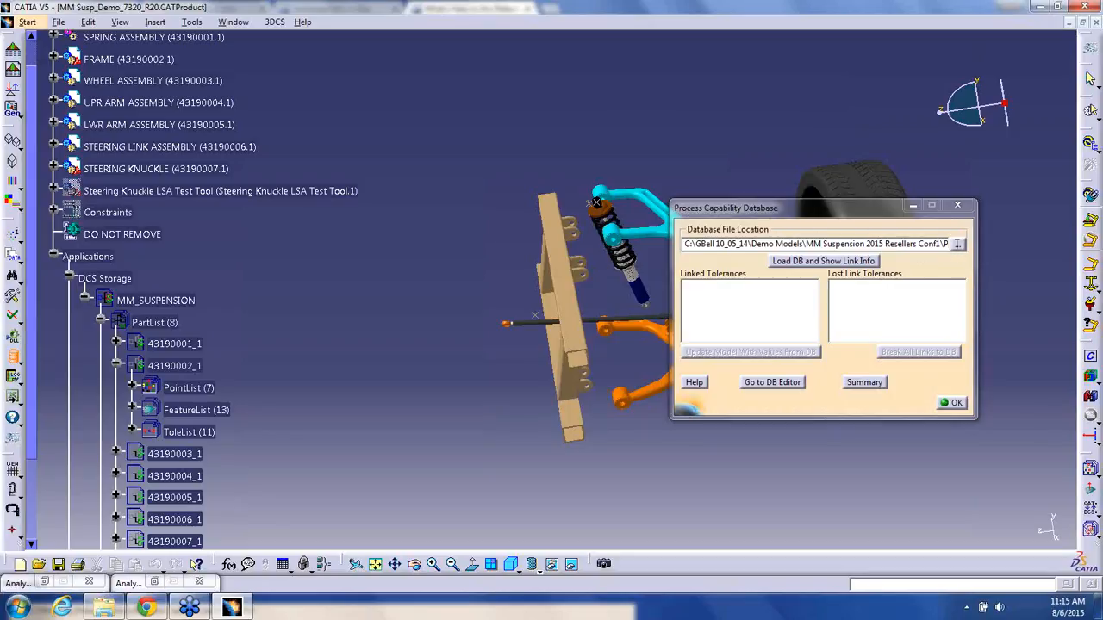
- Load the process capability database from \\magnum\ActiveProjects\MM Suspension 2015 Resellers Conf1 and show its tolerance link information
click(838, 265)
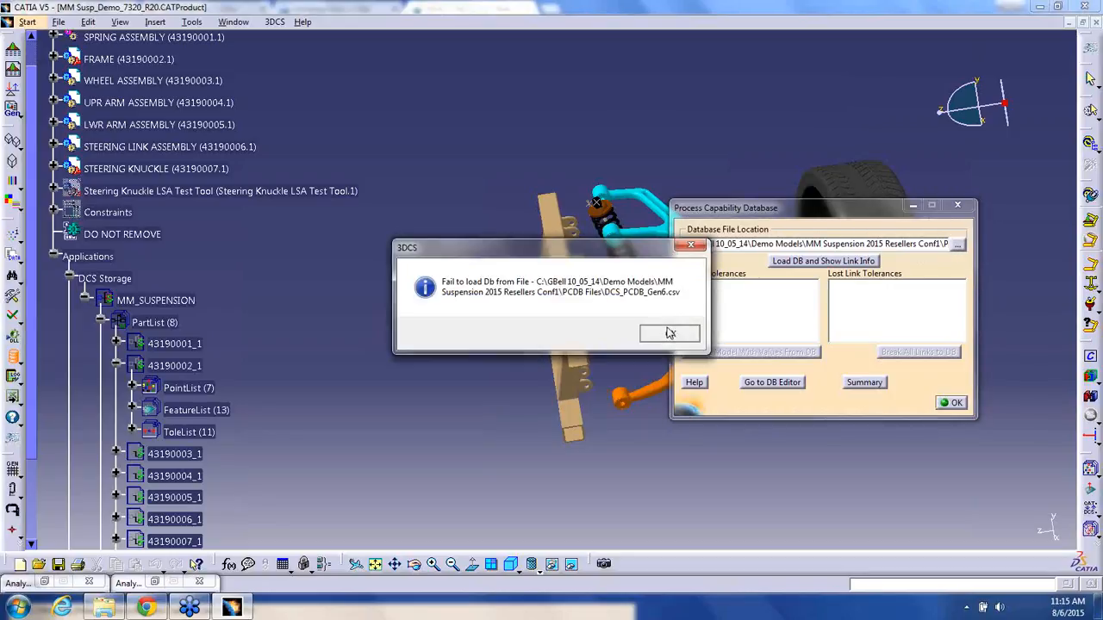
click(668, 332)
click(534, 219)
double_click(533, 219)
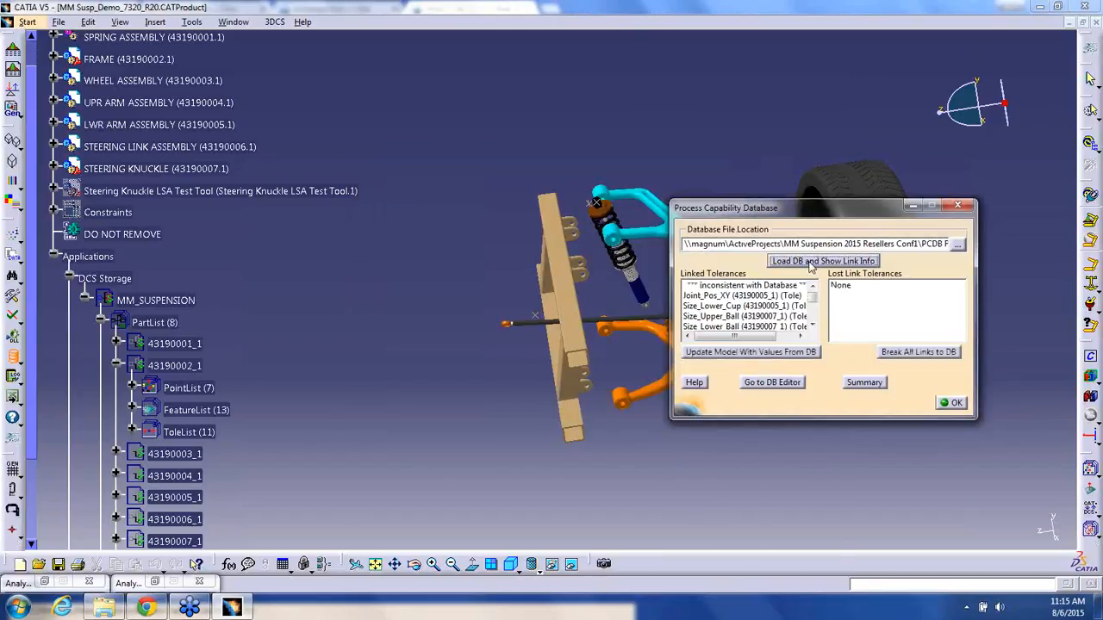
- Update the model's linked tolerances with the values from the database, then close the Process Capability Database dialog
click(732, 353)
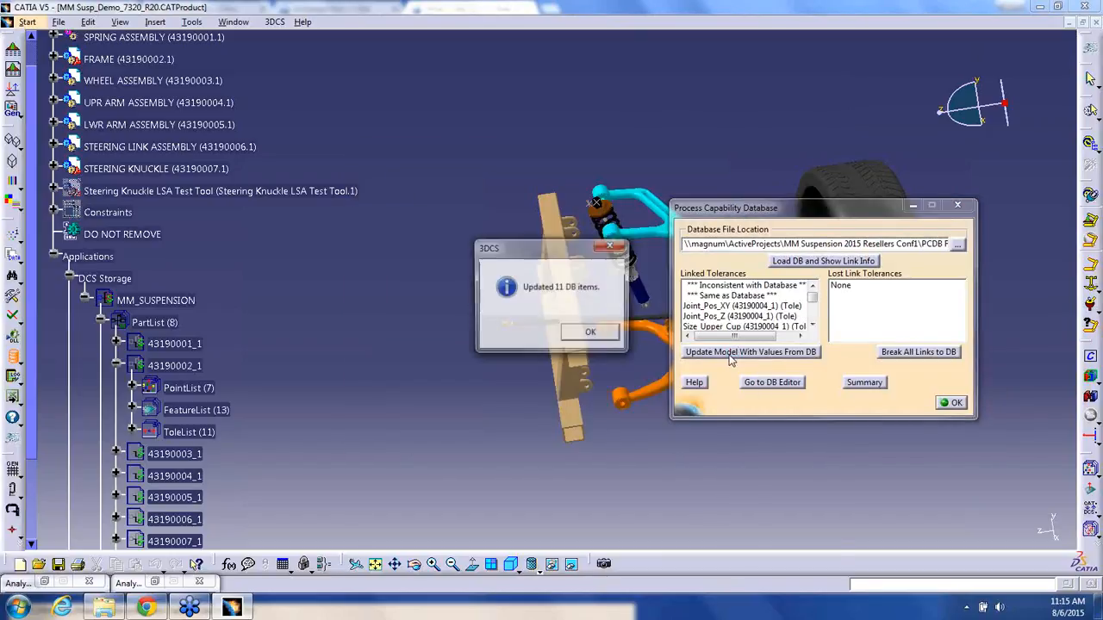
click(591, 334)
click(948, 402)
- Toggle the active state of Pivot_Pos_Vertical, Pivot_Pos_FA_and_CC, Size_Upper_Ball and Size_Lower_Ball under part 43190007_1, then select Pivot_Pos_Vertical
scroll(301, 369, down, 4)
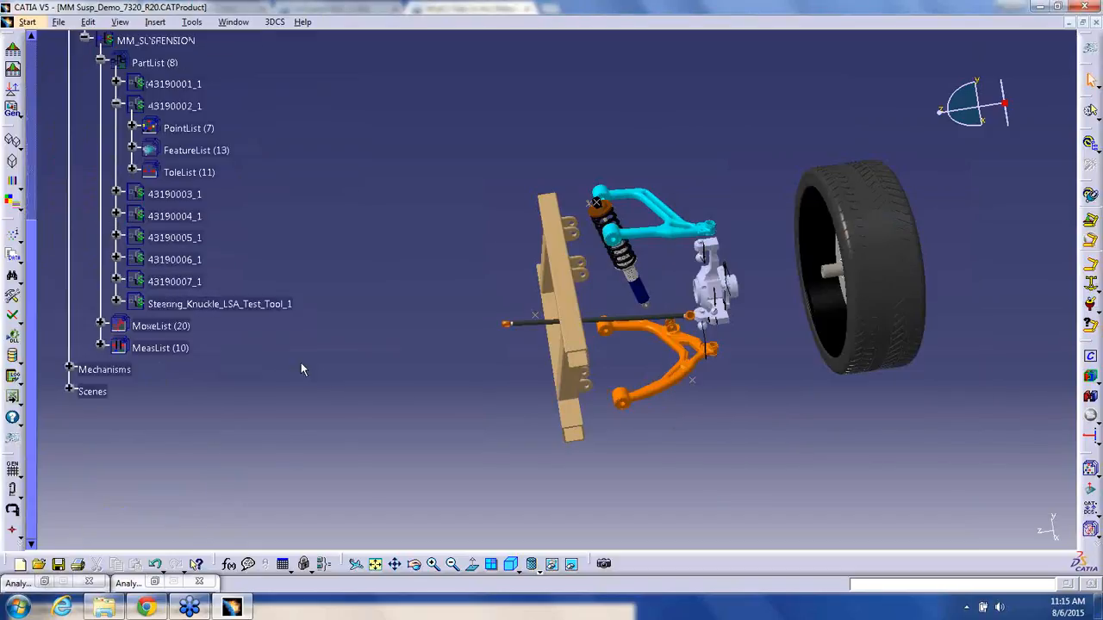
click(117, 281)
scroll(116, 281, down, 4)
scroll(126, 352, down, 2)
click(206, 290)
shift+click(208, 355)
right_click(209, 357)
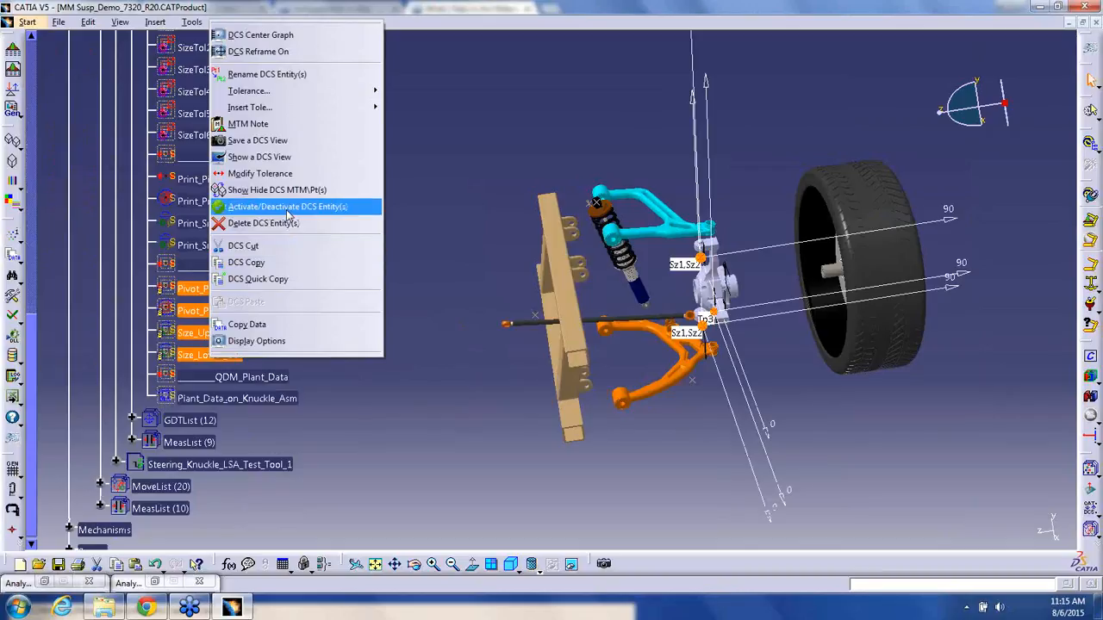
click(289, 208)
click(164, 293)
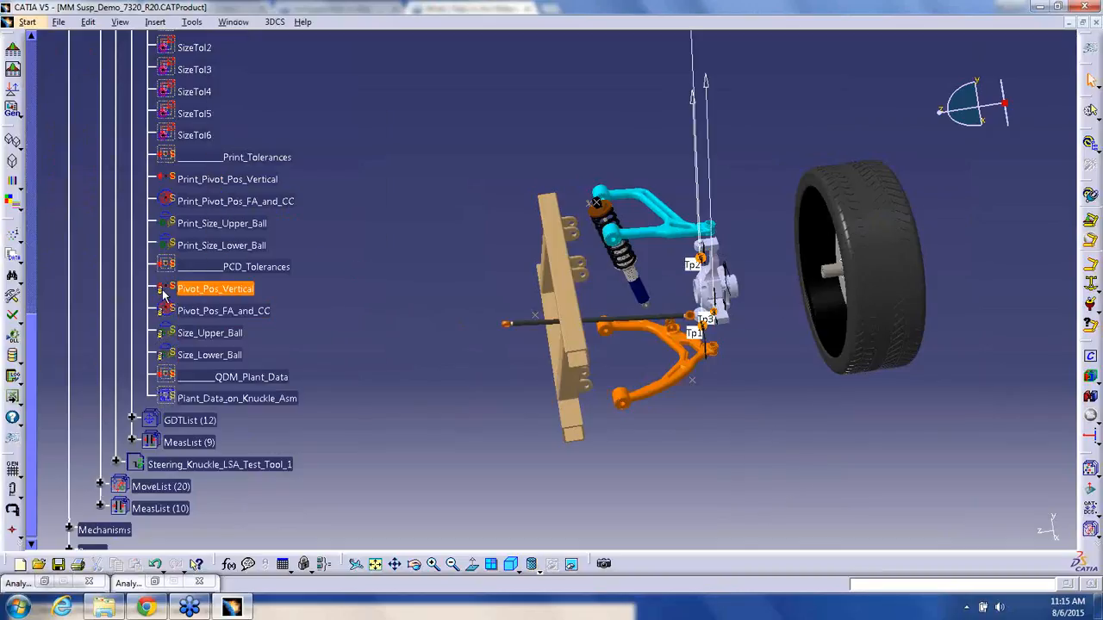
- Open the Pivot_Pos_Vertical tolerance of part 43190007_1, check its database link name and range, then close it
click(977, 529)
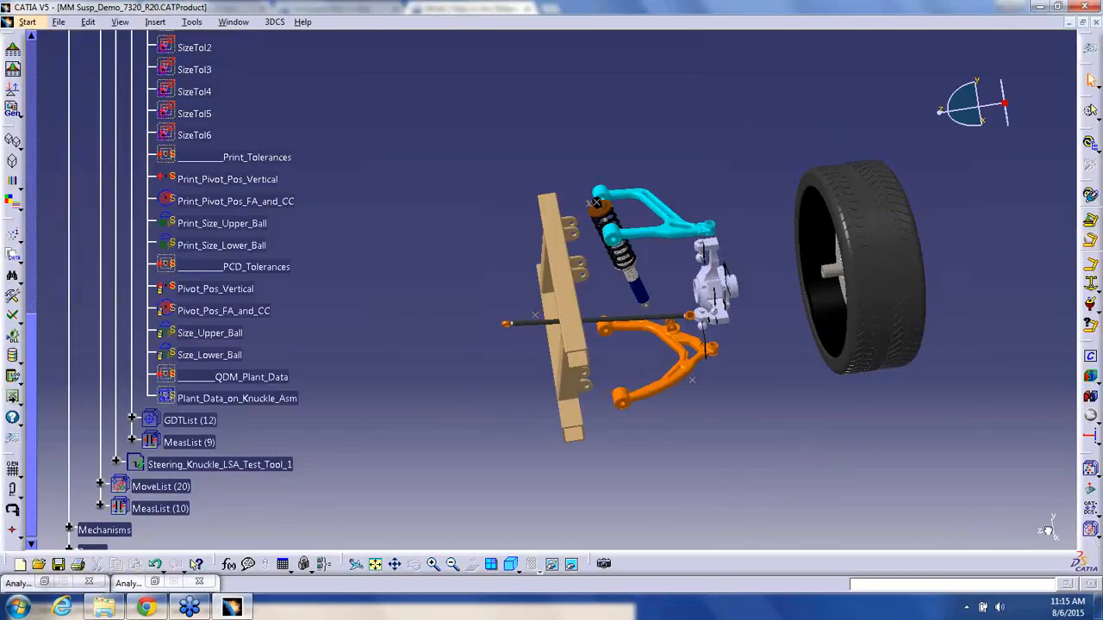
click(1048, 529)
middle_drag(338, 363, 277, 255)
double_click(277, 251)
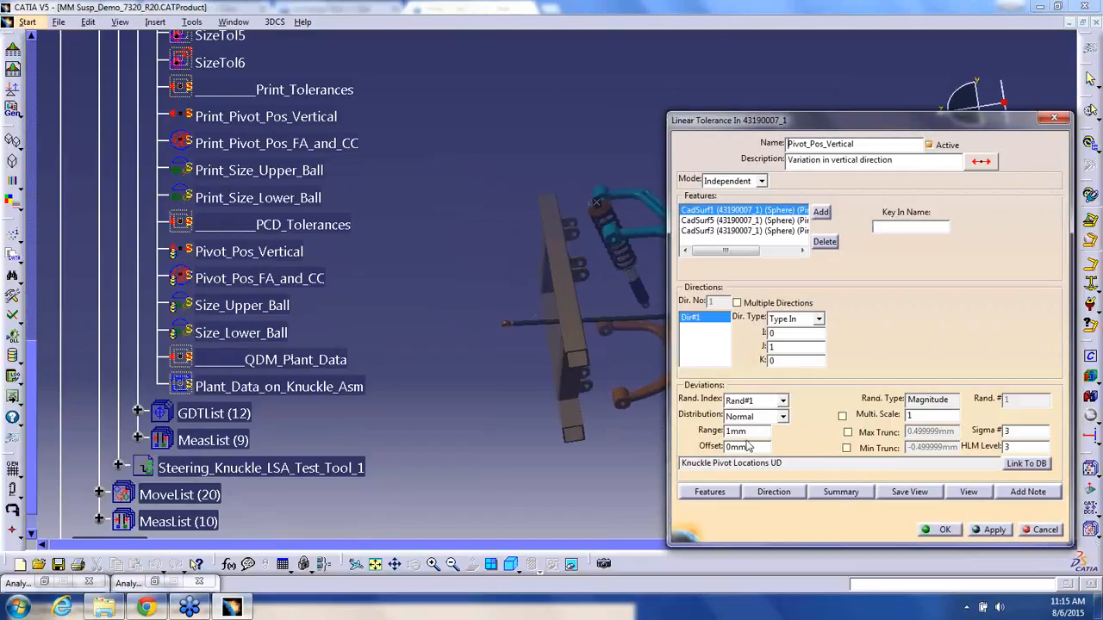
drag(811, 463, 722, 464)
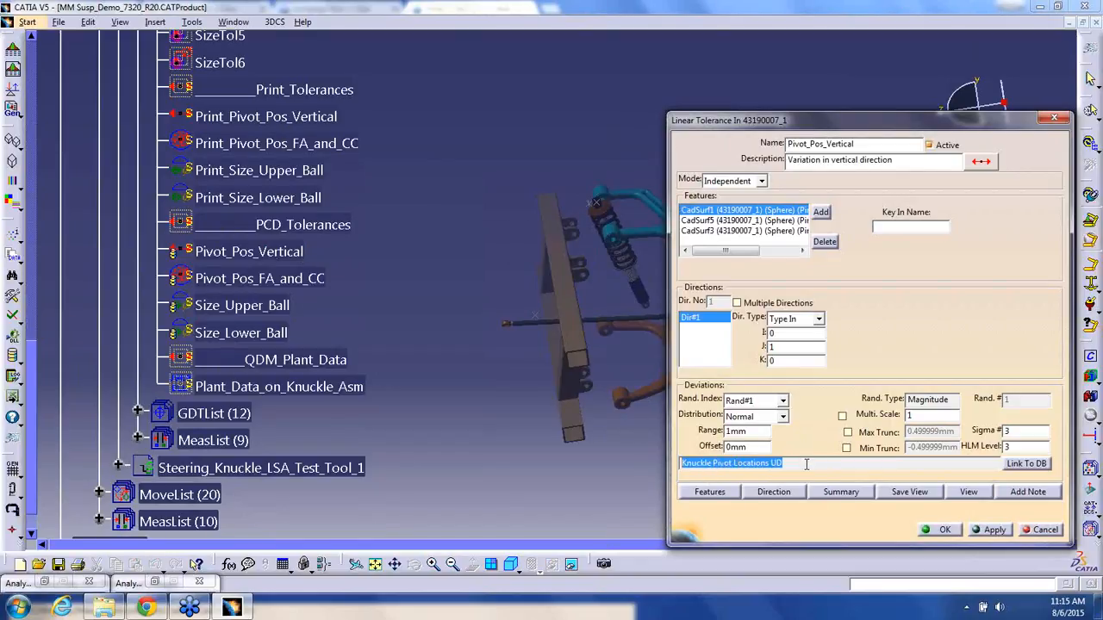
drag(756, 428, 726, 431)
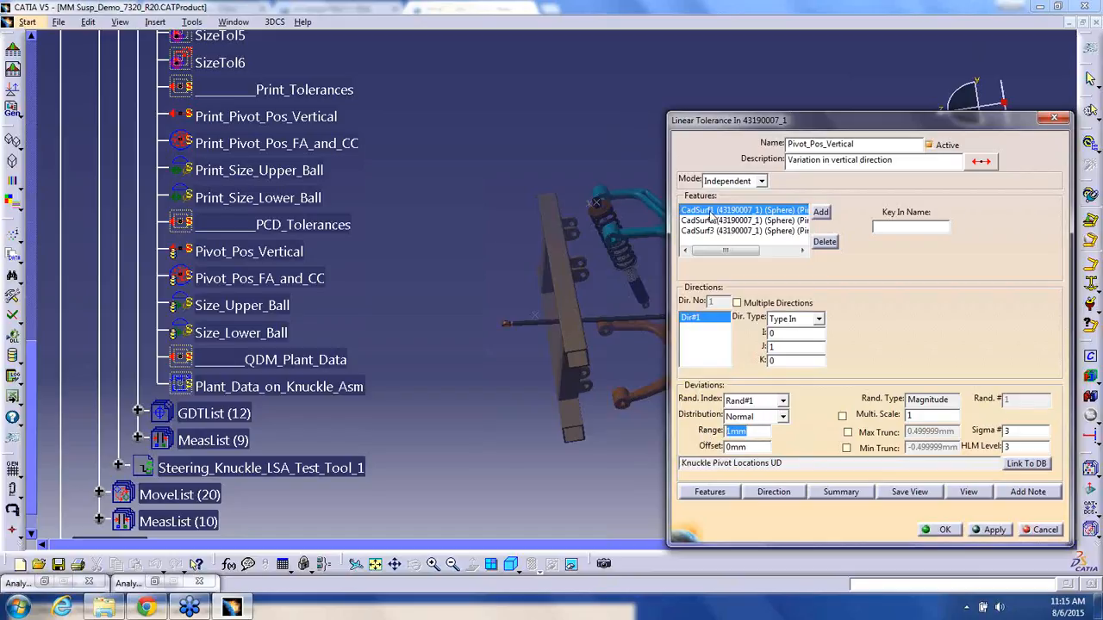
click(941, 530)
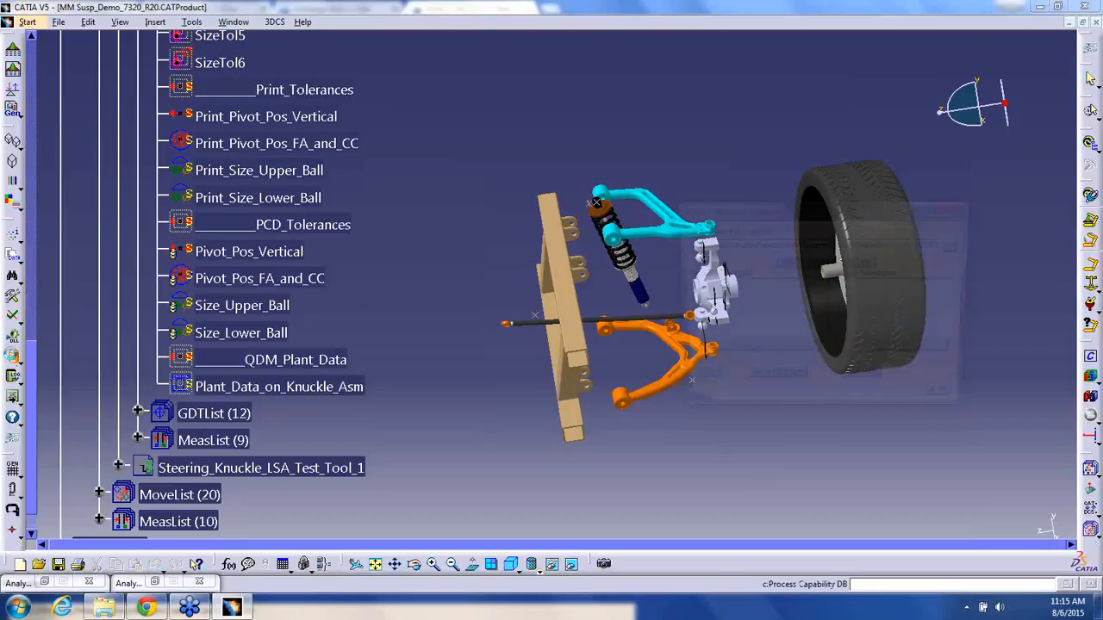
- Start the process capability database editor and open the DCS_PCDB_Design Tolerances file in Excel
click(772, 382)
click(561, 216)
right_click(560, 216)
click(720, 250)
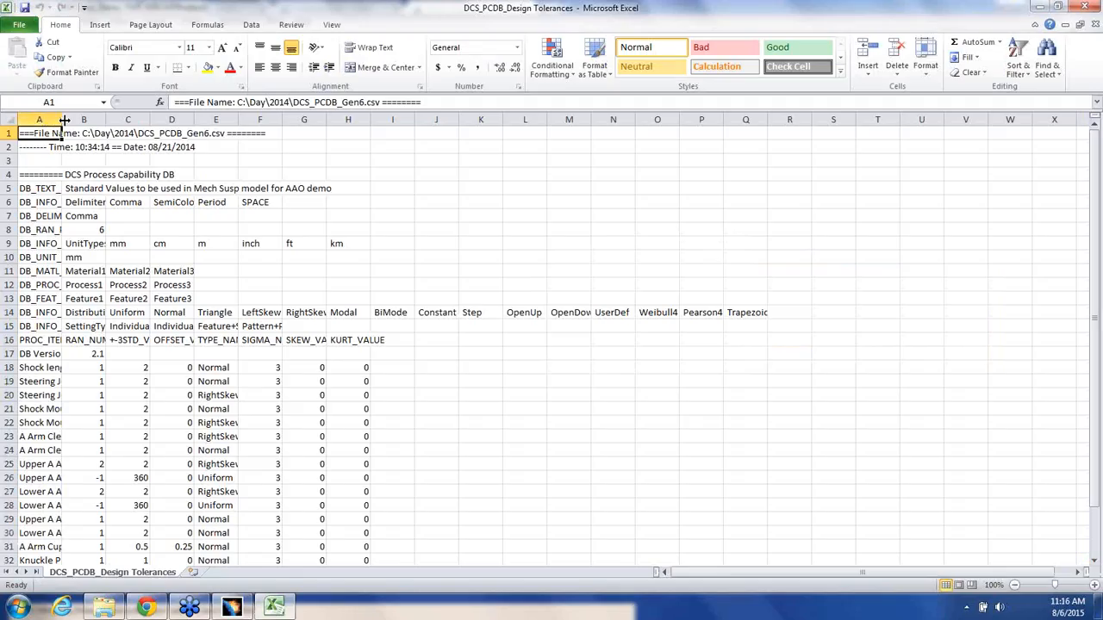
- Widen the item name and distribution type columns and examine the database's tolerance items, ranges and distributions
double_click(64, 118)
scroll(69, 259, down, 3)
drag(69, 257, 152, 406)
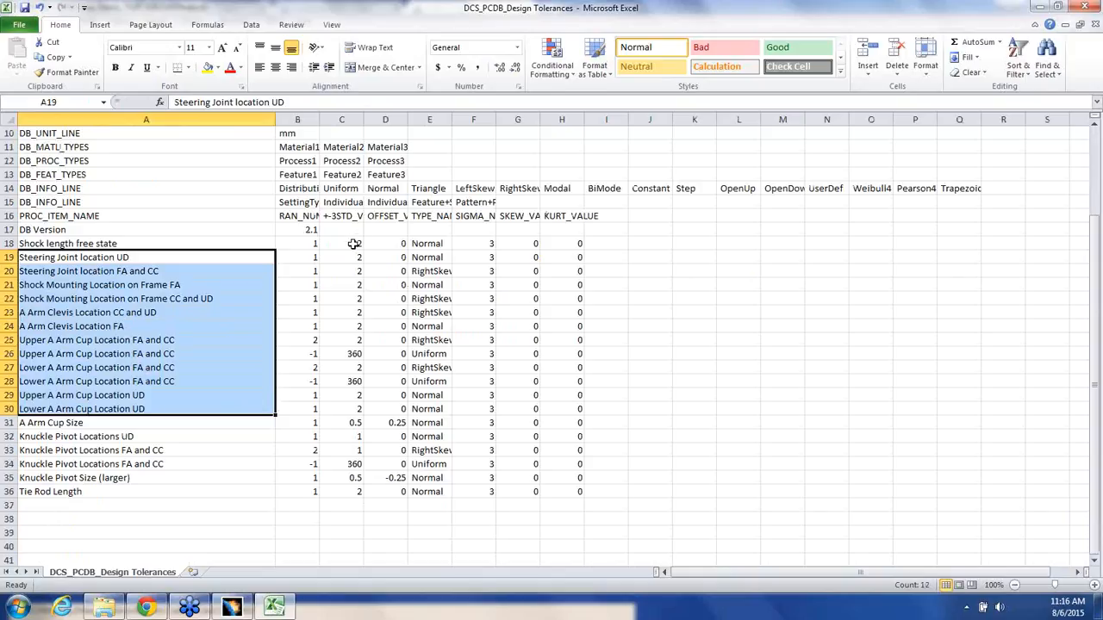
drag(344, 257, 345, 286)
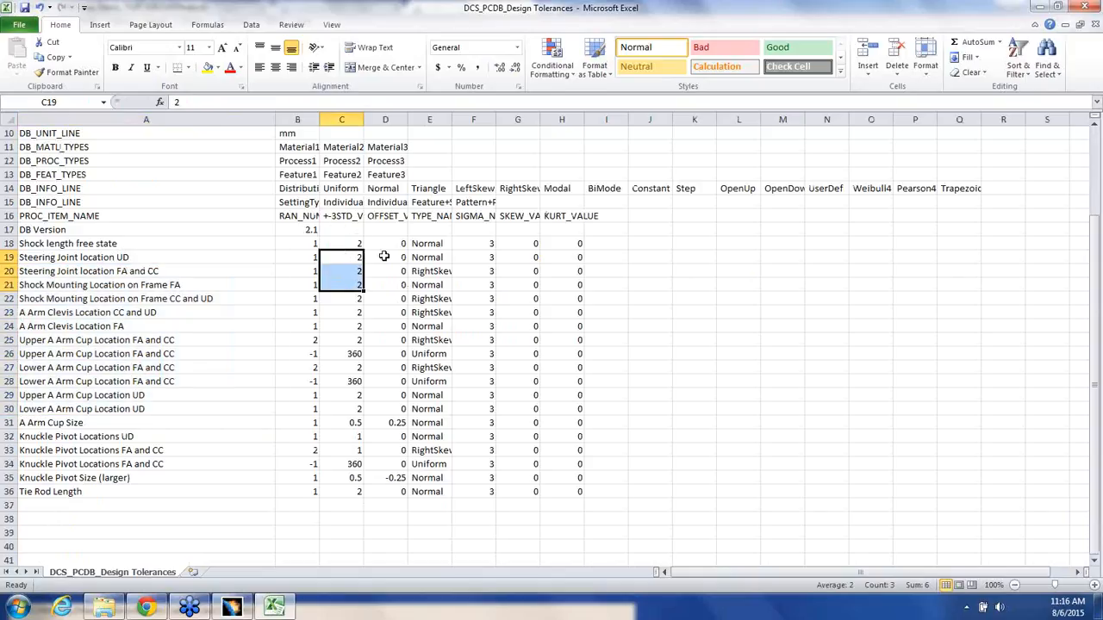
drag(453, 123, 469, 123)
click(460, 247)
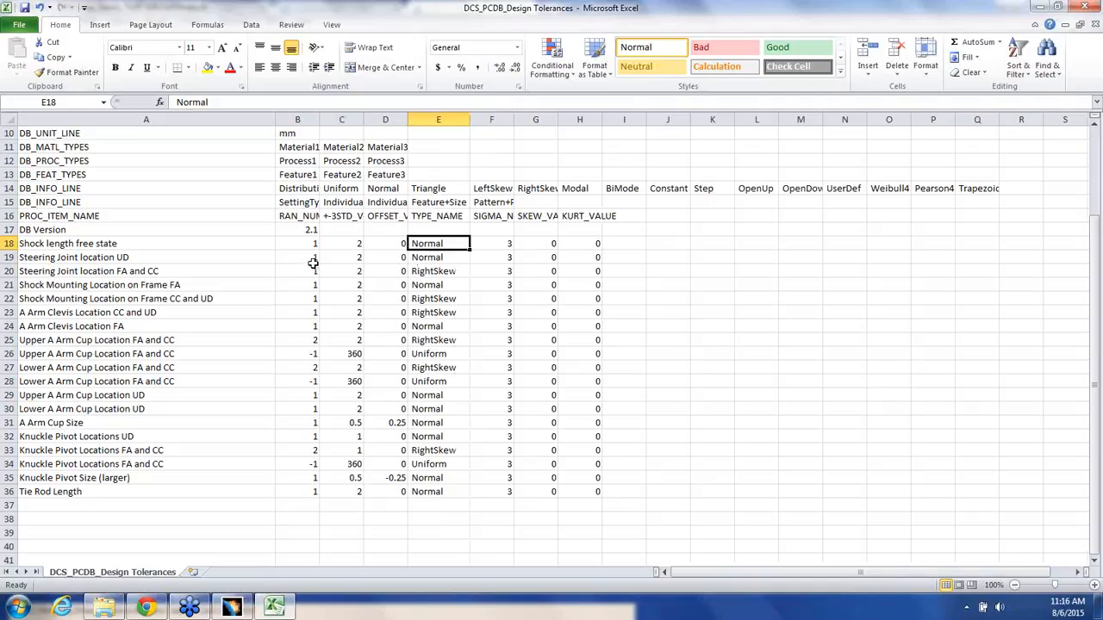
- Close the Excel file without saving, then close the database editor and the Process Capability Database dialog
click(1097, 7)
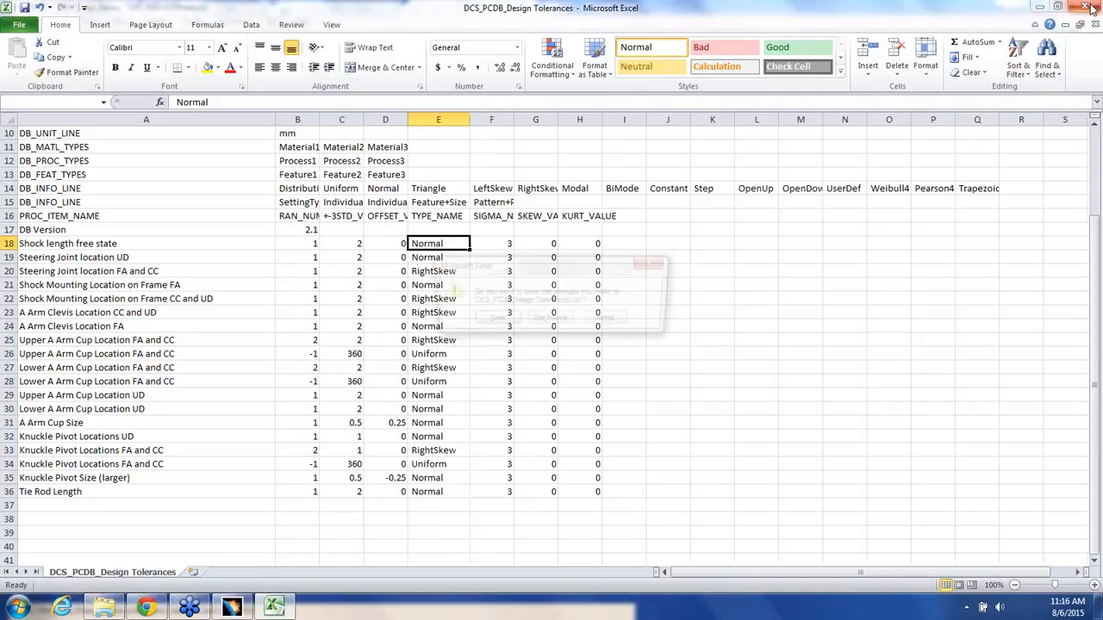
click(560, 323)
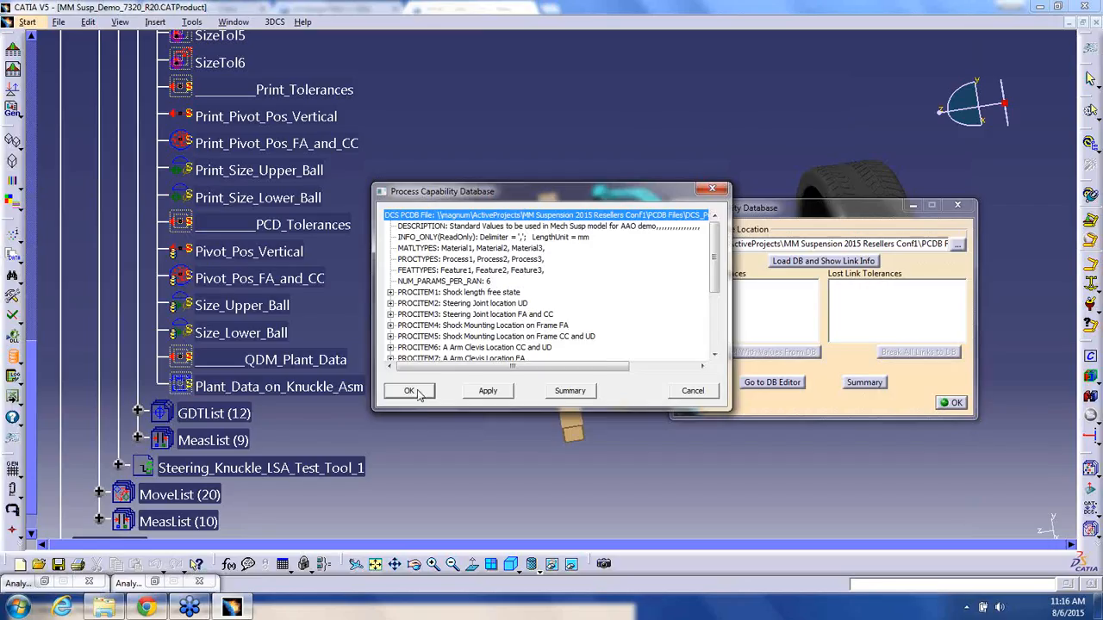
click(414, 391)
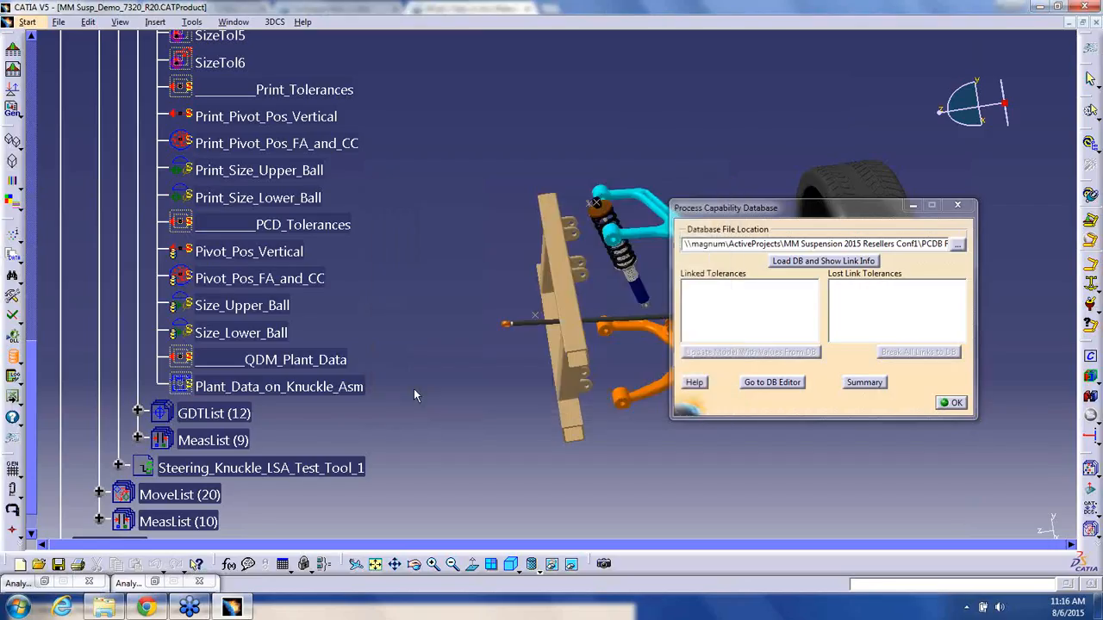
click(954, 406)
- Deactivate Print_Pivot_Pos_Vertical, Print_Pivot_Pos_FA_and_CC, Print_Size_Upper_Ball and Print_Size_Lower_Ball under part 43190007_1
click(264, 117)
shift+click(274, 201)
right_click(276, 203)
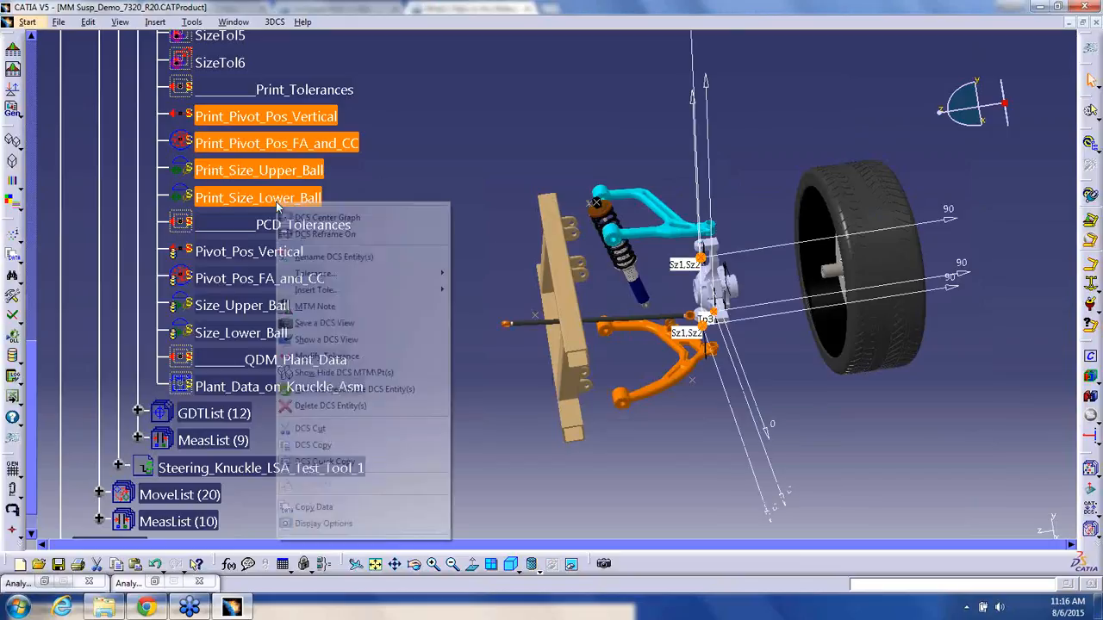
click(357, 390)
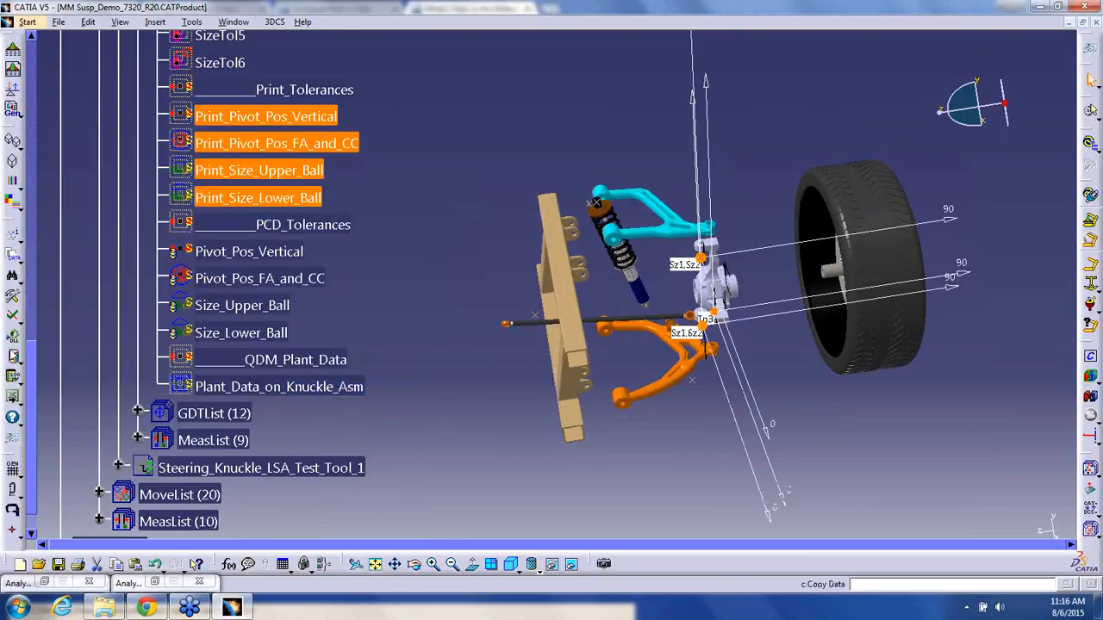
- Load the DCS_PCDB_Updated Tolerances file as the process capability database and show its tolerance link information
click(14, 357)
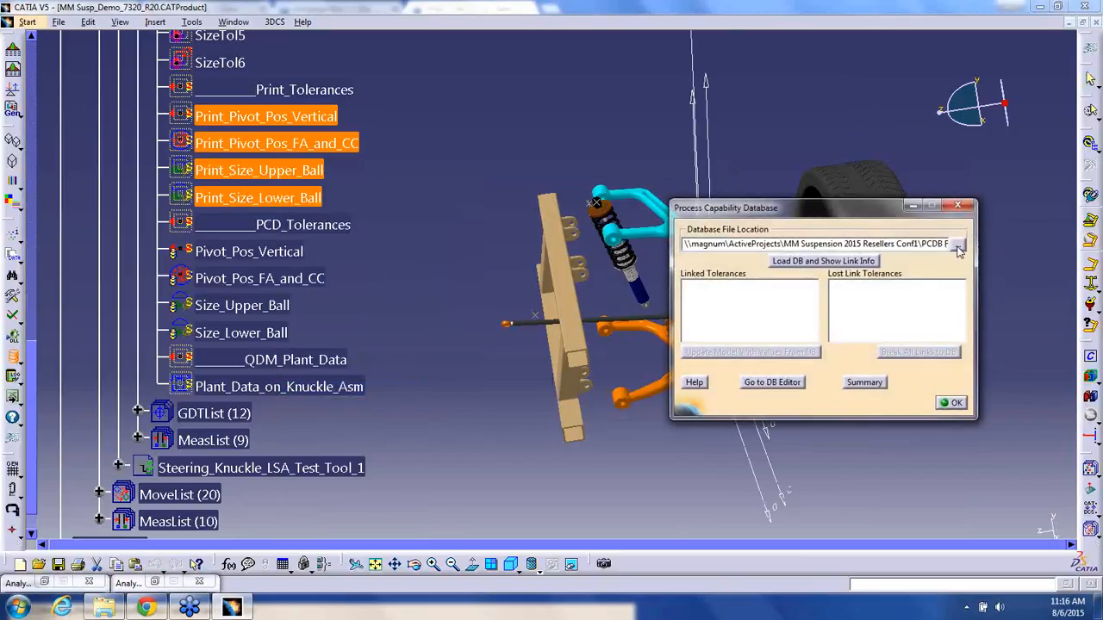
click(959, 246)
click(518, 268)
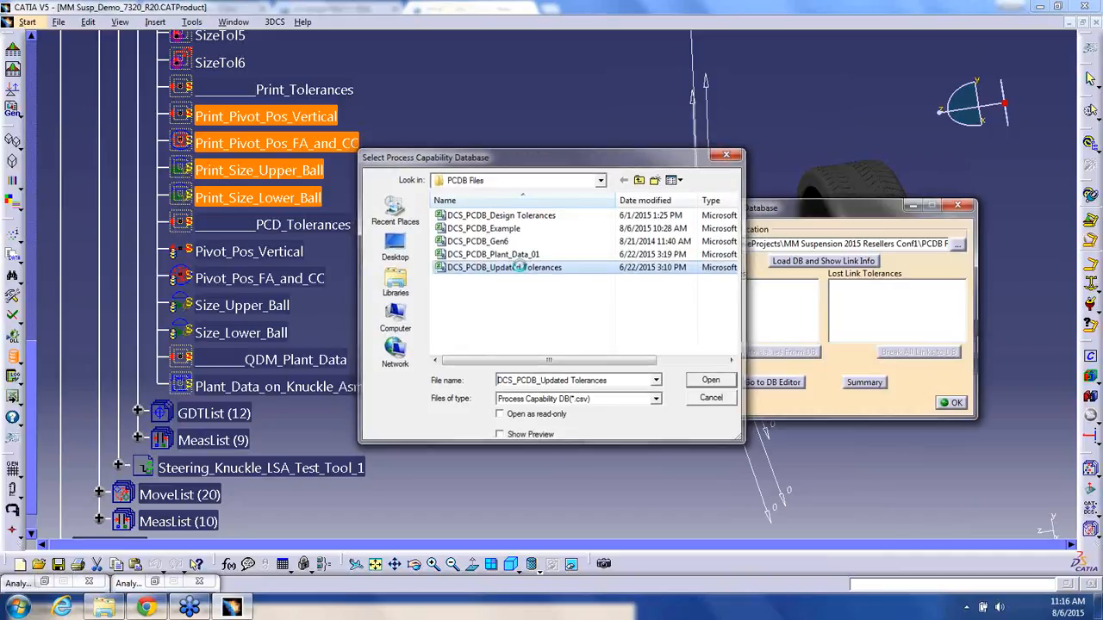
click(810, 262)
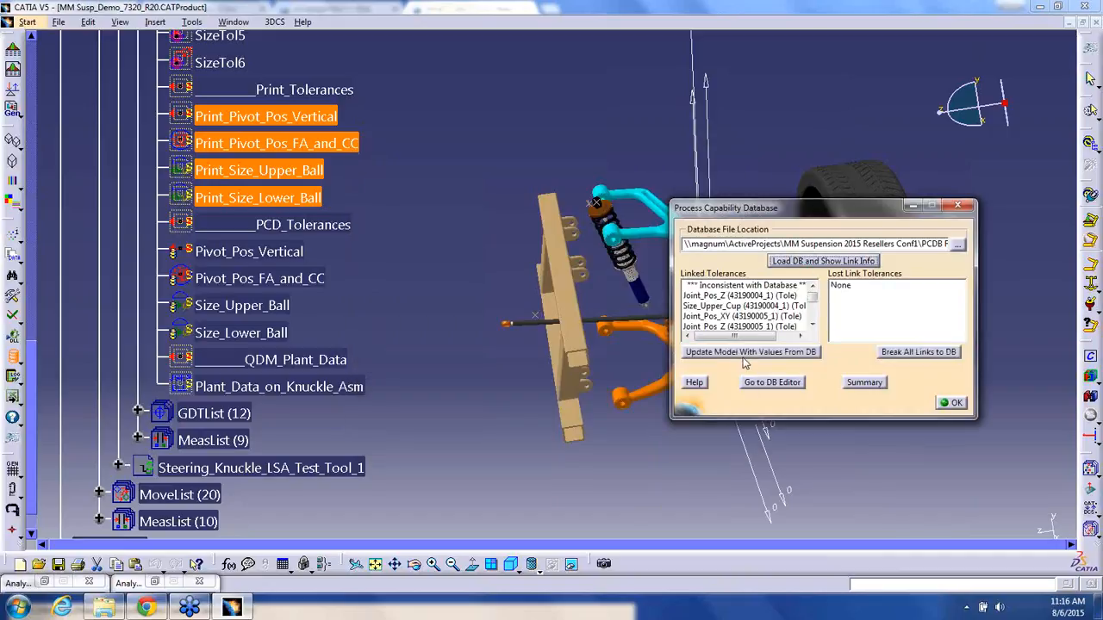
- Update the model with the values from the Updated Tolerances database and close the Process Capability Database dialog
click(744, 356)
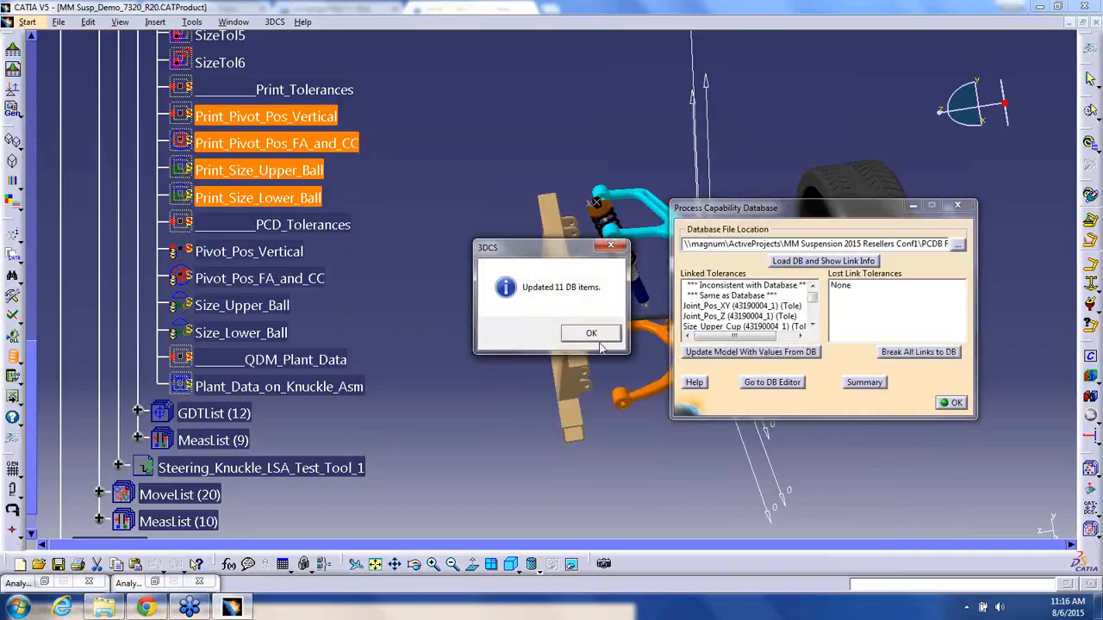
click(592, 334)
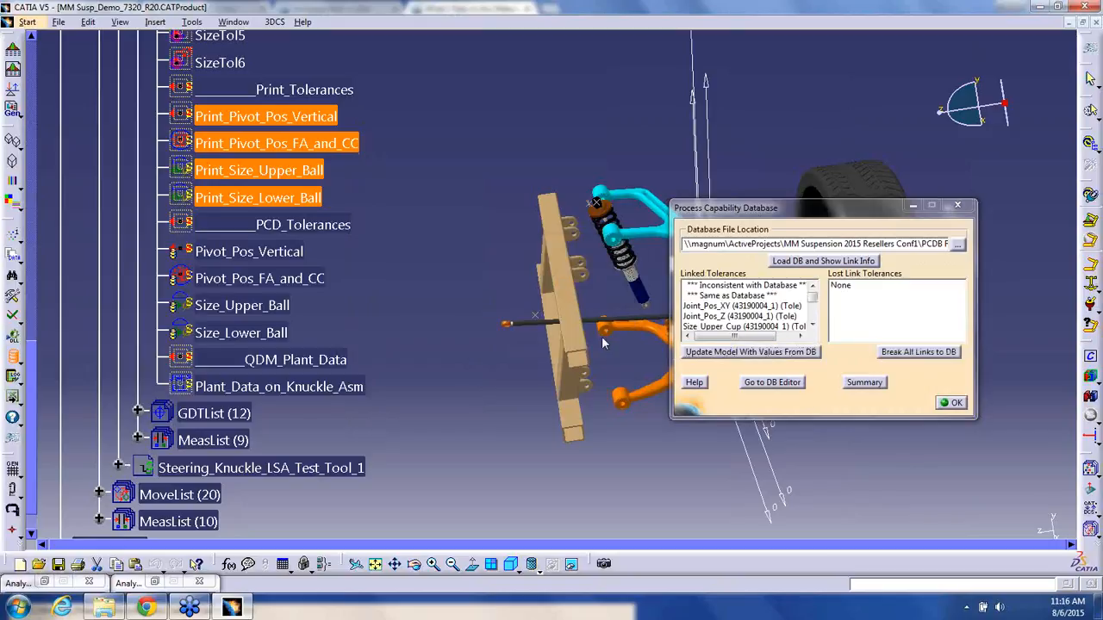
click(951, 403)
- Check the range values in the Size_Lower_Ball and Pivot_Pos_Vertical tolerances, closing each one after viewing
click(243, 333)
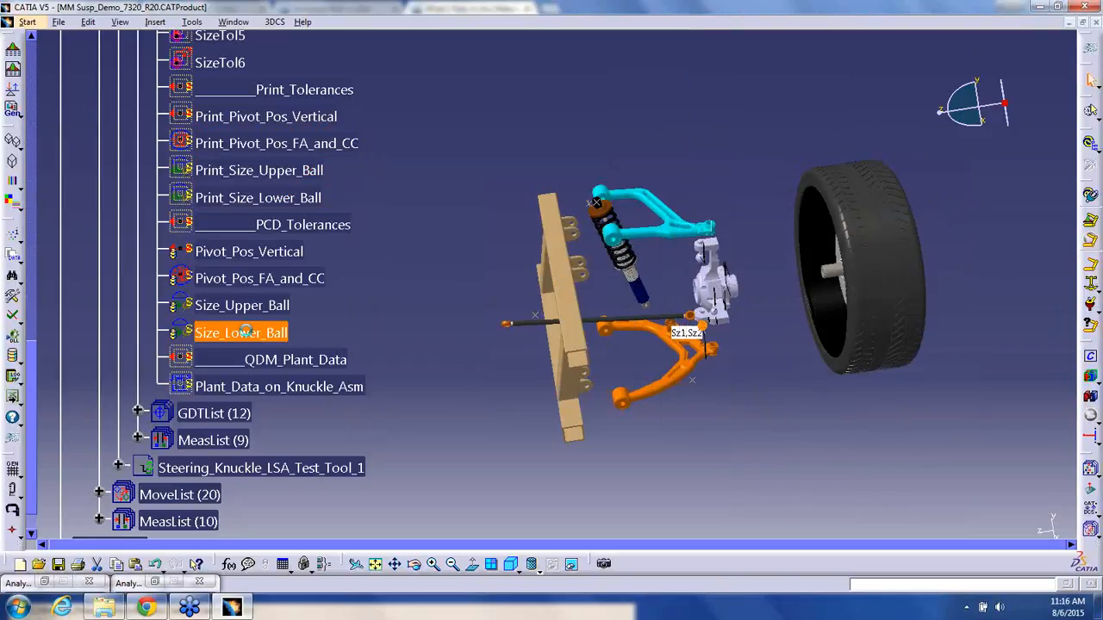
drag(101, 218, 52, 217)
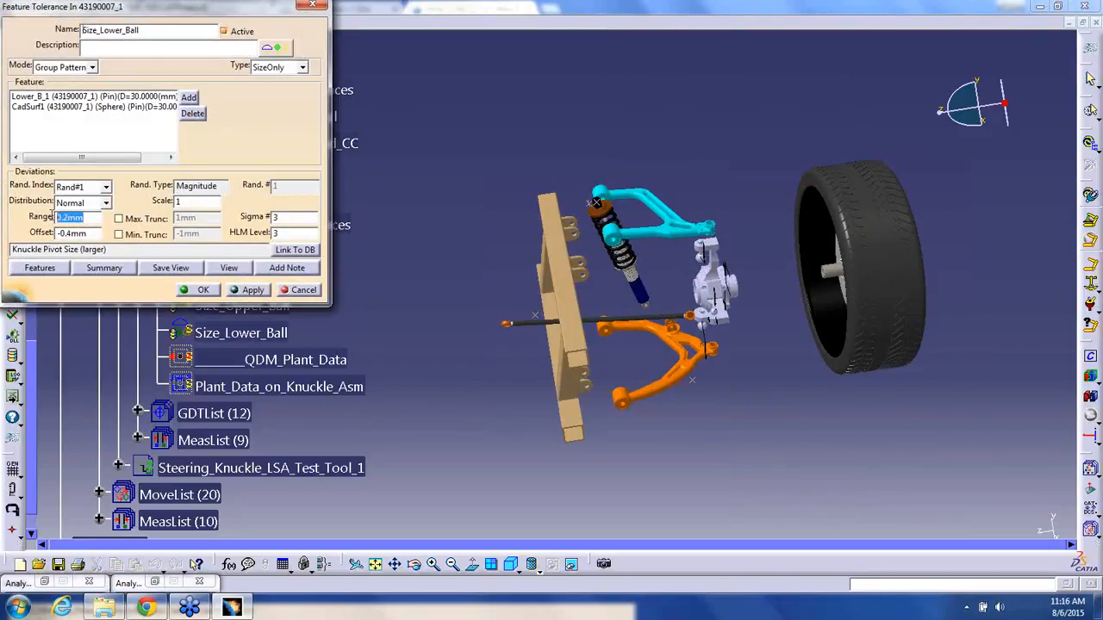
click(198, 290)
double_click(248, 251)
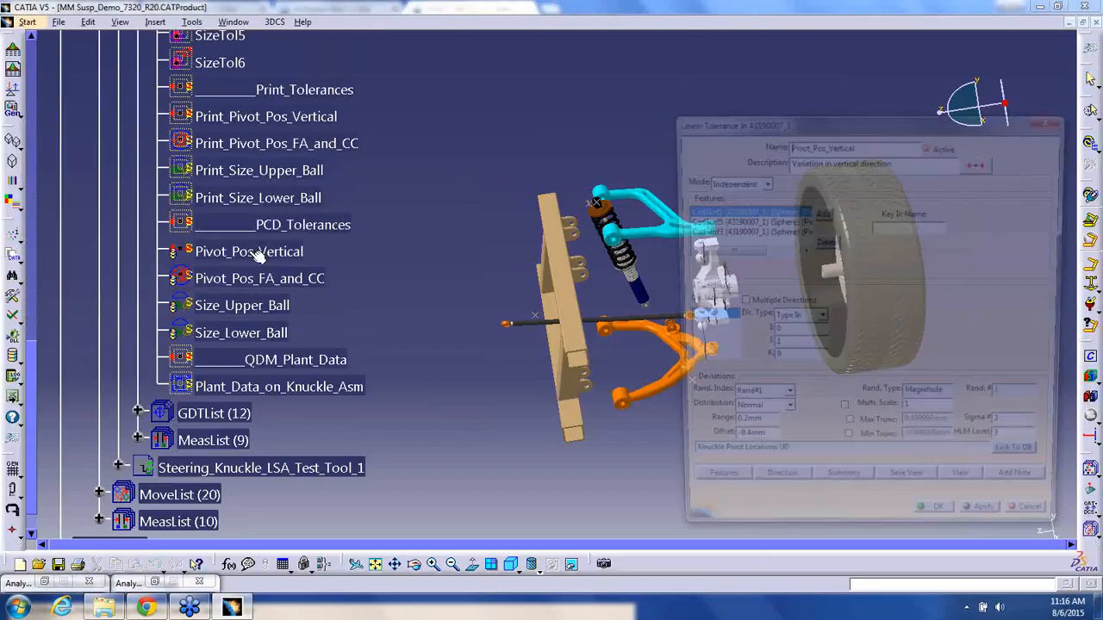
drag(759, 430, 691, 434)
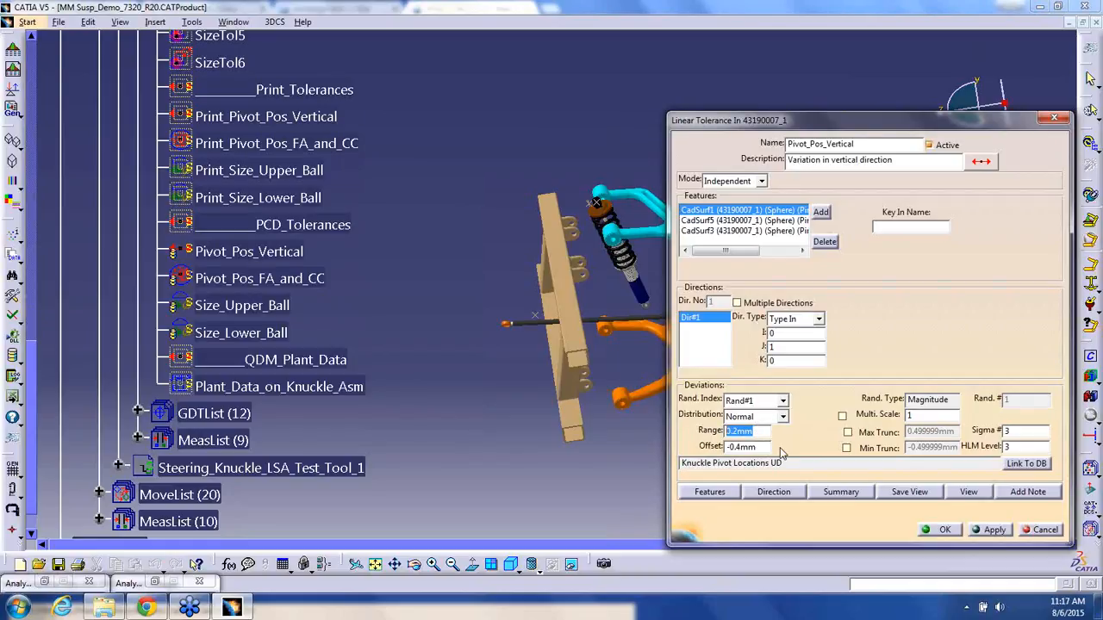
click(940, 531)
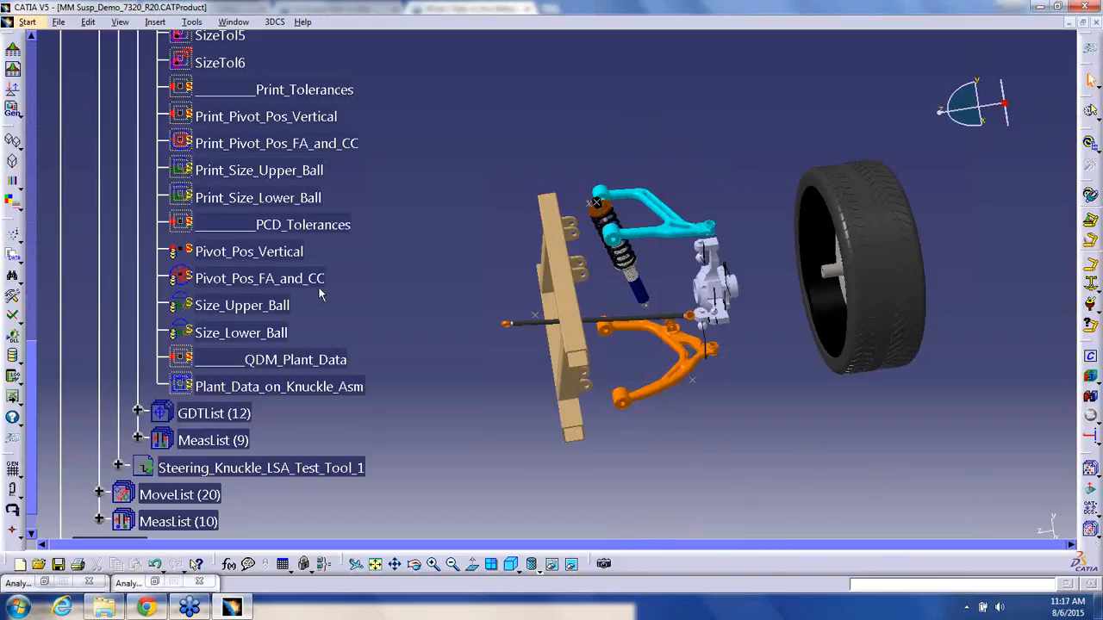
- Start a tolerance on points Lower_B_1 through Lower_B_4 of part 43190007_1 and open the database search list for linking it
click(321, 281)
scroll(323, 289, up, 3)
click(323, 290)
scroll(224, 129, up, 2)
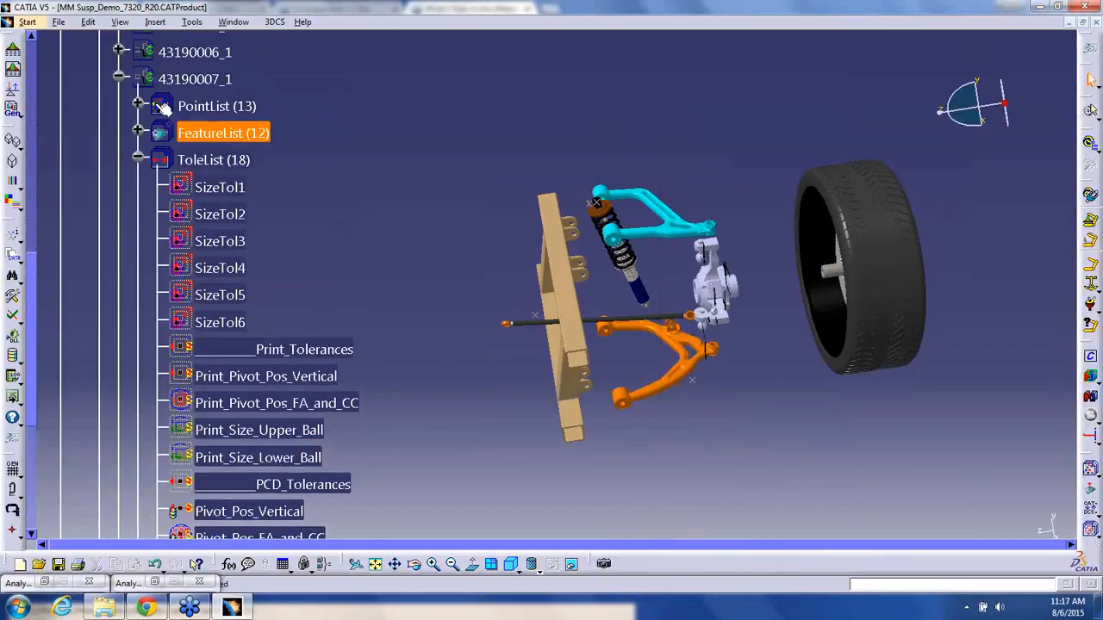
click(138, 106)
click(226, 133)
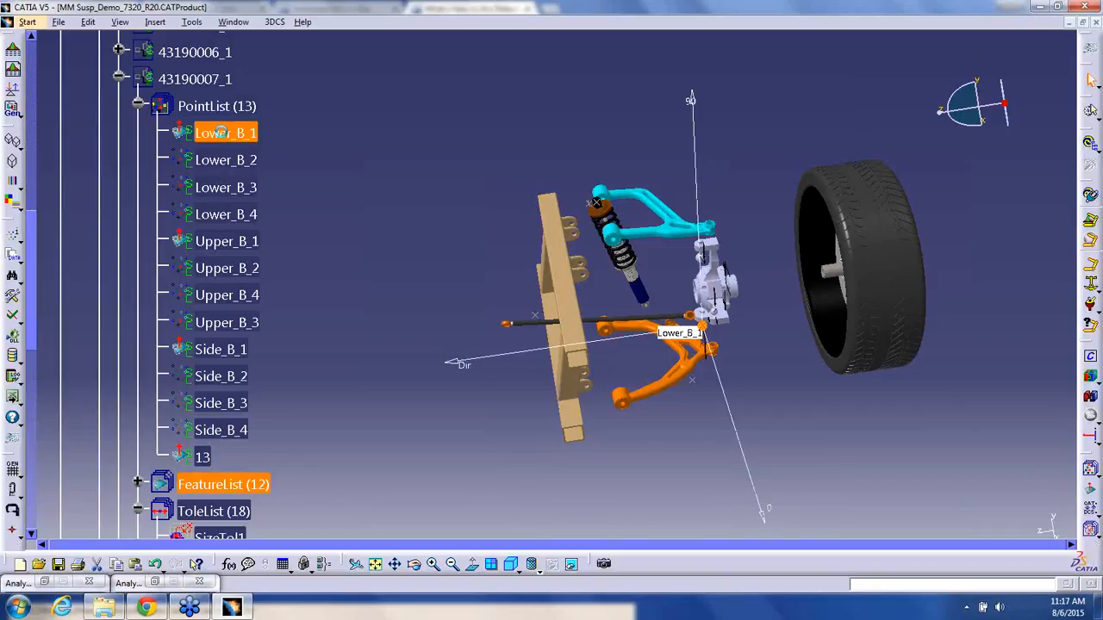
shift+click(234, 218)
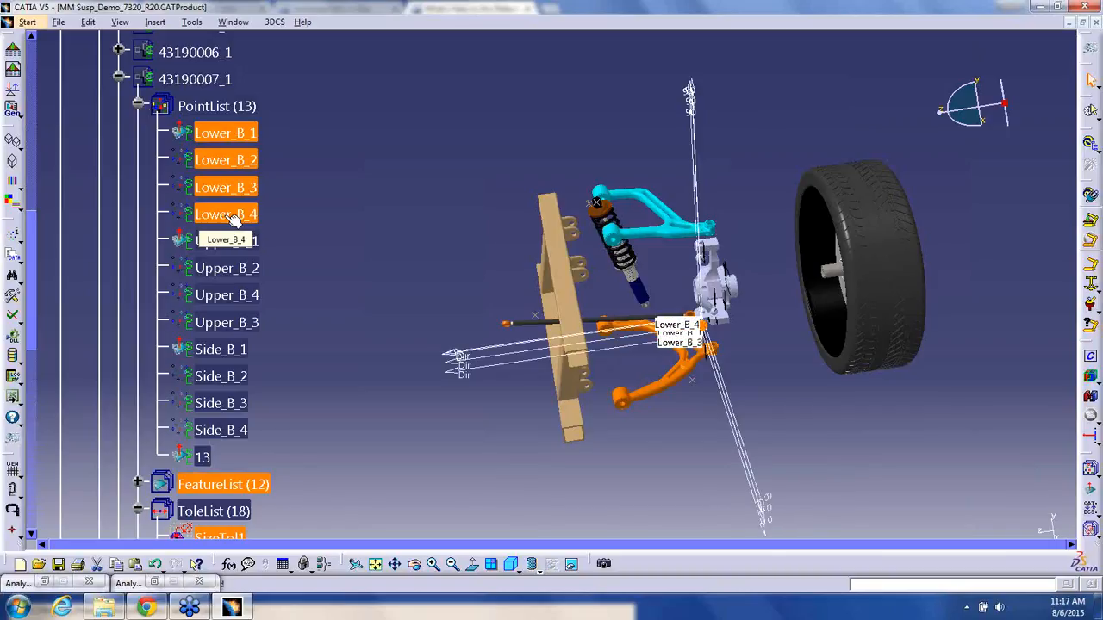
right_click(226, 218)
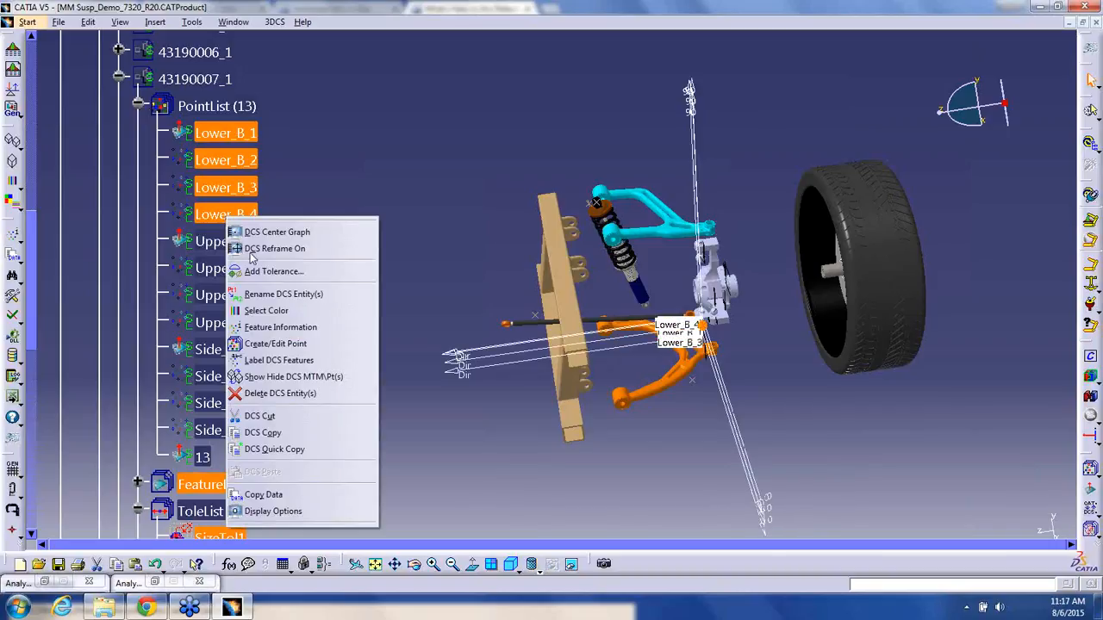
click(317, 273)
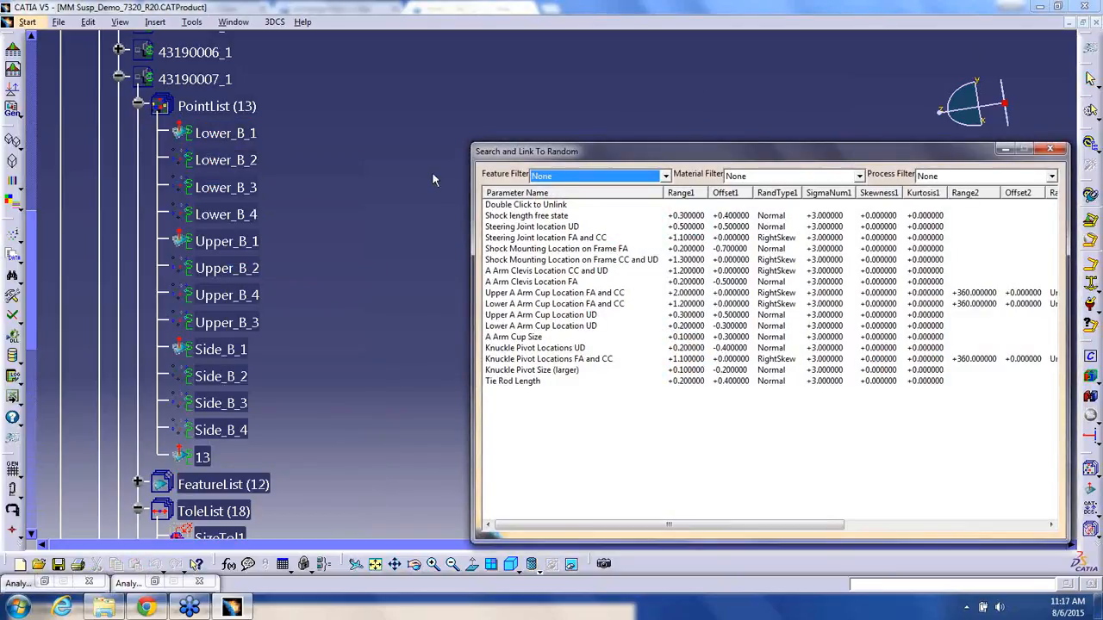
- Examine the database parameters and the choices of the Feature, Material and Process filters in the Search and Link To Random list
click(576, 226)
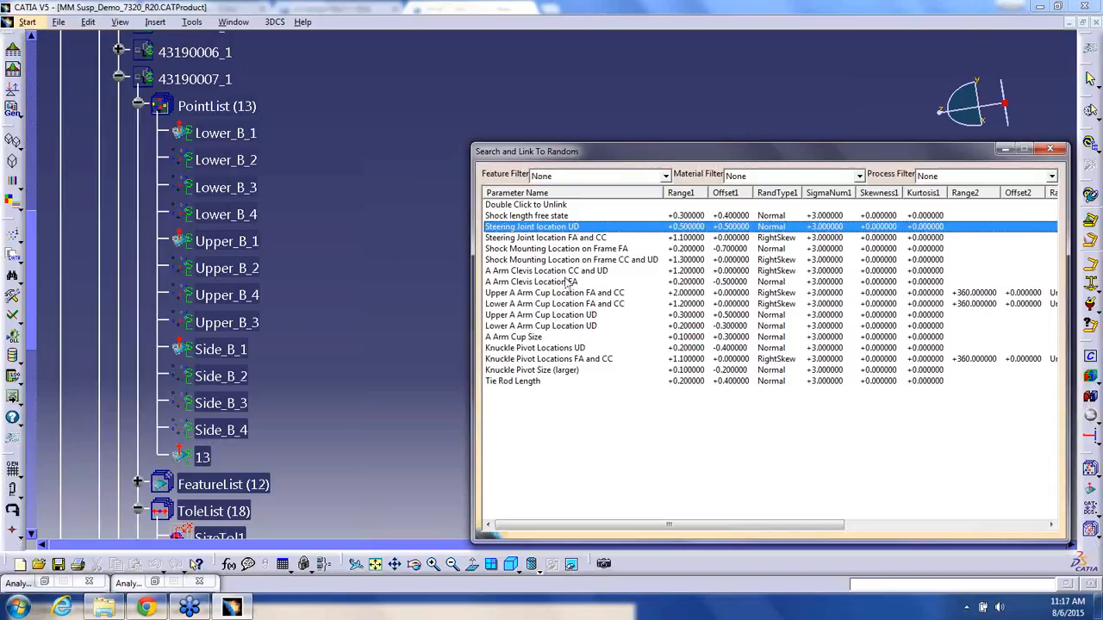
click(585, 178)
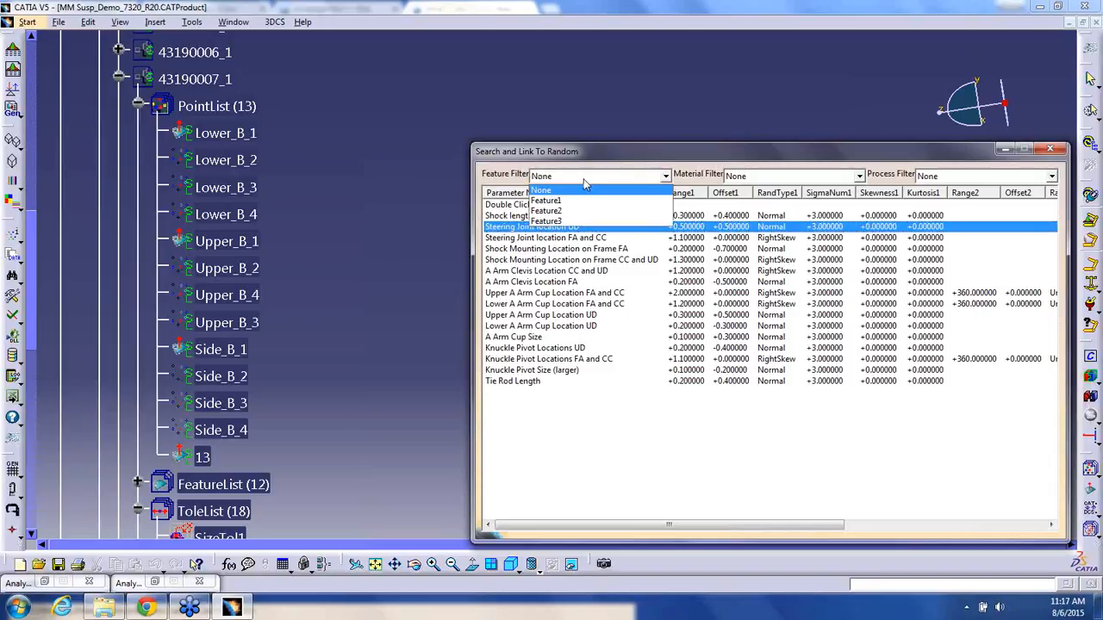
click(581, 180)
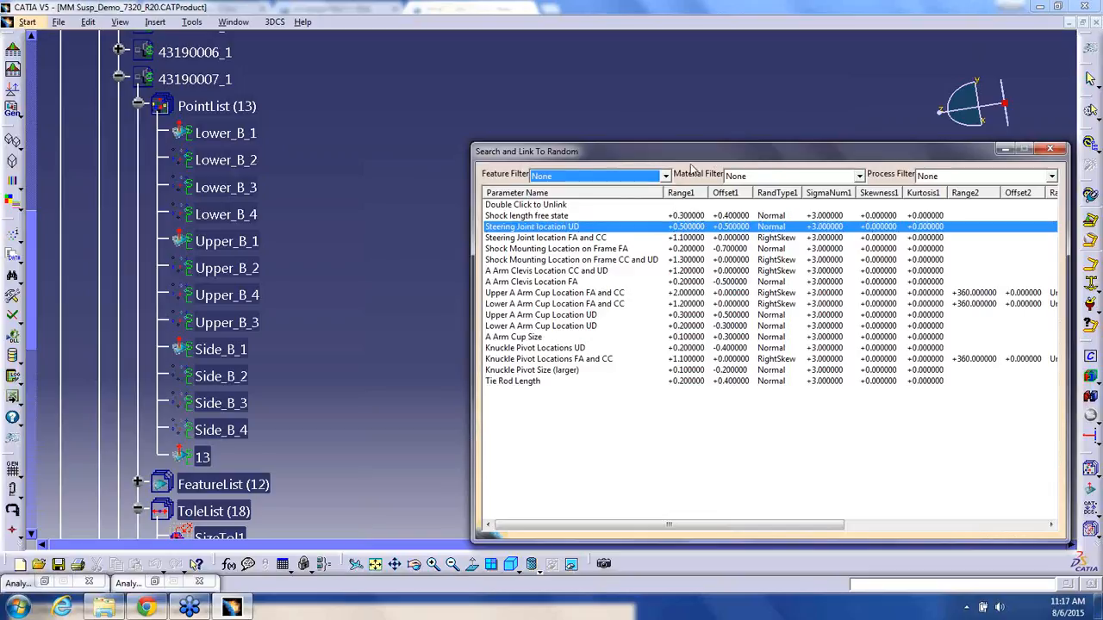
click(769, 177)
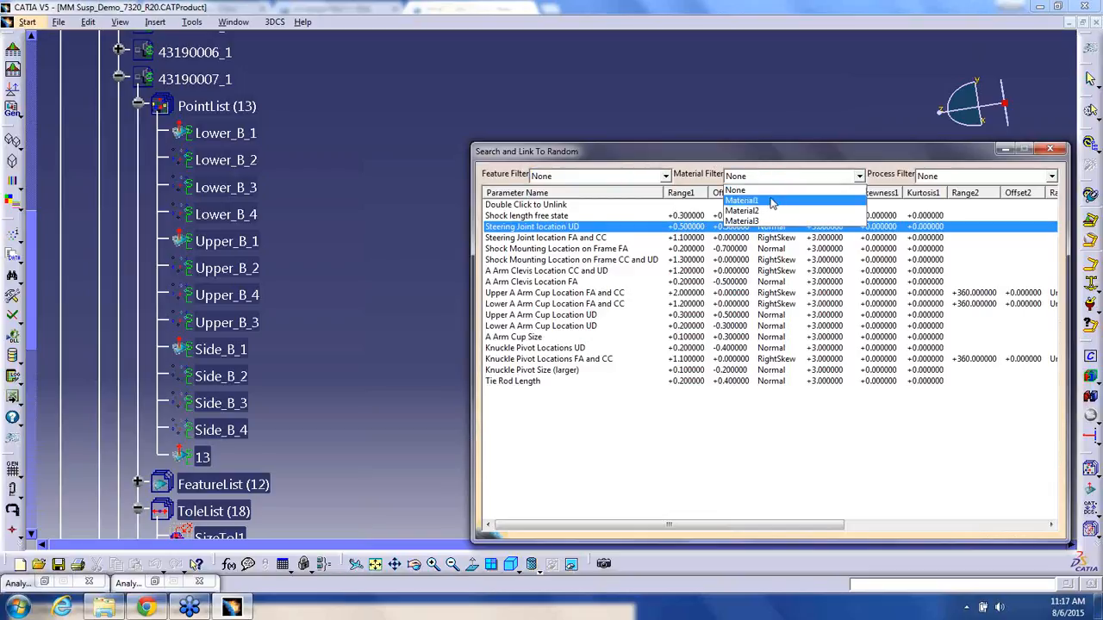
click(608, 178)
click(608, 178)
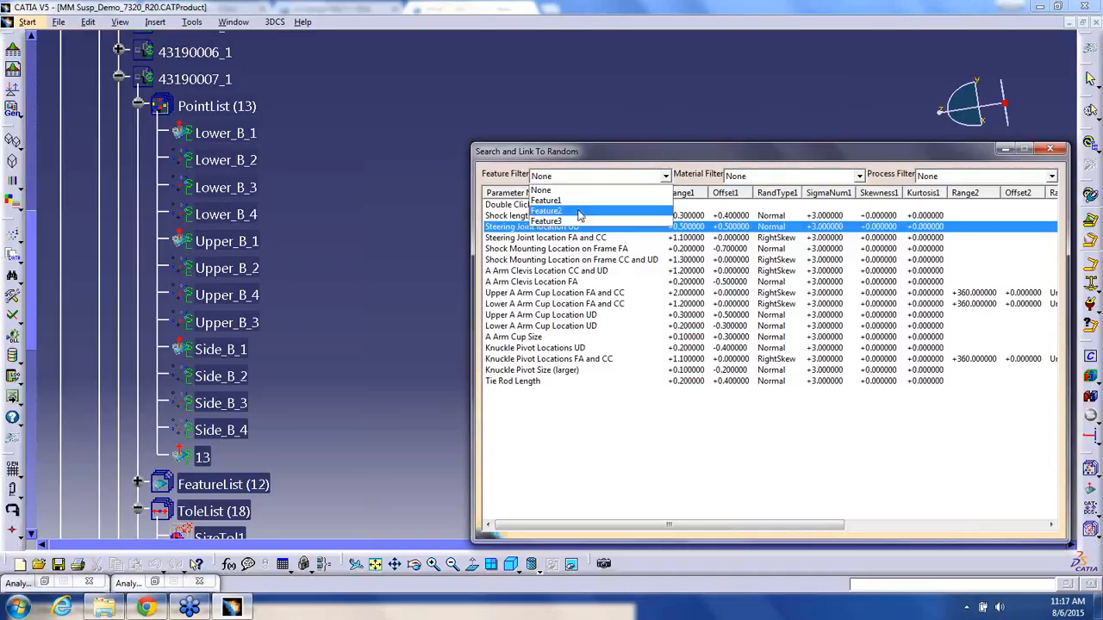
click(964, 178)
click(964, 179)
click(876, 170)
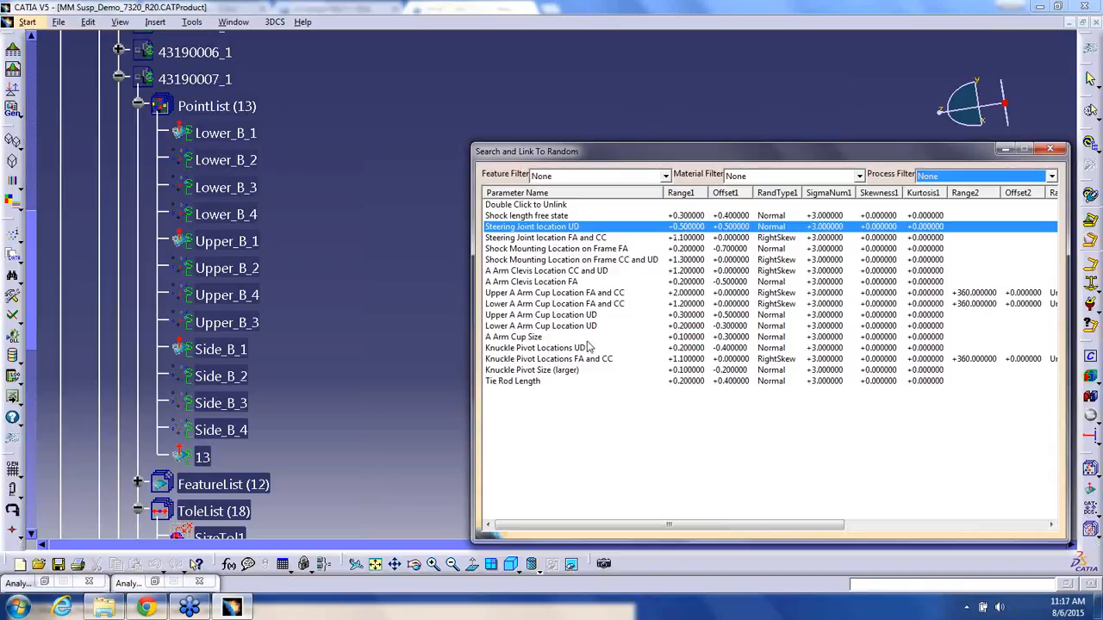
- Link the new tolerance on points Lower_B_1 through Lower_B_4 to the Steering Joint location UD database parameter and accept it
click(529, 384)
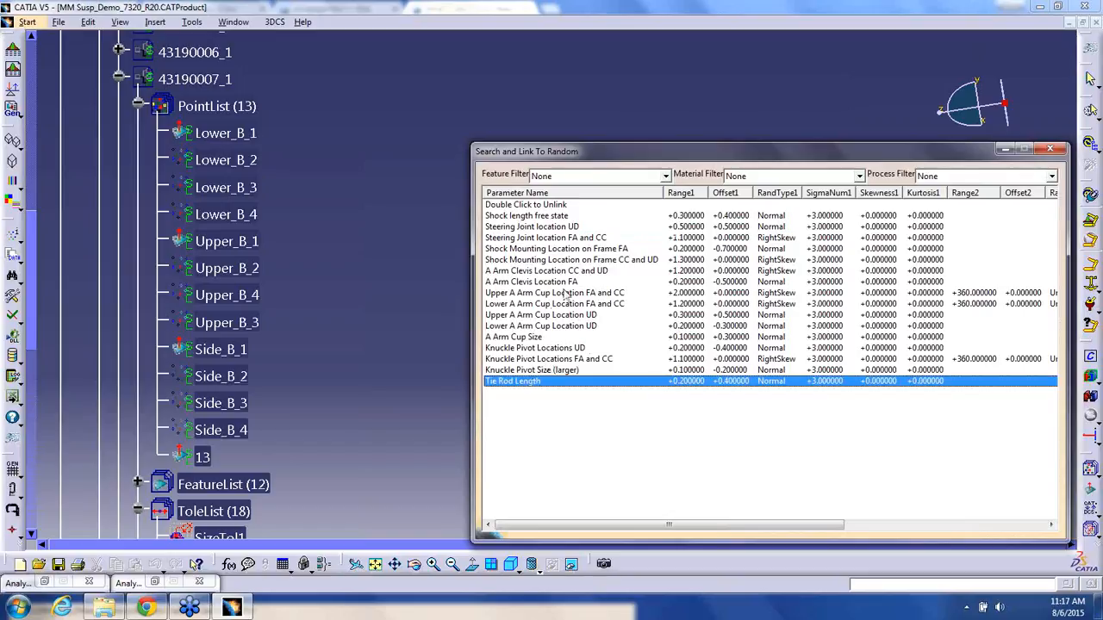
click(561, 226)
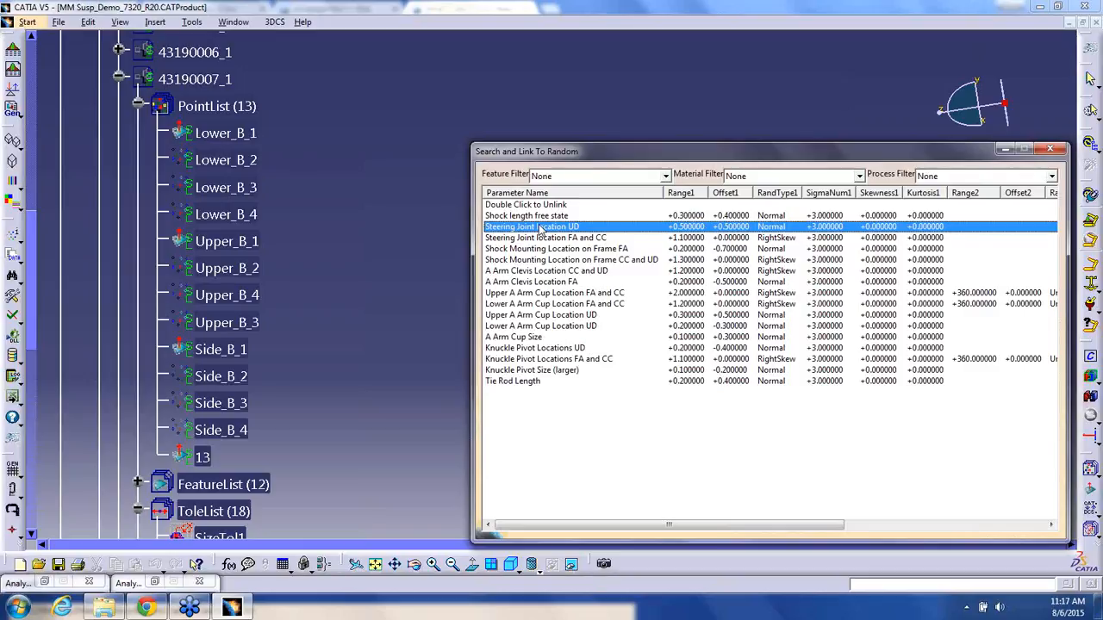
double_click(539, 227)
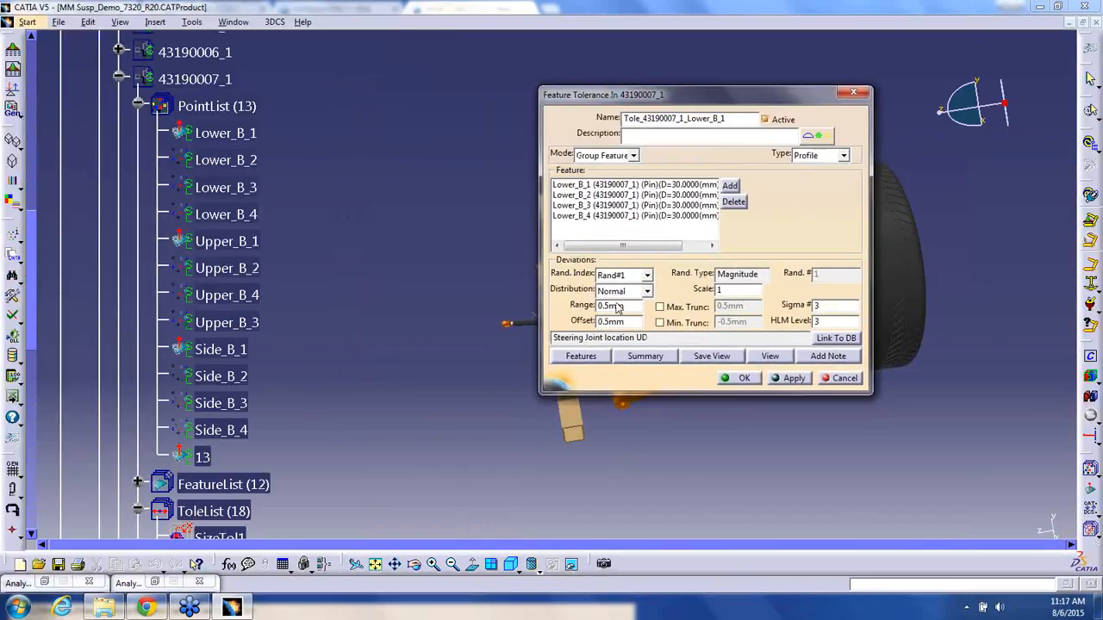
double_click(614, 306)
drag(631, 321, 584, 323)
click(733, 378)
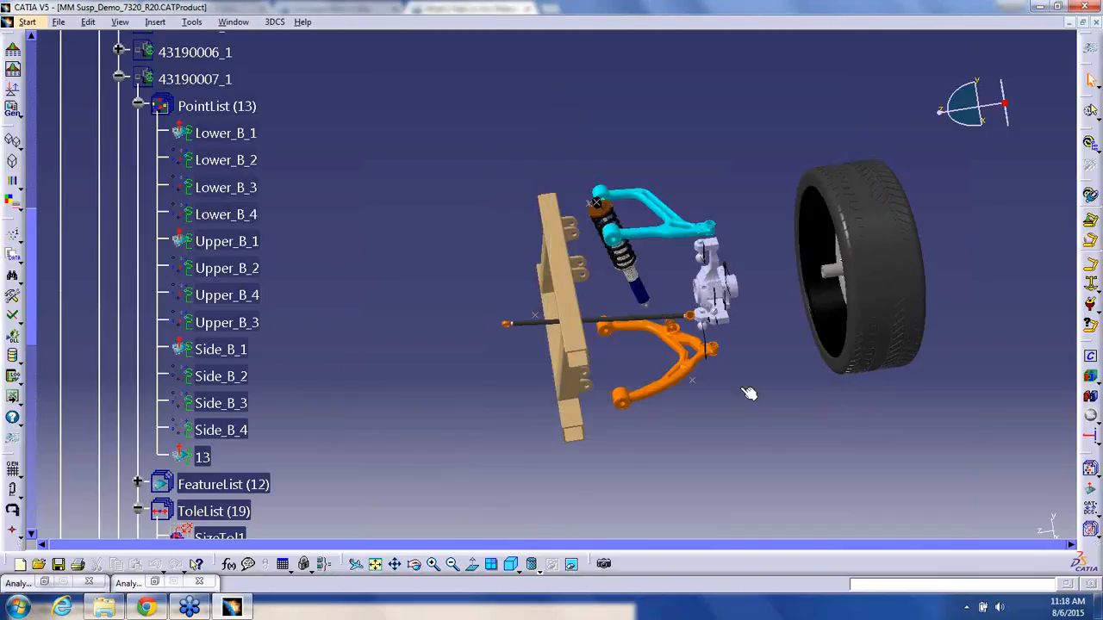
- Load the Process Capability Database with its link information, update the model with the database values and close the dialog
click(14, 359)
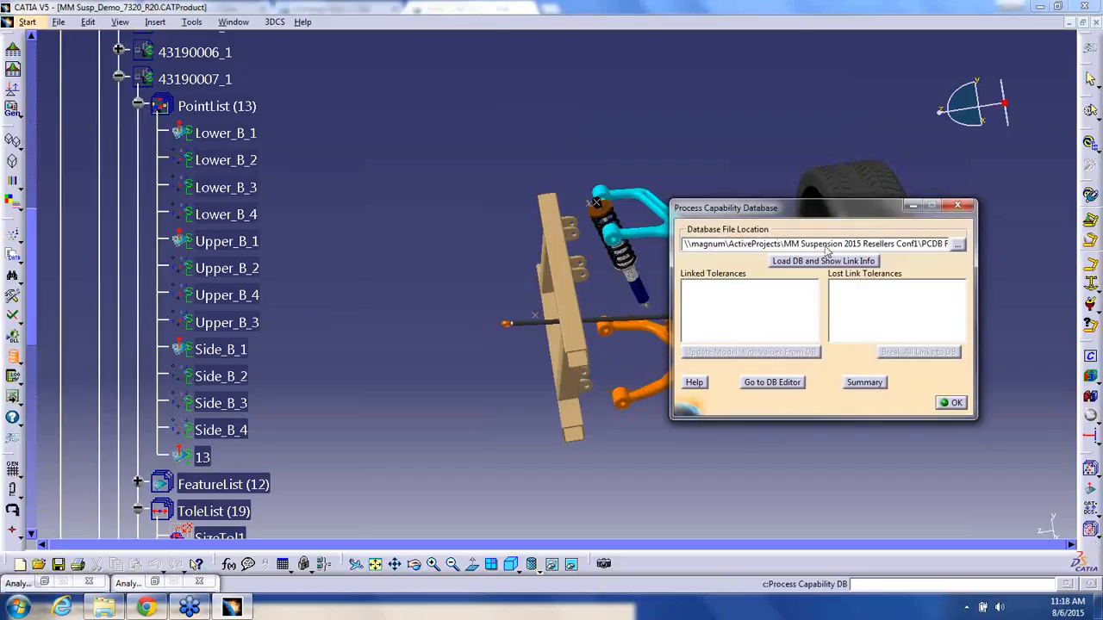
click(848, 262)
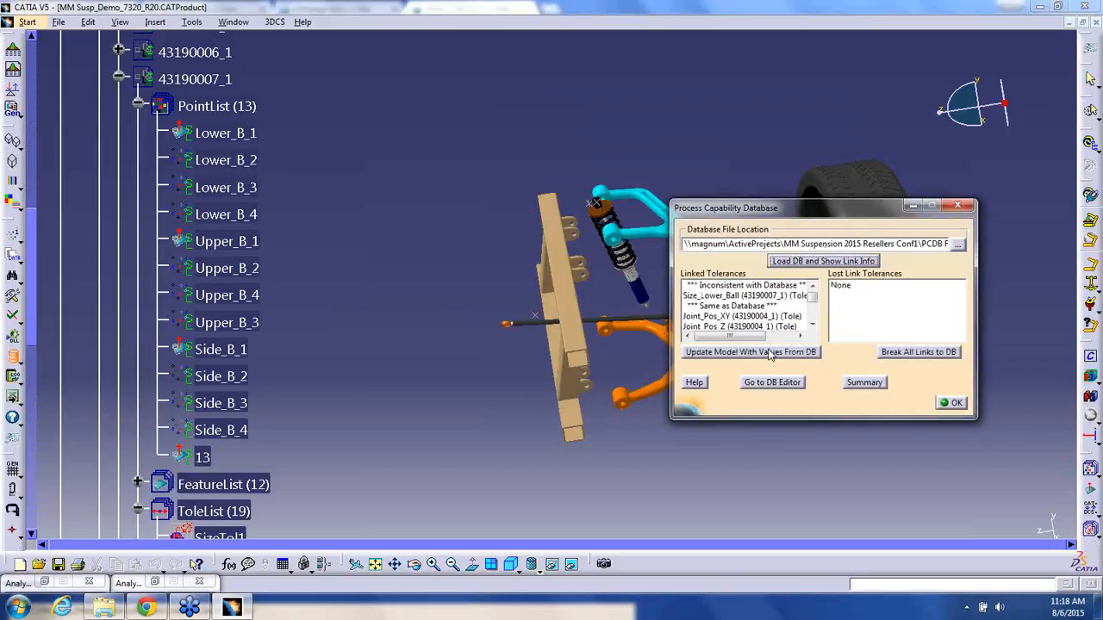
click(771, 352)
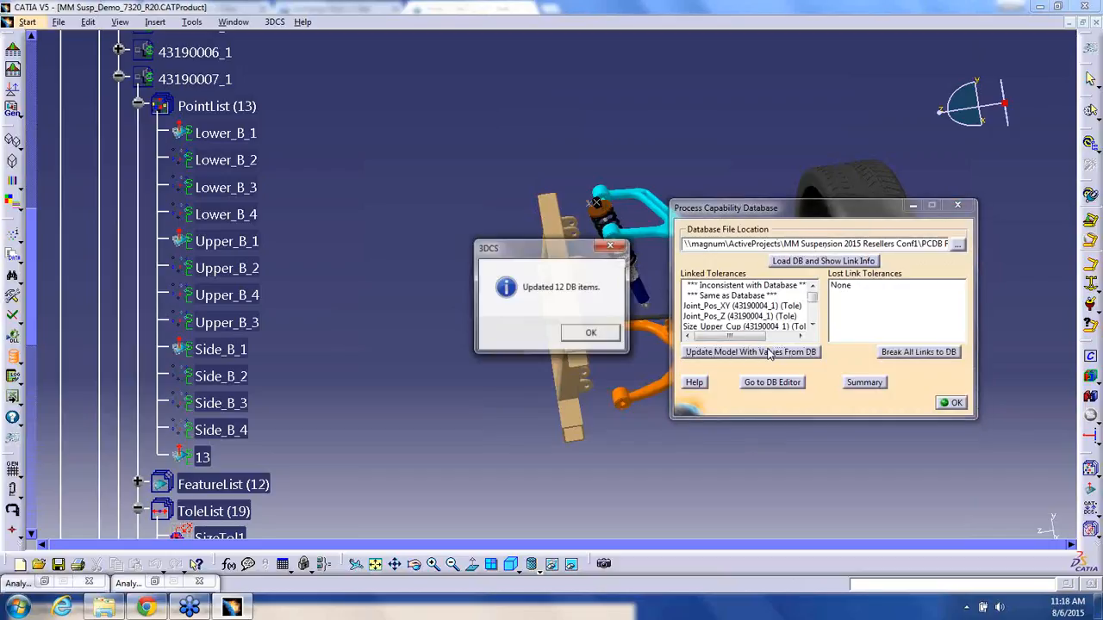
click(591, 331)
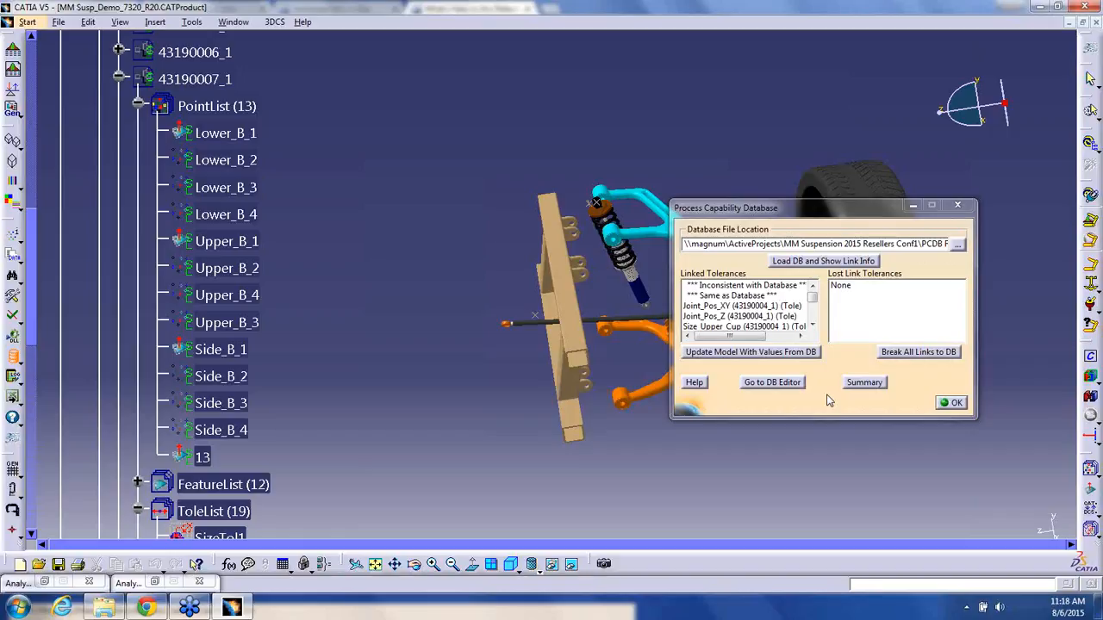
click(951, 402)
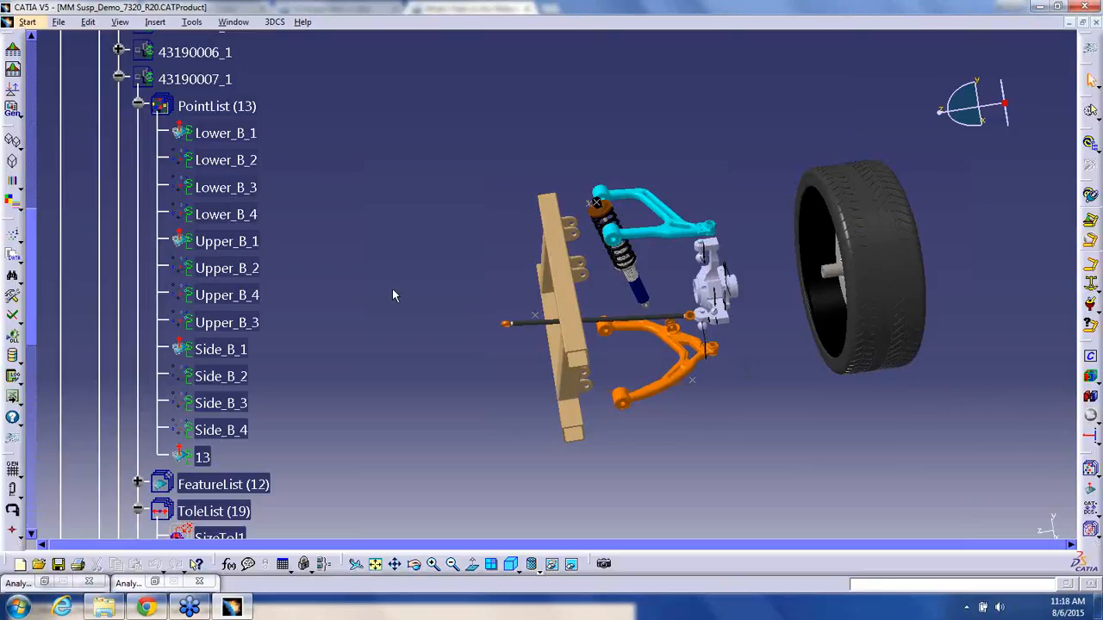
- Check the SizeTol1 and SizeTol6 tolerances in the ToleList of part 43190007_1
scroll(392, 288, down, 4)
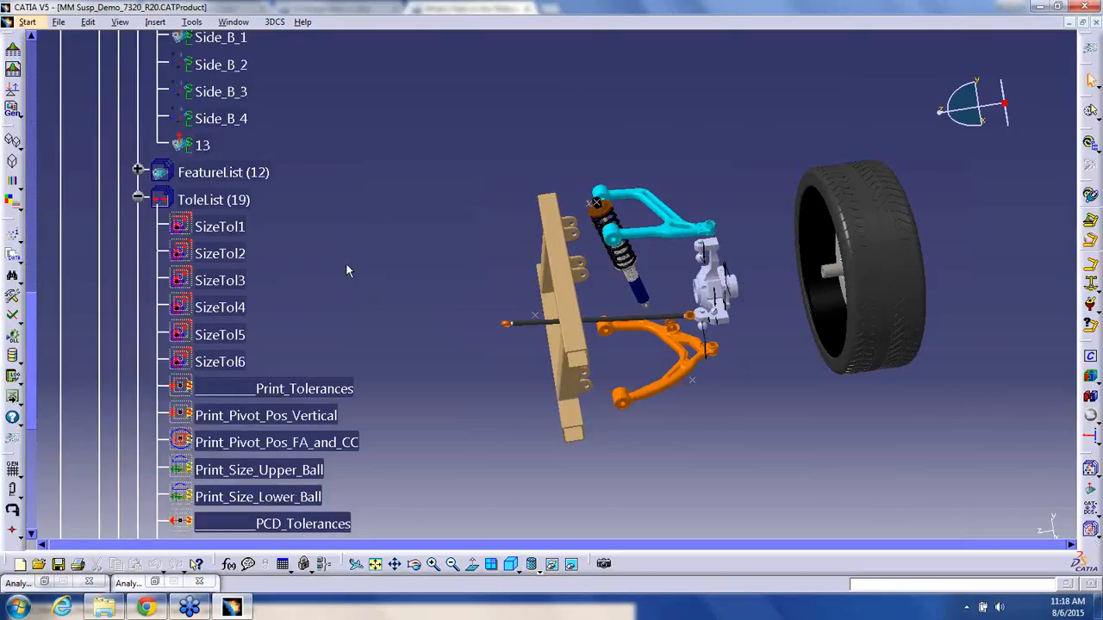
scroll(272, 247, down, 2)
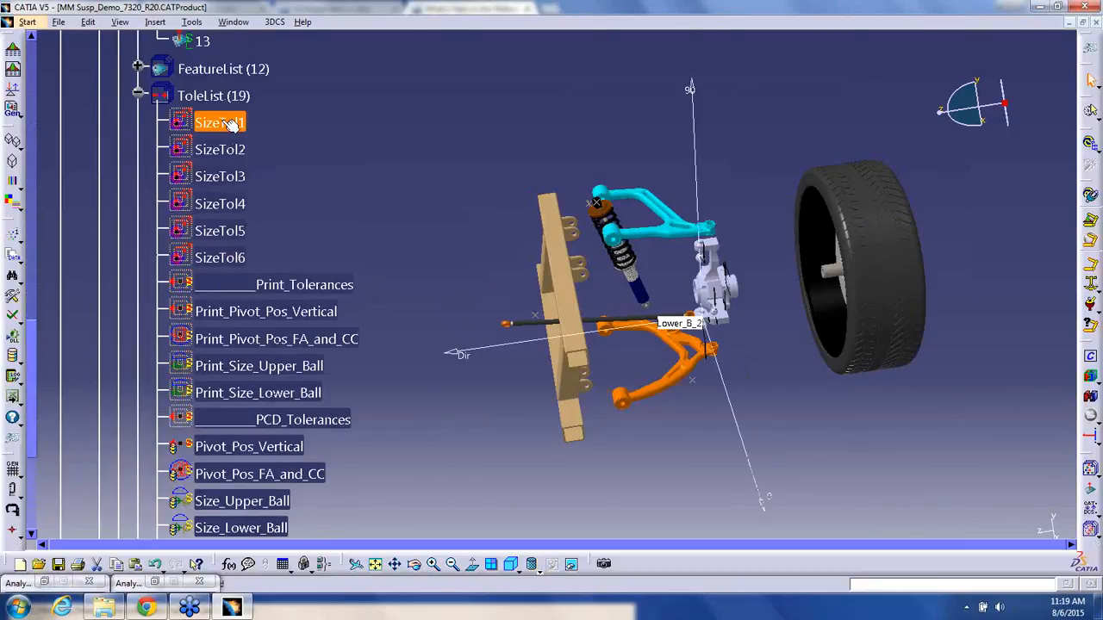
ctrl+click(226, 258)
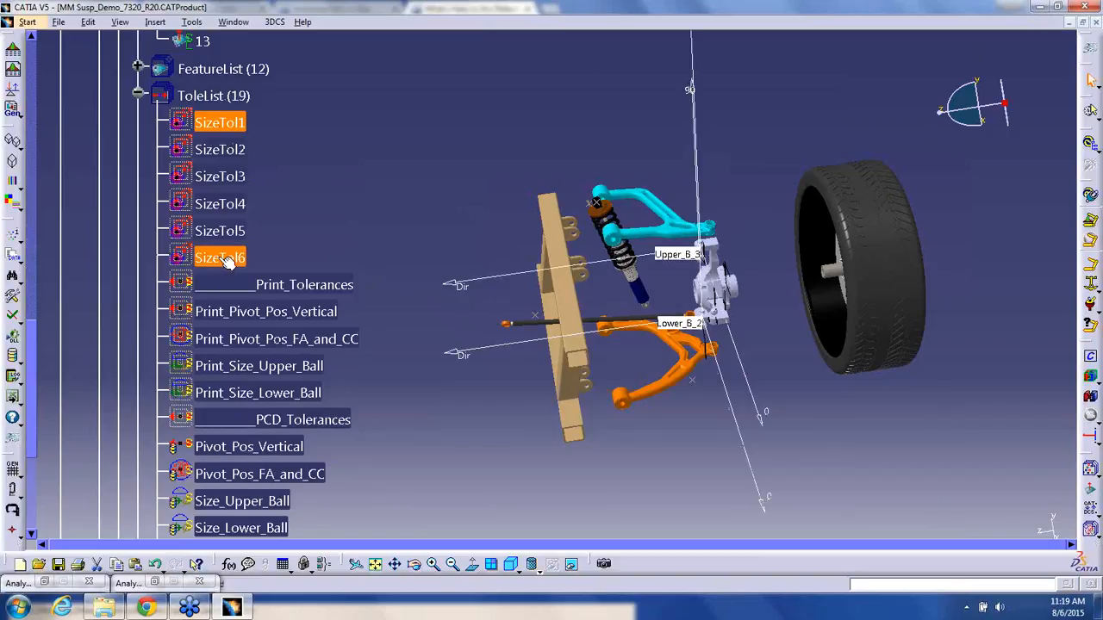
click(226, 259)
click(213, 256)
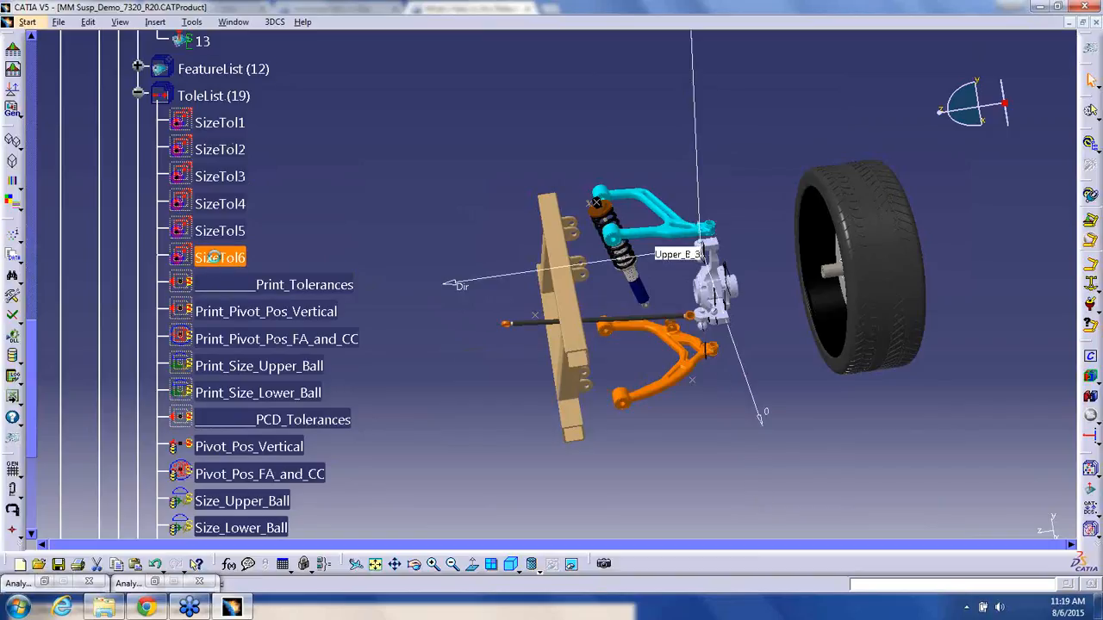
click(991, 529)
- Link the Flatness_1 callout in the GDTList of 43190007_1 to the A Arm Clevis Location CC and UD database parameter
scroll(499, 355, down, 4)
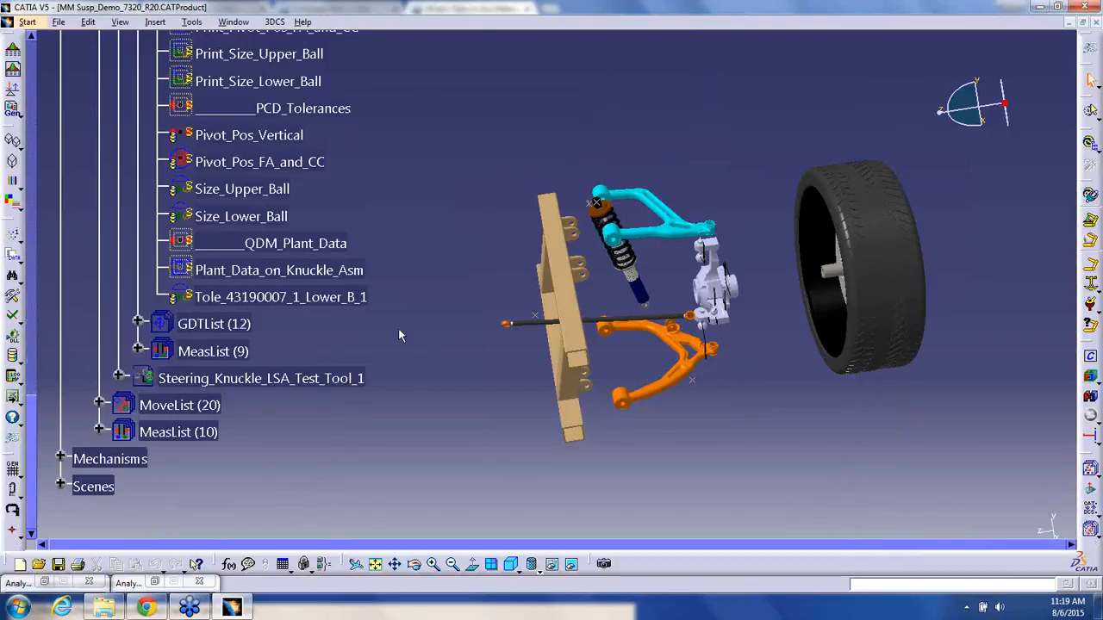
click(137, 324)
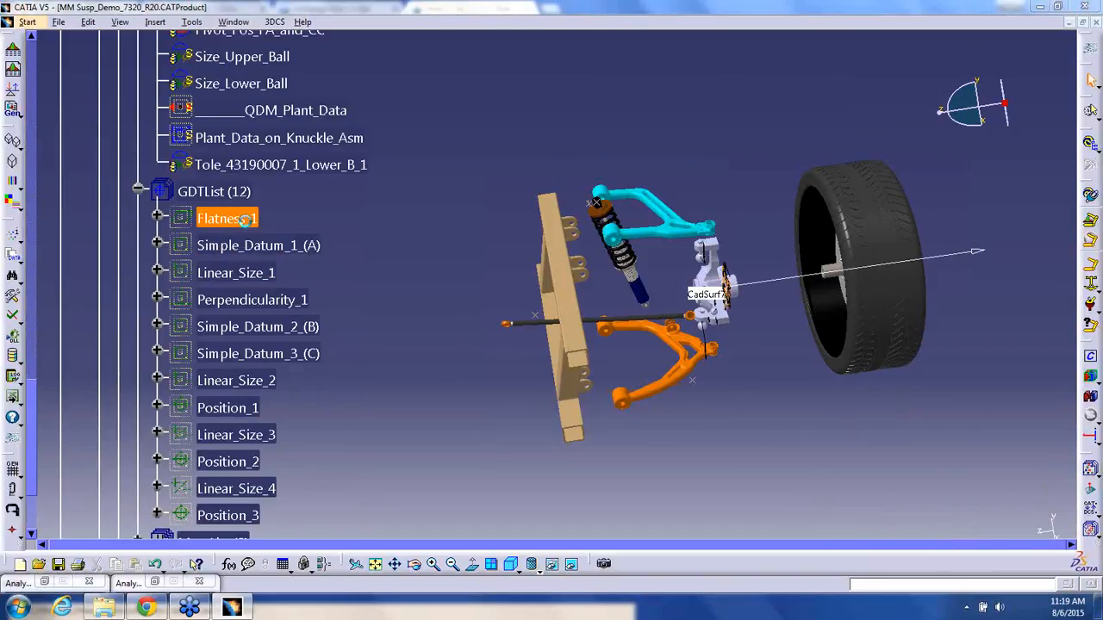
double_click(252, 221)
click(832, 271)
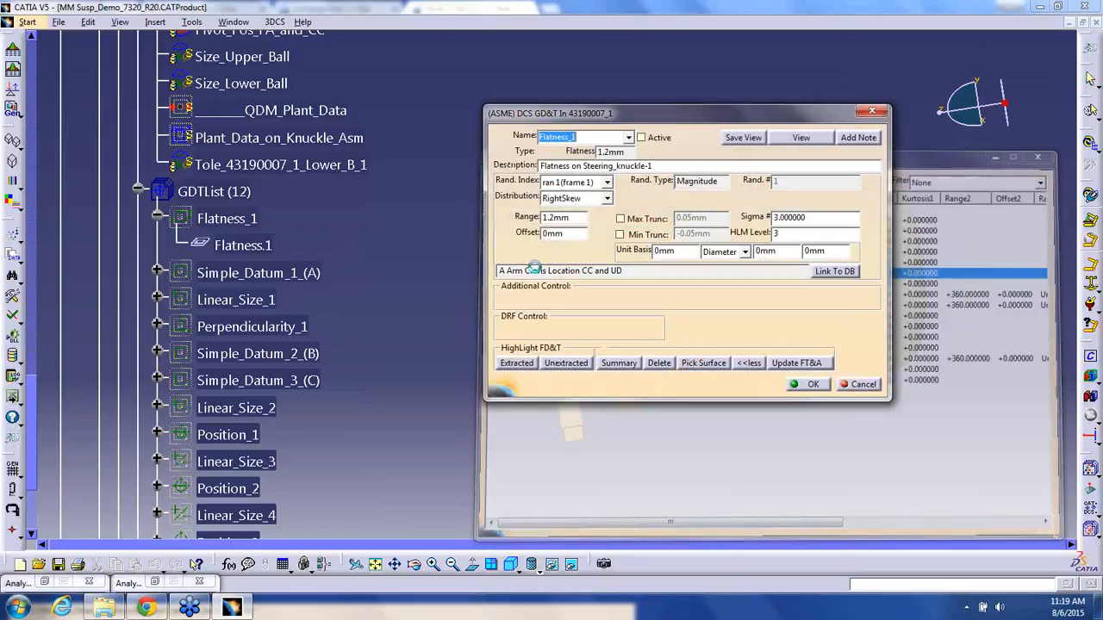
double_click(552, 219)
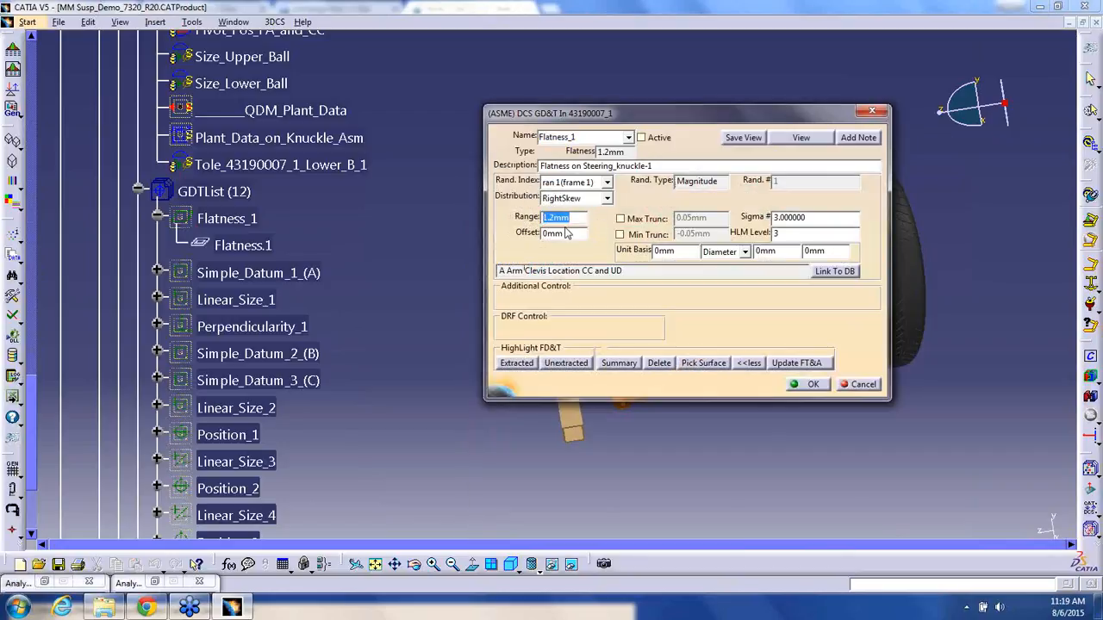
click(807, 385)
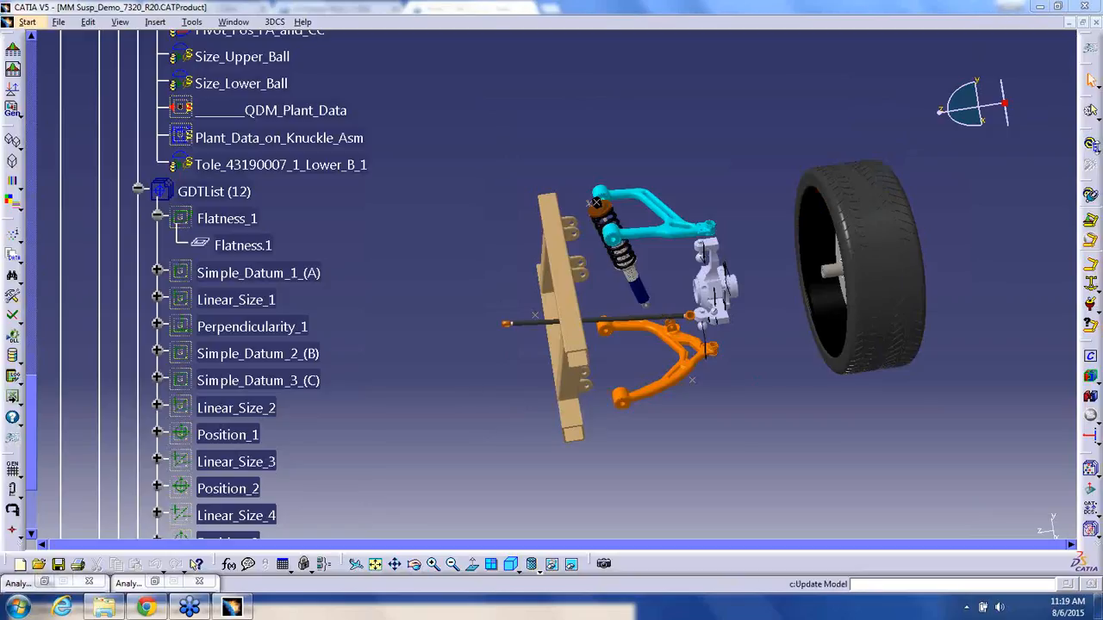
- Activate the Flatness_1 callout in the GDTList of part 43190007_1
click(1093, 149)
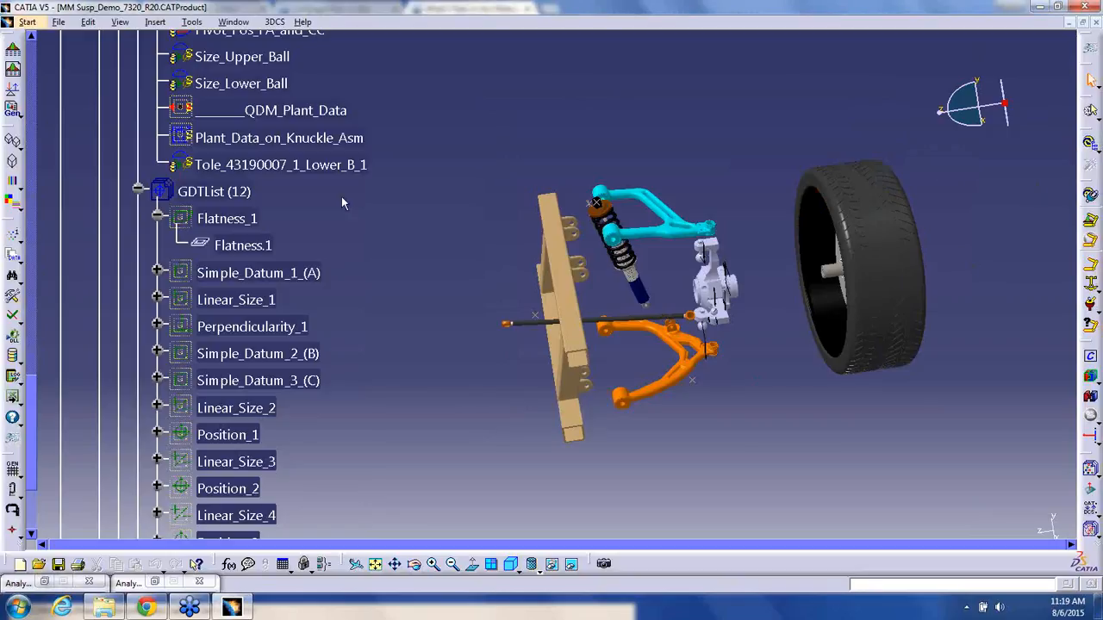
click(158, 218)
click(158, 218)
click(197, 221)
right_click(197, 221)
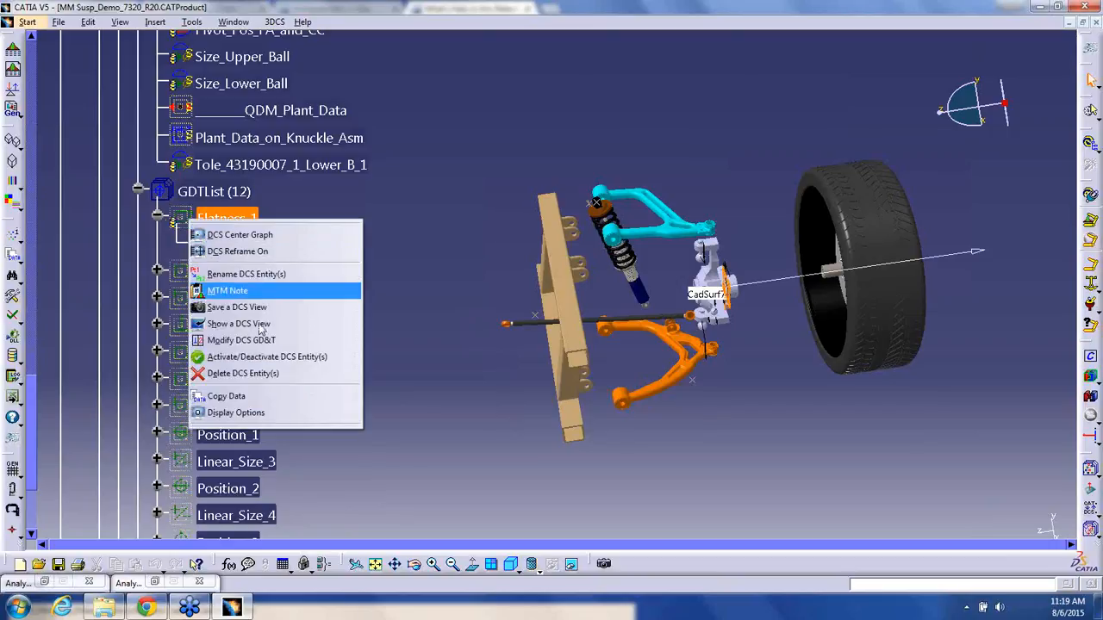
click(267, 357)
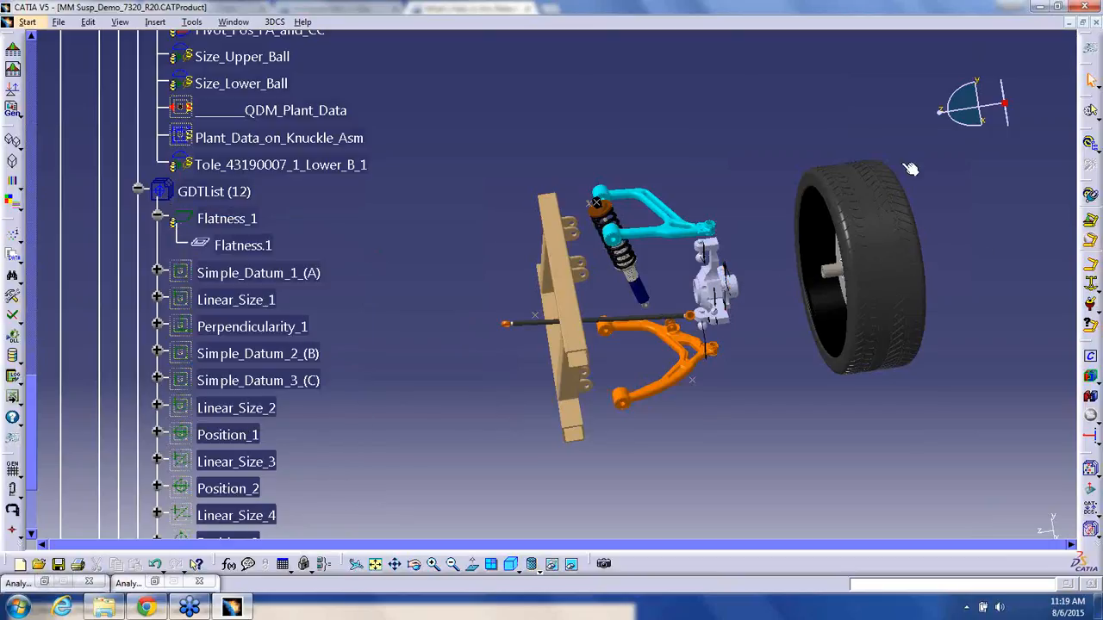
- Extract the GD&T callouts from the knuckle part with FTA/PFTA/FDT and Replace DCS GD&T, then exit the update
click(1091, 149)
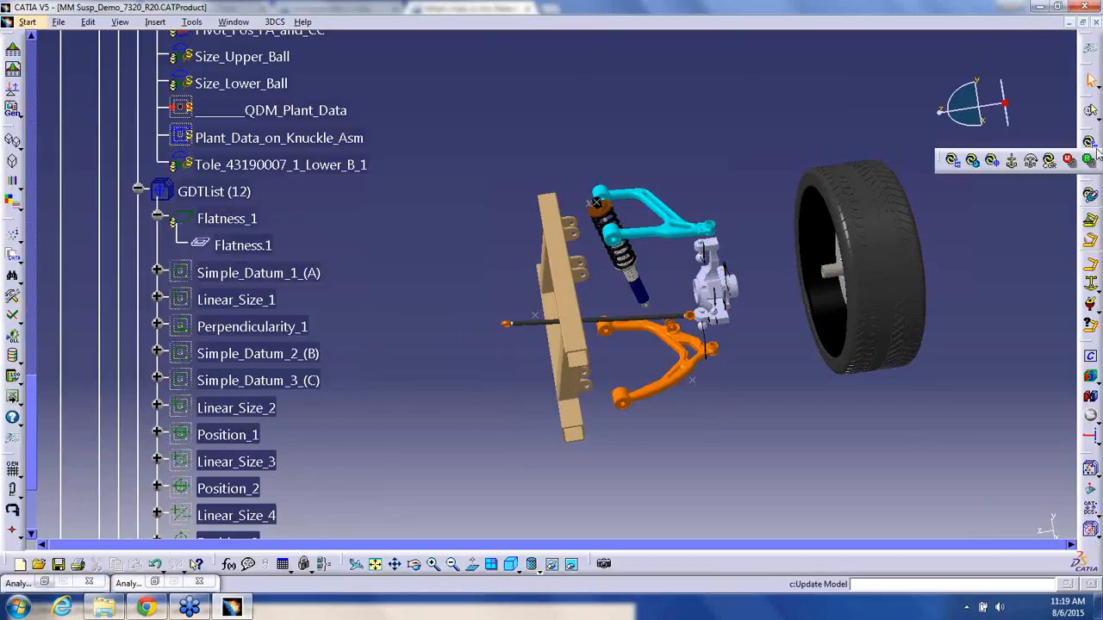
click(993, 162)
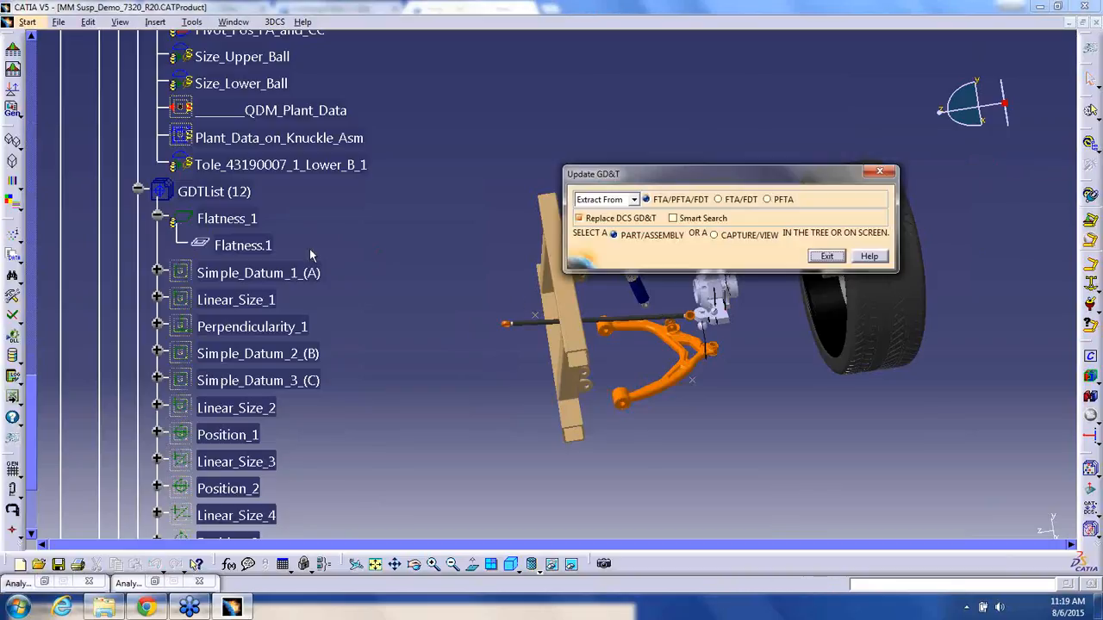
click(732, 288)
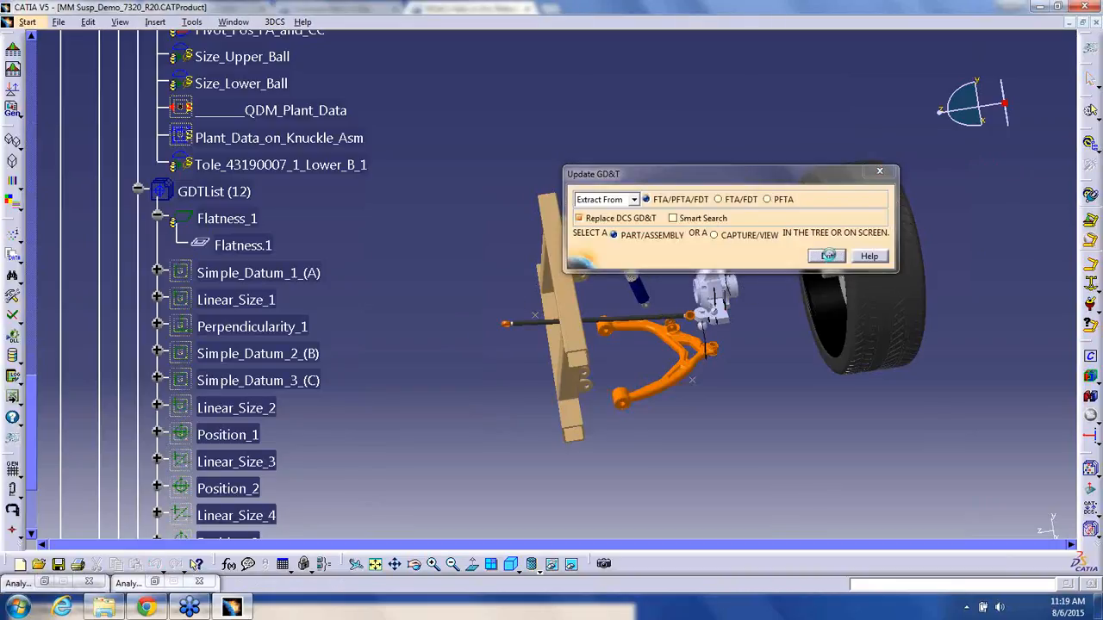
click(827, 257)
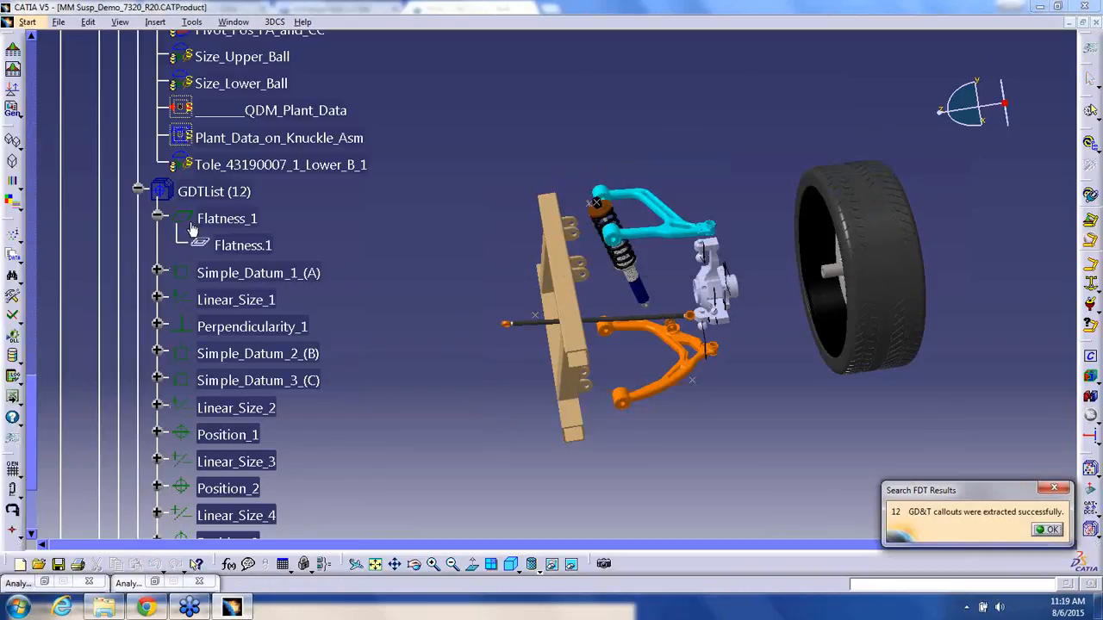
click(1050, 530)
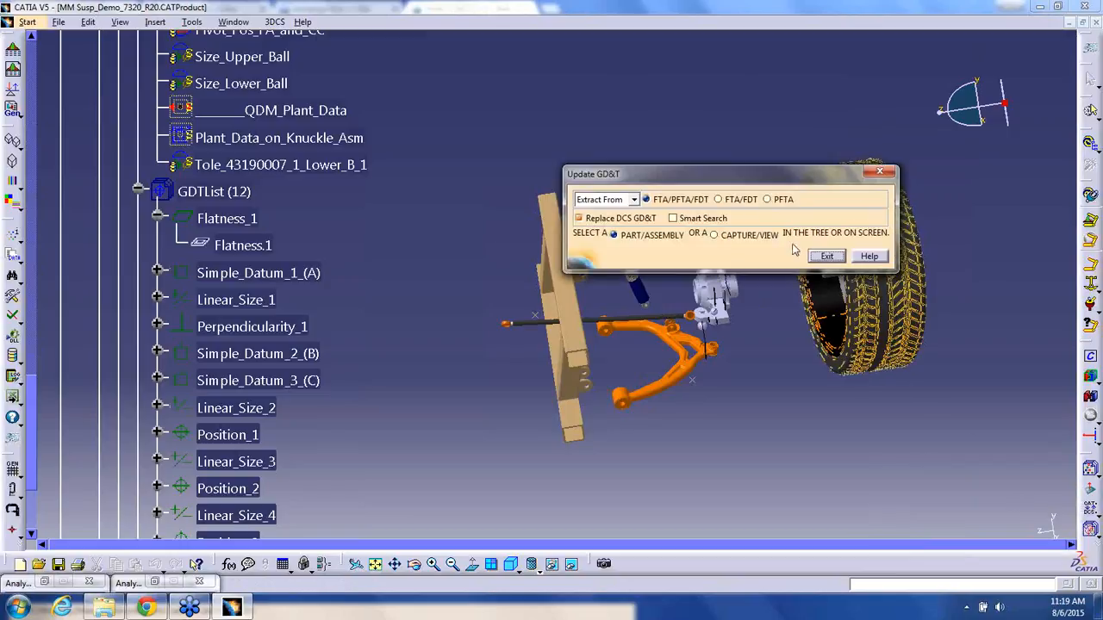
click(826, 256)
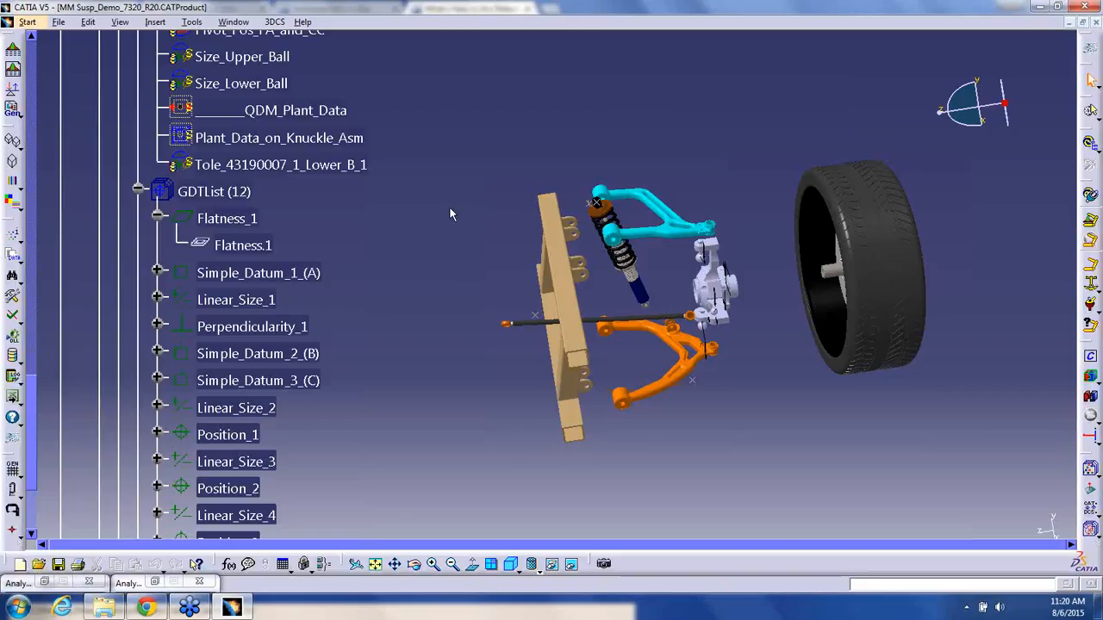
- Close the two minimized analysis result windows
click(199, 581)
click(86, 584)
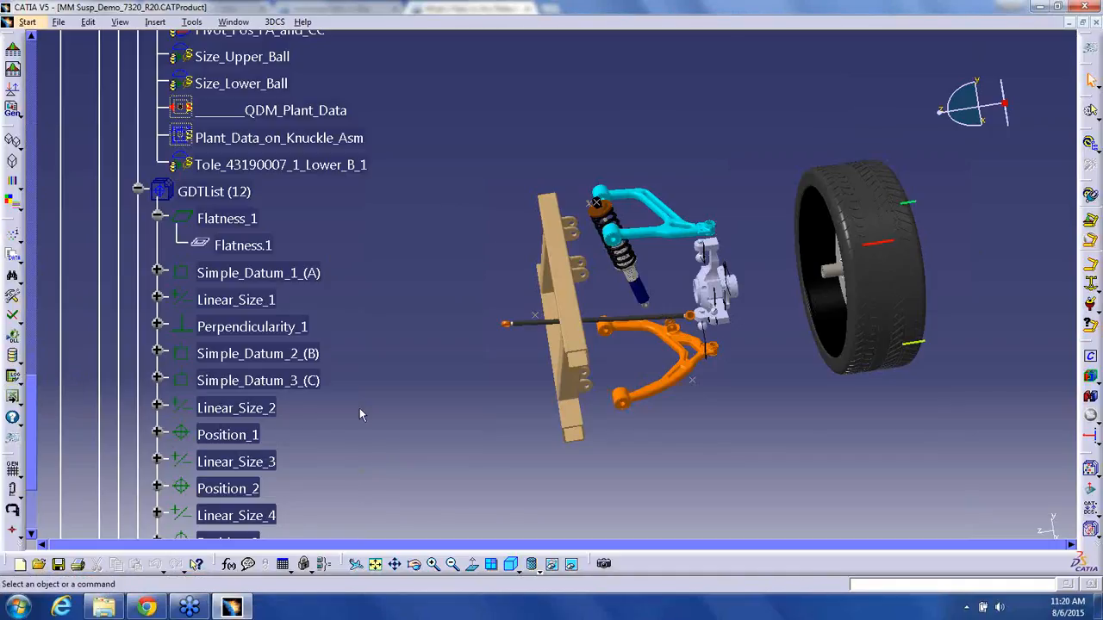
- View the database link list for the re-extracted Flatness_1 callout and cancel without linking it
click(13, 362)
click(221, 218)
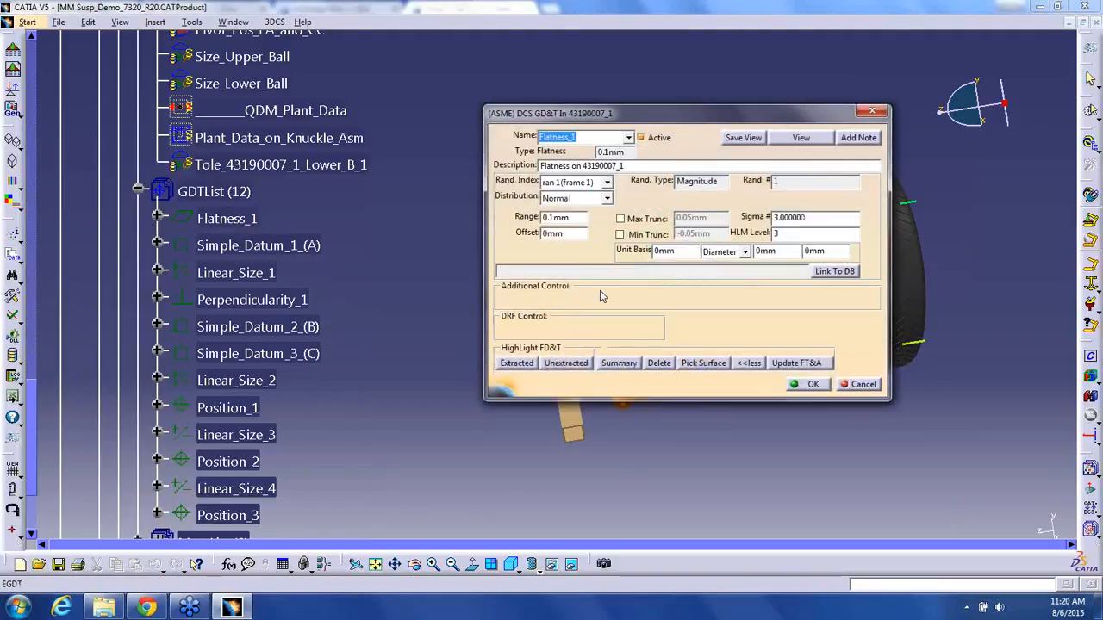
click(844, 276)
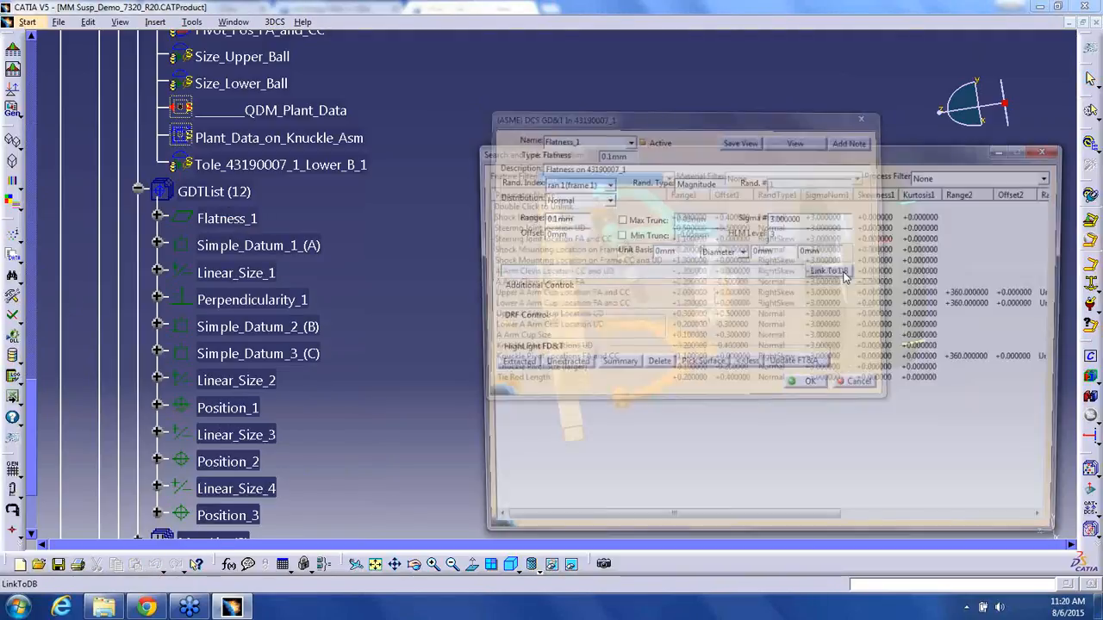
click(1050, 149)
click(862, 384)
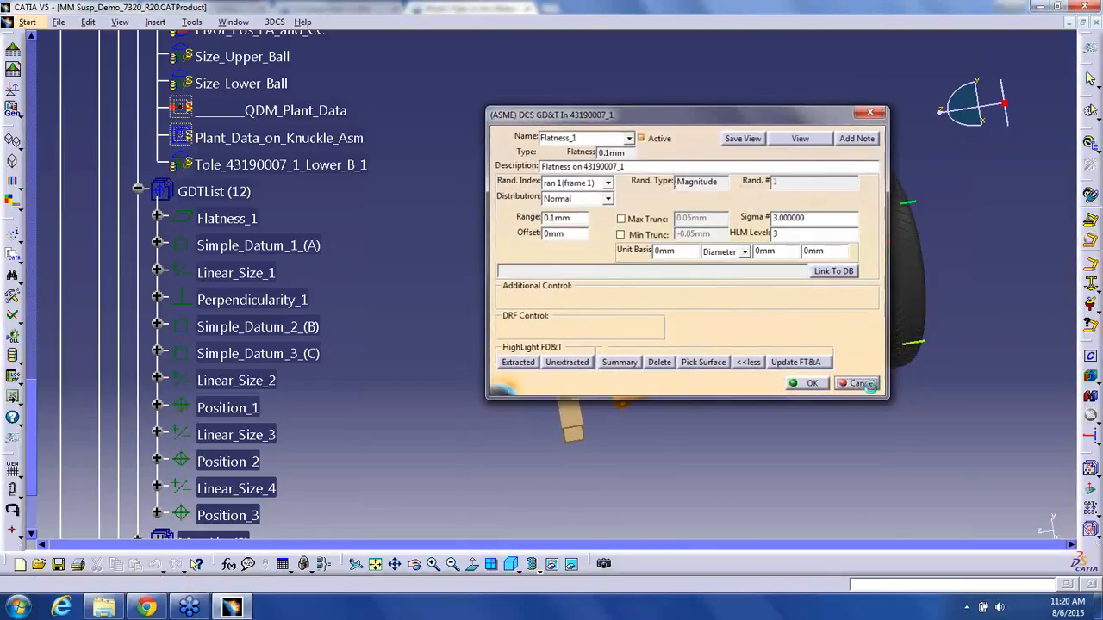
- Remove all data from the process capability database in the DB Editor and create a default database in its place
click(14, 358)
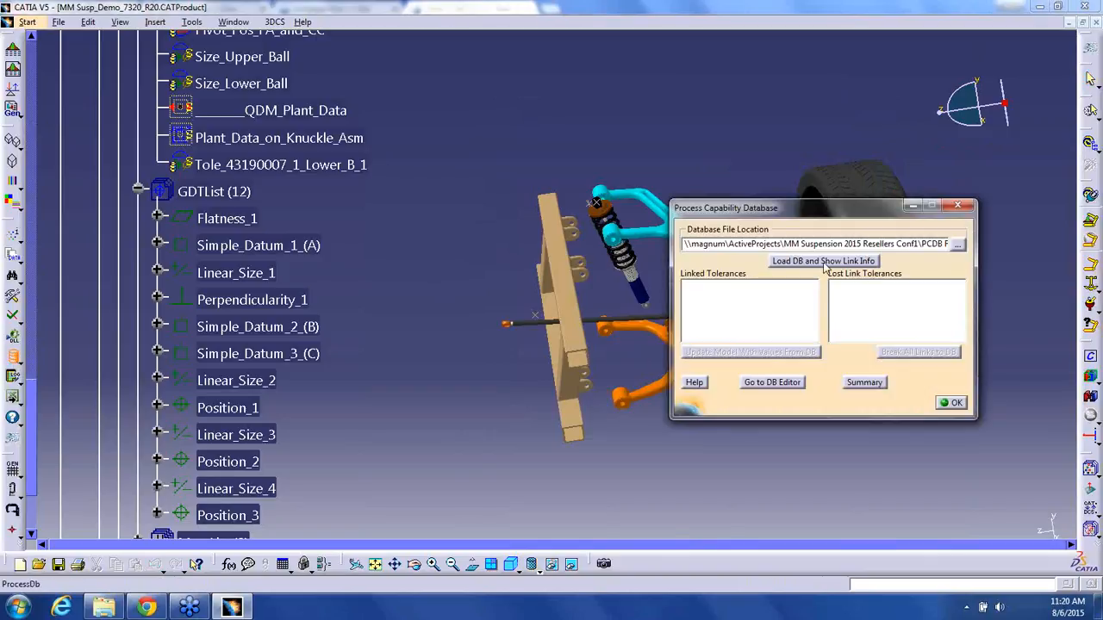
click(772, 383)
click(493, 217)
right_click(493, 217)
click(757, 328)
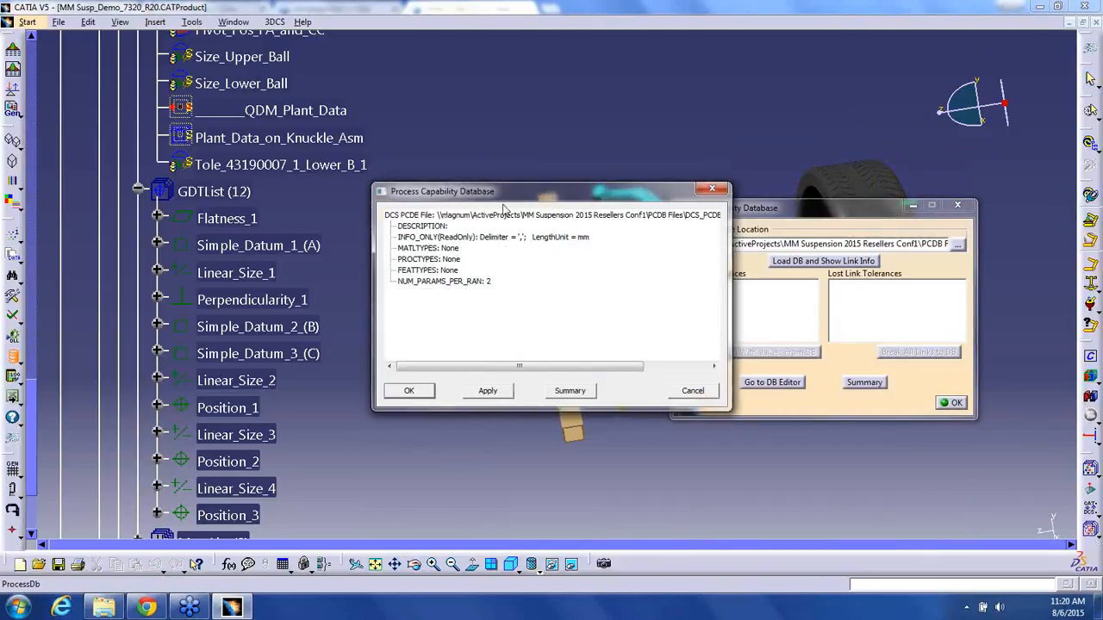
right_click(506, 220)
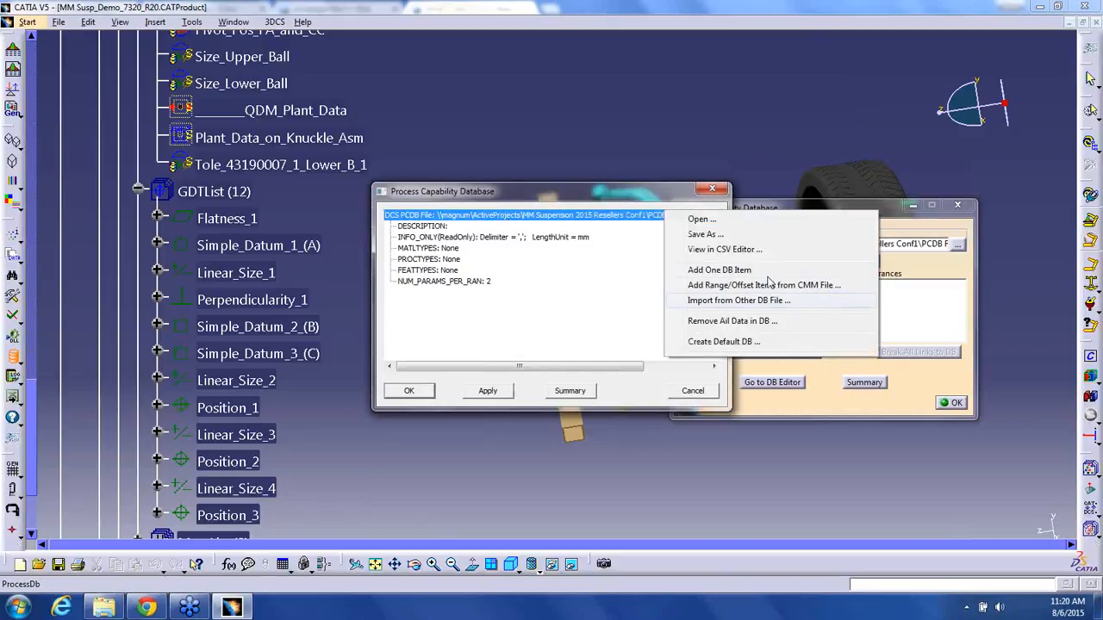
click(741, 341)
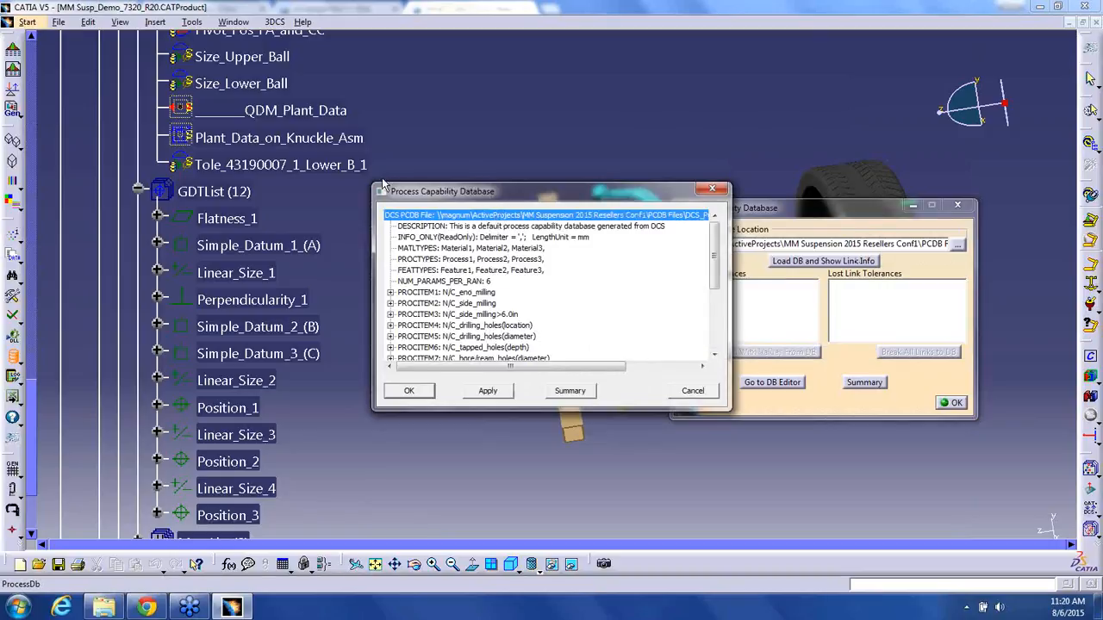
- Save the default process capability database as DCS_PCDB_Example in the PCDB Files folder, replacing the existing file
drag(373, 182, 318, 102)
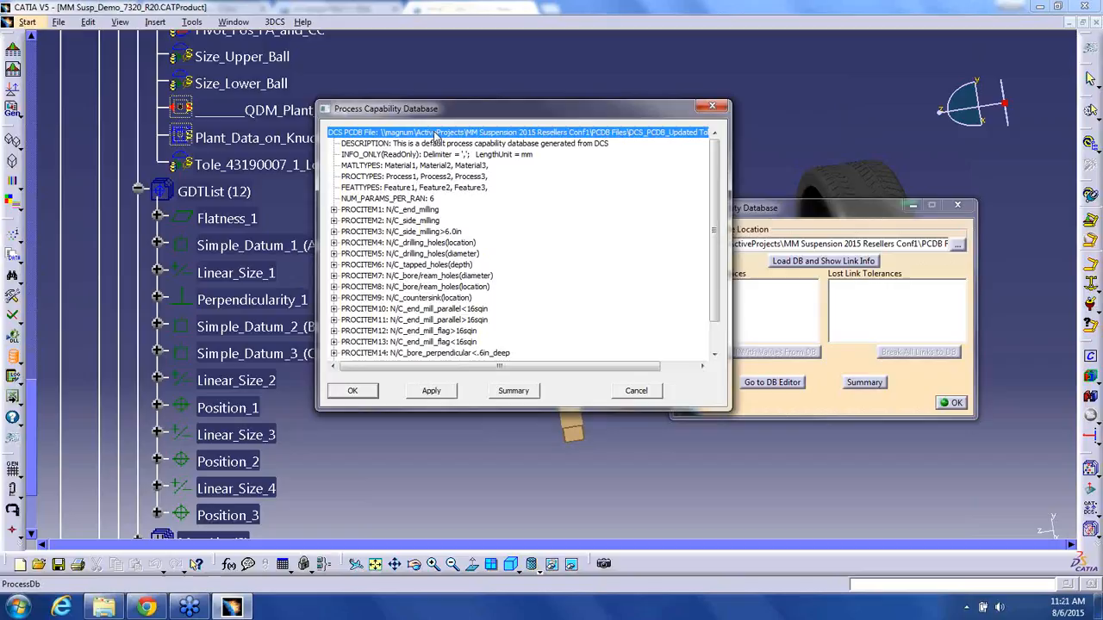
right_click(437, 137)
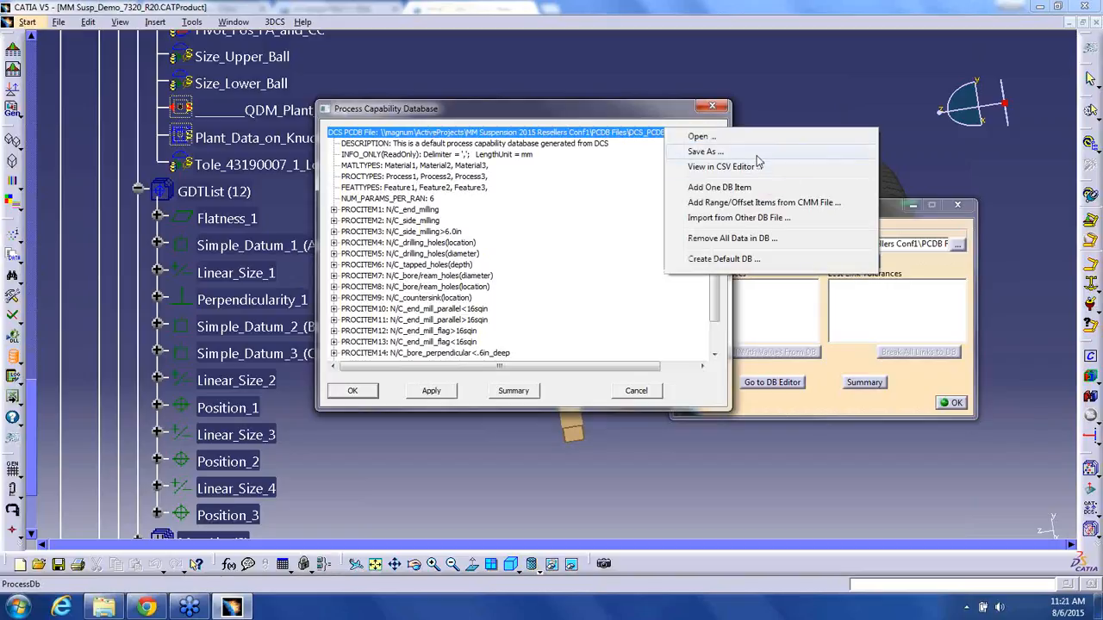
click(758, 156)
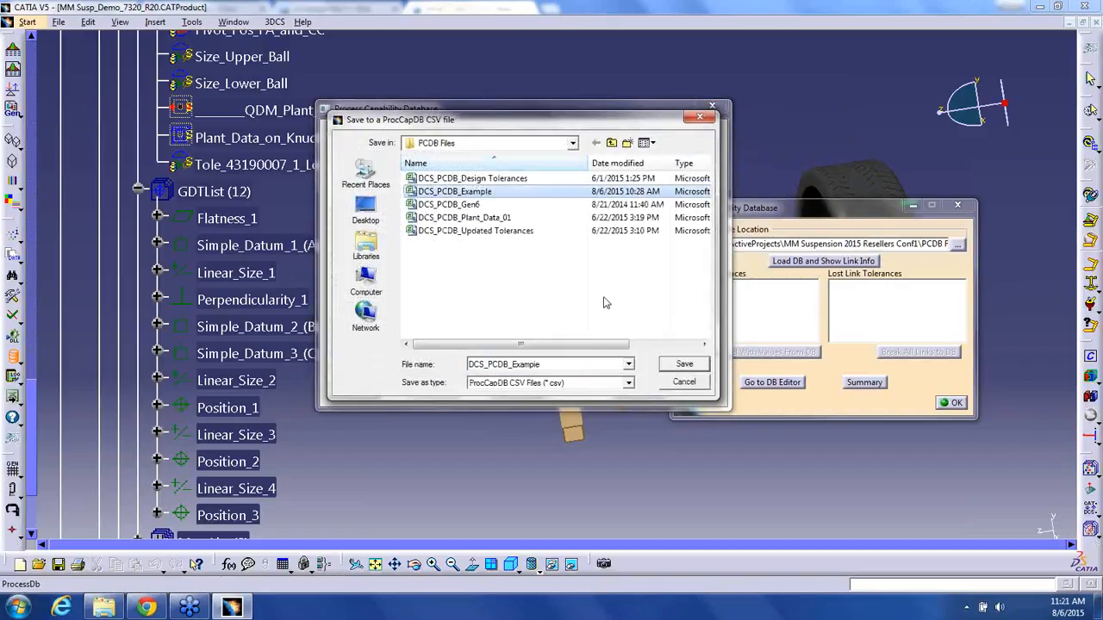
click(685, 364)
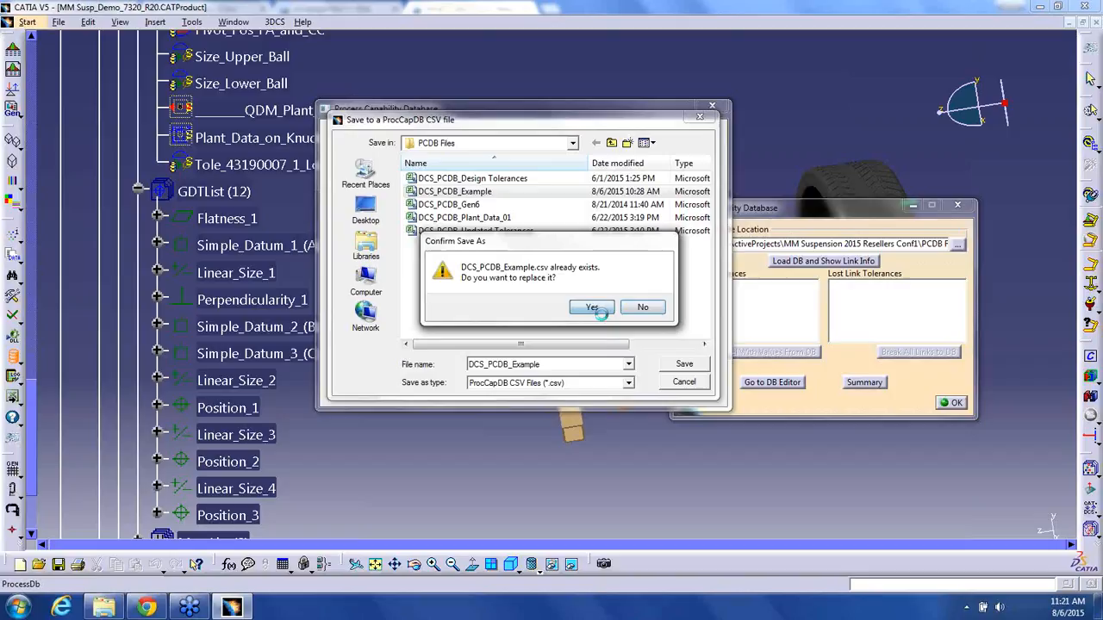
click(591, 308)
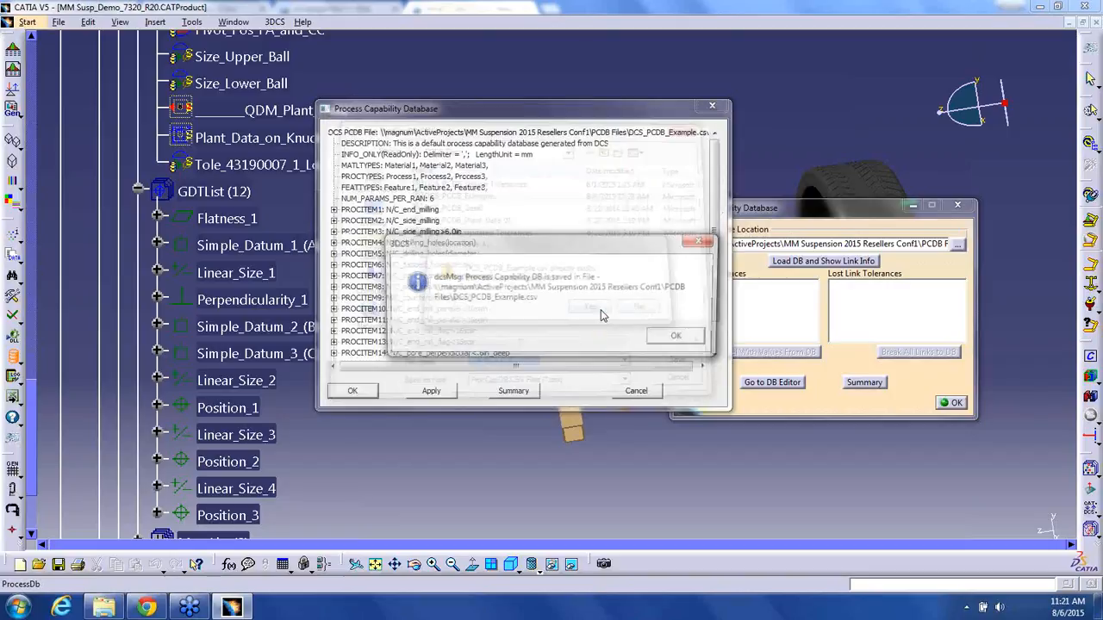
- View the saved database in the CSV editor, fit the process item name column to its contents and select the listed process items
right_click(666, 131)
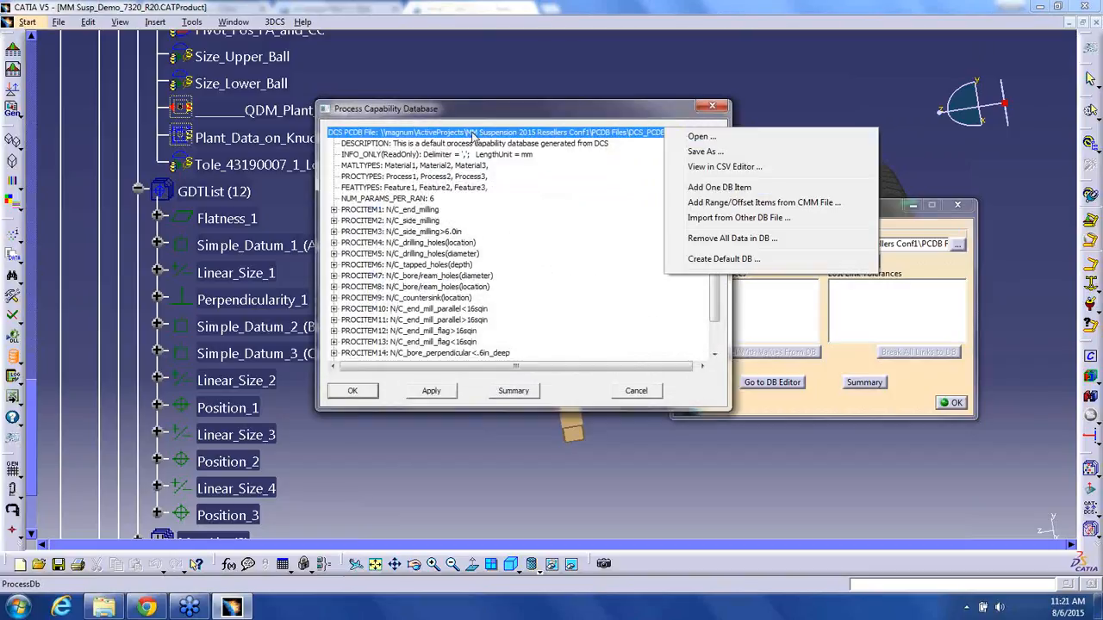
click(741, 167)
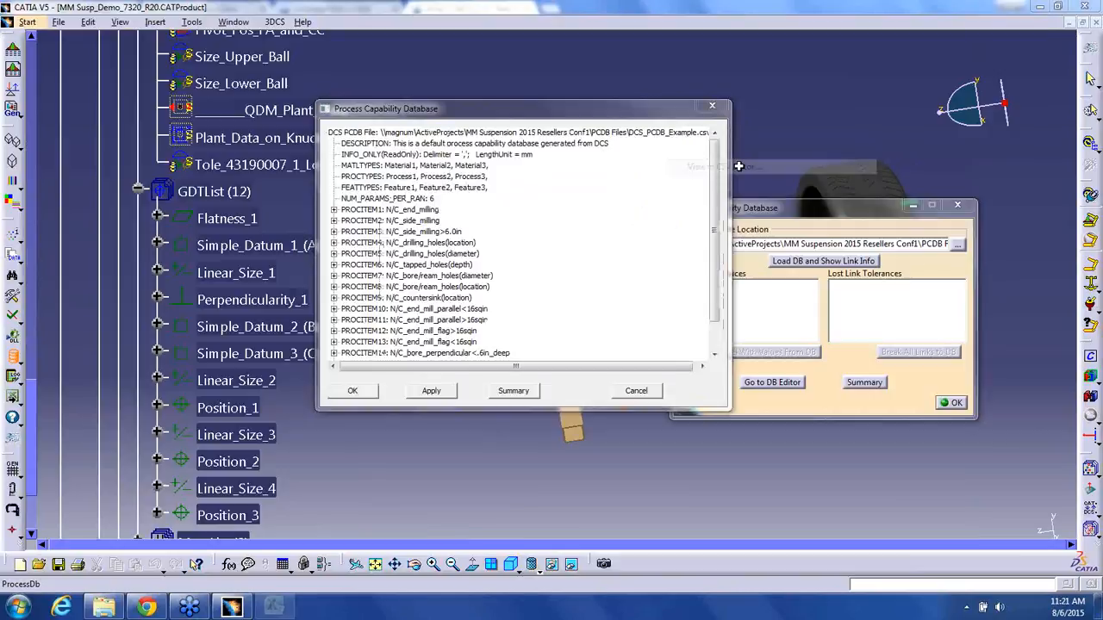
scroll(65, 224, down, 4)
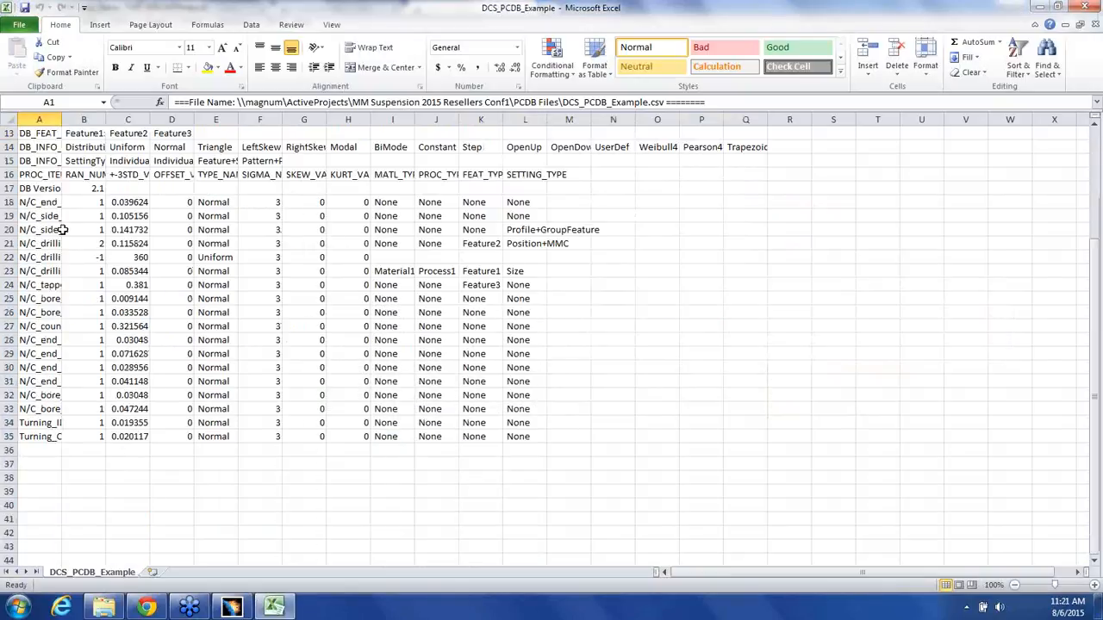
double_click(62, 119)
drag(95, 207, 108, 424)
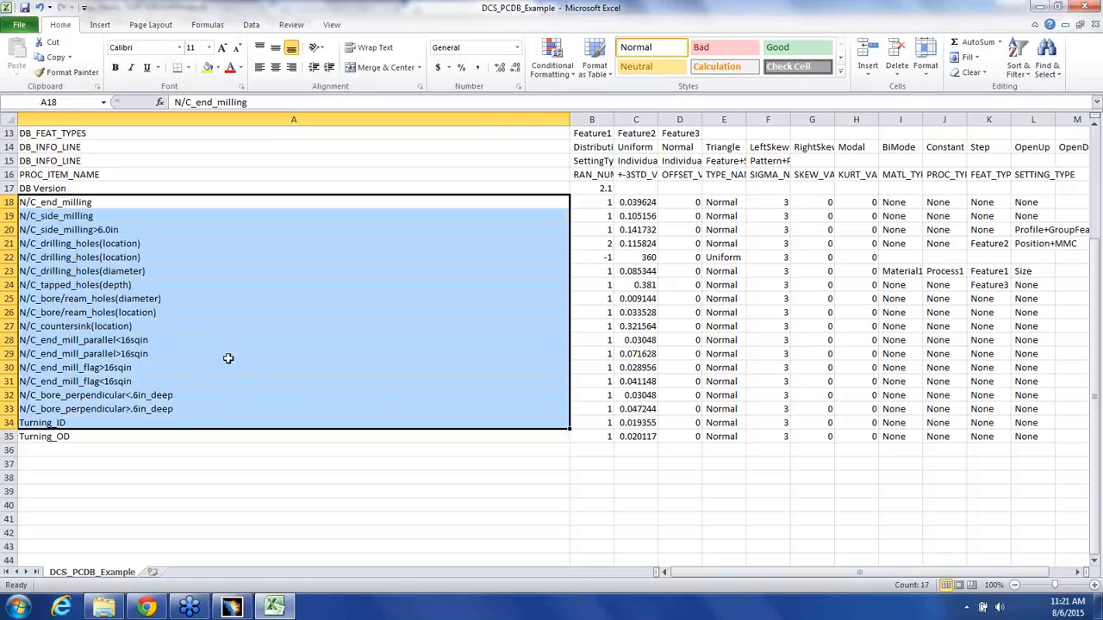
- Enter Steel as the material type in I19 and fill it down to row 25
drag(700, 573, 724, 573)
click(348, 214)
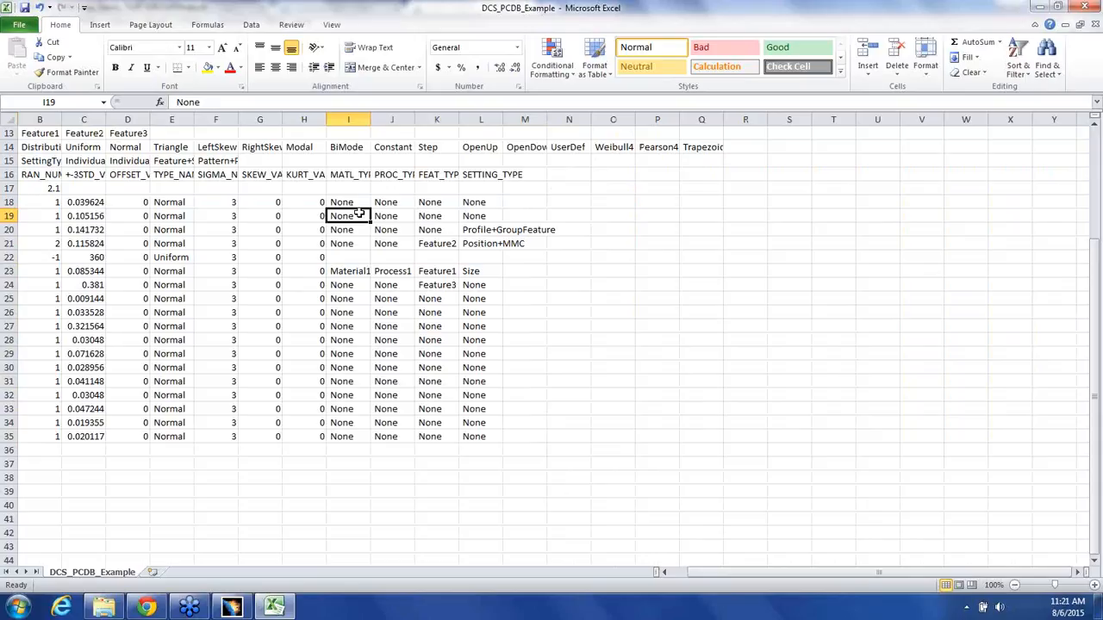
text(Stee)
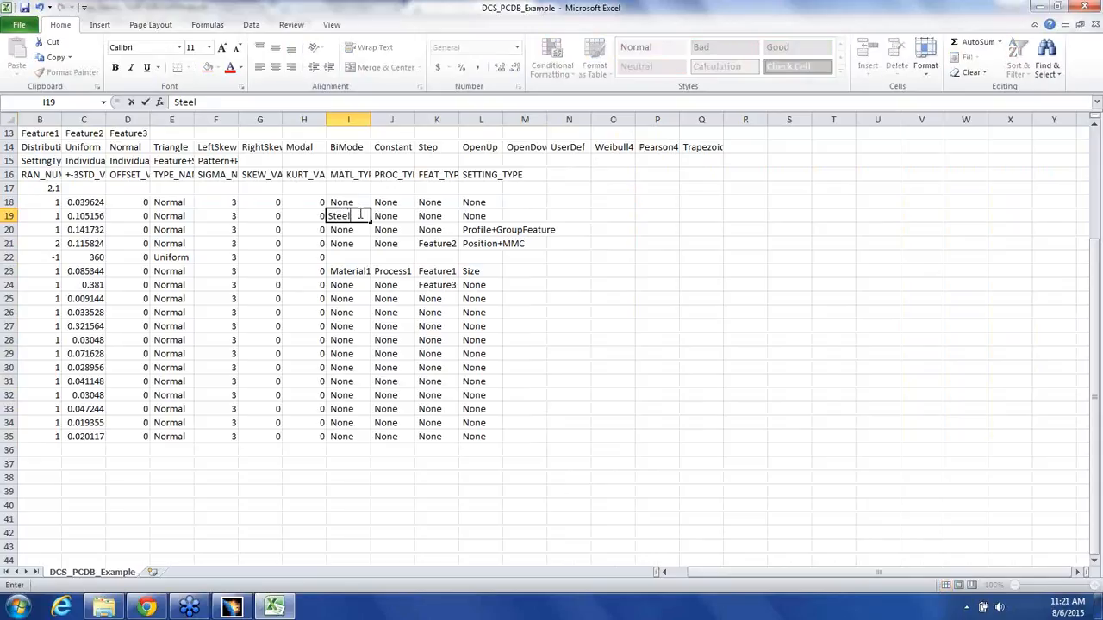
text(l)
drag(369, 222, 362, 309)
- Enter Plastic as the material type in I27 and fill it down to row 35
click(355, 327)
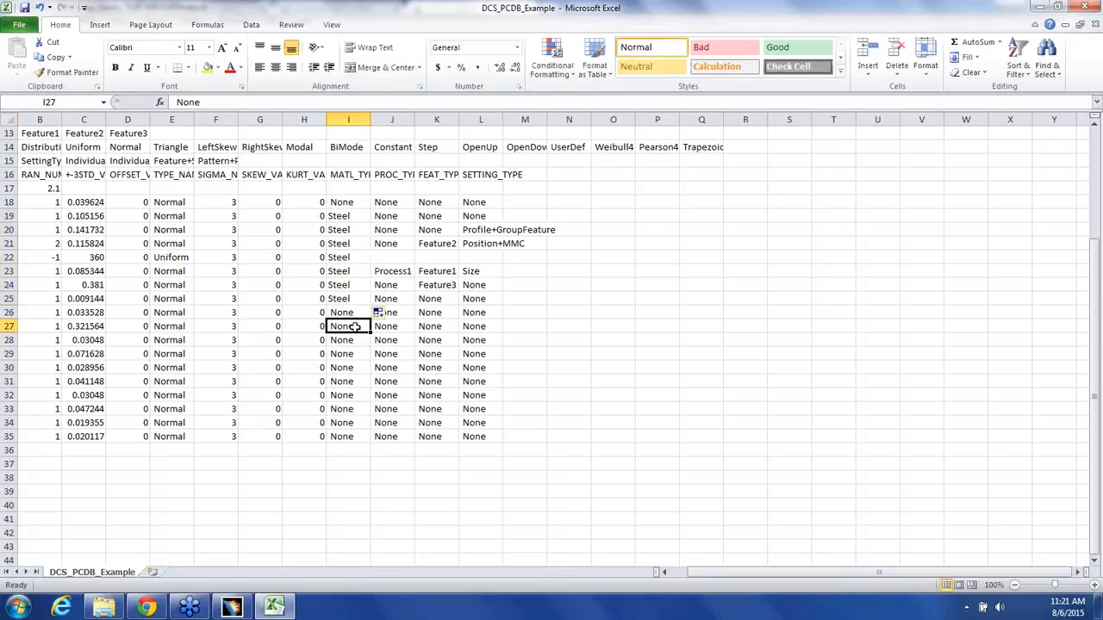
text(Plastic)
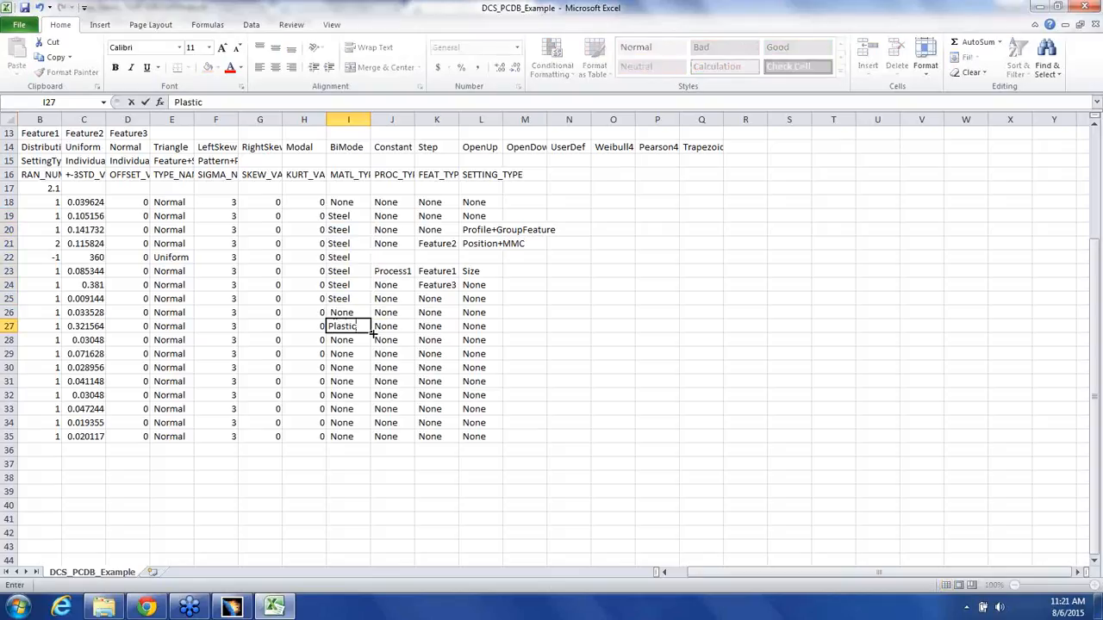
drag(371, 334, 368, 438)
- Replace the first DB_MATL_TYPES entry in B11 with Steel
drag(350, 175, 504, 175)
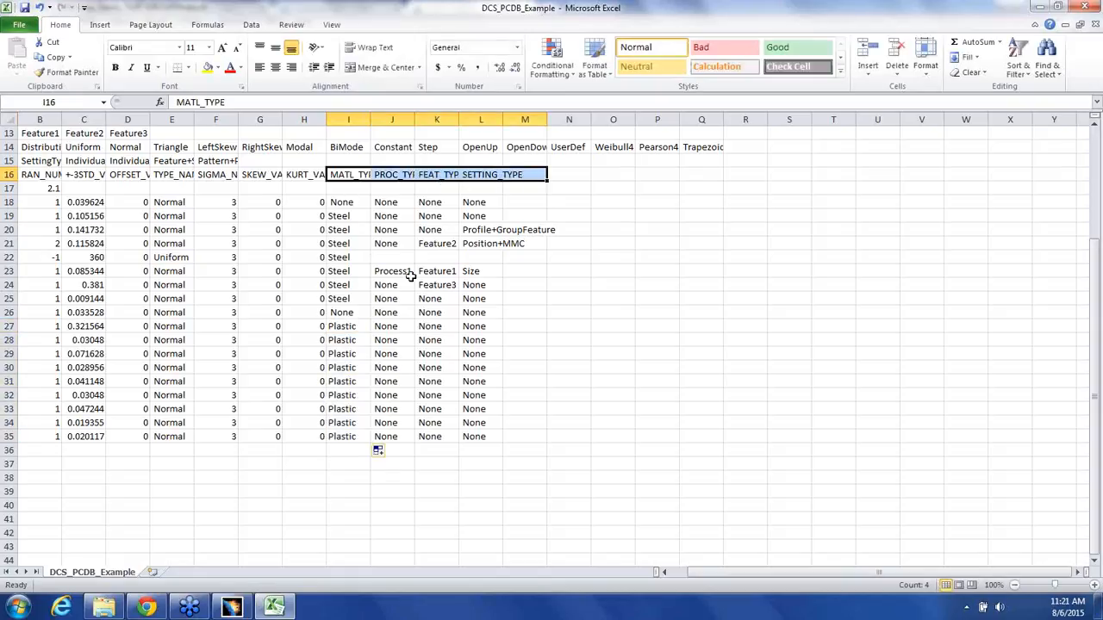
scroll(327, 340, up, 1)
click(41, 161)
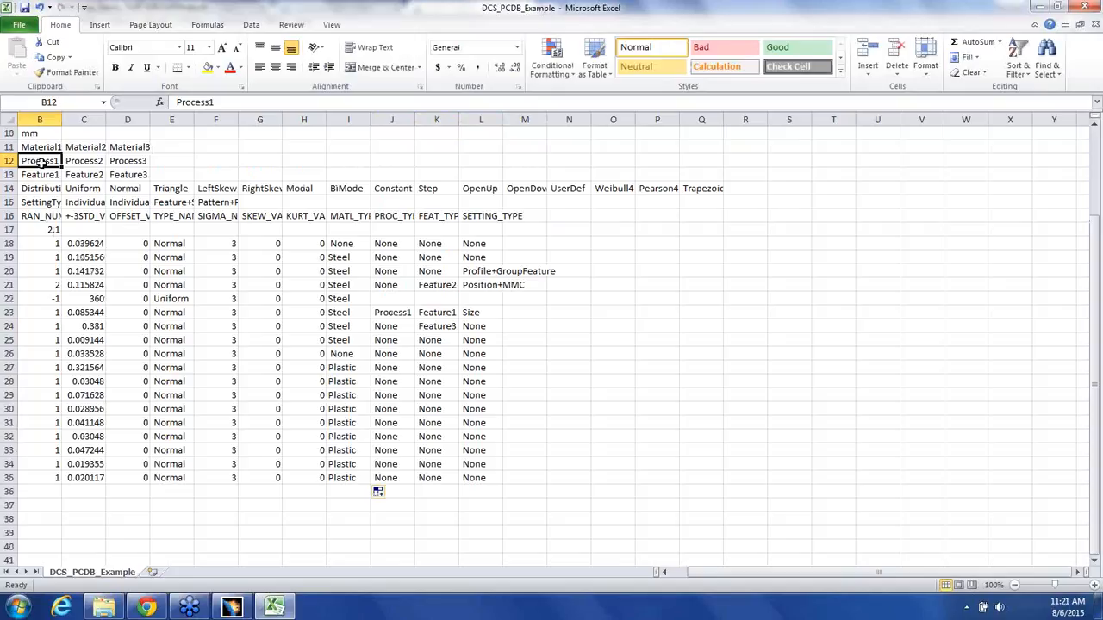
drag(734, 574, 703, 575)
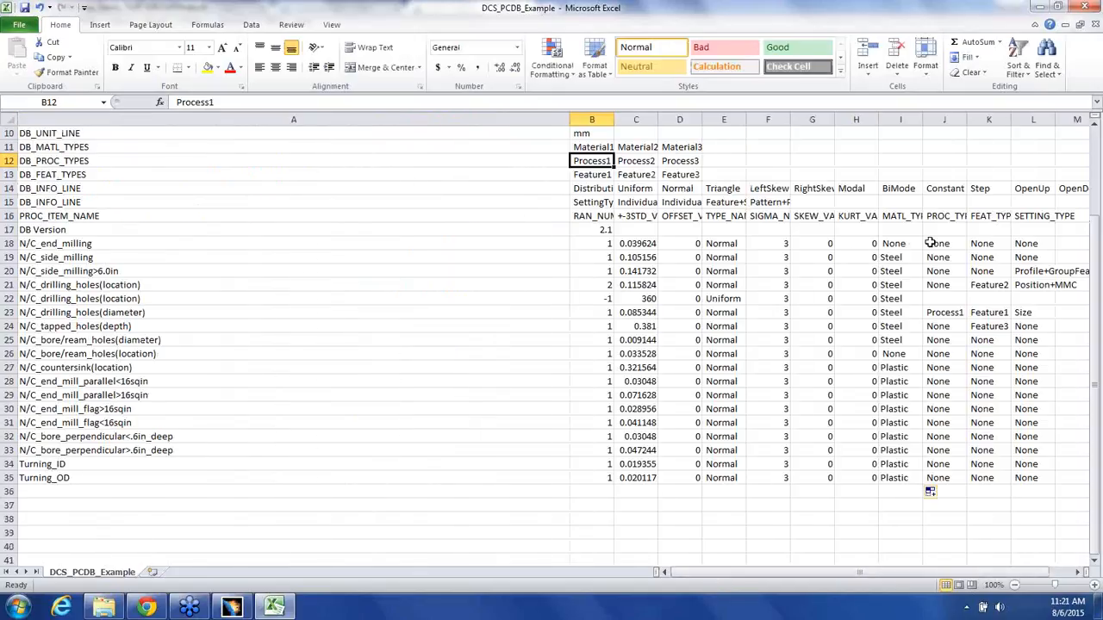
click(902, 274)
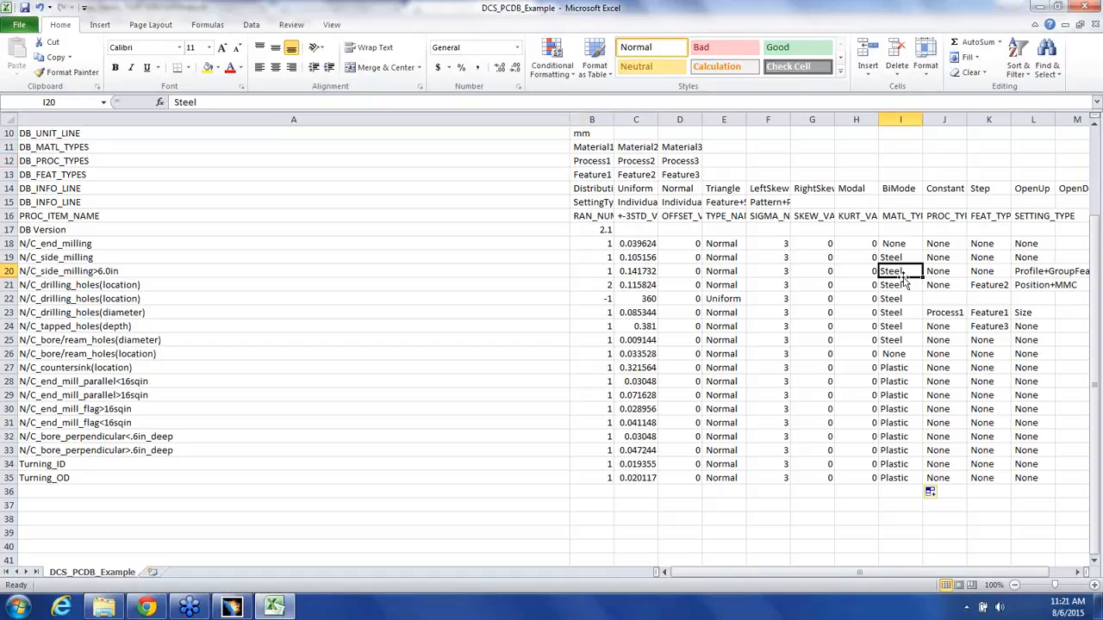
click(606, 149)
text(Steel)
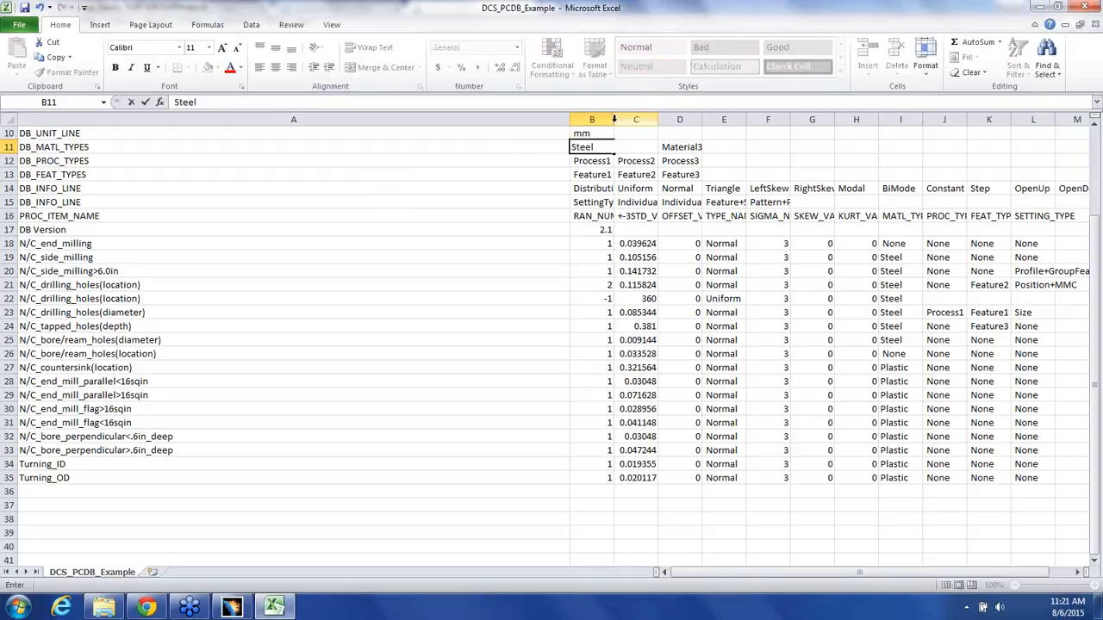
click(662, 217)
drag(591, 150, 901, 190)
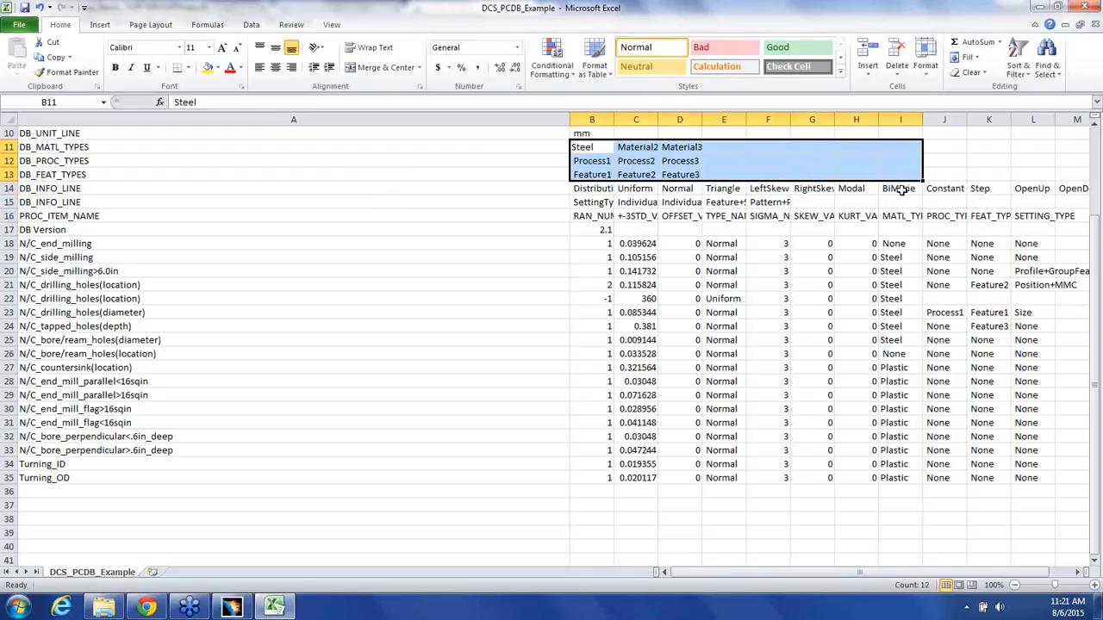
- Enter Stamping as the process type in J18 and fill it down to row 28
click(948, 245)
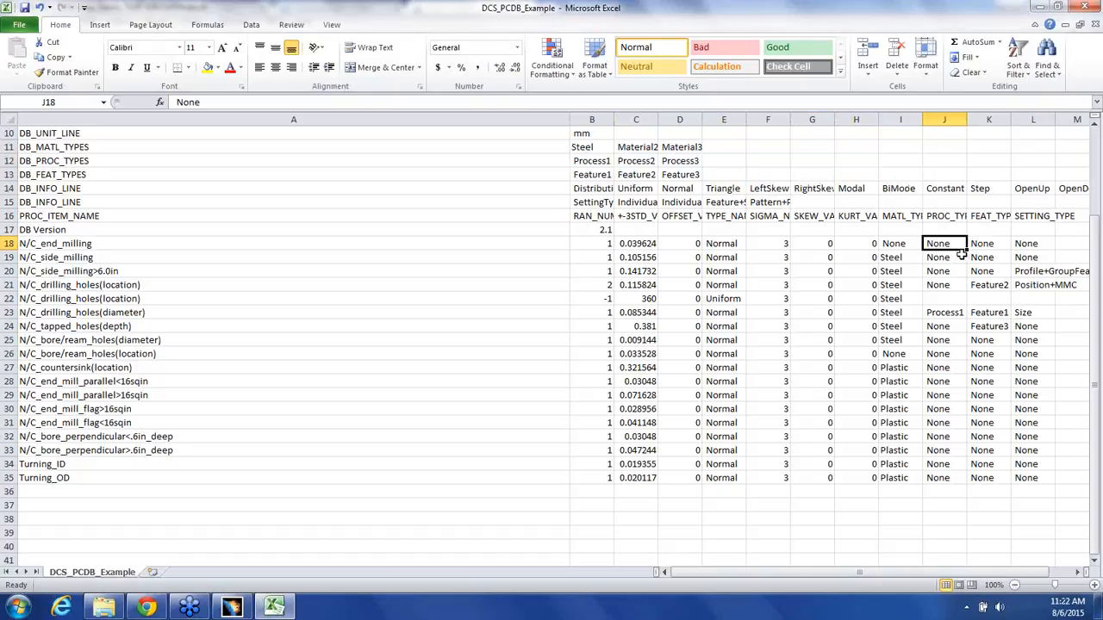
text(Stamping)
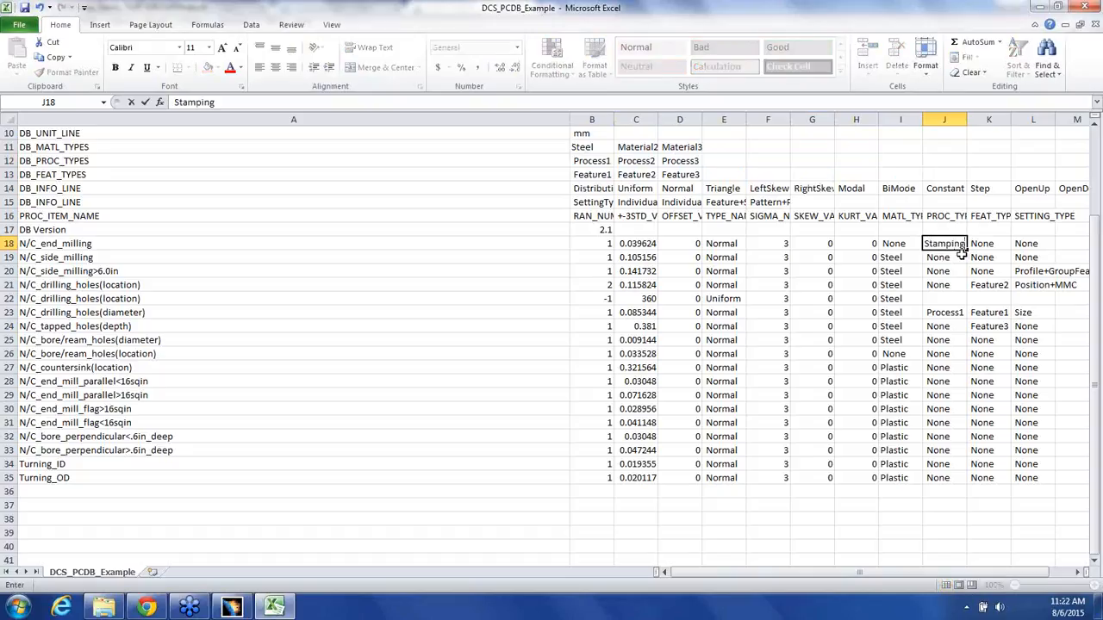
key(ctrl+Return)
drag(966, 250, 955, 390)
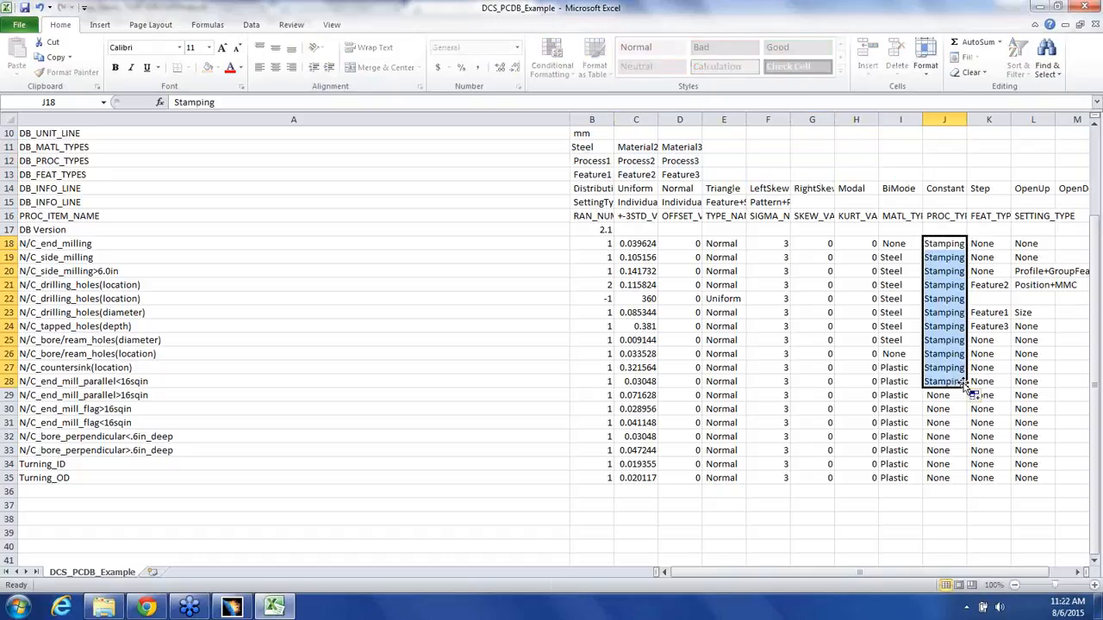
- Enter Surface as the feature type in K19 and fill it down to row 22
click(980, 259)
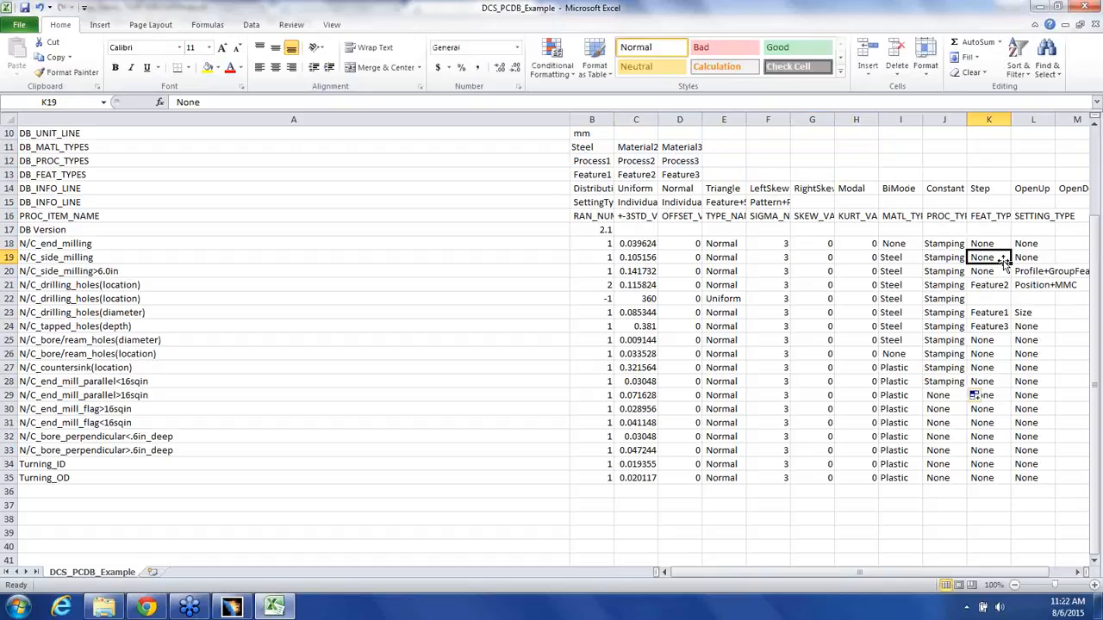
text(Surface)
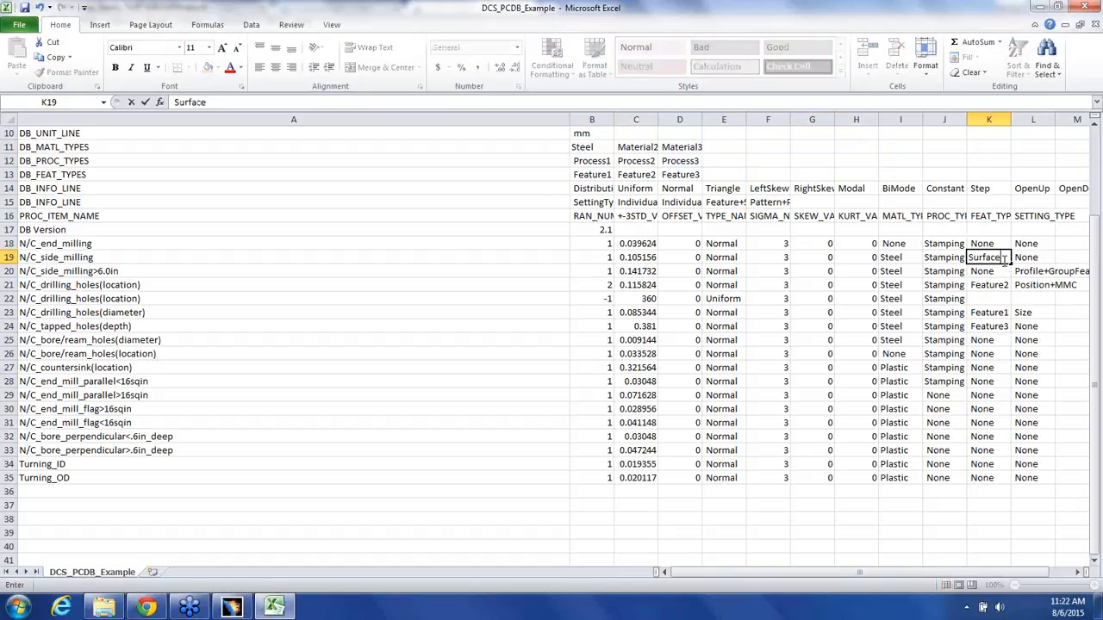
key(ctrl+Return)
drag(1010, 264, 991, 301)
- Enter Hole as the feature type in K26 and fill it down to row 31
click(997, 355)
text(Hole)
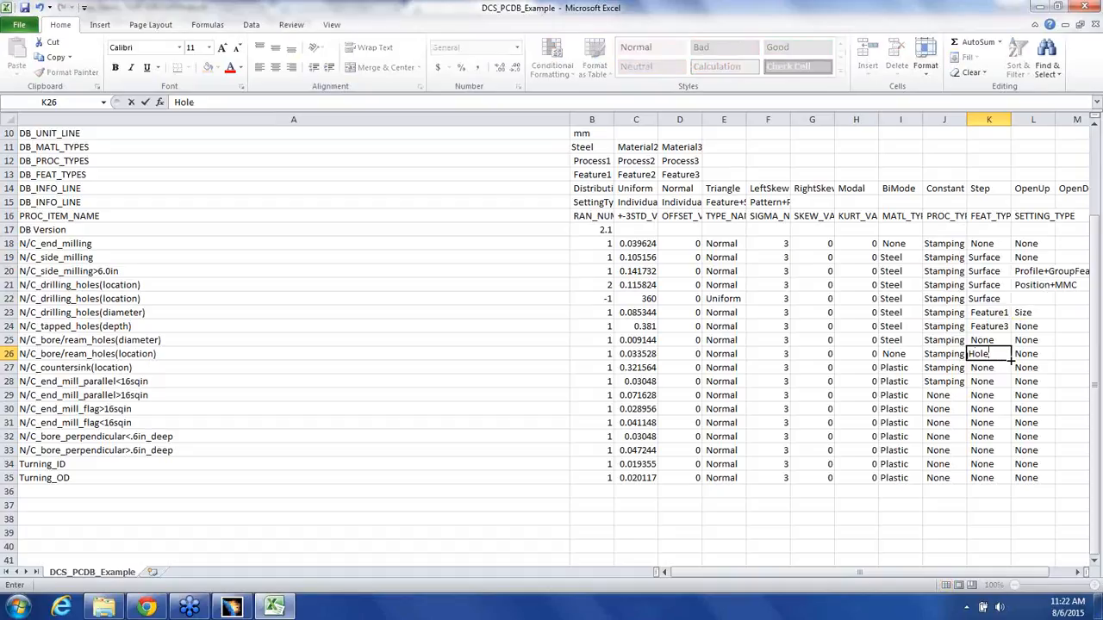
key(ctrl+Return)
drag(1011, 360, 1002, 423)
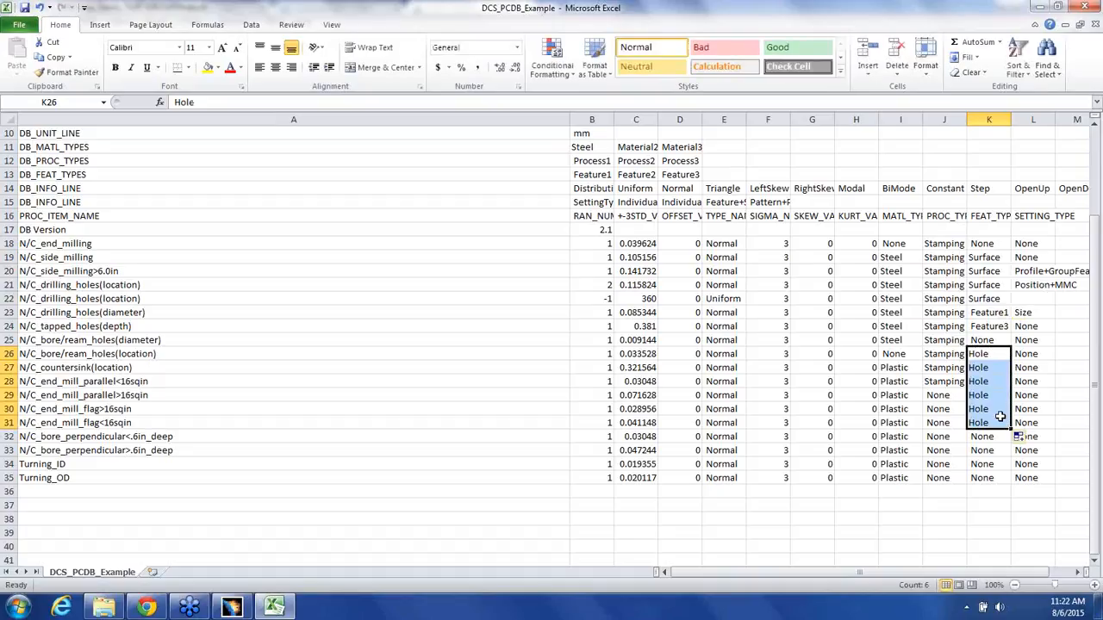
- Replace the first two DB_FEAT_TYPES entries in B13 and C13 with Surface and Hole
click(586, 175)
text(Surface)
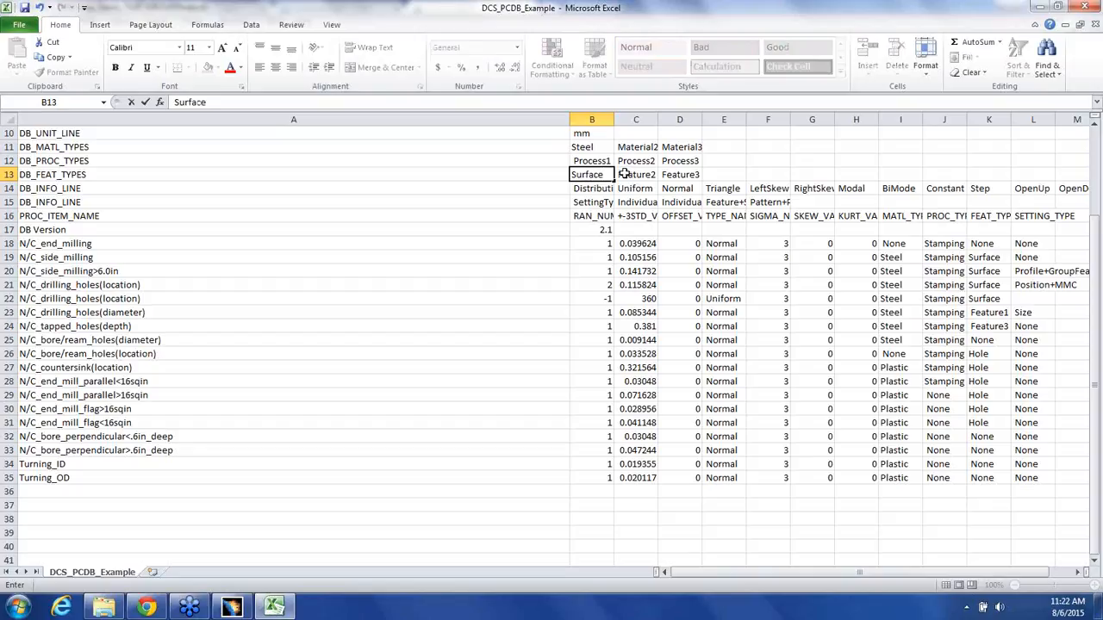
click(632, 175)
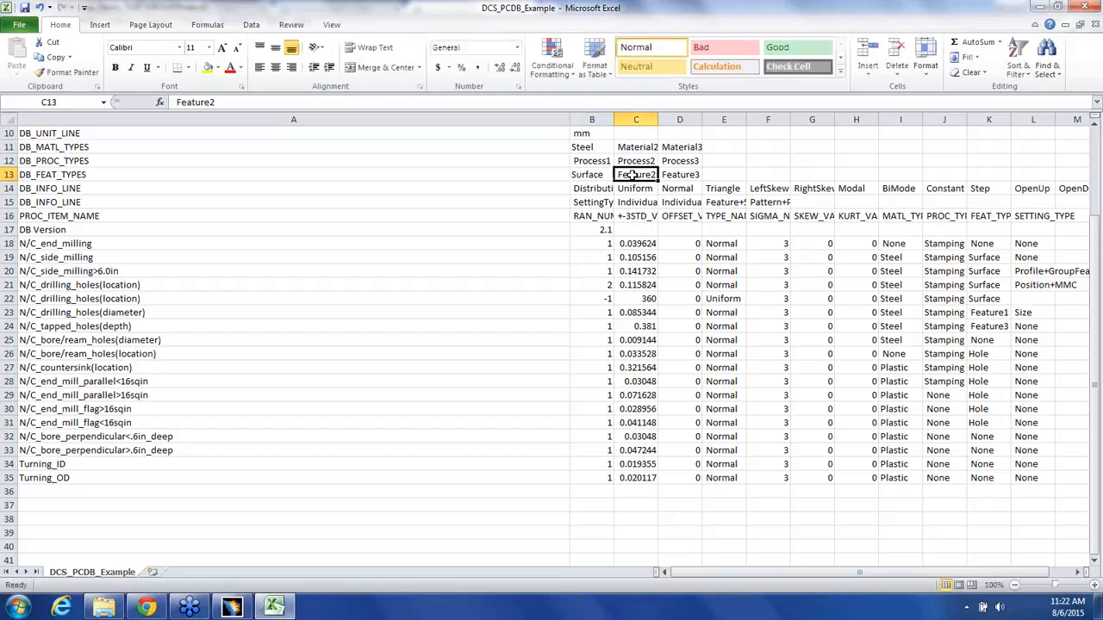
text(Hole)
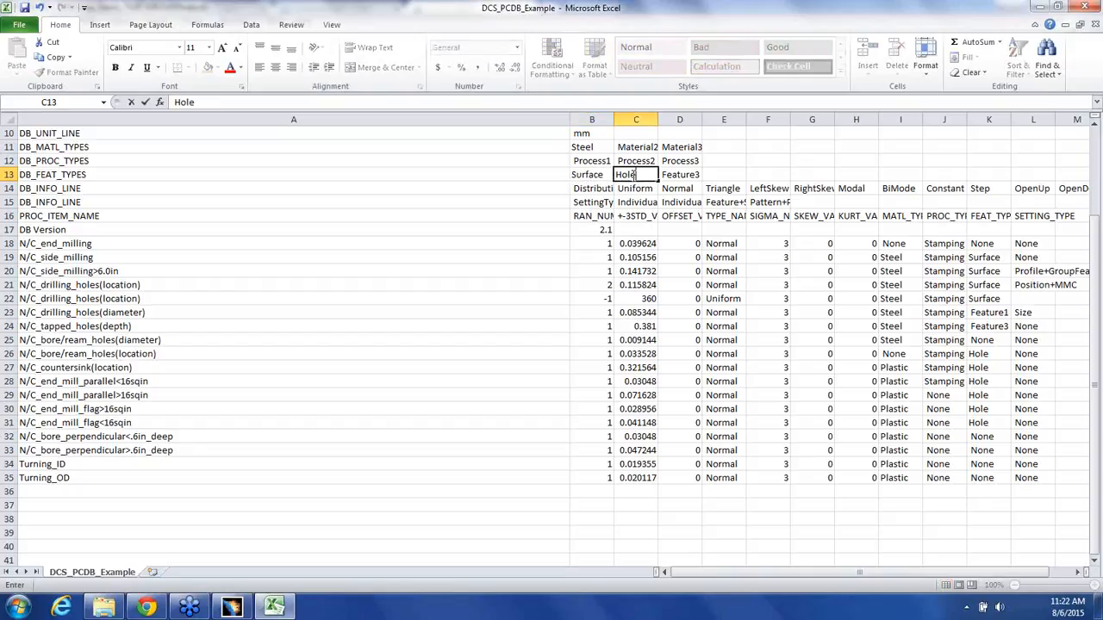
click(1039, 286)
- Copy the Position+MMC setting type from L21 into L27 and fill it down to row 35
drag(878, 573, 887, 574)
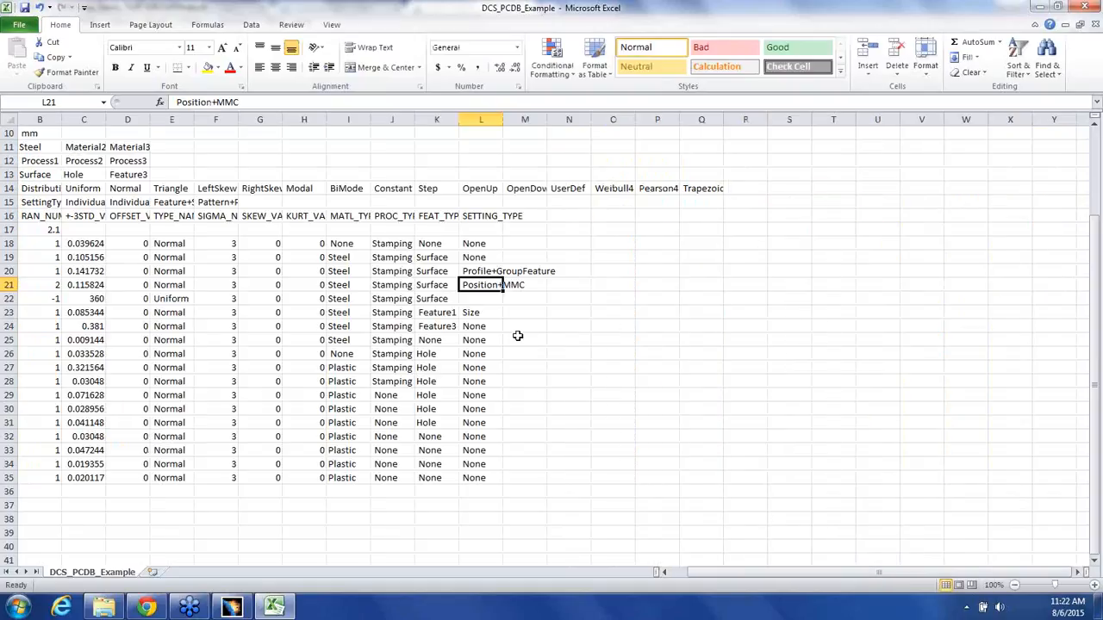
click(476, 270)
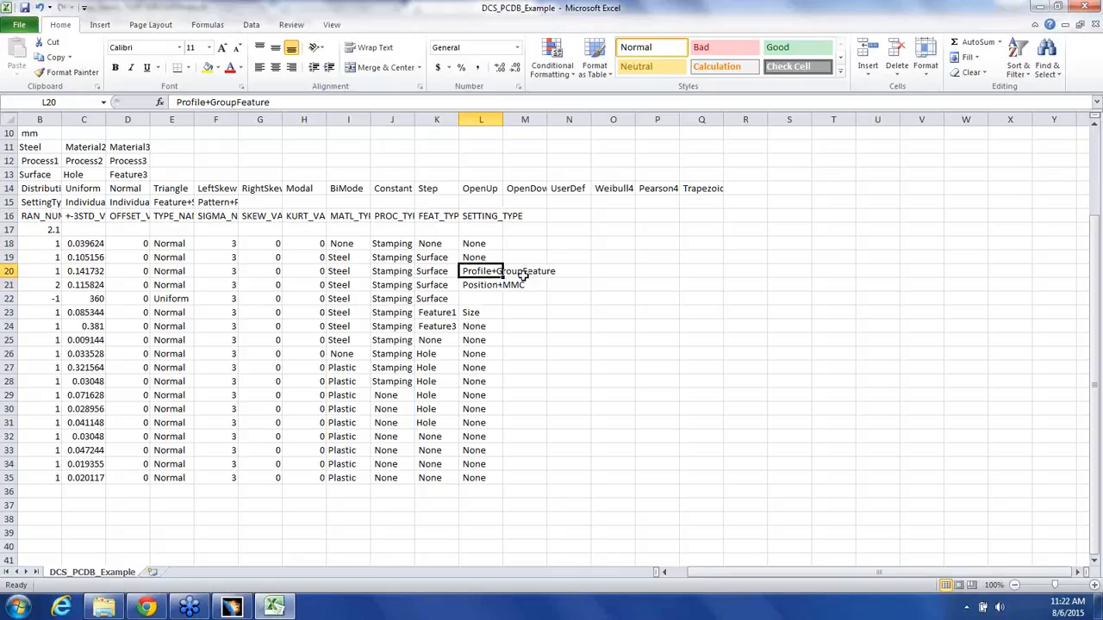
click(476, 348)
click(476, 313)
click(479, 339)
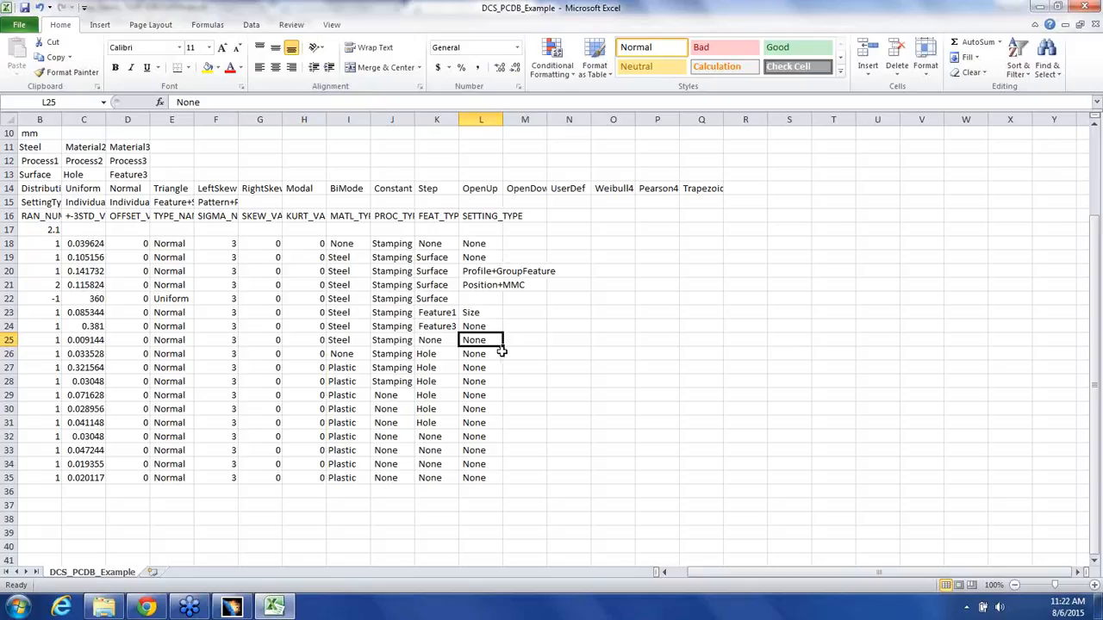
click(491, 287)
key(ctrl+c)
click(491, 367)
key(ctrl+v)
drag(503, 374, 505, 483)
- Save the edited DCS_PCDB_Example file in CSV format, keeping its current name
click(554, 340)
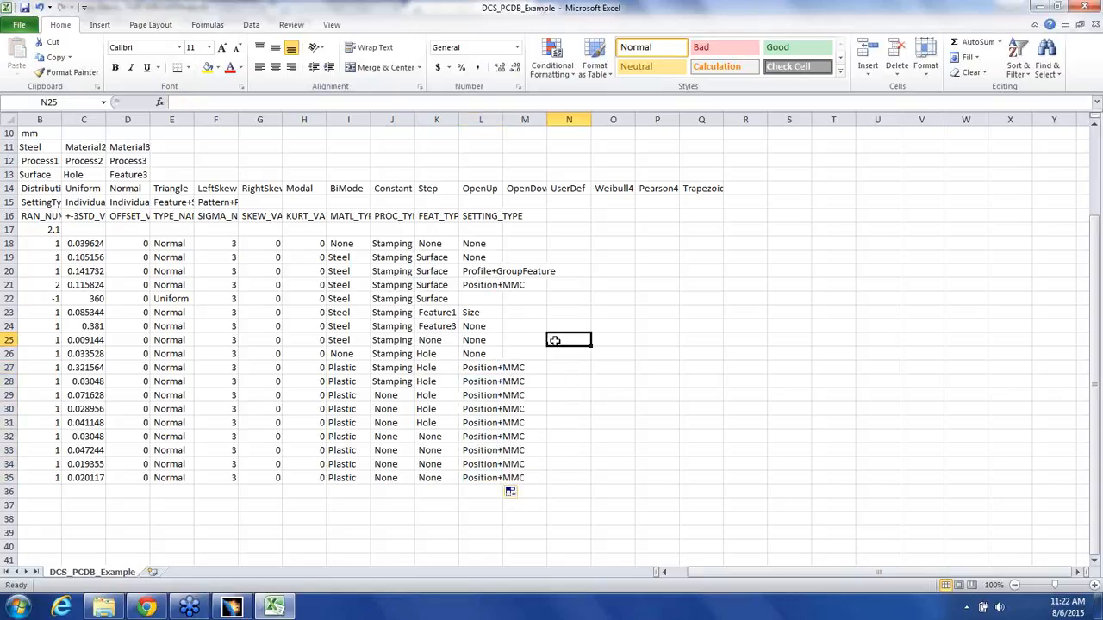
click(24, 8)
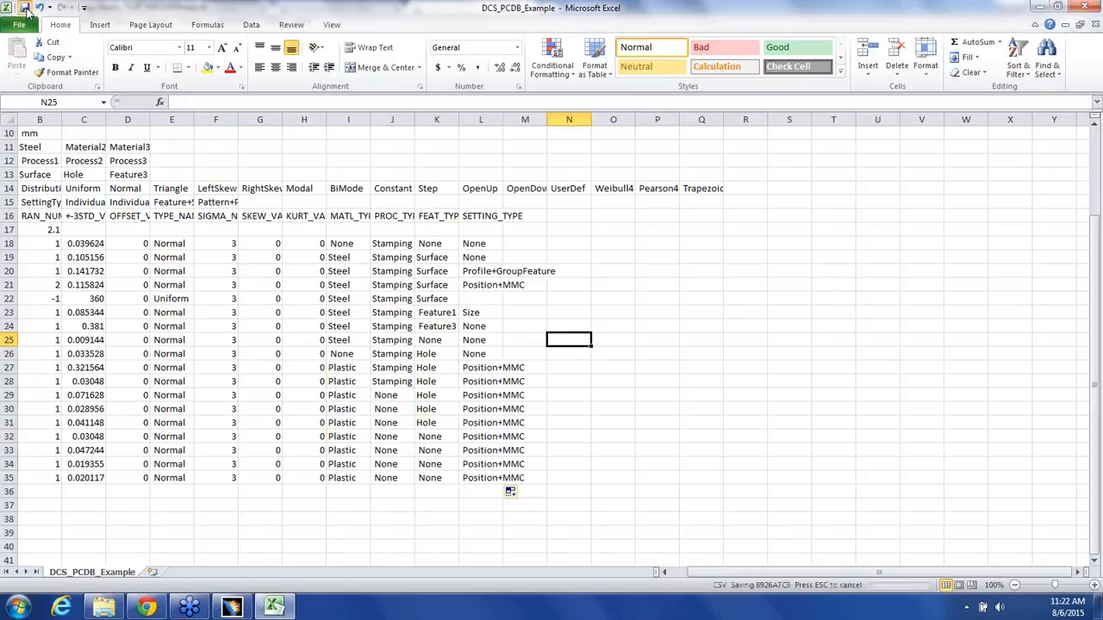
click(500, 347)
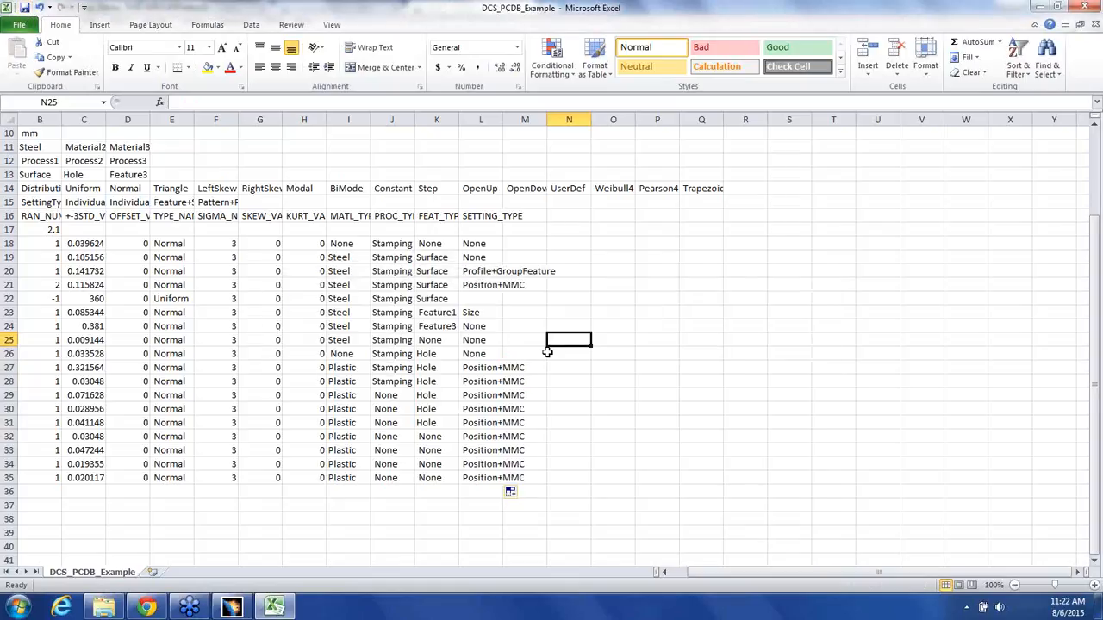
- Close the DCS_PCDB_Example workbook, saving it as comma-delimited CSV over the existing file of the same name
click(1084, 7)
click(506, 329)
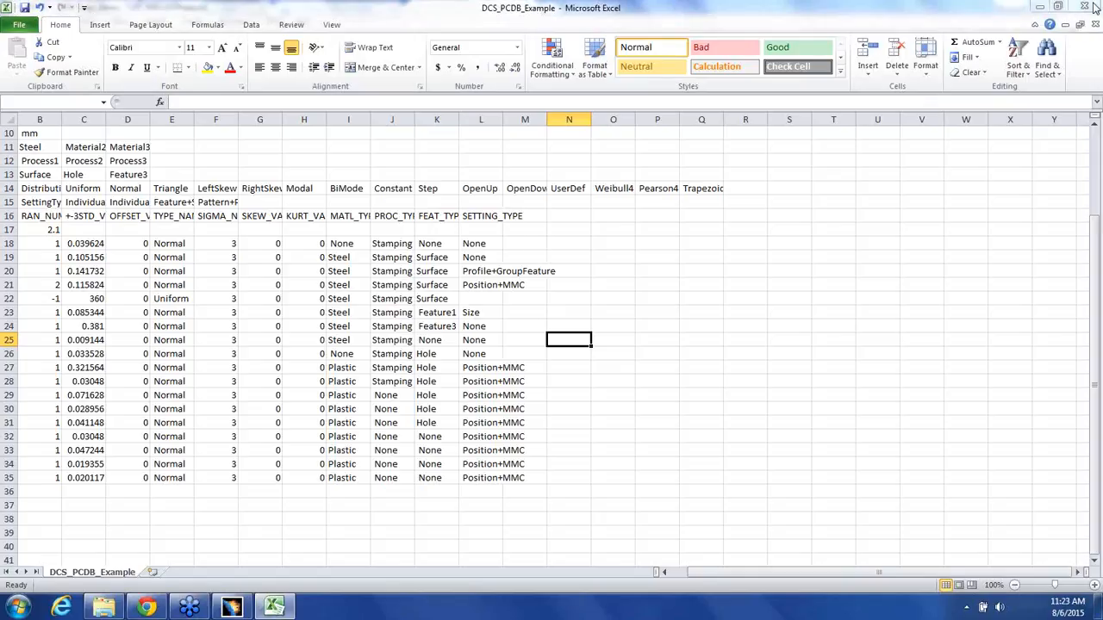
click(429, 310)
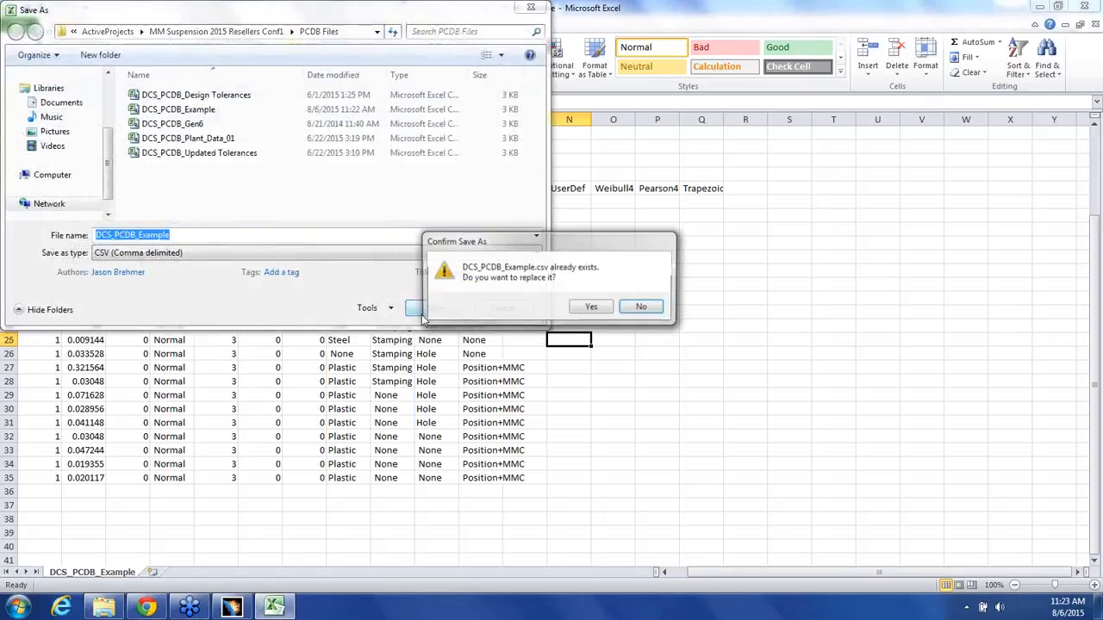
click(591, 311)
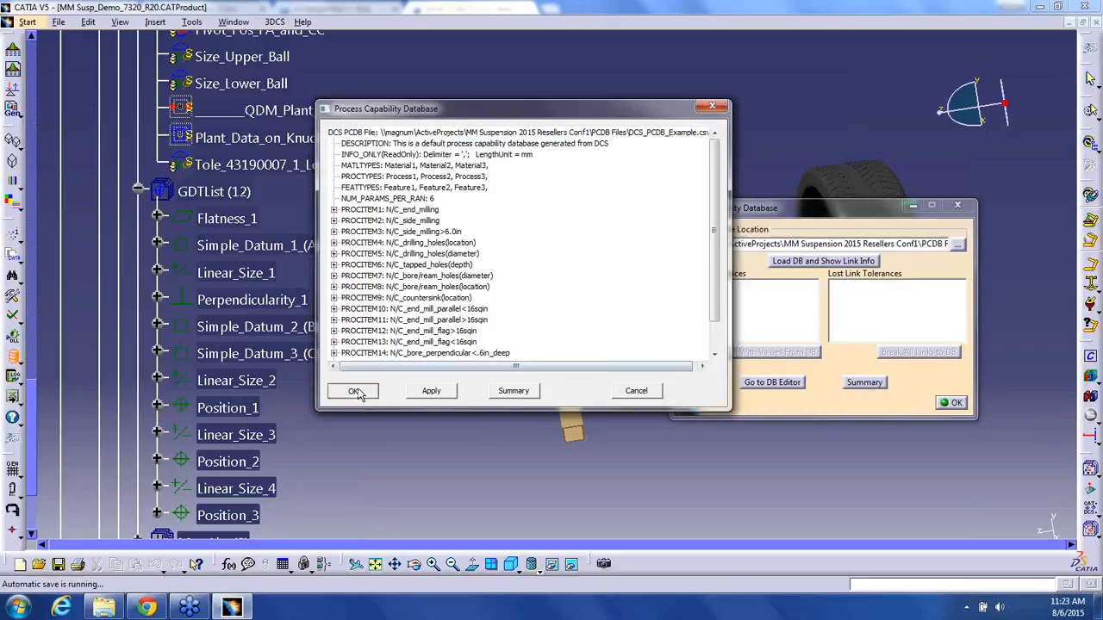
- Close the database editor view and load the database to show its tolerance link information, ending in the CATIA model
click(289, 389)
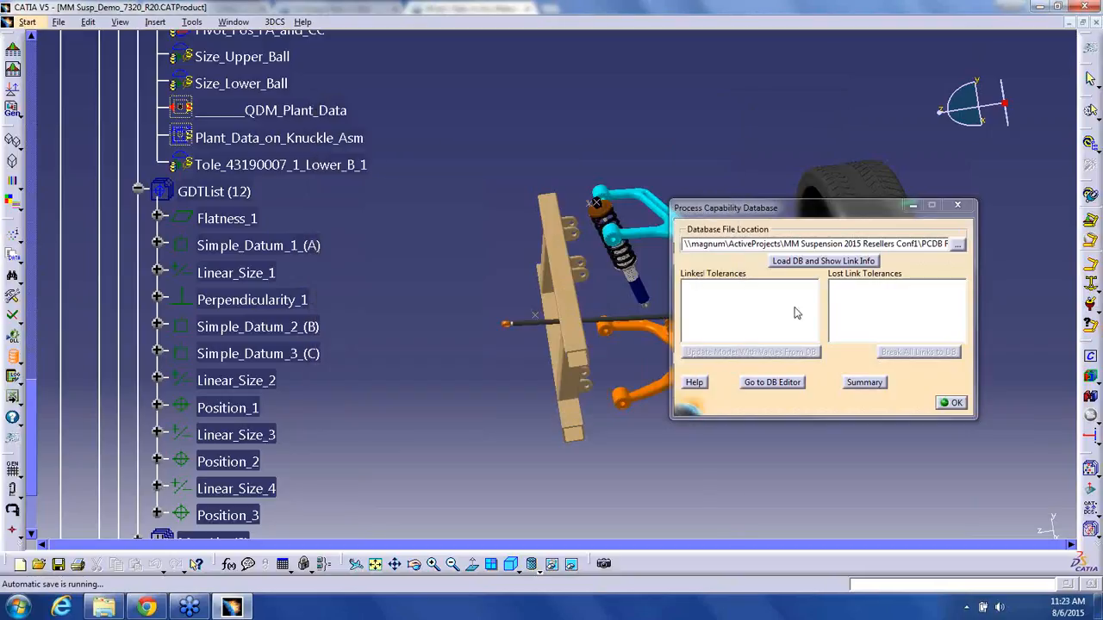
click(827, 261)
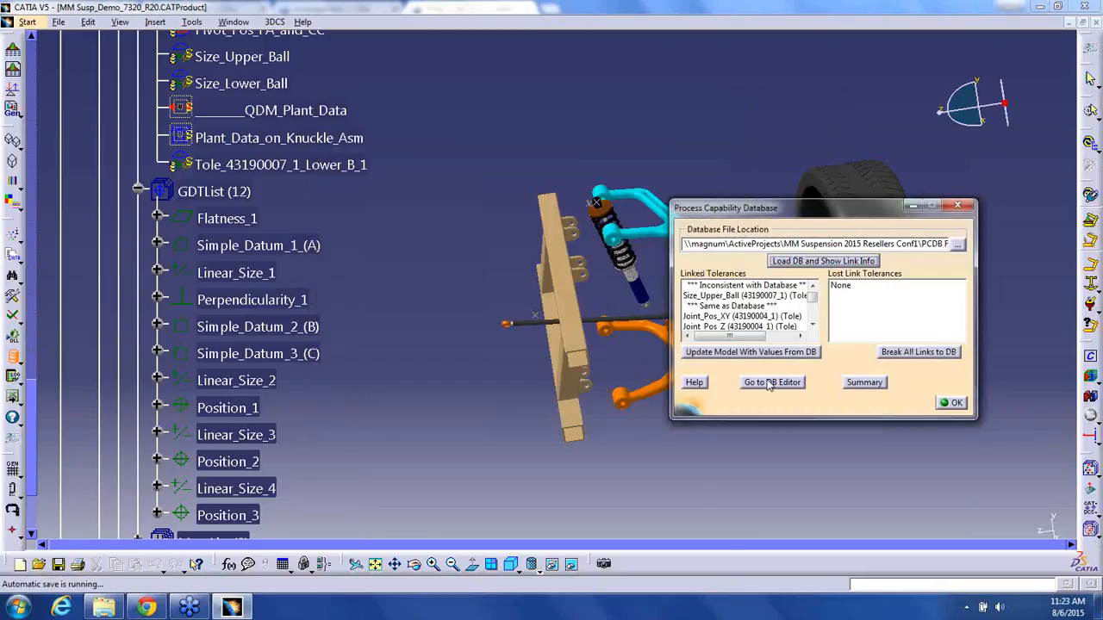
click(951, 402)
- Start a tolerance on points Lower_B_1 to Lower_B_4 of 43190007_1 and examine the feature and material filters offered for database linking
click(211, 191)
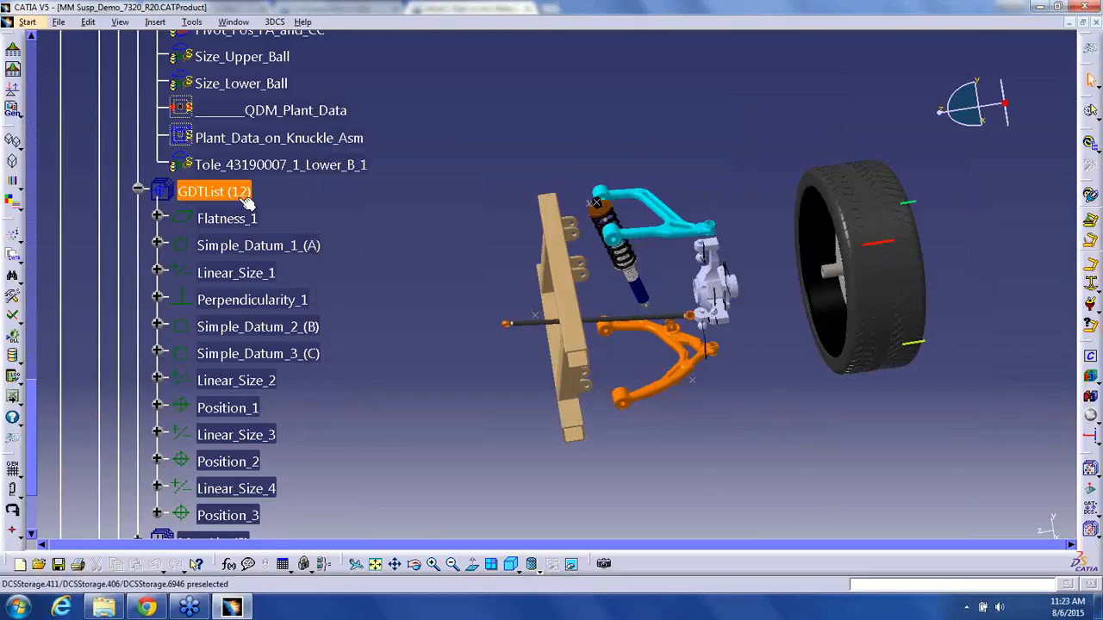
scroll(248, 204, up, 4)
scroll(247, 203, up, 3)
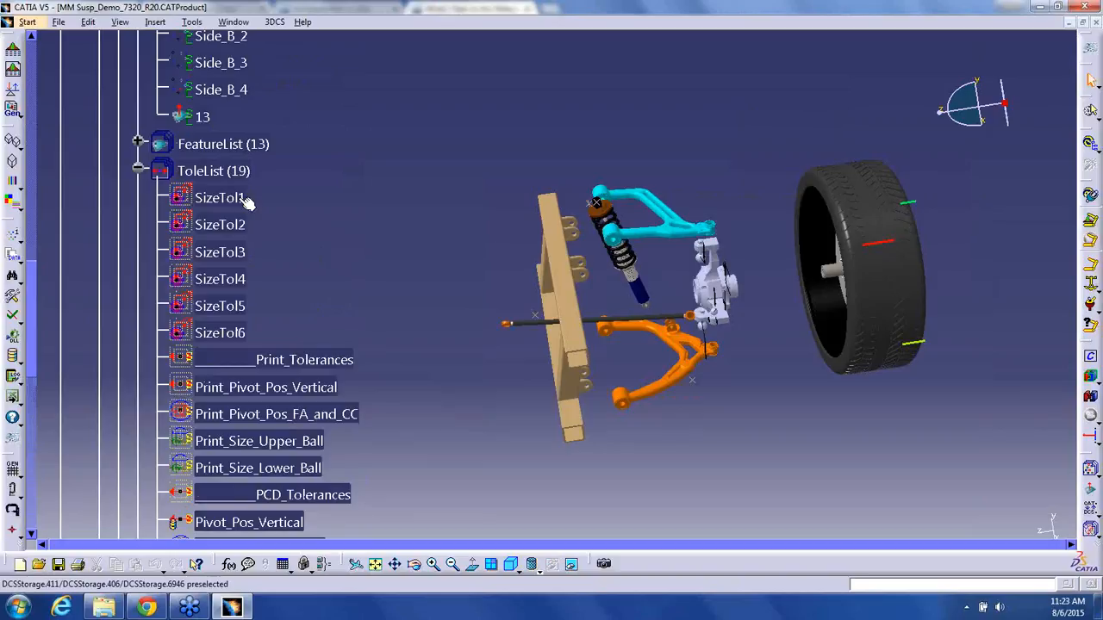
scroll(248, 203, up, 4)
right_click(243, 244)
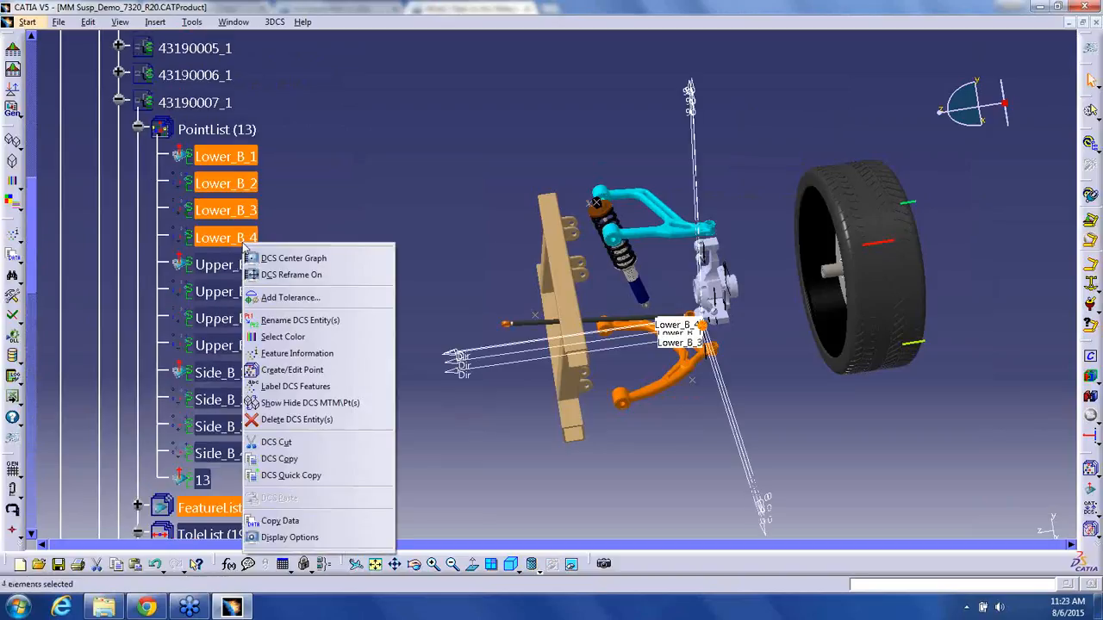
click(291, 298)
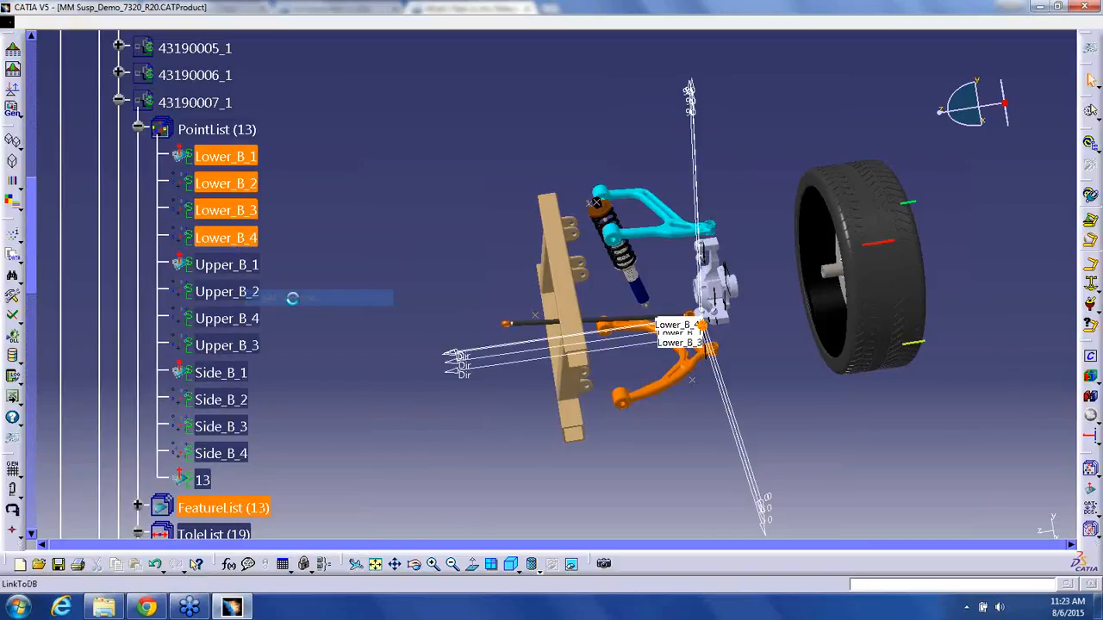
click(594, 176)
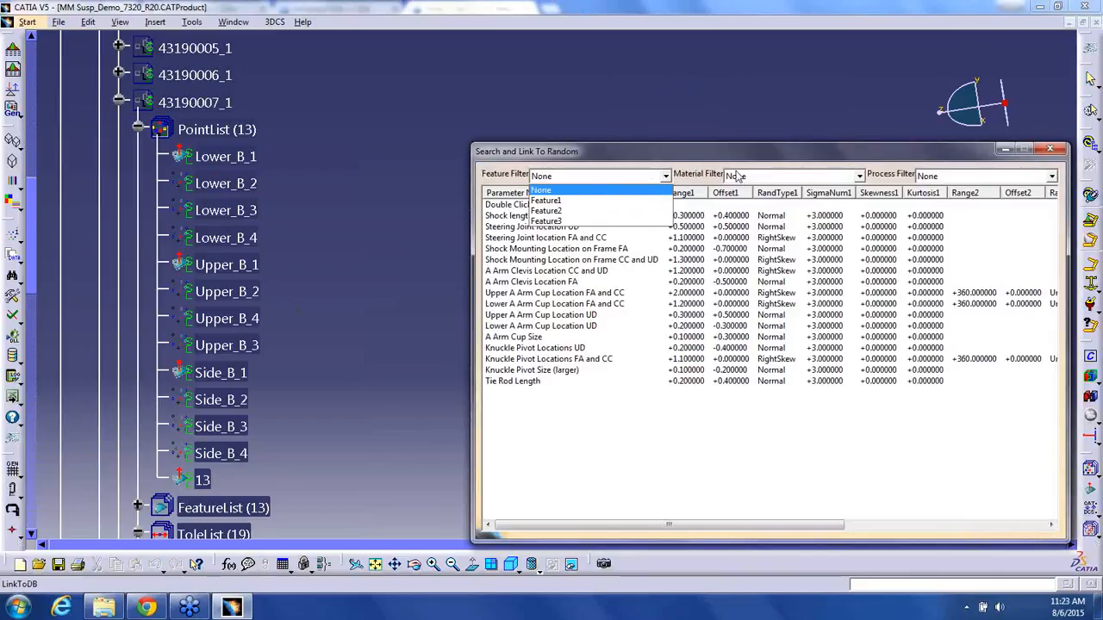
click(770, 177)
click(769, 178)
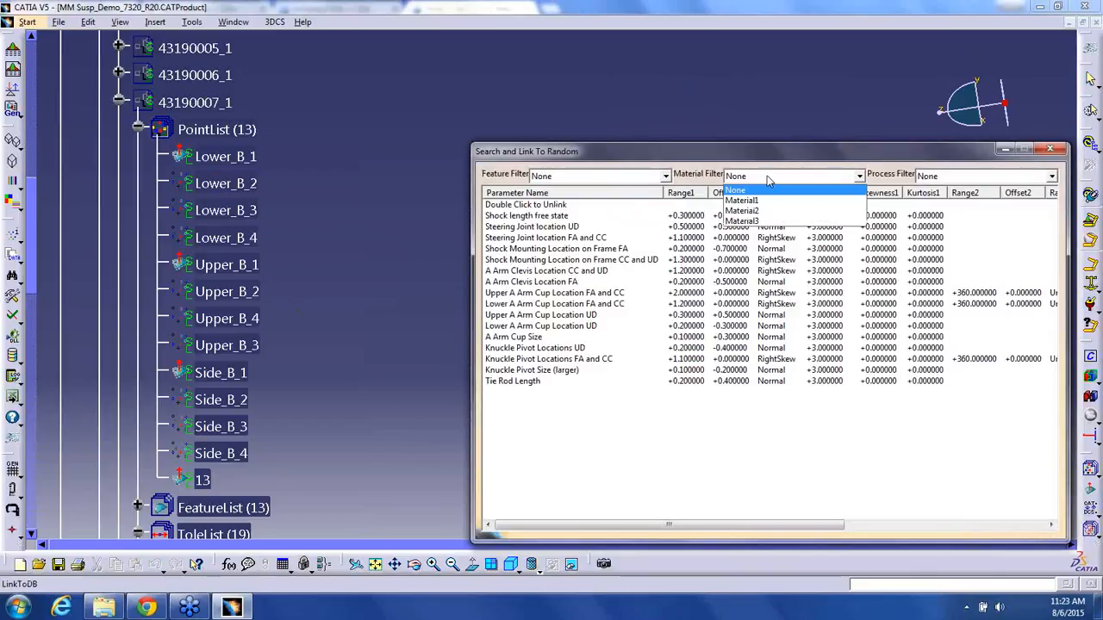
click(565, 175)
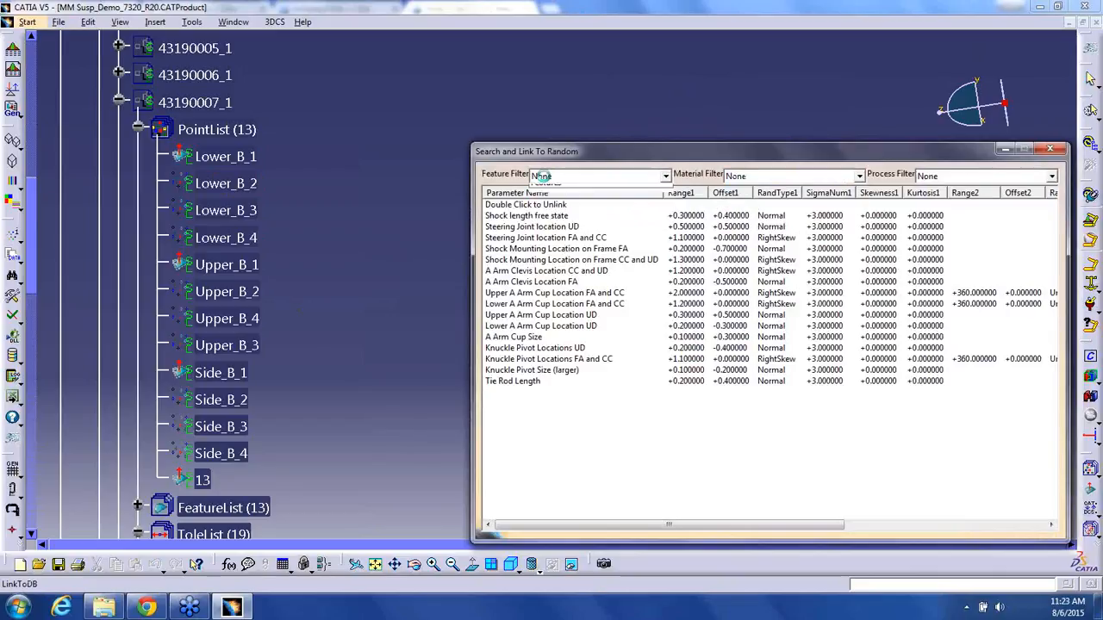
click(545, 177)
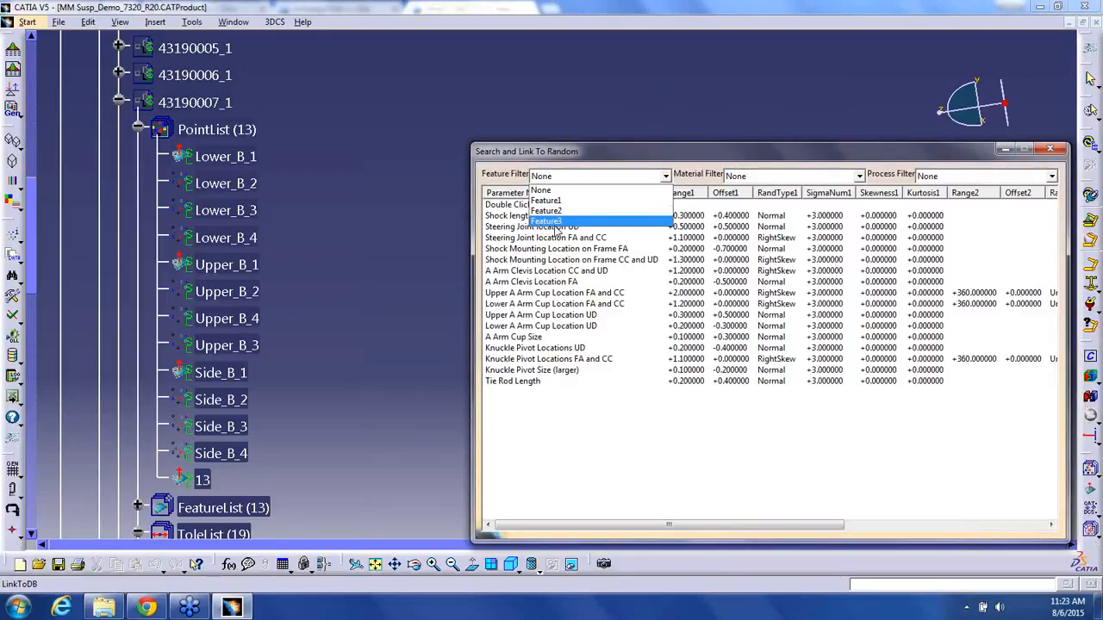
click(665, 276)
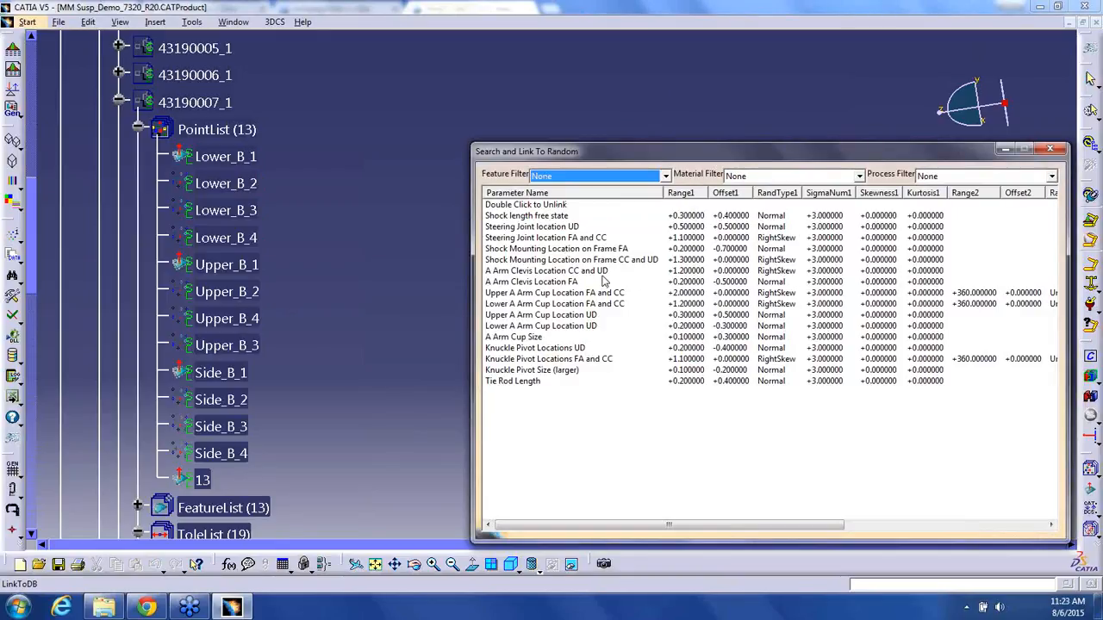
click(1049, 149)
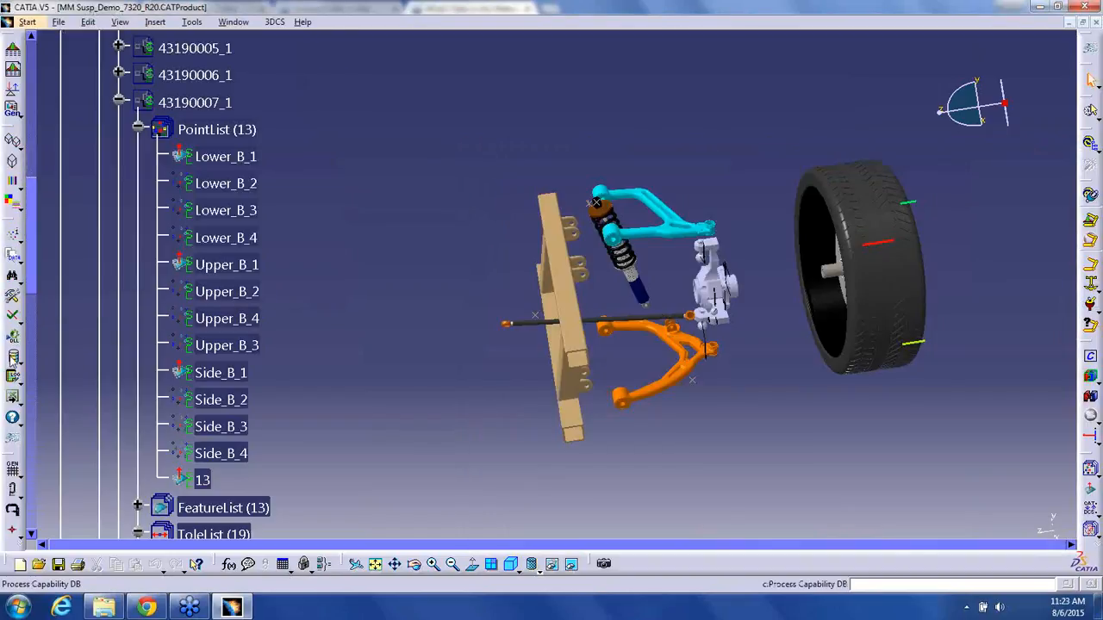
- Update the model's linked tolerances with the values from the currently assigned process capability database
click(12, 360)
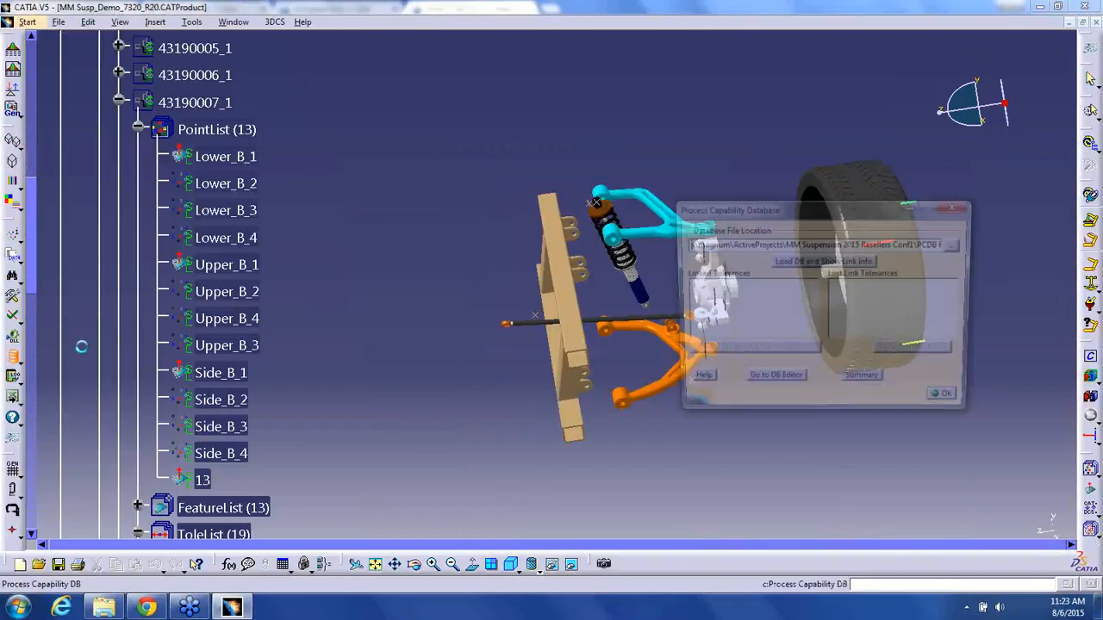
click(767, 353)
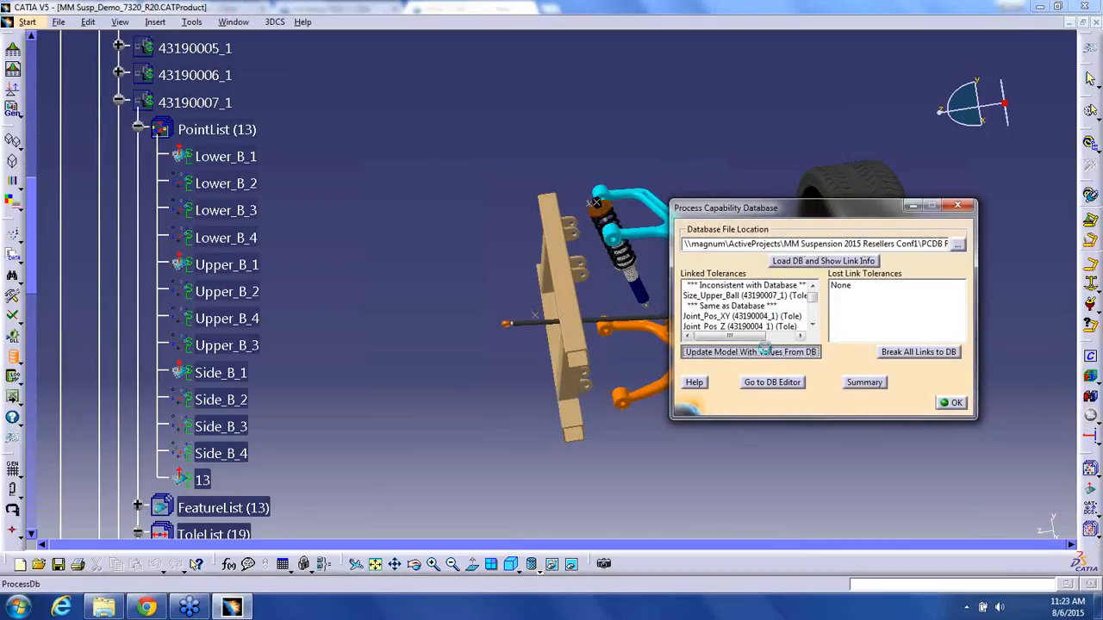
click(588, 336)
- Assign DCS_PCDB_Example as the process capability database, load its link information and update the model from it
click(957, 244)
click(628, 228)
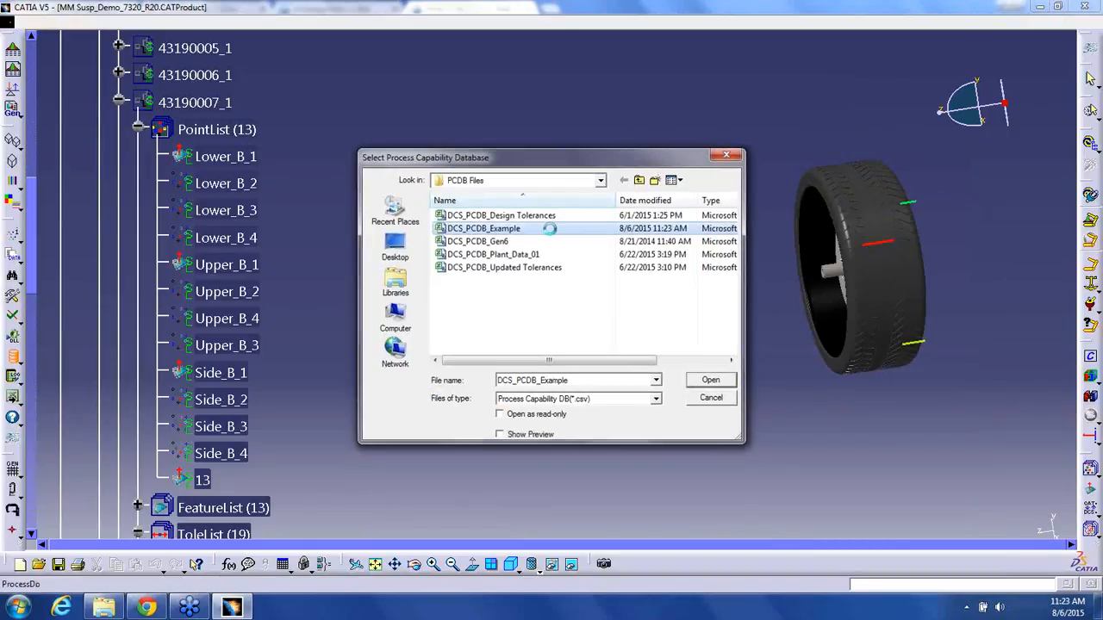
double_click(557, 229)
click(787, 262)
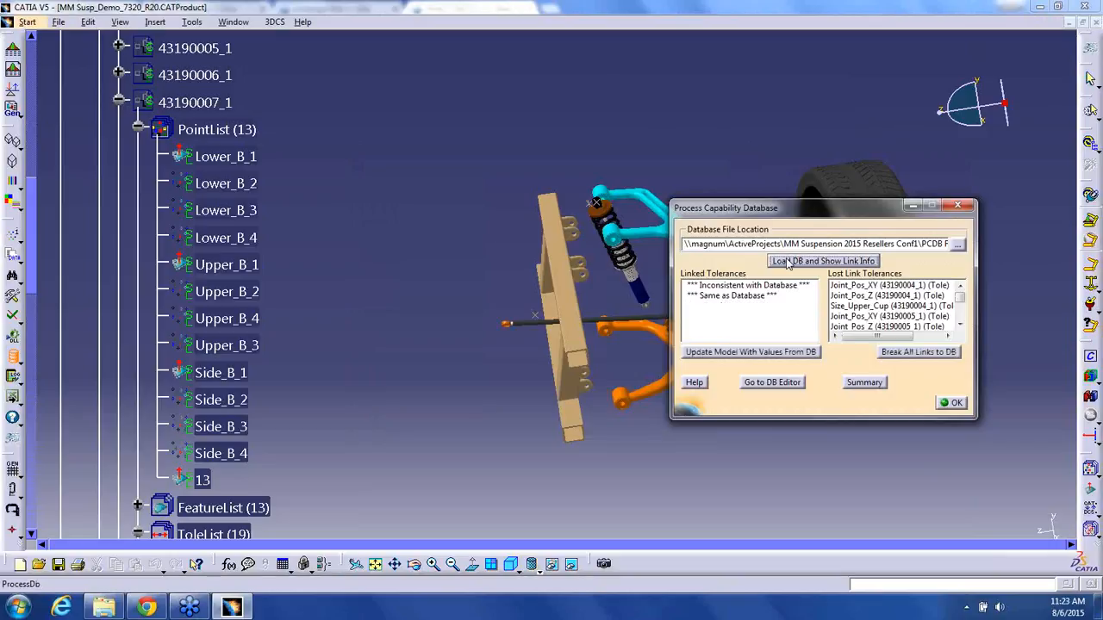
click(781, 355)
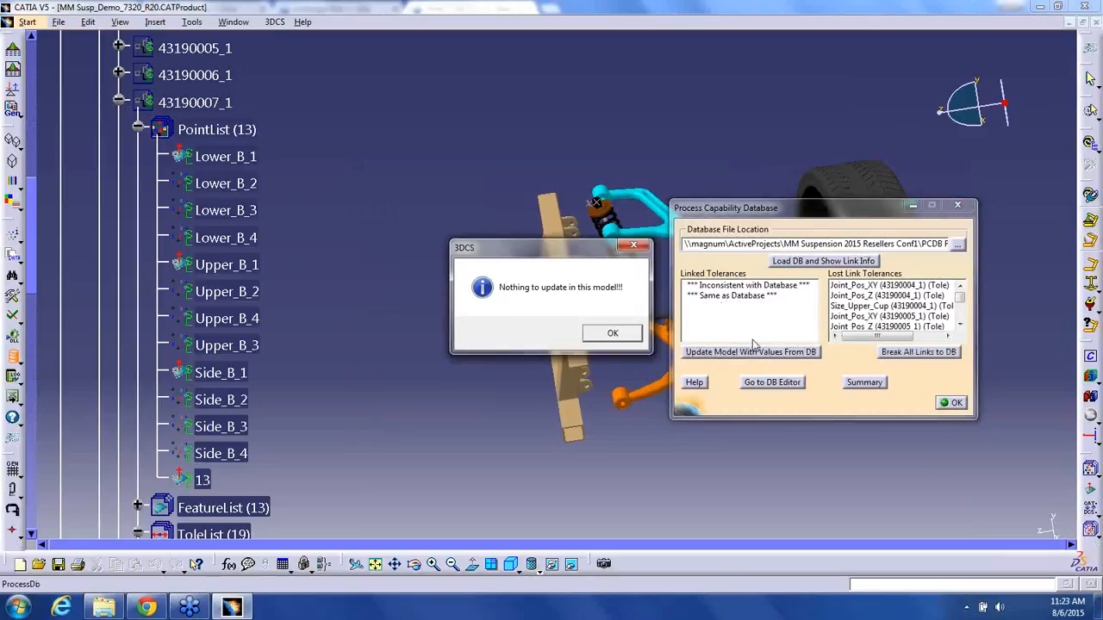
click(597, 335)
click(951, 402)
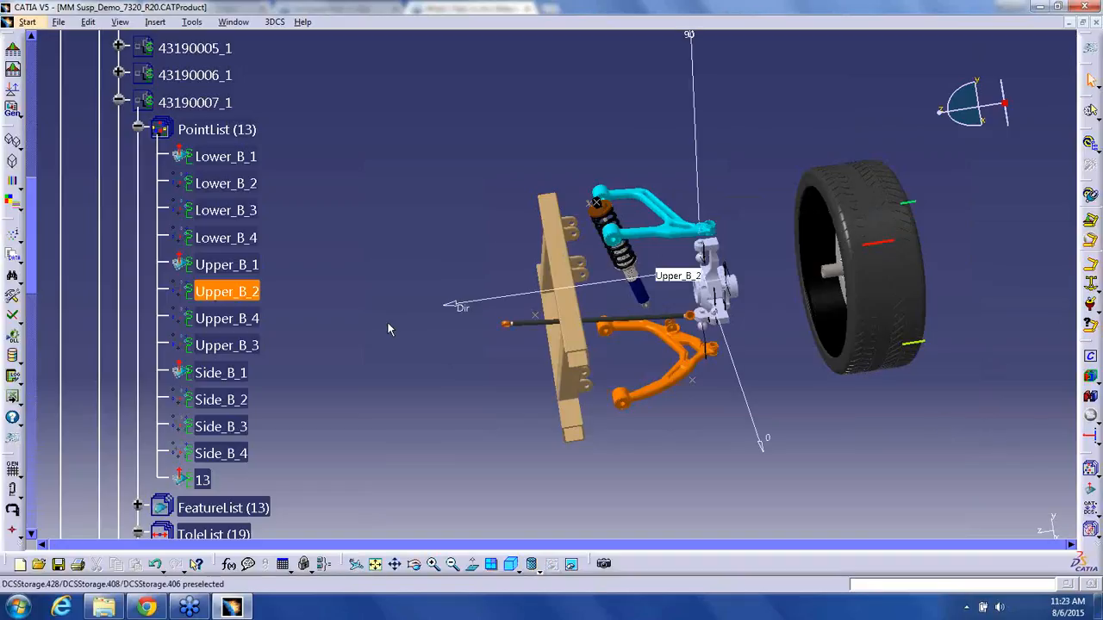
click(13, 355)
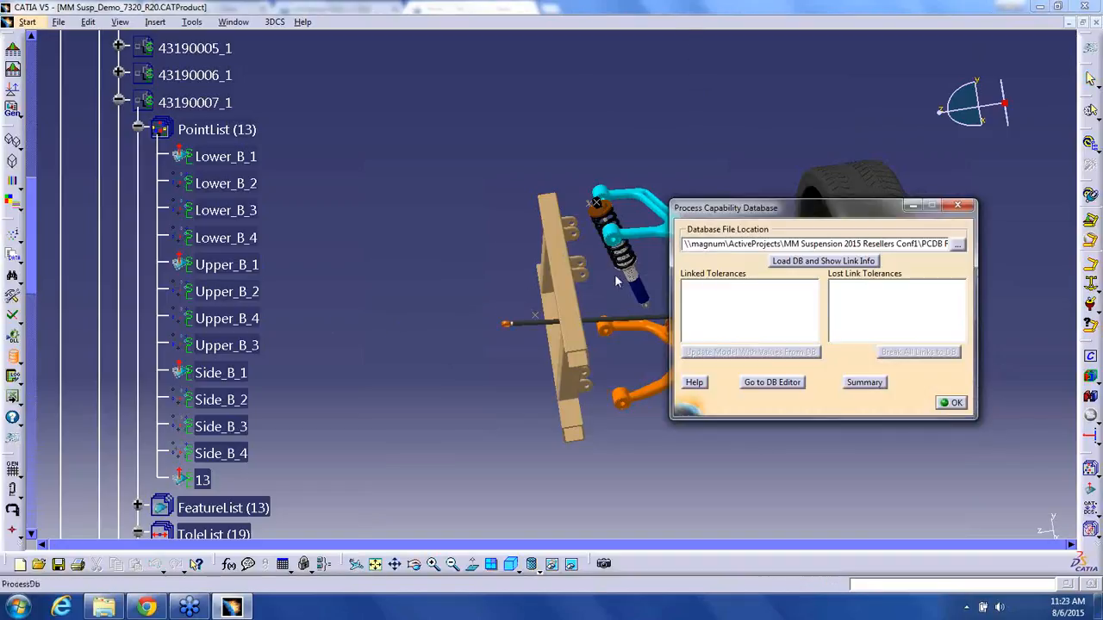
click(956, 403)
- Add a feature tolerance to points Lower_B_1 through Lower_B_4 of 43190007_1 and open its database link list
click(228, 159)
shift+click(231, 244)
right_click(231, 245)
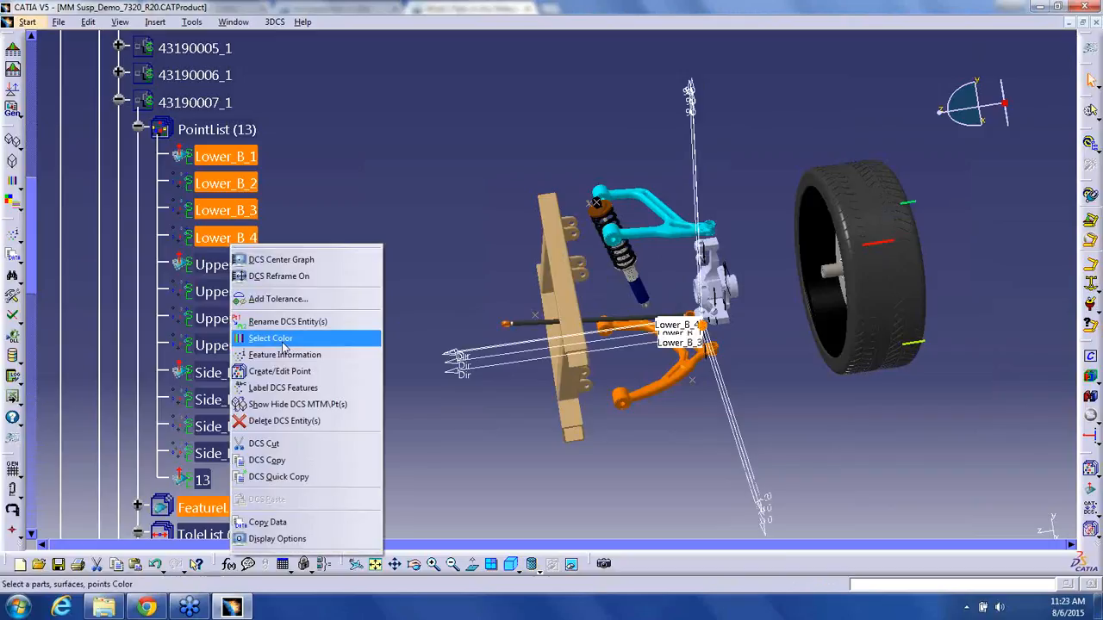
click(274, 298)
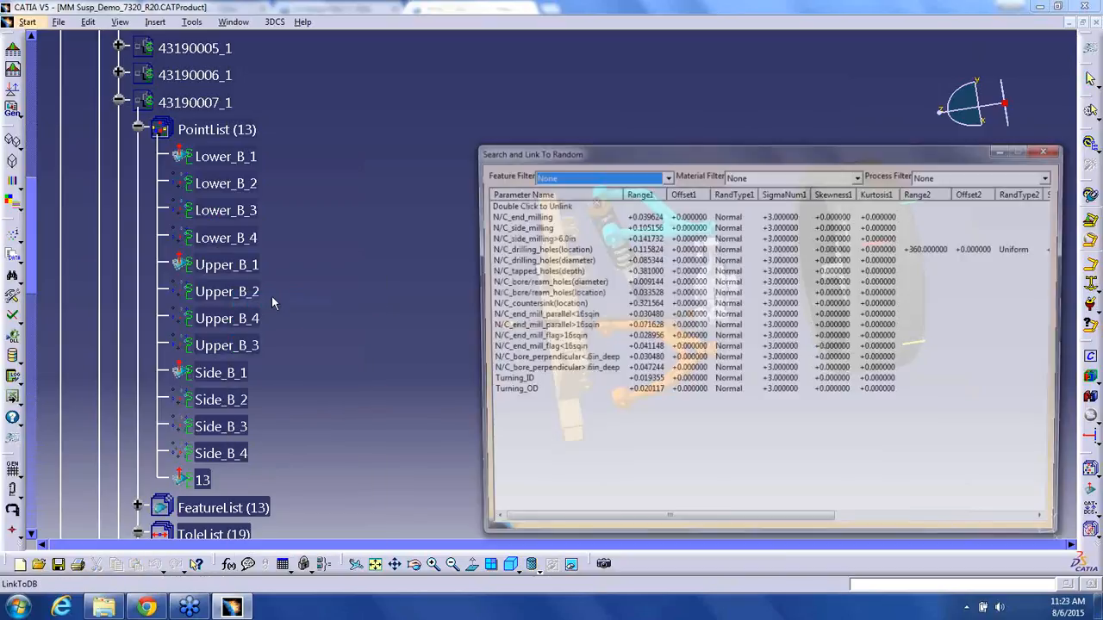
- Filter the database entries by feature Surface and material Steel, link the tolerance to N/C_side_milling and accept it
click(604, 176)
click(606, 205)
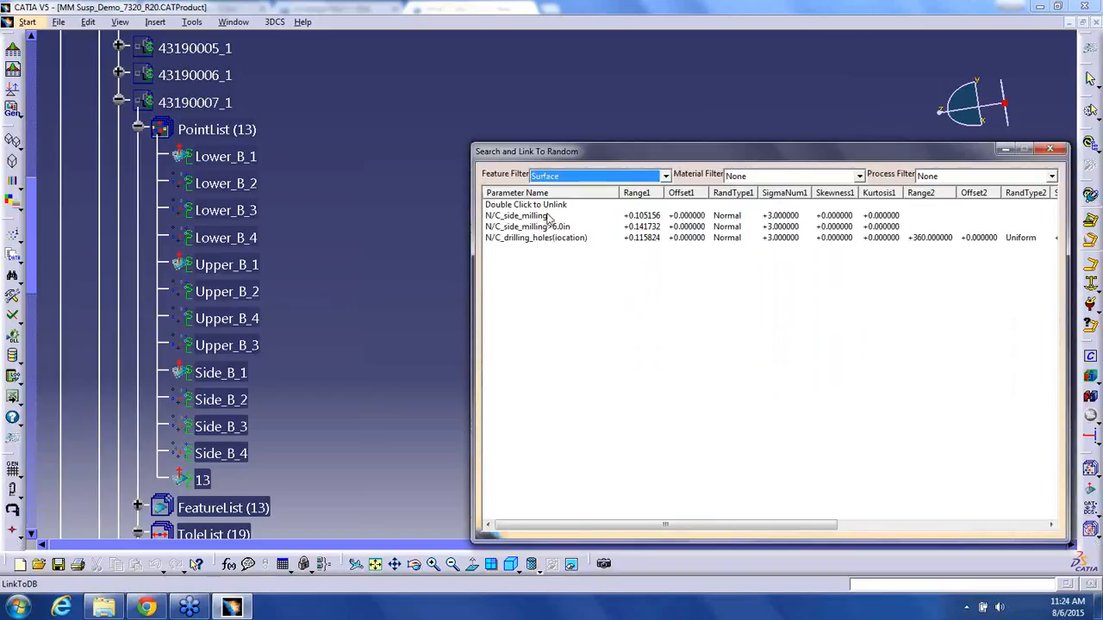
click(779, 176)
click(771, 200)
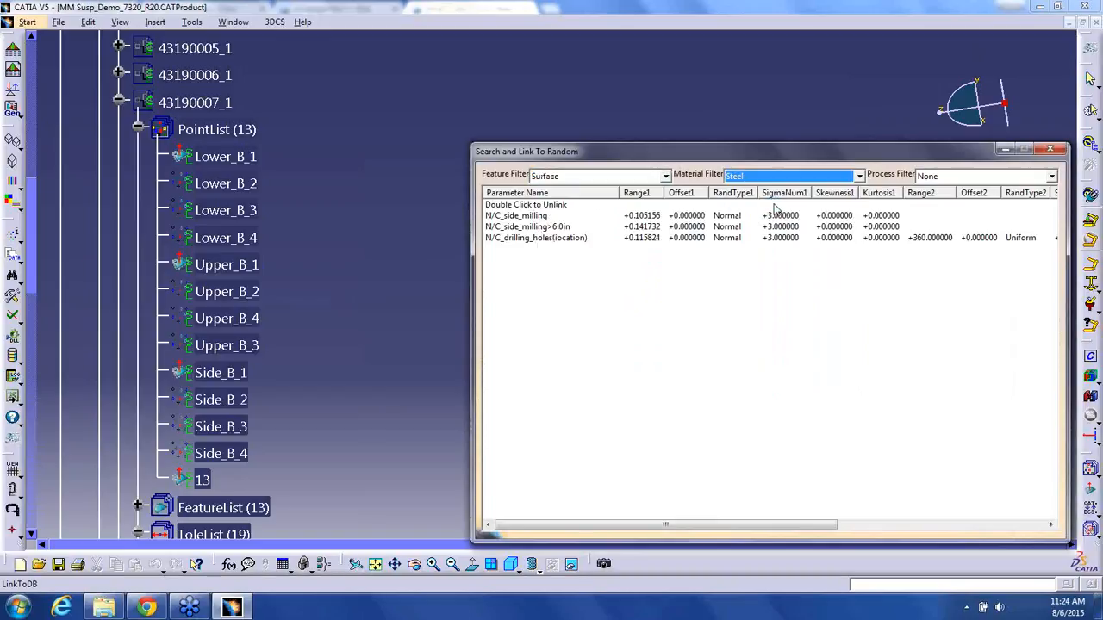
click(960, 176)
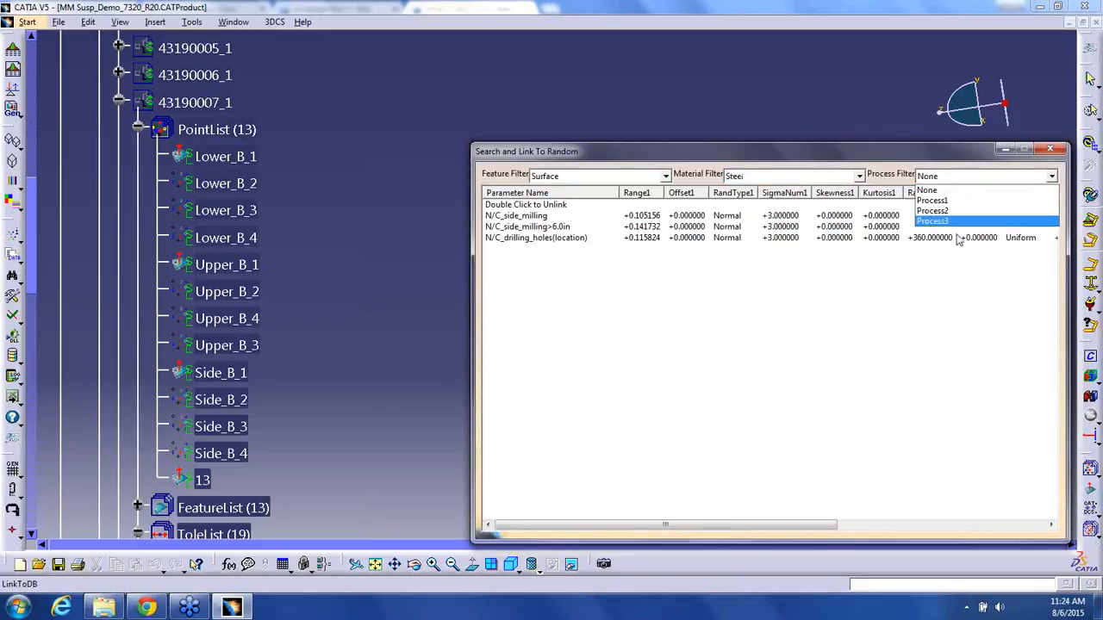
click(930, 200)
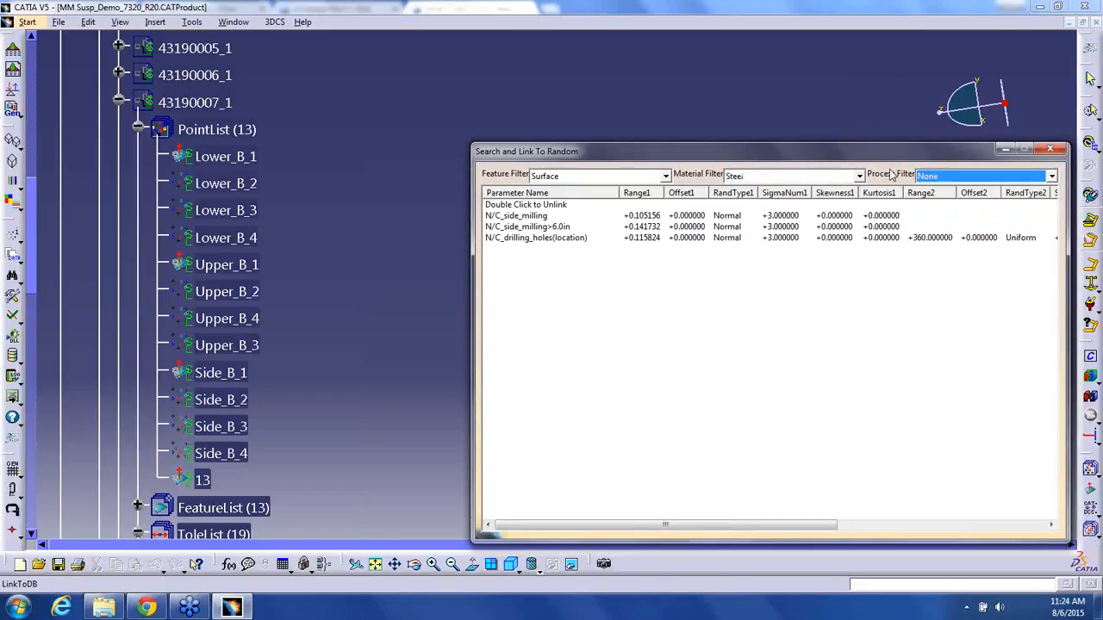
click(544, 216)
double_click(544, 216)
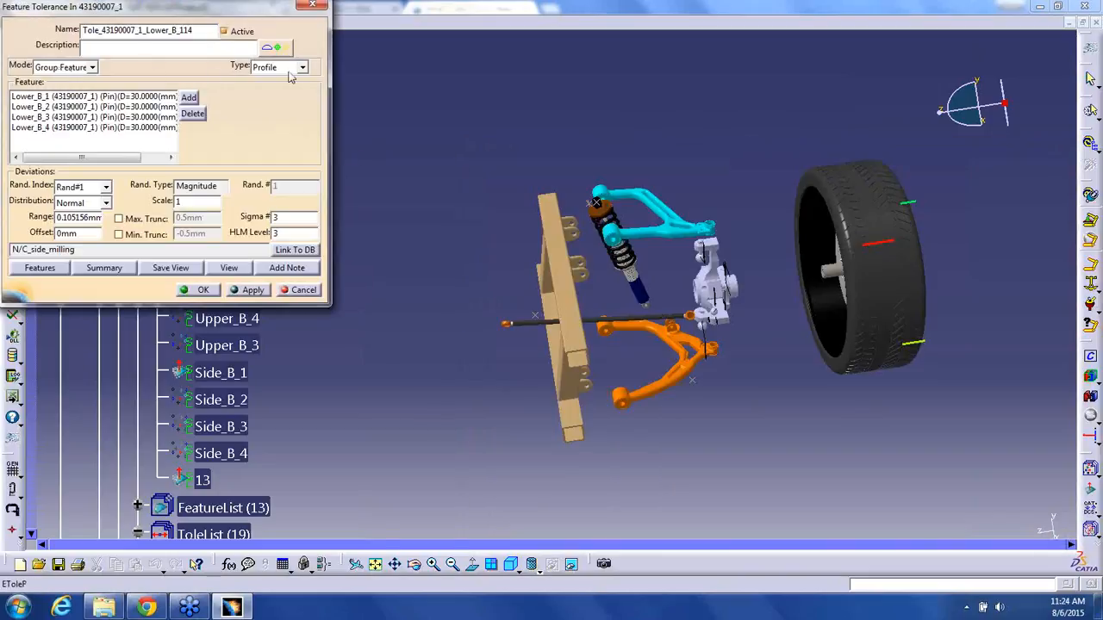
drag(59, 217, 108, 218)
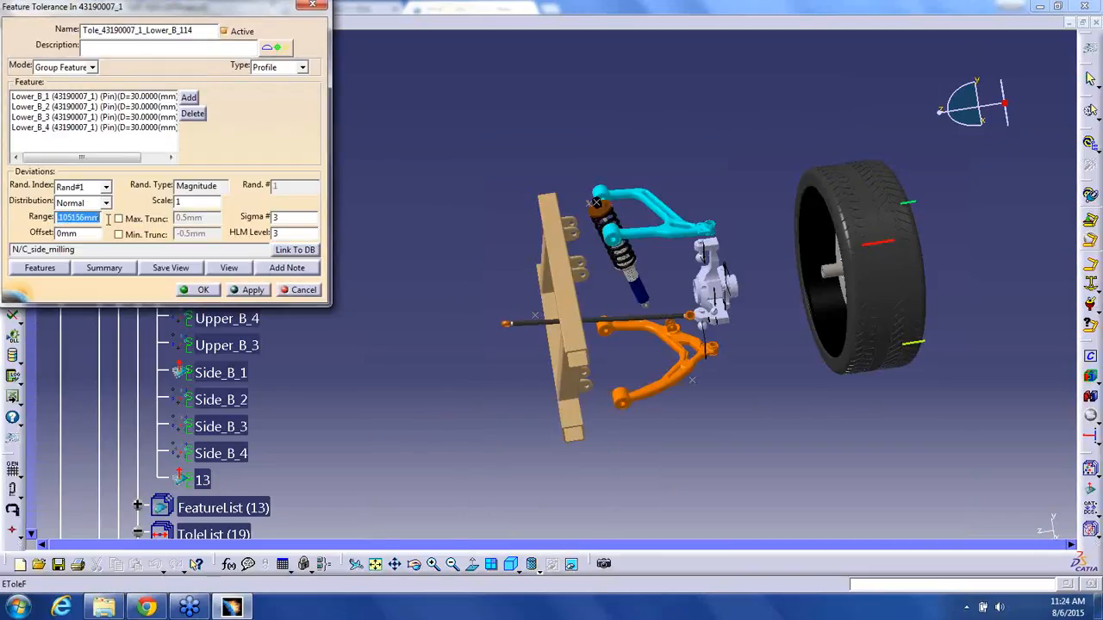
click(206, 290)
- Delete the two added feature tolerances Tole_43190007_1_Lower_B_1 and Tole_43190007_1_Lower_B_114 from the tolerance list of part 43190007_1
scroll(363, 305, down, 6)
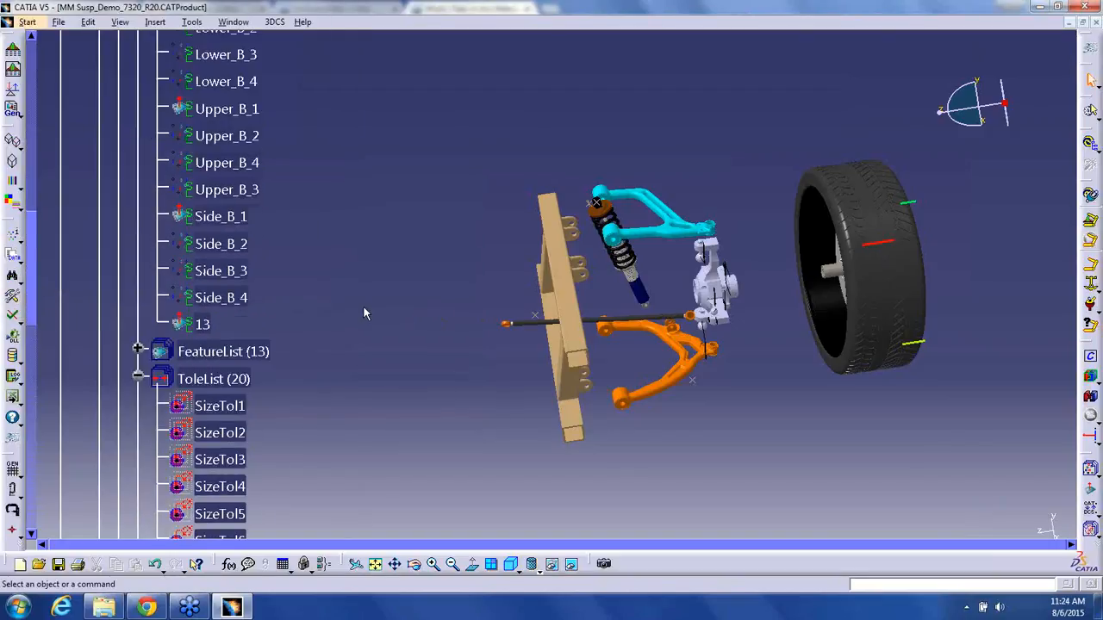
scroll(363, 314, down, 2)
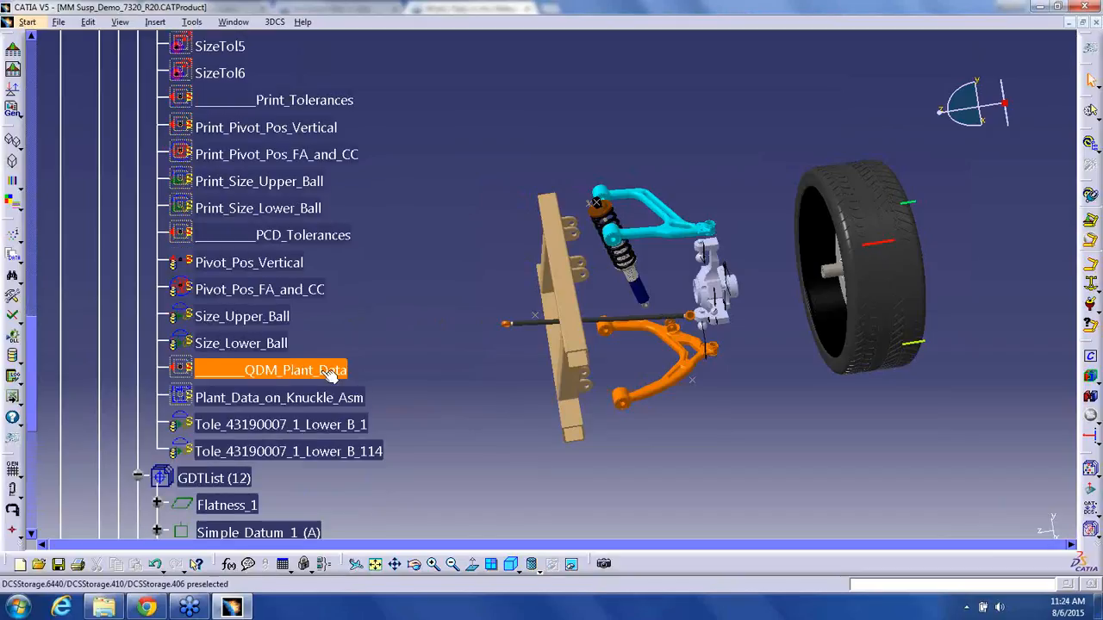
click(326, 372)
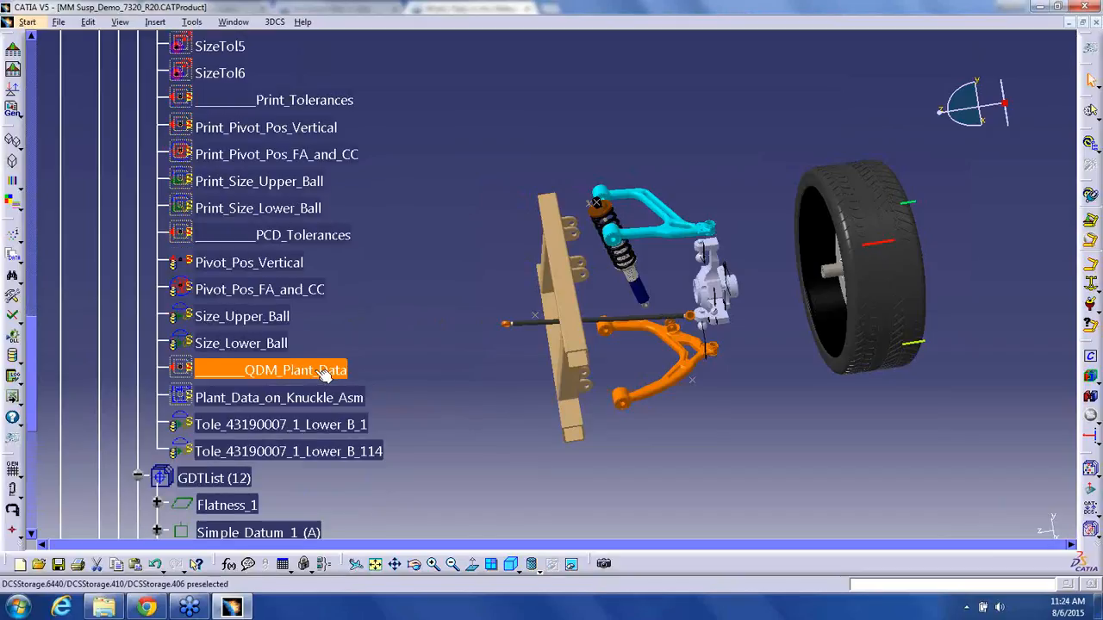
click(300, 428)
right_click(318, 453)
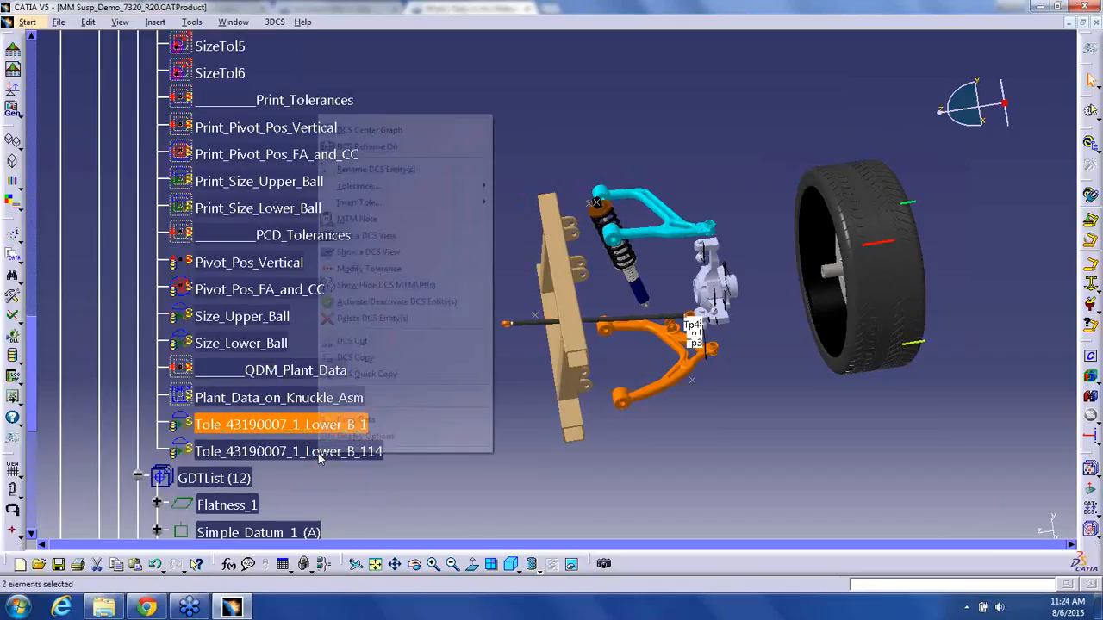
click(386, 318)
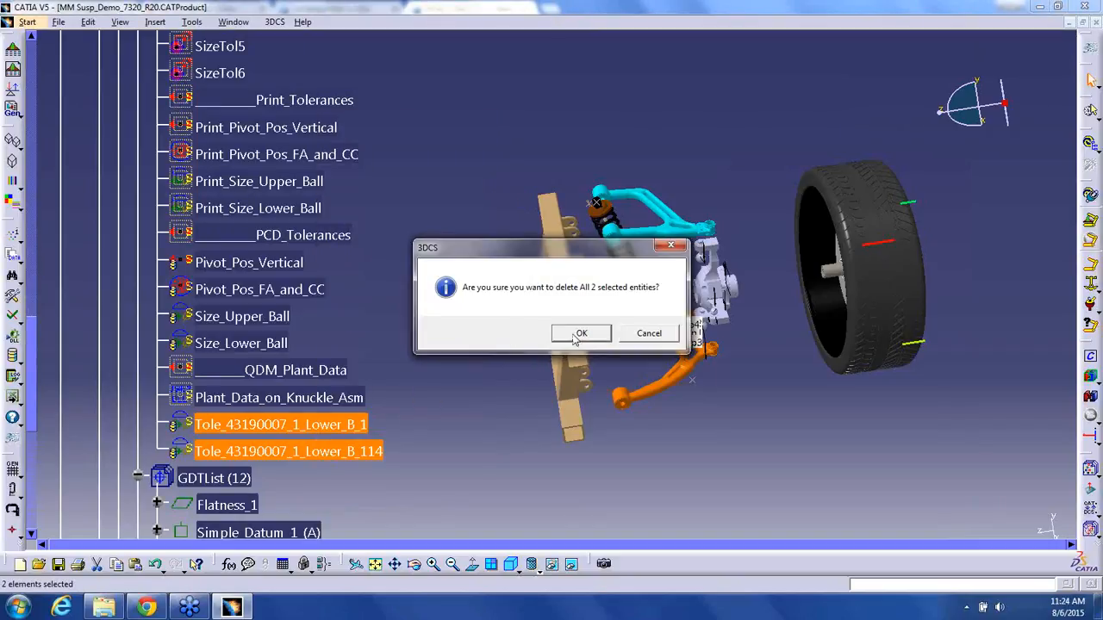
click(575, 338)
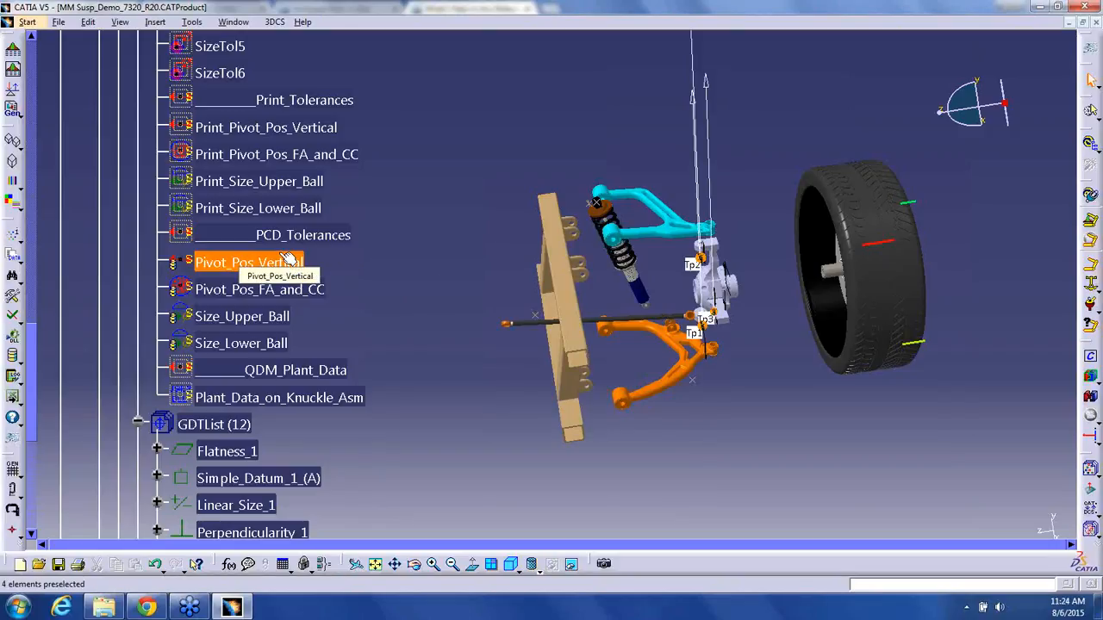
- Deactivate the four PCD tolerances of 43190007_1, from Pivot_Pos_Vertical through Size_Lower_Ball
click(251, 347)
shift+click(259, 268)
right_click(252, 257)
click(345, 441)
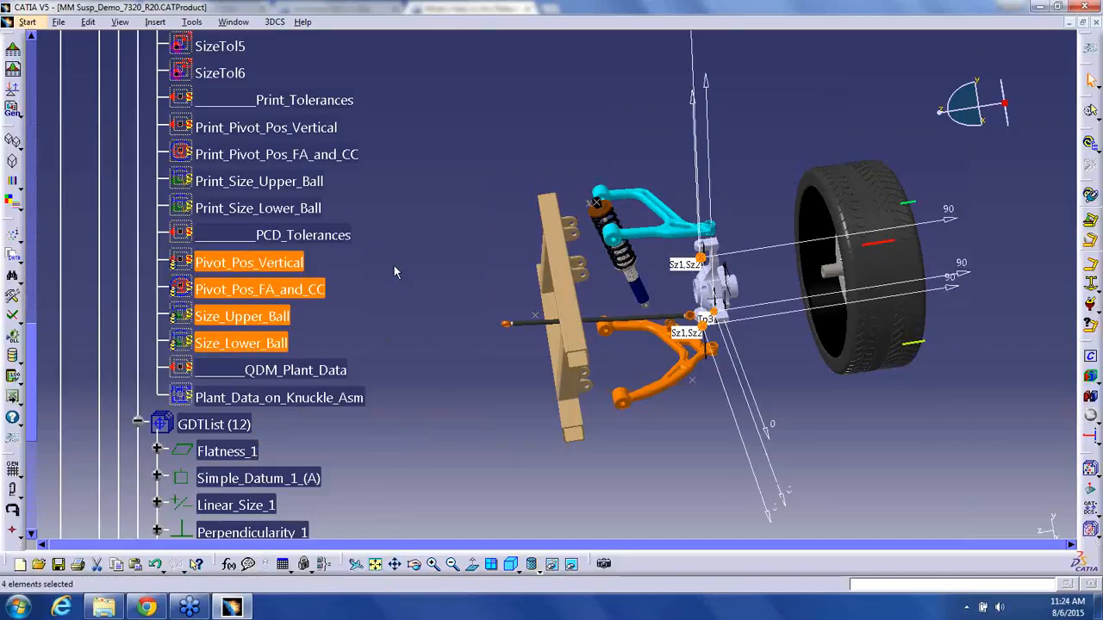
click(394, 273)
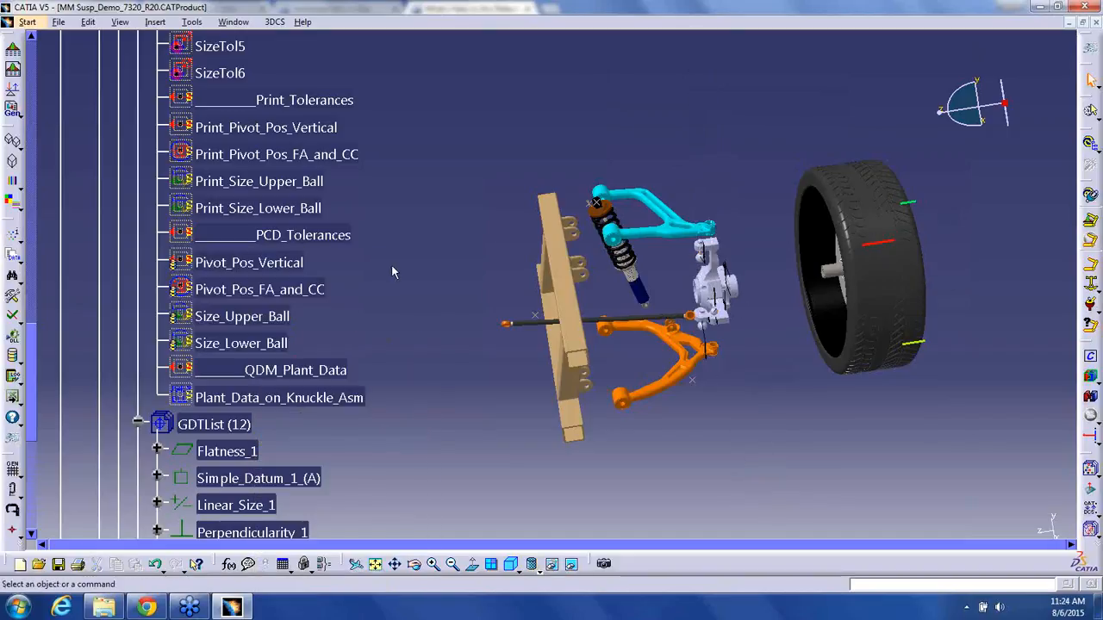
- Activate the four print tolerances of 43190007_1, from Print_Pivot_Pos_Vertical through Print_Size_Lower_Ball
shift+click(293, 208)
right_click(293, 208)
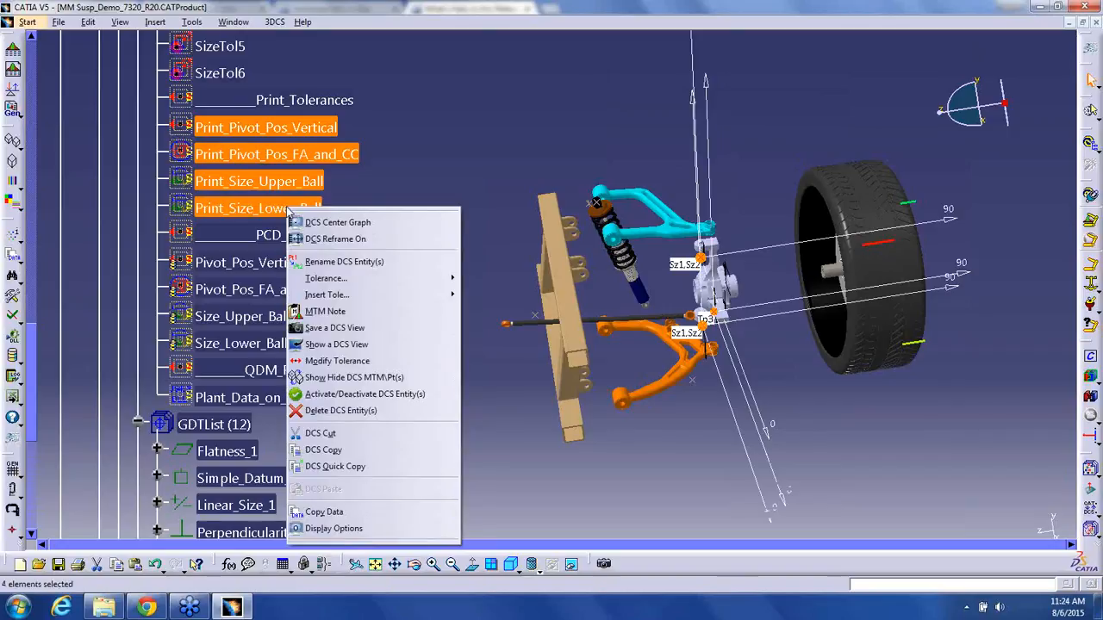
click(360, 394)
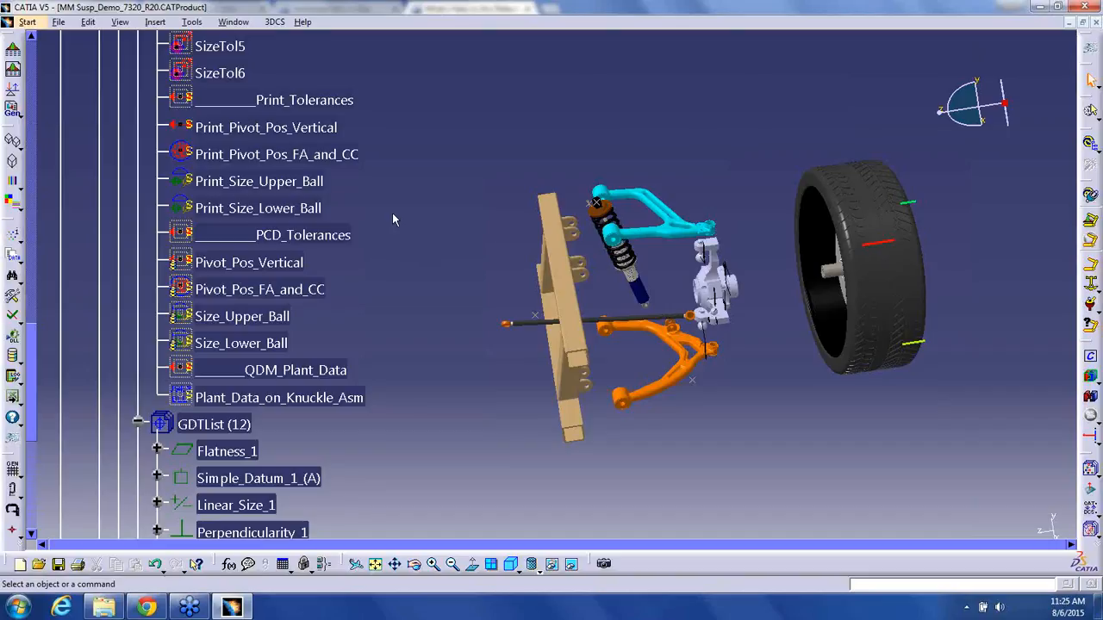
- Collapse the tolerance list of part 43190007_1 in the model tree
scroll(425, 159, up, 1)
scroll(424, 152, up, 4)
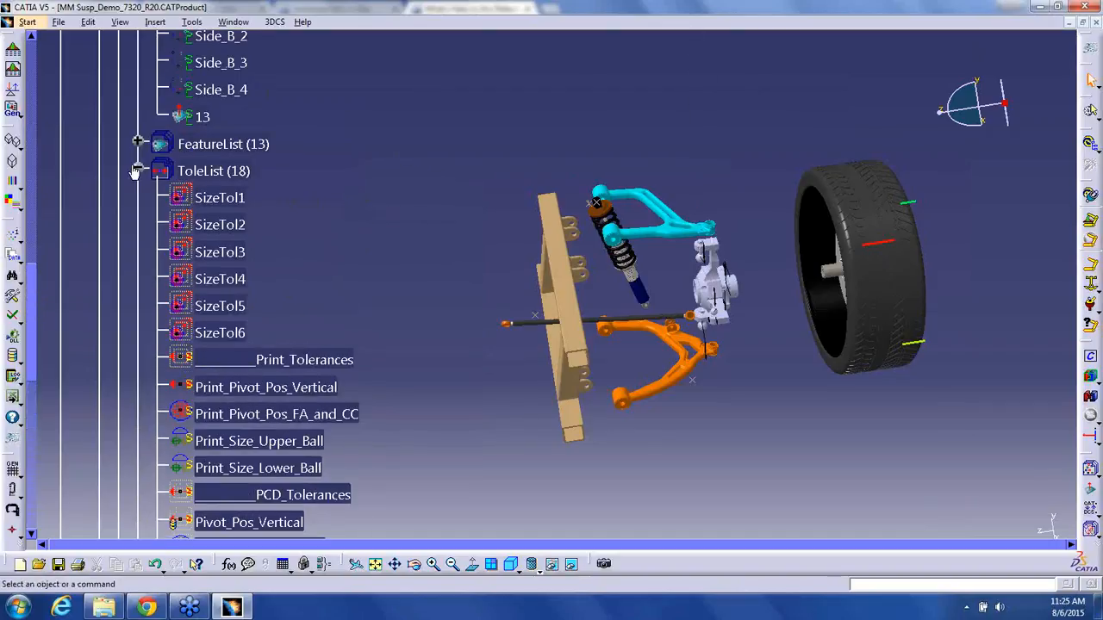
click(138, 171)
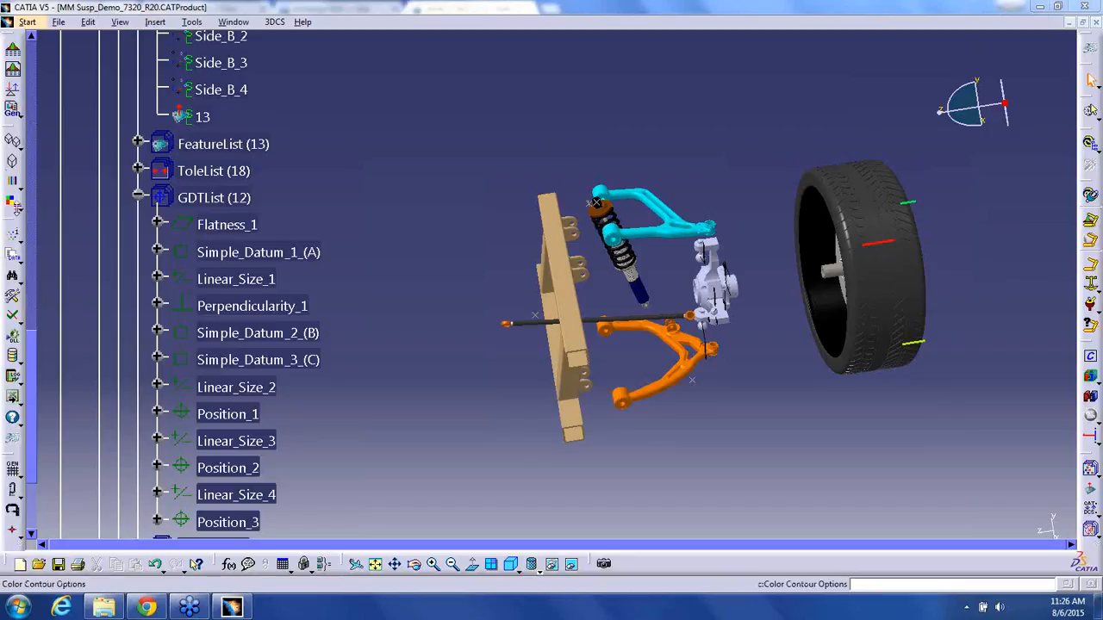
- Run a nominal build of the suspension to examine its deviation colour contour, and return the parts to their separated positions
click(19, 210)
click(395, 165)
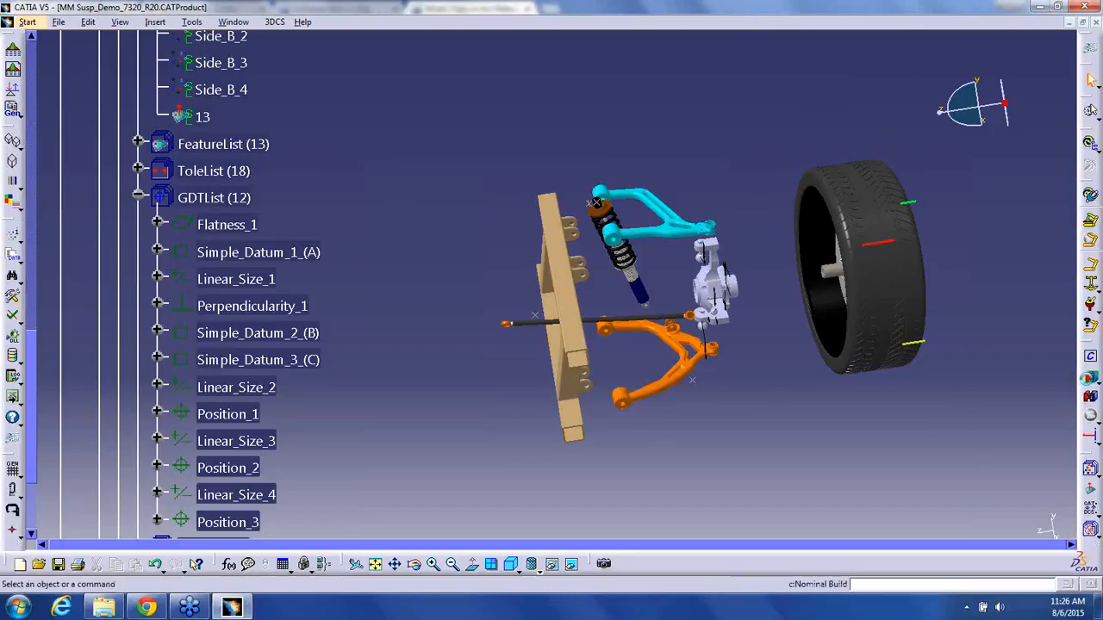
click(1090, 379)
middle_drag(652, 416, 722, 388)
scroll(722, 388, up, 5)
scroll(722, 388, up, 3)
scroll(722, 388, up, 8)
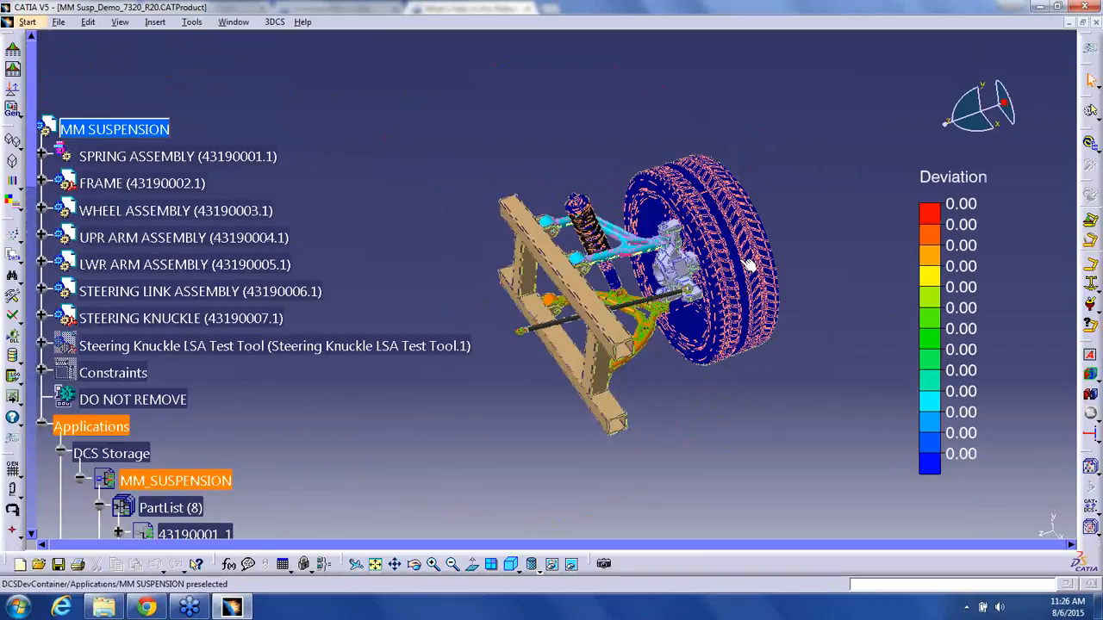
click(1090, 356)
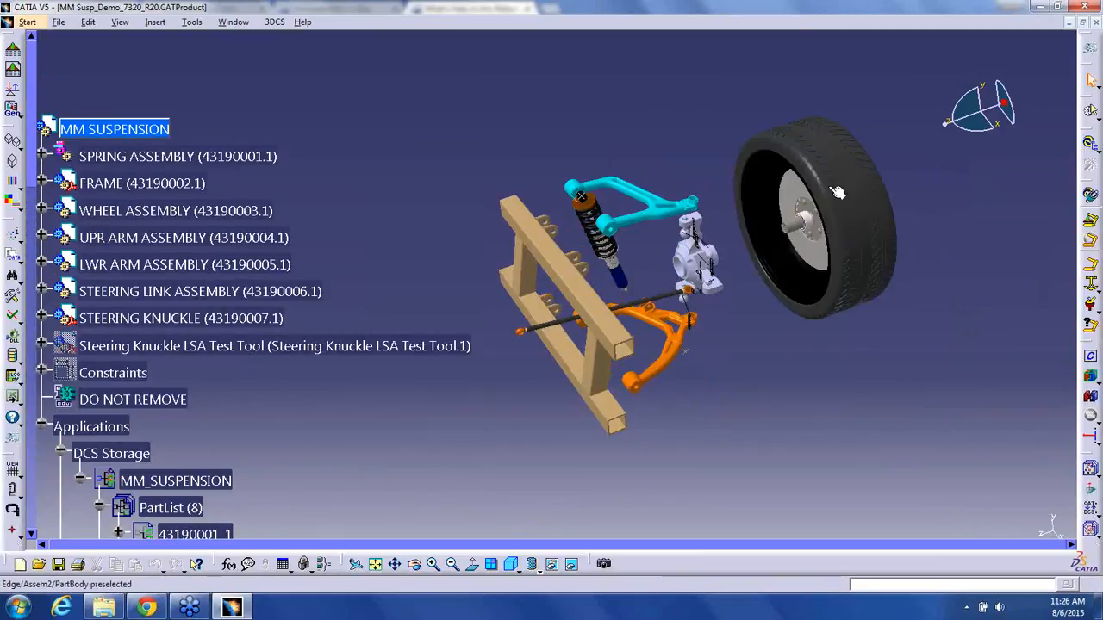
- Deactivate the part colour contour for the wheel, part 43190013_1 in the part list of 43190003_1
click(837, 193)
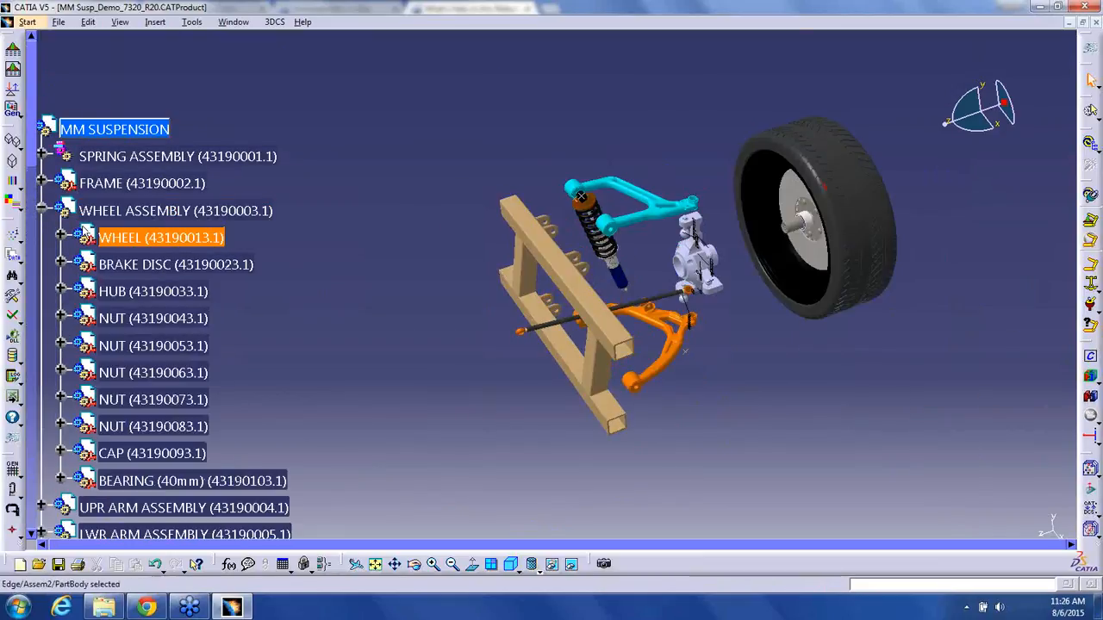
click(111, 240)
scroll(340, 271, down, 5)
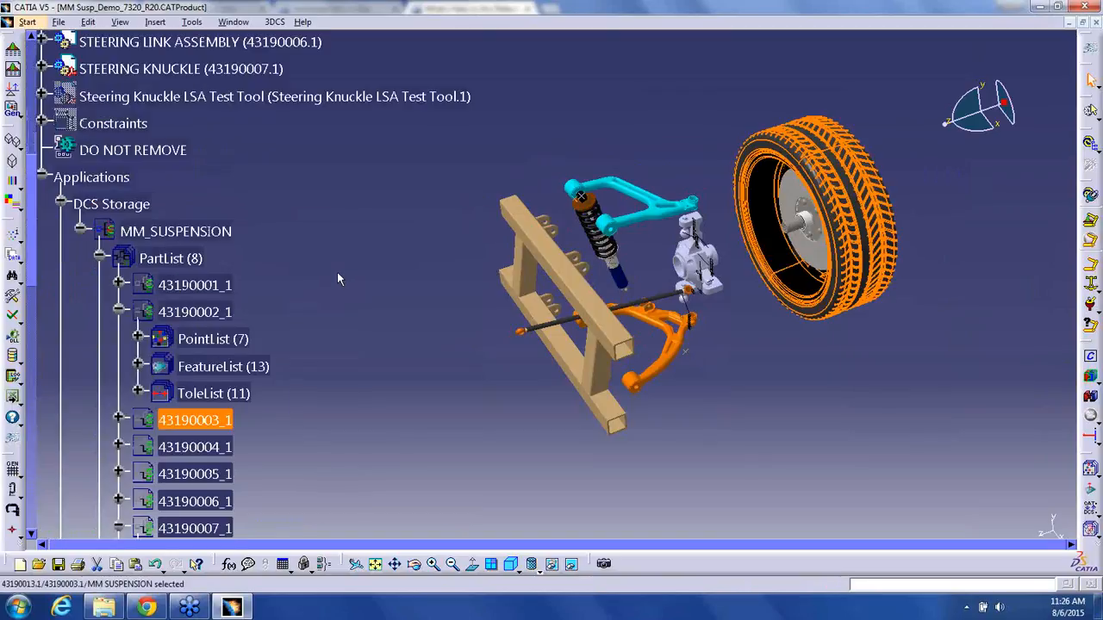
scroll(337, 279, down, 3)
click(119, 316)
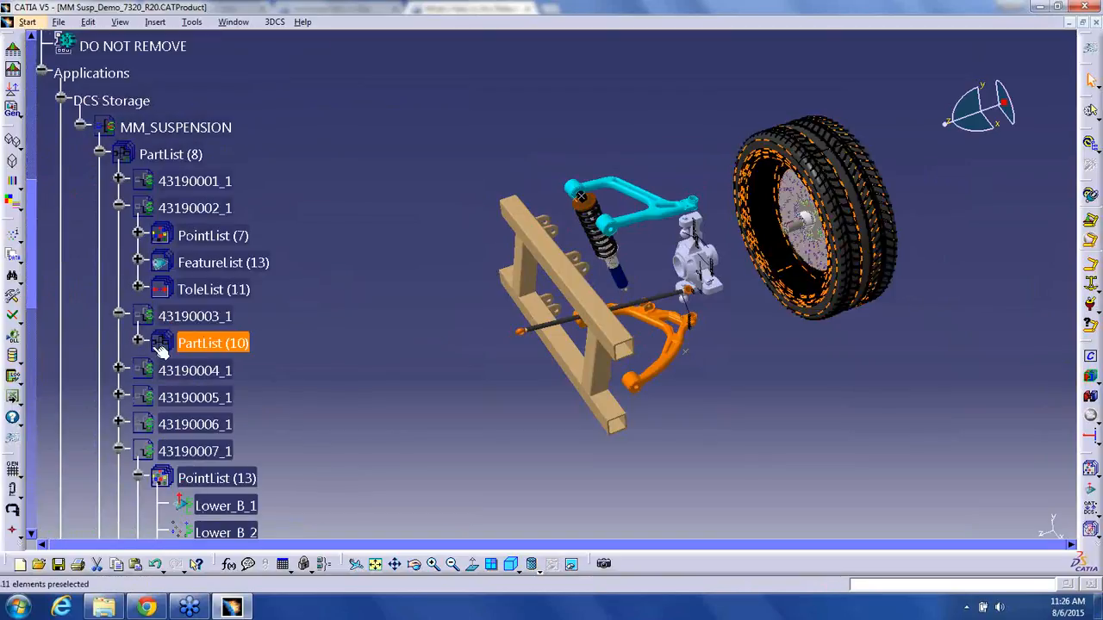
double_click(212, 342)
right_click(240, 274)
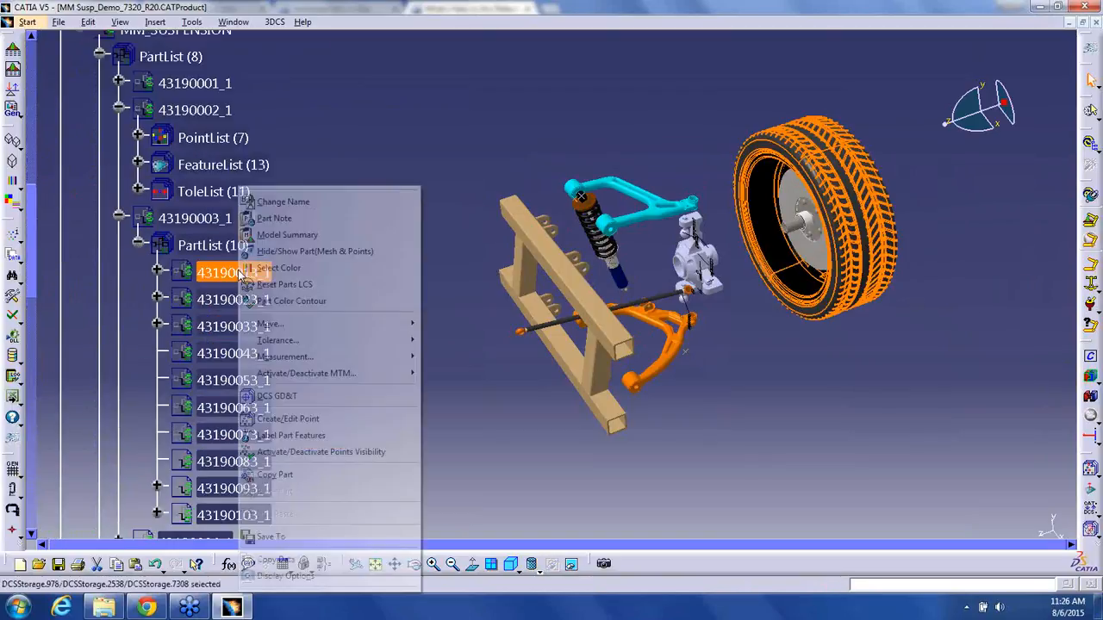
click(289, 301)
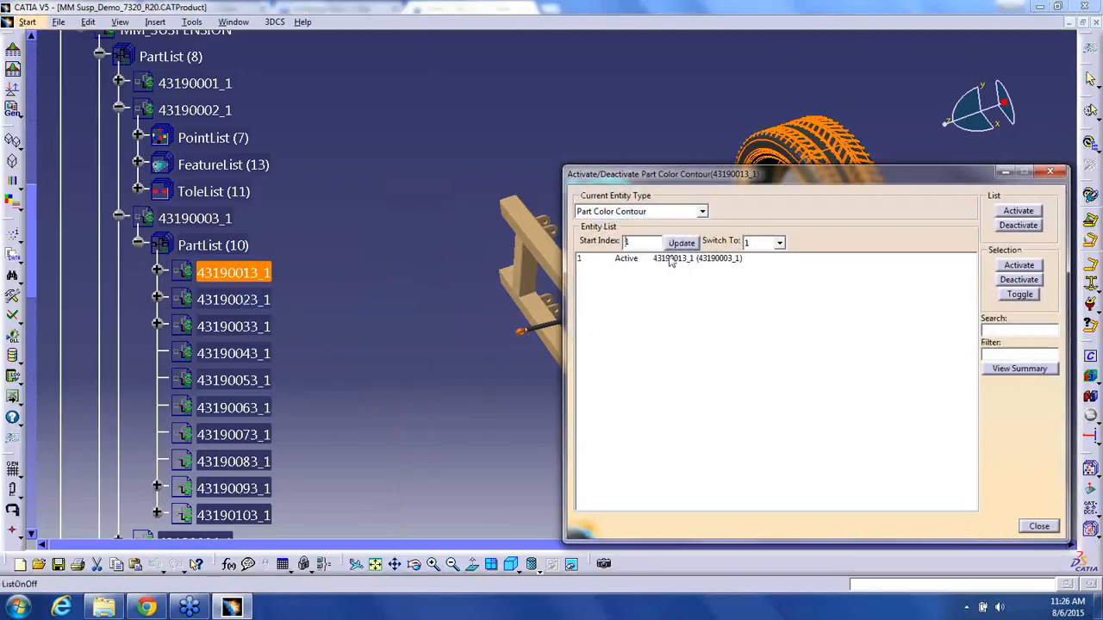
click(670, 258)
click(1019, 280)
click(1040, 526)
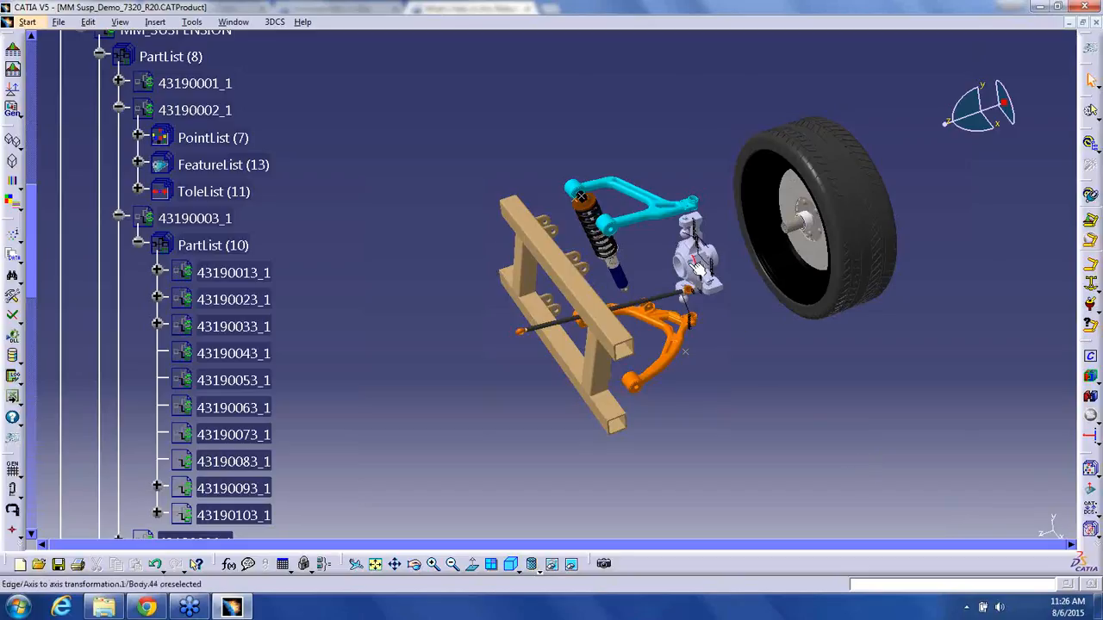
- Activate the part colour contour for the steering knuckle, part 43190007_1
scroll(322, 285, up, 5)
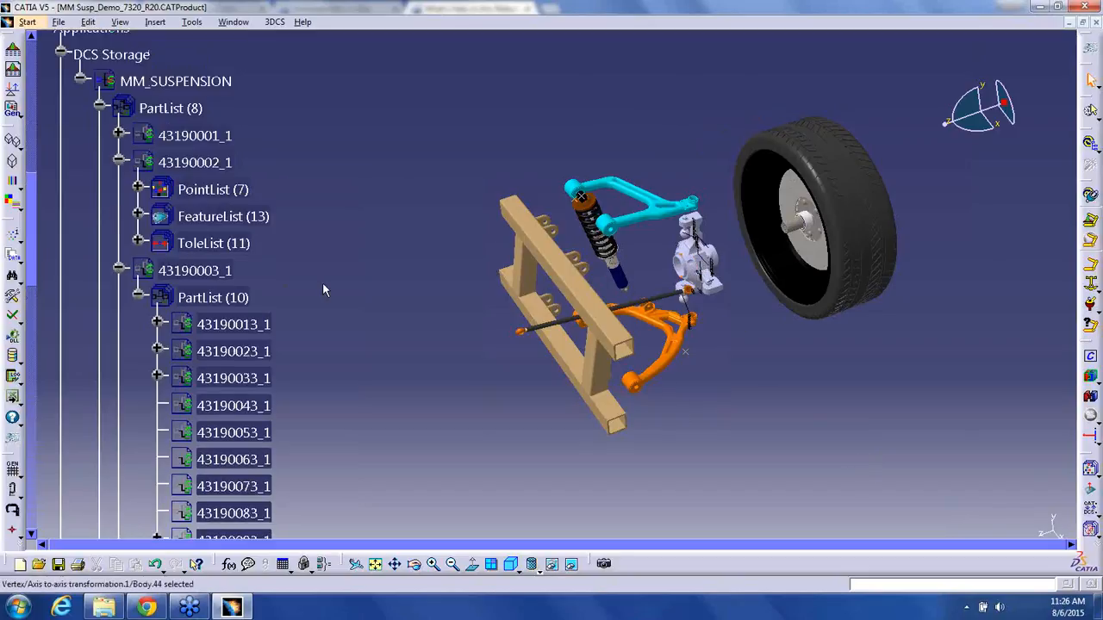
scroll(322, 285, down, 5)
scroll(319, 289, down, 4)
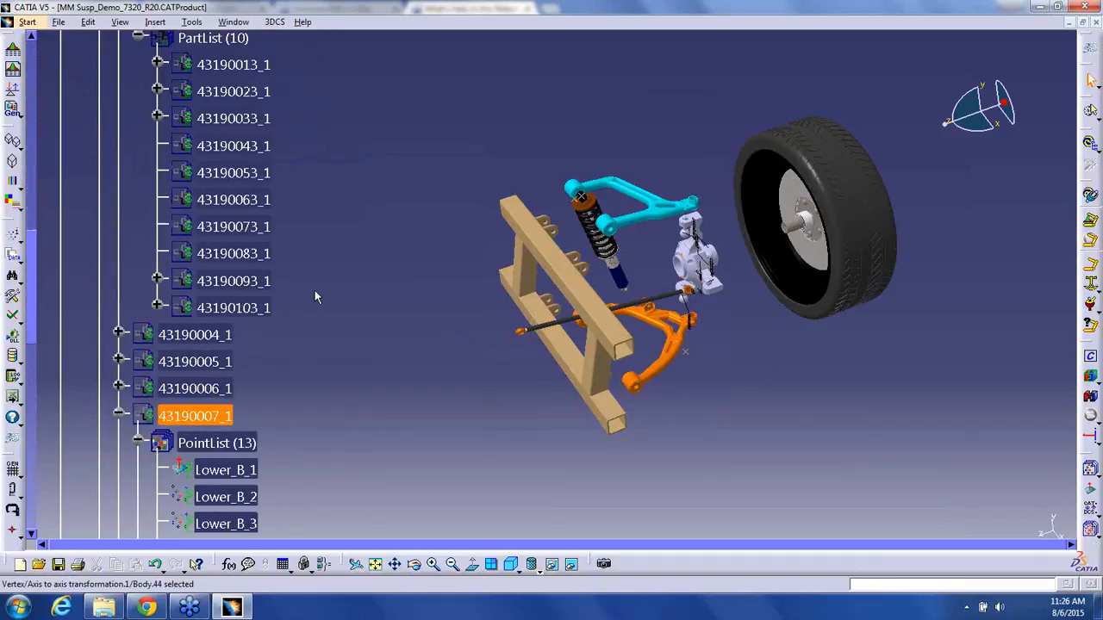
right_click(217, 317)
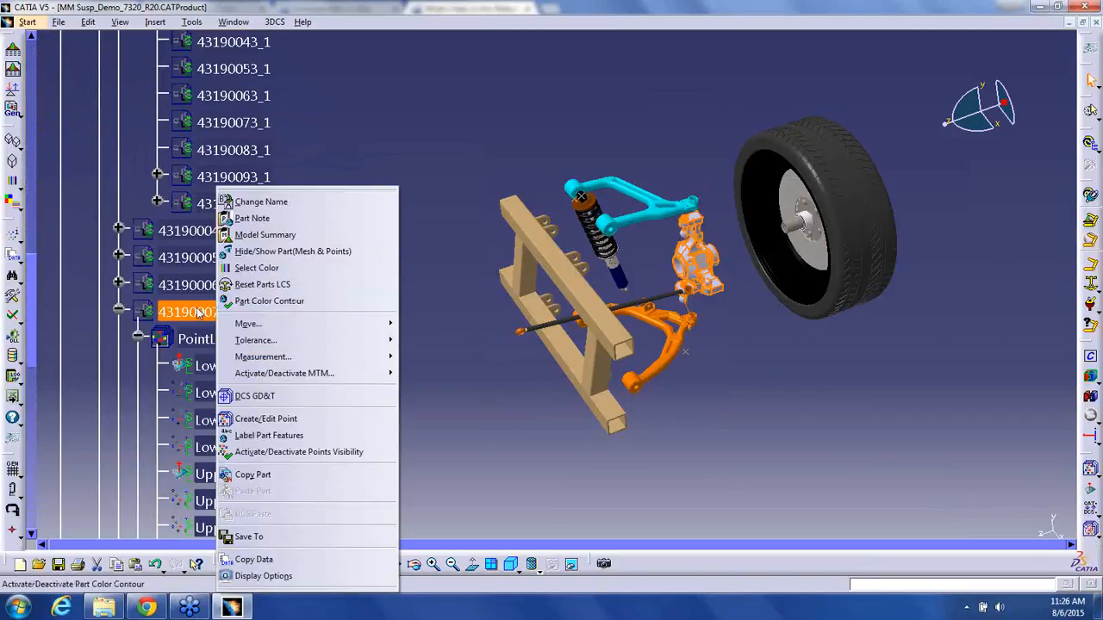
click(226, 303)
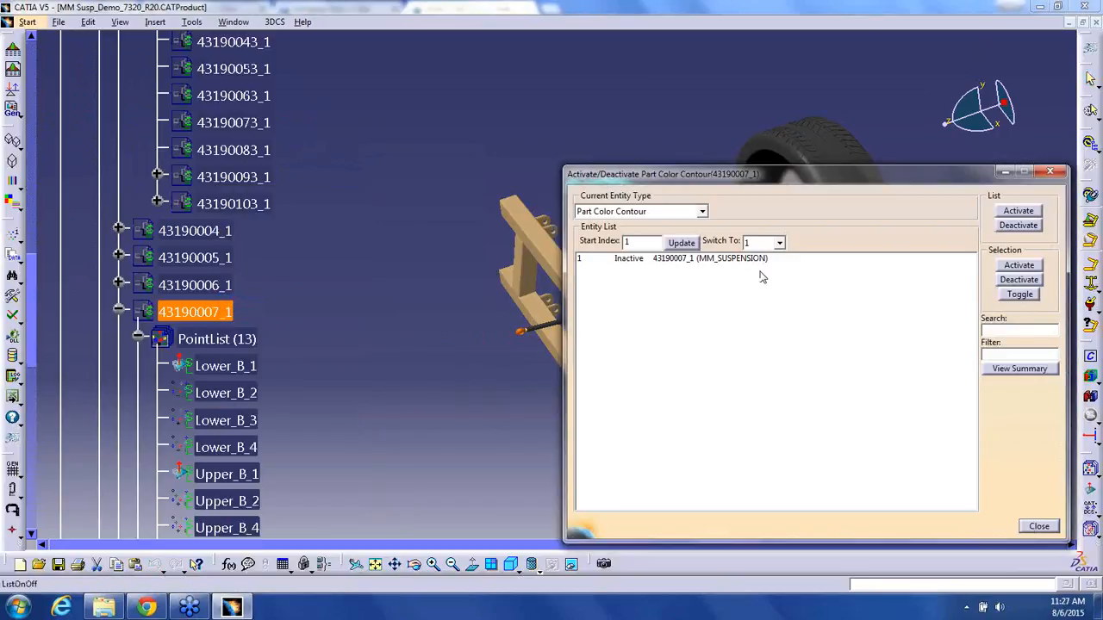
click(1036, 212)
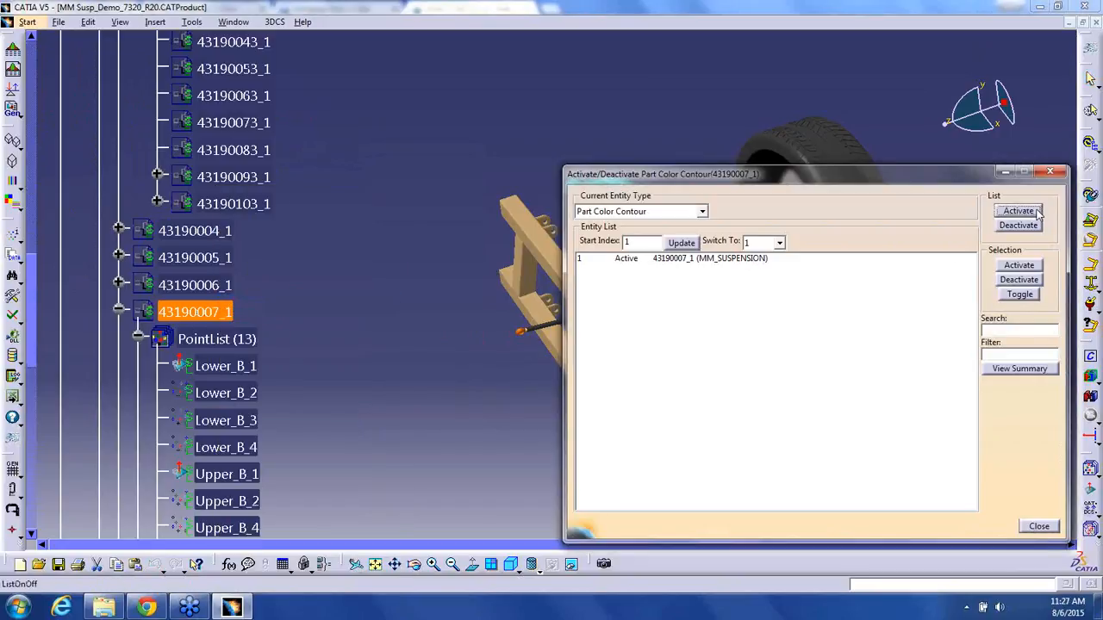
click(1039, 526)
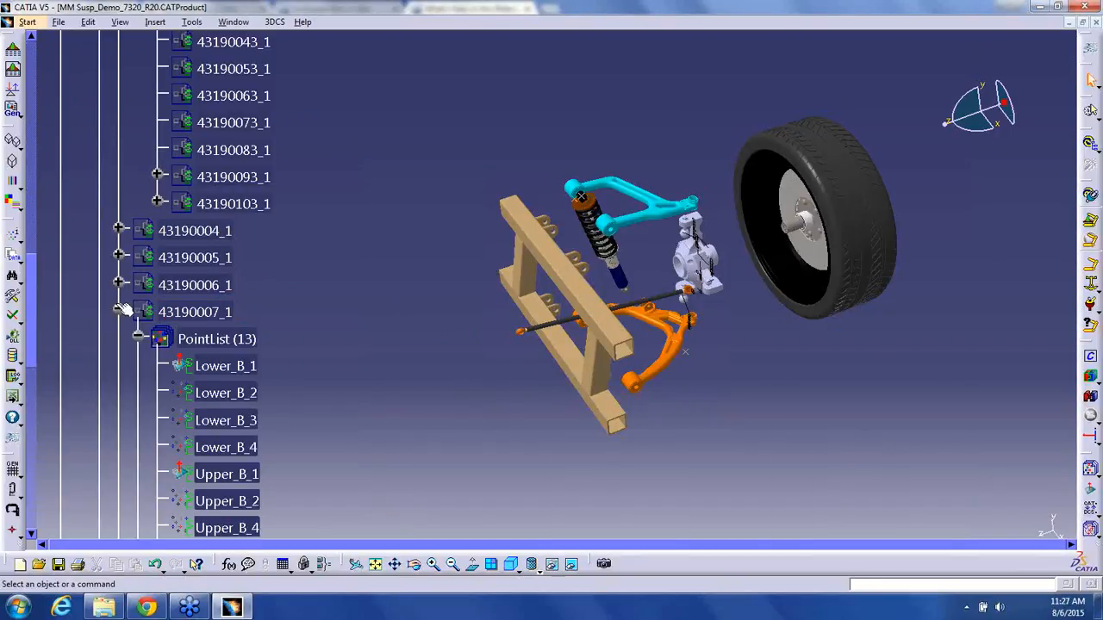
- Collapse the 43190007_1 part branch and accept the DCS color contour preferences with % Out of Spec contour lines
click(119, 312)
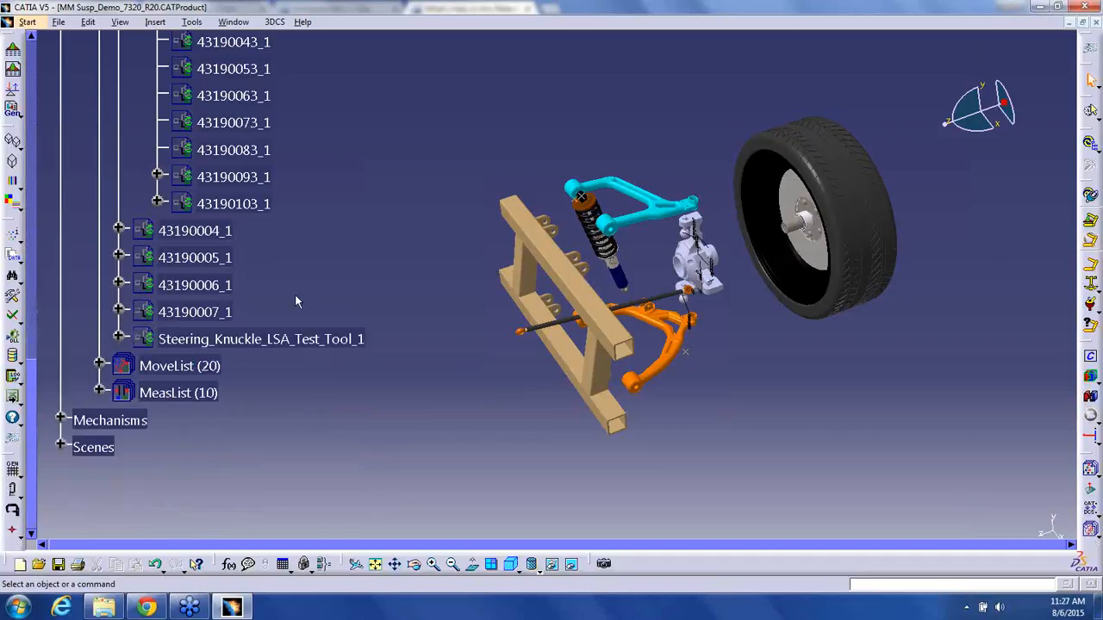
scroll(265, 303, up, 2)
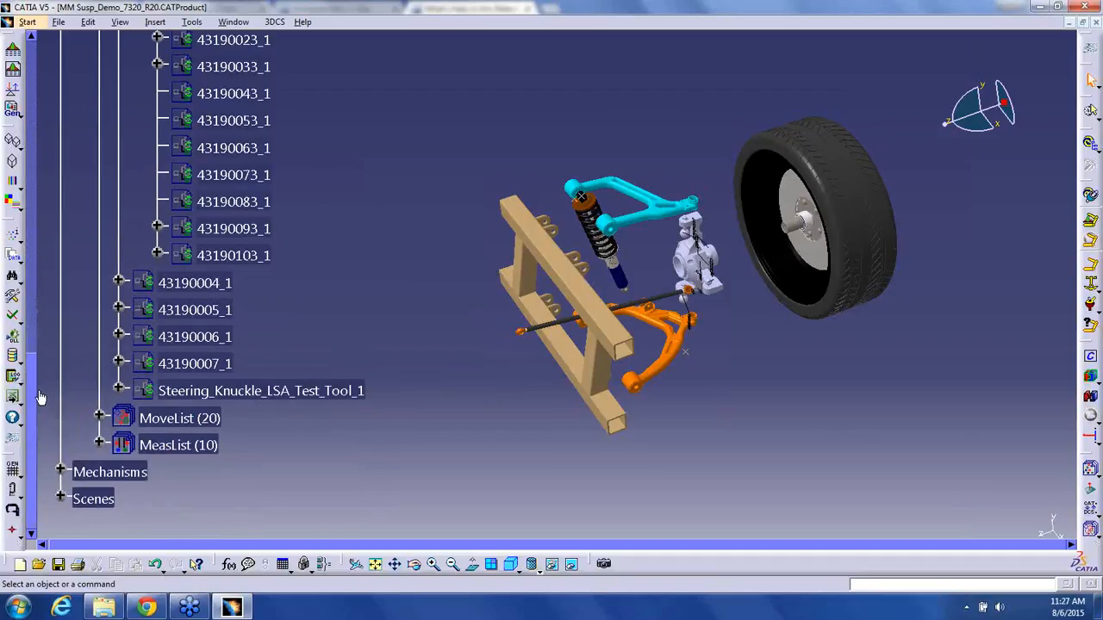
click(13, 203)
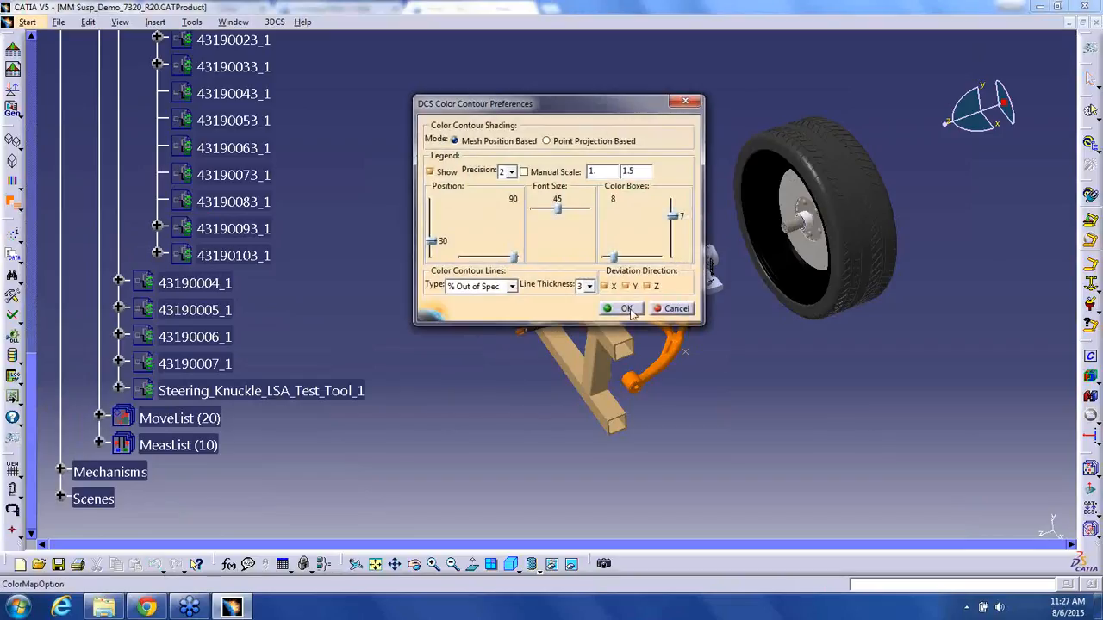
click(627, 309)
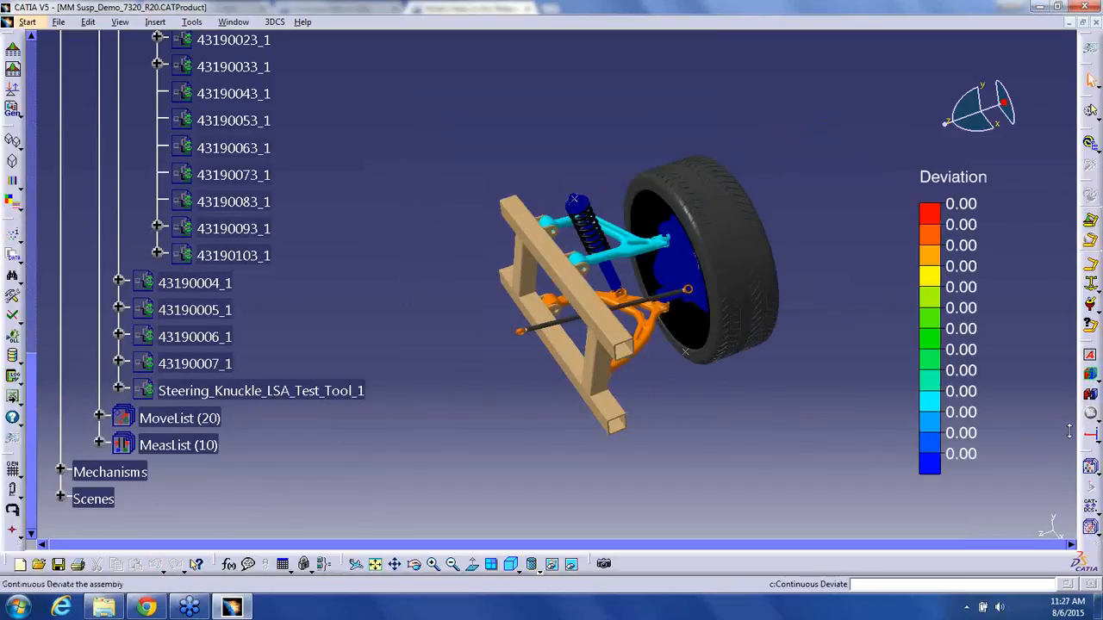
- Run the continuous deviation of the assembly with color contours, stop it, and return the assembly to its nominal build
click(1090, 110)
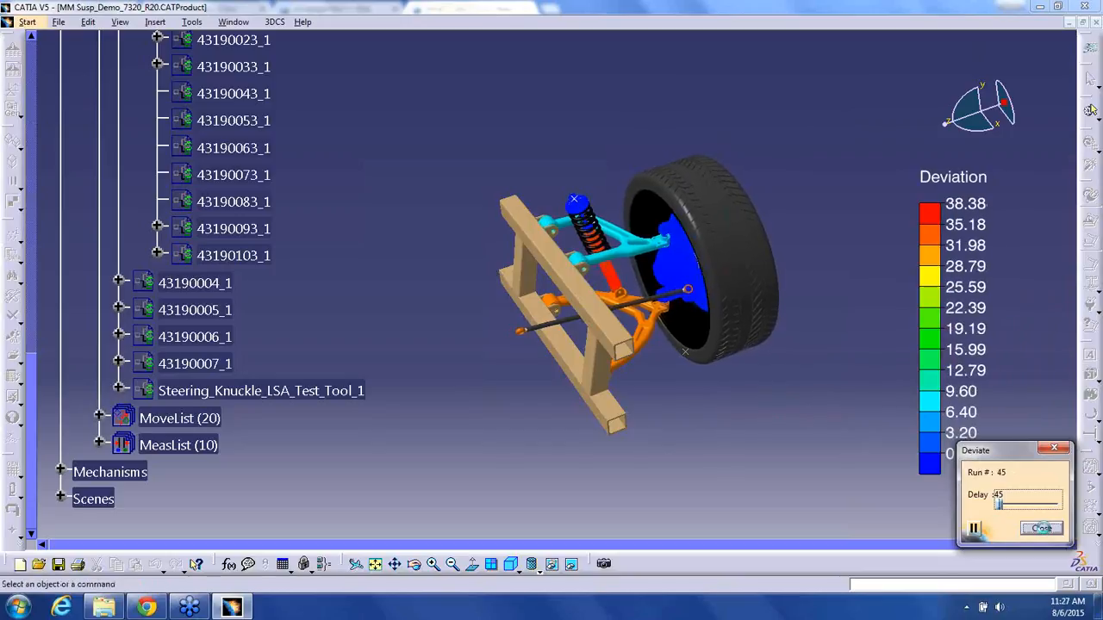
click(1042, 529)
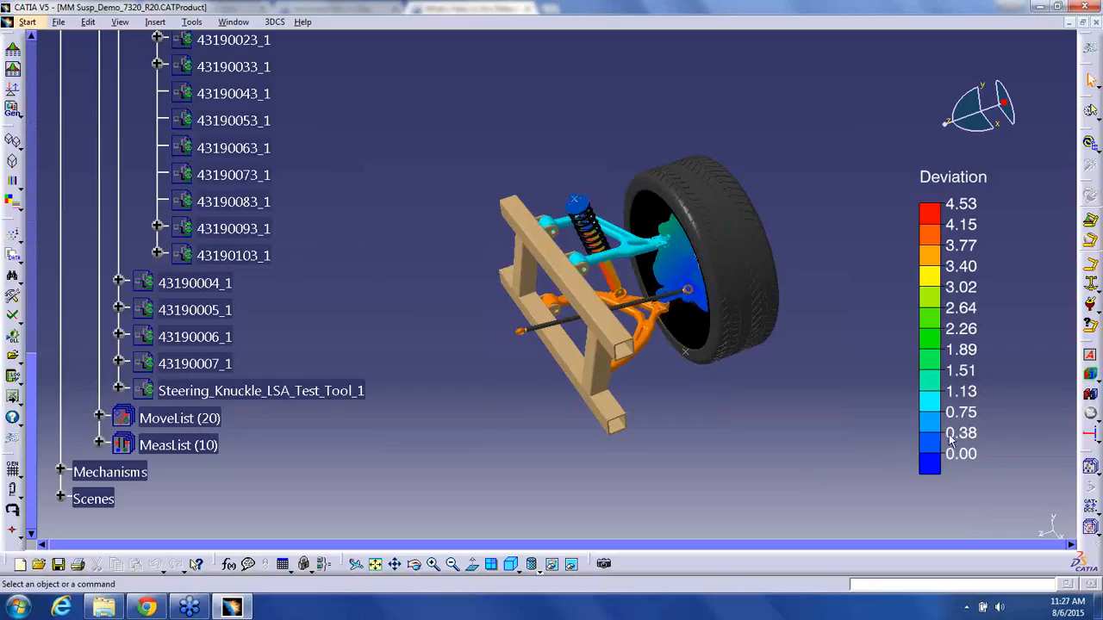
click(1089, 374)
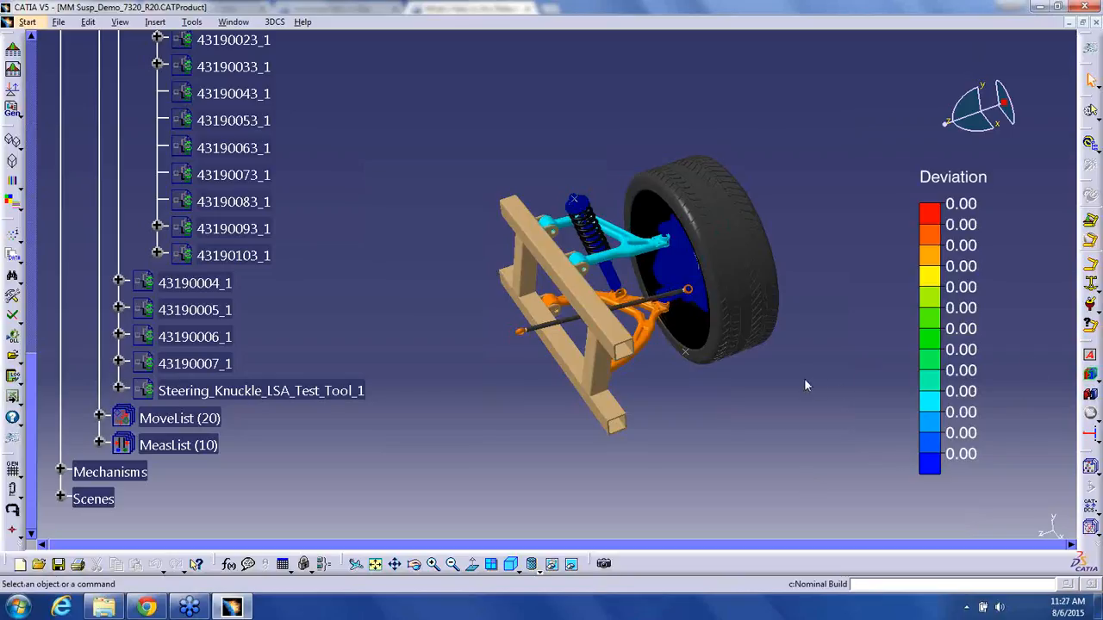
- Examine the Wheel_Surf_Z4_Z analysis report and its contributors alongside the % Out of Spec contour lines on the model, and close the report
click(16, 204)
click(12, 71)
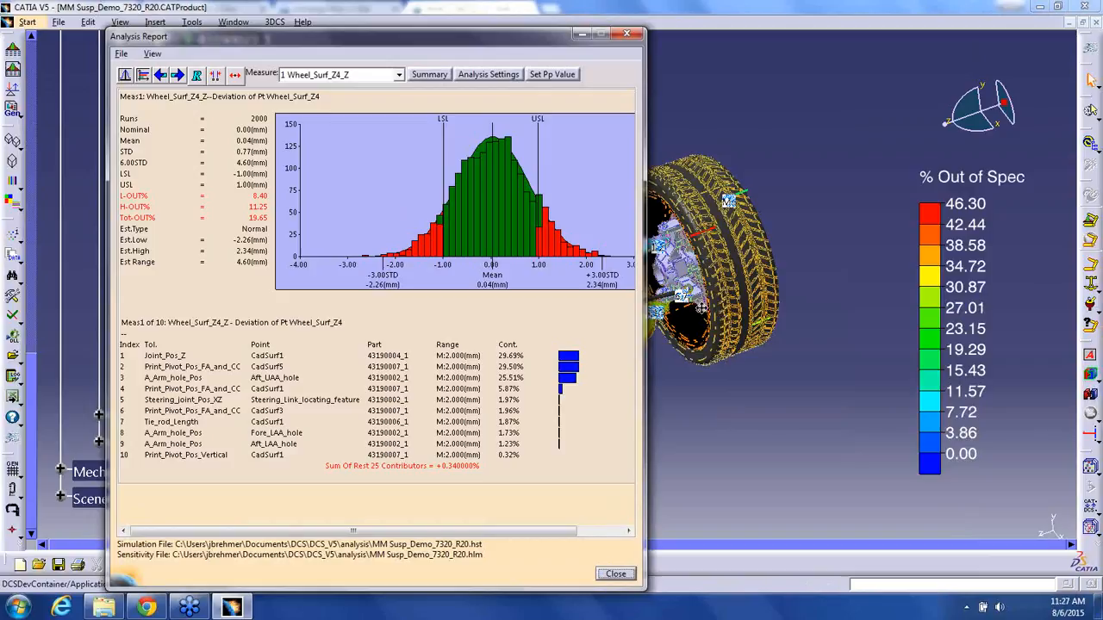
middle_drag(809, 334, 860, 234)
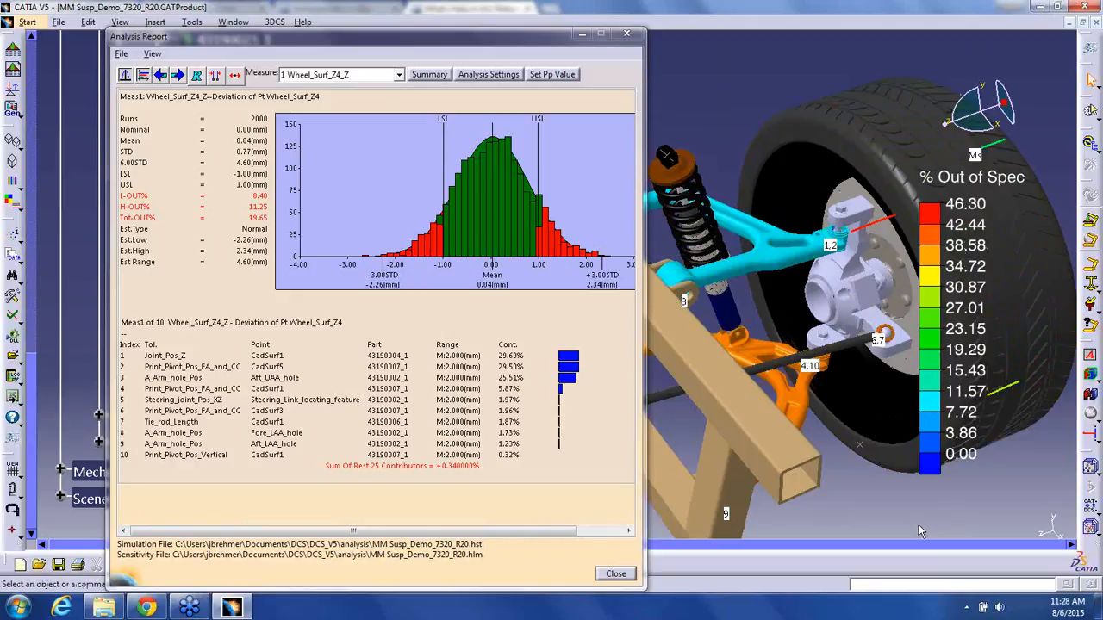
click(627, 580)
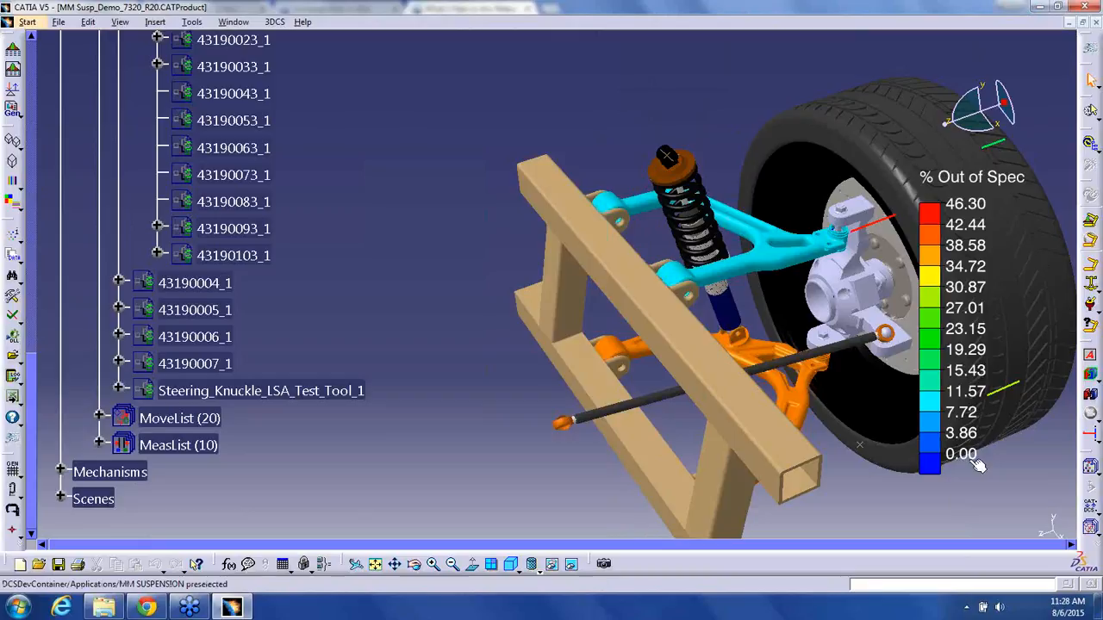
- Change the color contour line type to Est. Range in the DCS color contour preferences
click(1092, 378)
middle_drag(849, 379, 668, 418)
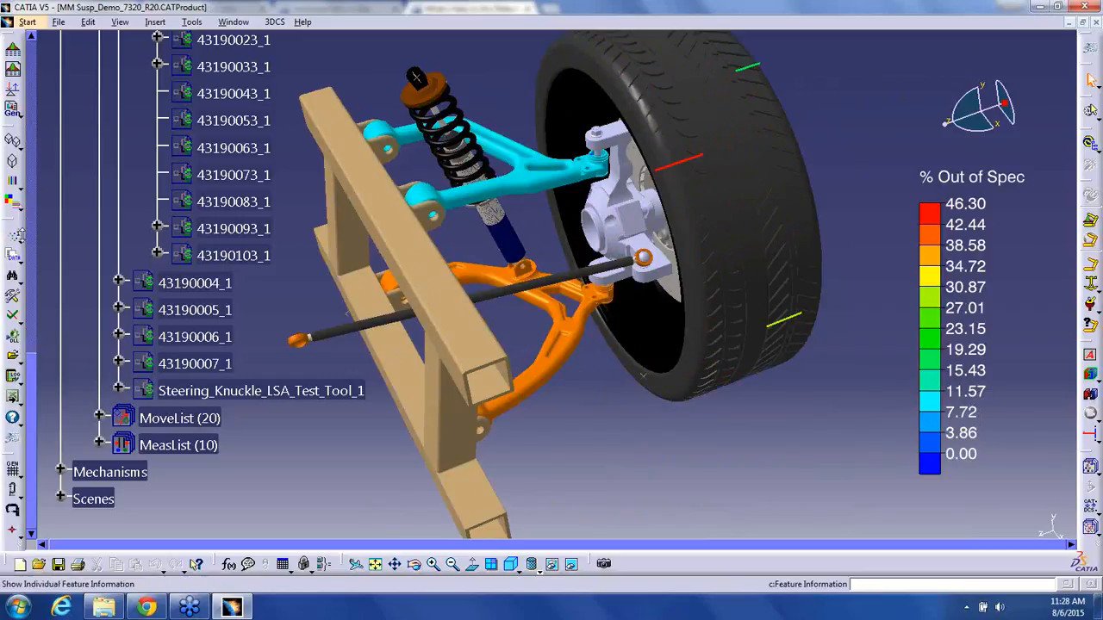
click(15, 201)
click(493, 287)
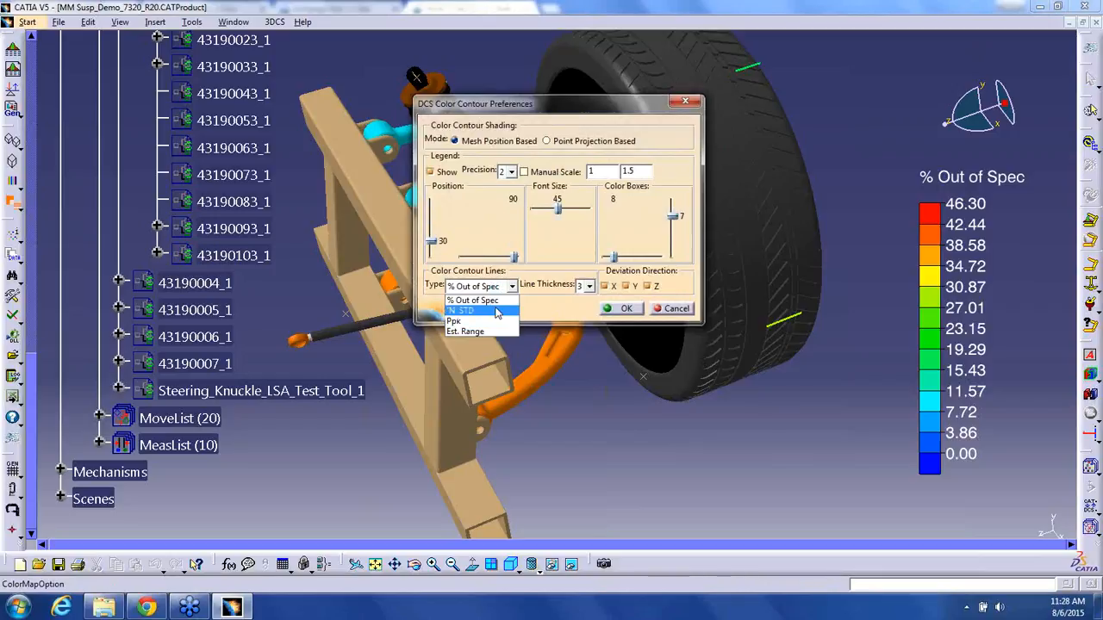
click(492, 333)
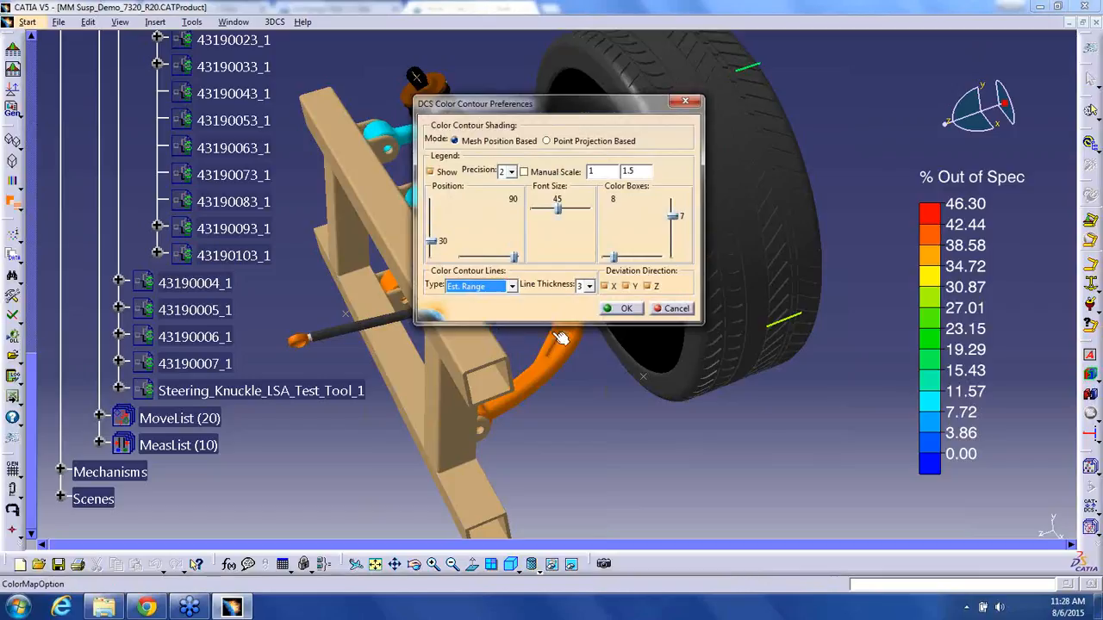
click(622, 310)
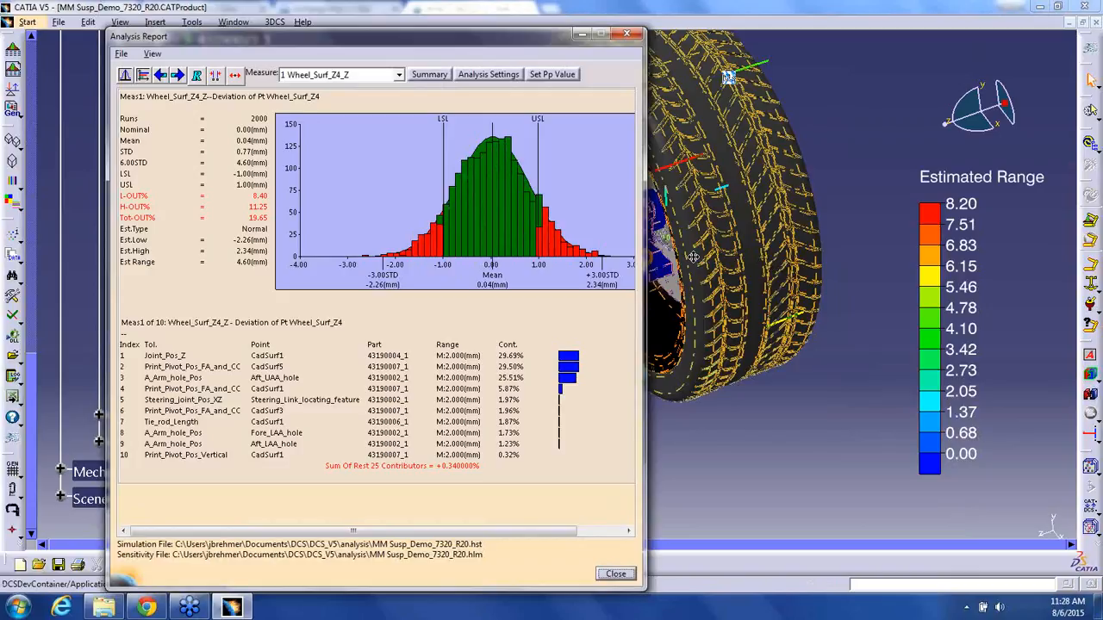
- Inspect the estimated range contours around the wheel and review the Wheel_Surf_Z3_Z measure in the analysis report, closing the report at the end
middle_drag(694, 258, 787, 284)
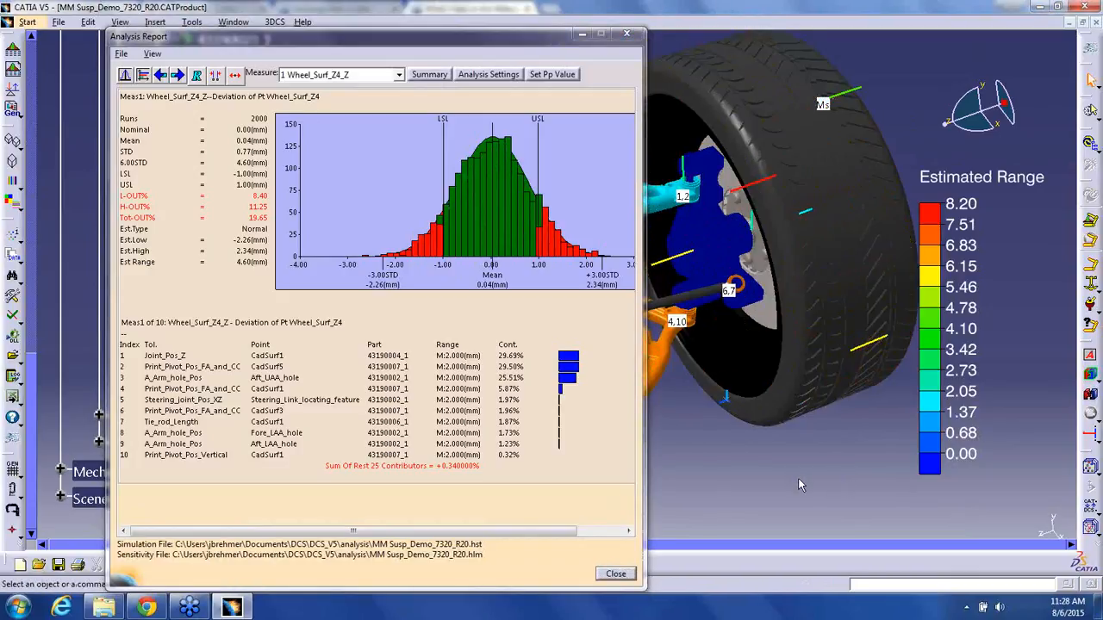
mouse_move(805, 465)
middle_down()
mouse_move(686, 415)
mouse_move(801, 334)
mouse_move(839, 286)
middle_up()
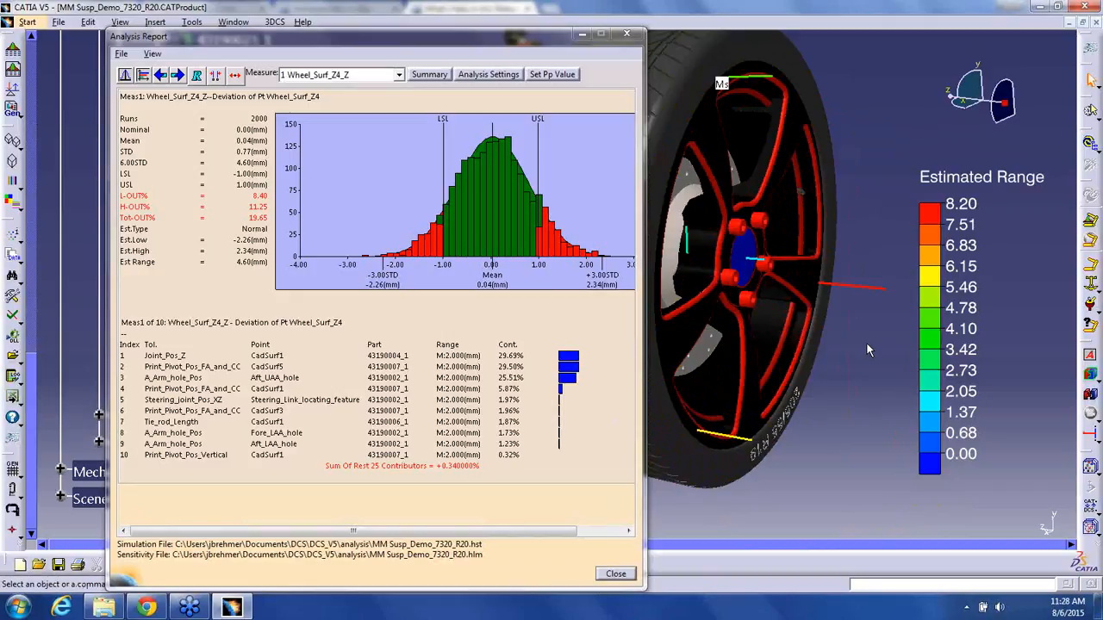
click(398, 74)
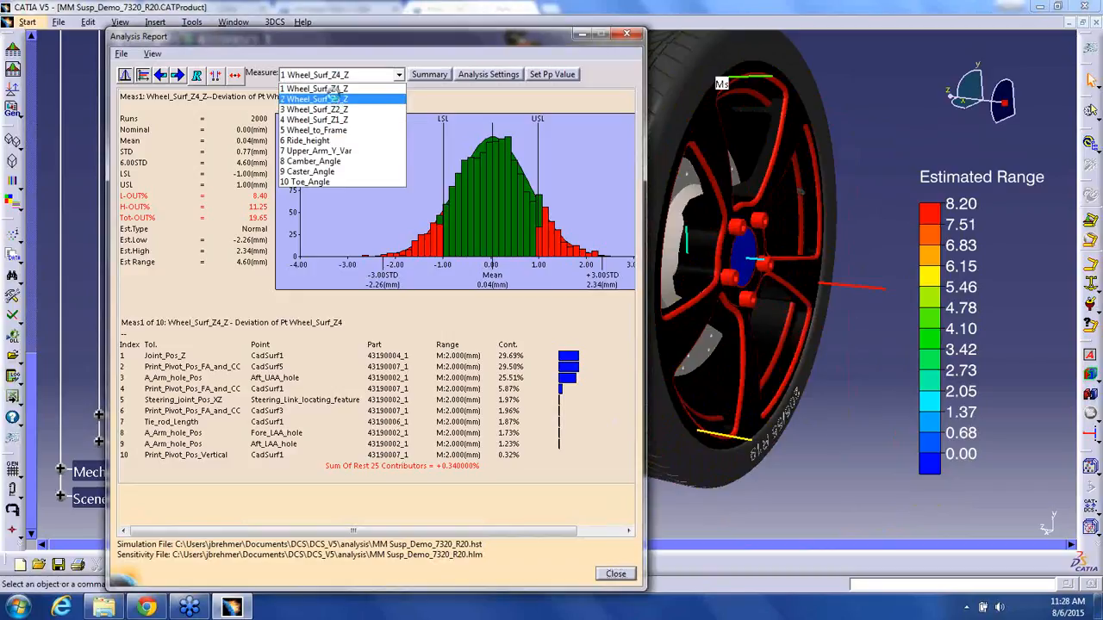
click(341, 104)
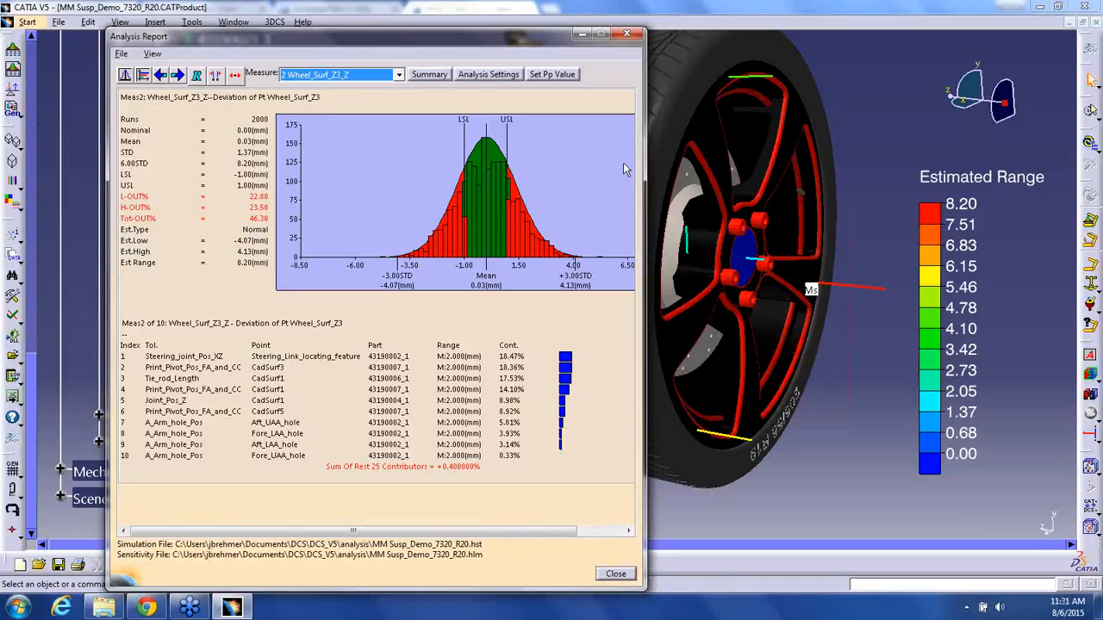
click(616, 574)
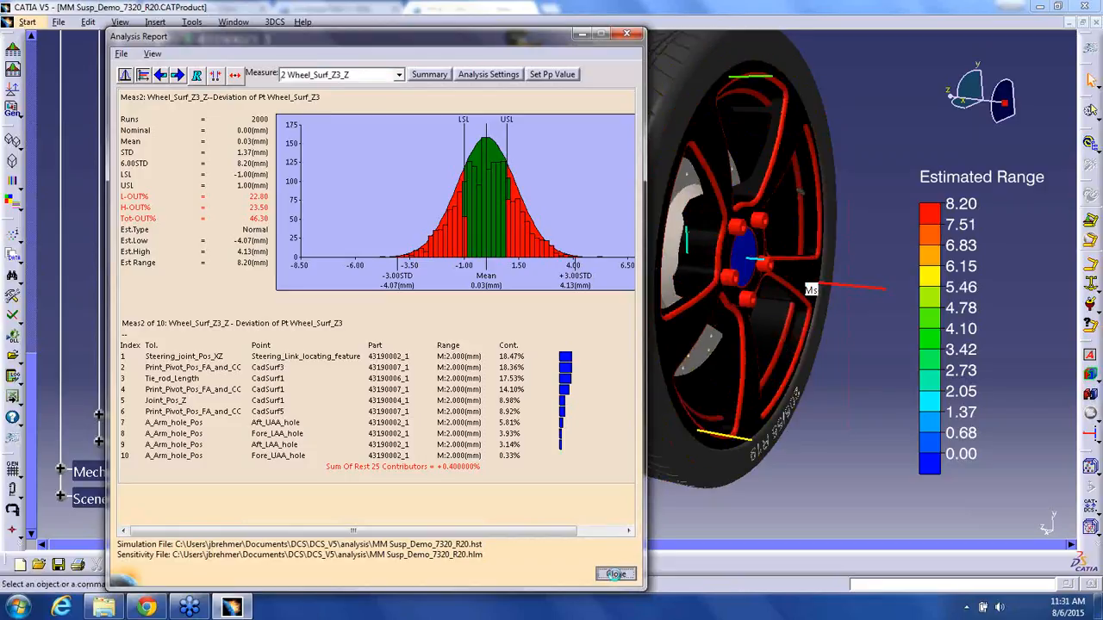
- Load the DCS_PCDB_Design Tolerances file into the Process Capability Database and show its tolerance link information
click(13, 376)
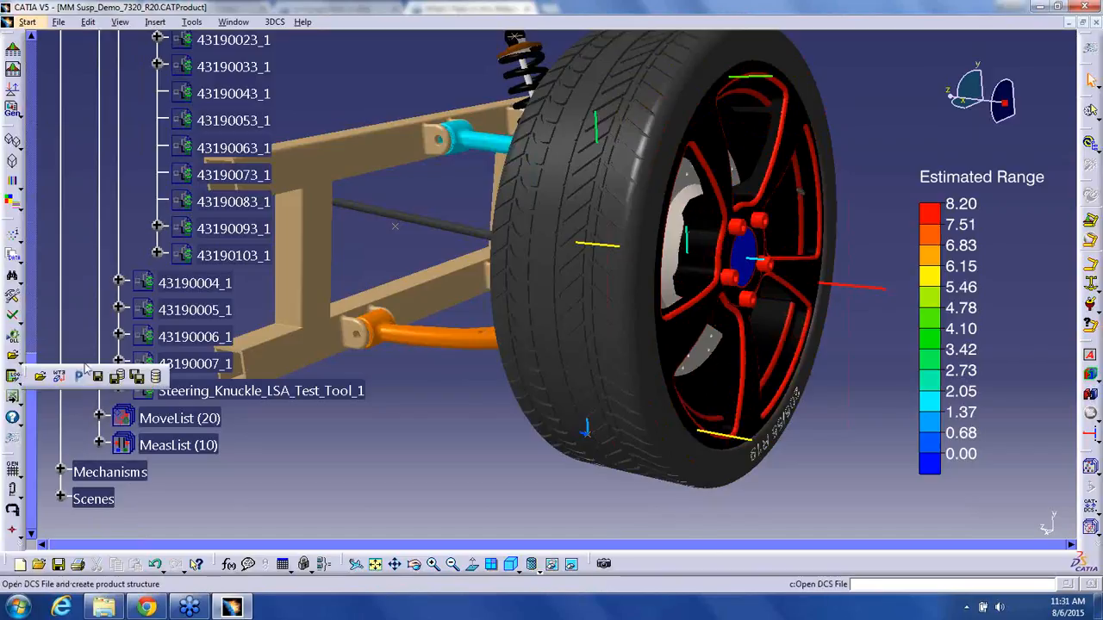
click(158, 376)
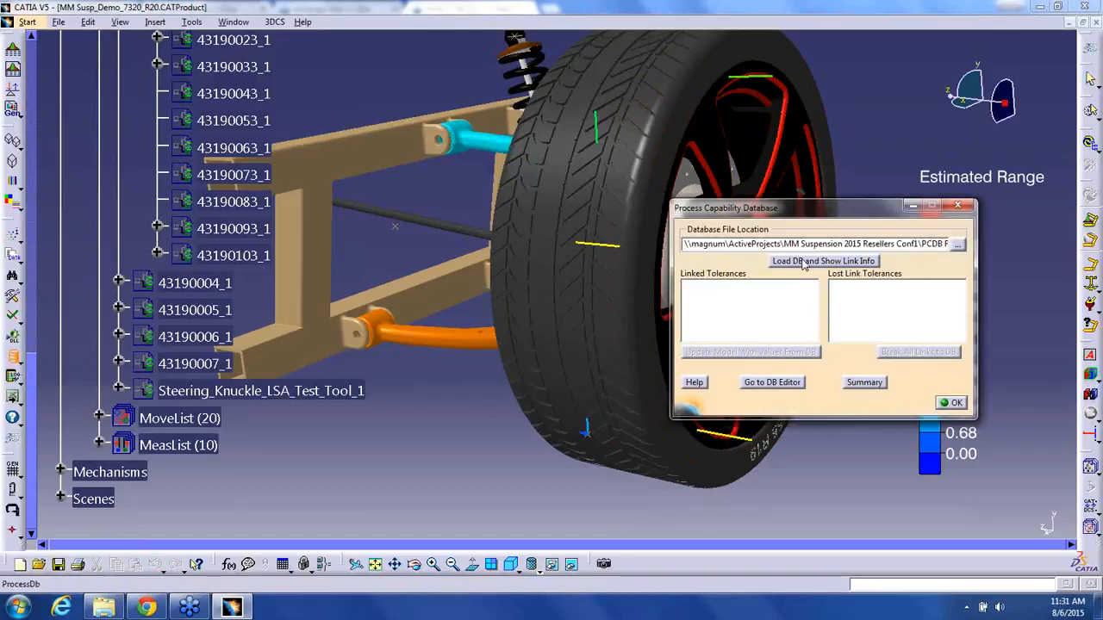
click(958, 245)
double_click(514, 212)
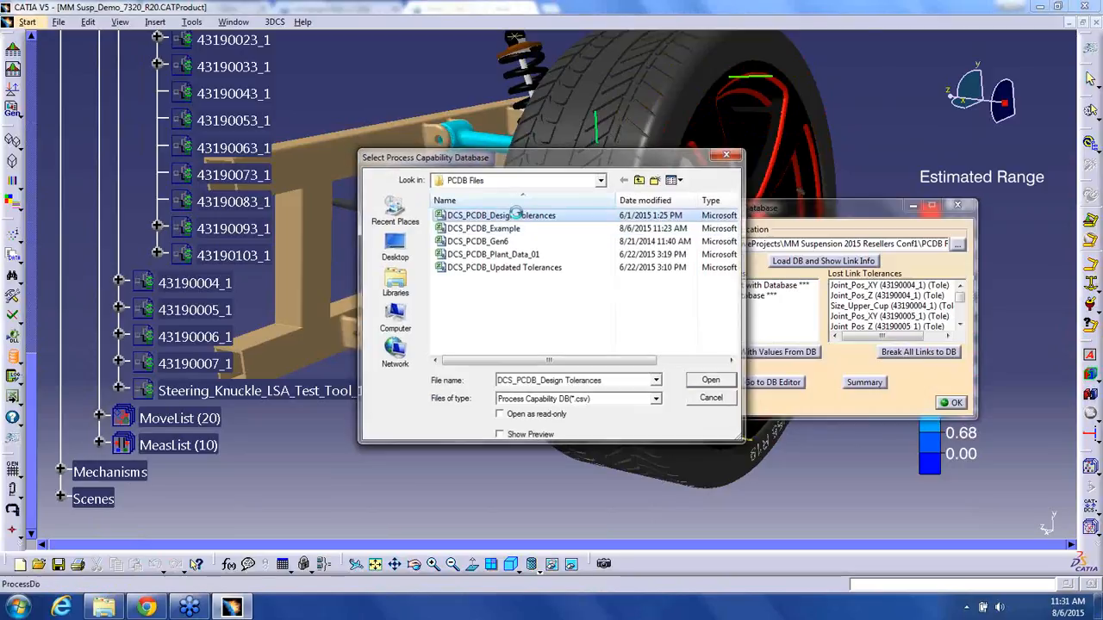
click(805, 262)
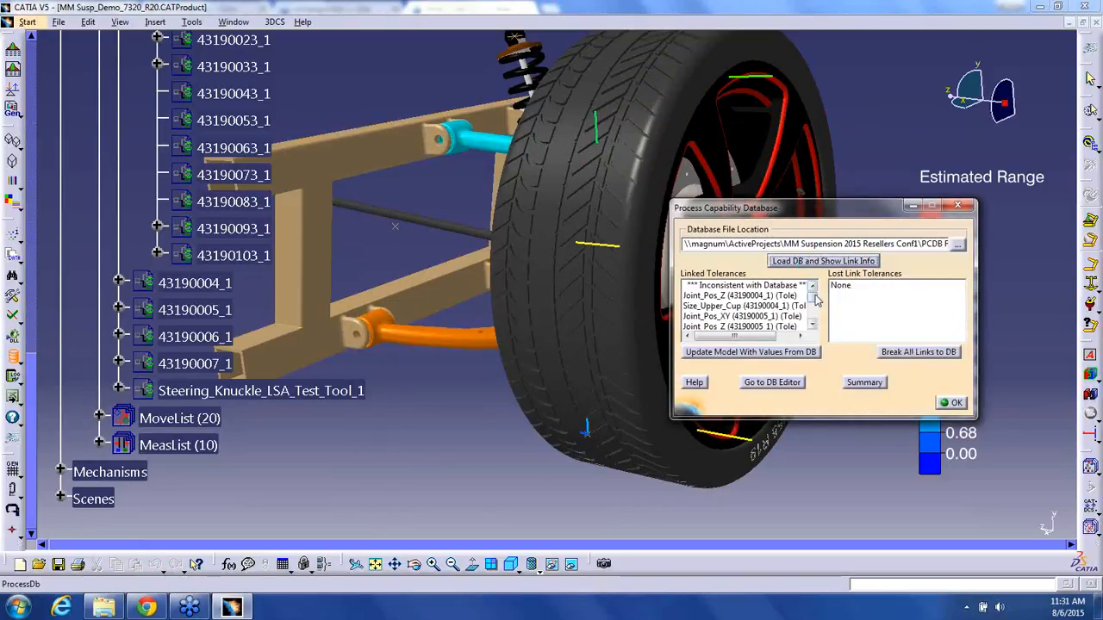
- Enlarge the Process Capability Database dialog, update the model's linked tolerances with the database values, and accept the dialog
click(748, 289)
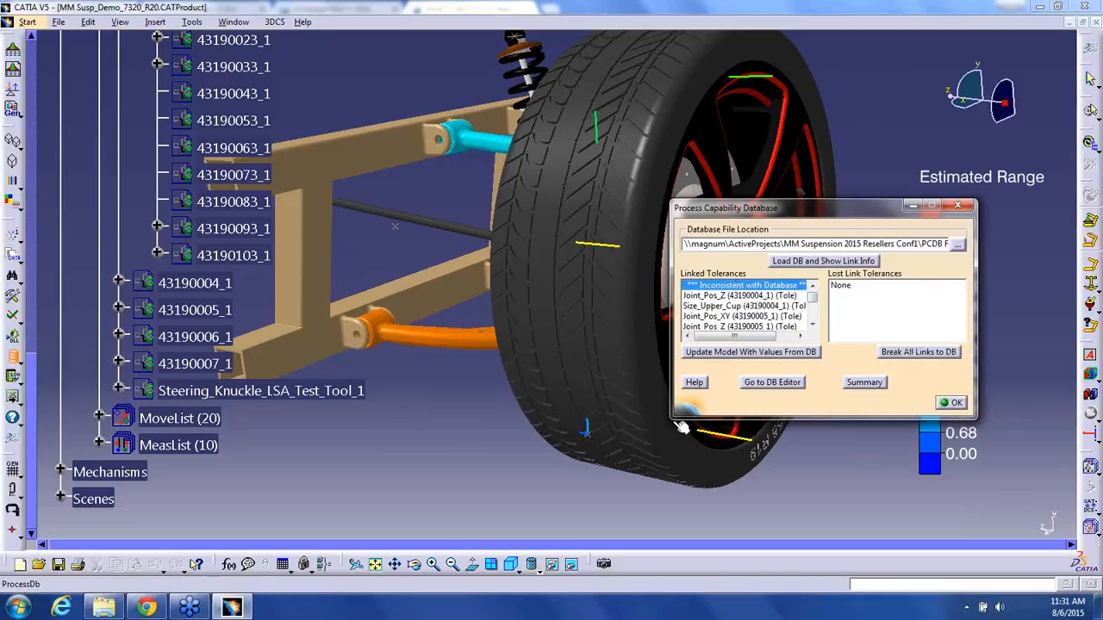
drag(674, 418, 542, 527)
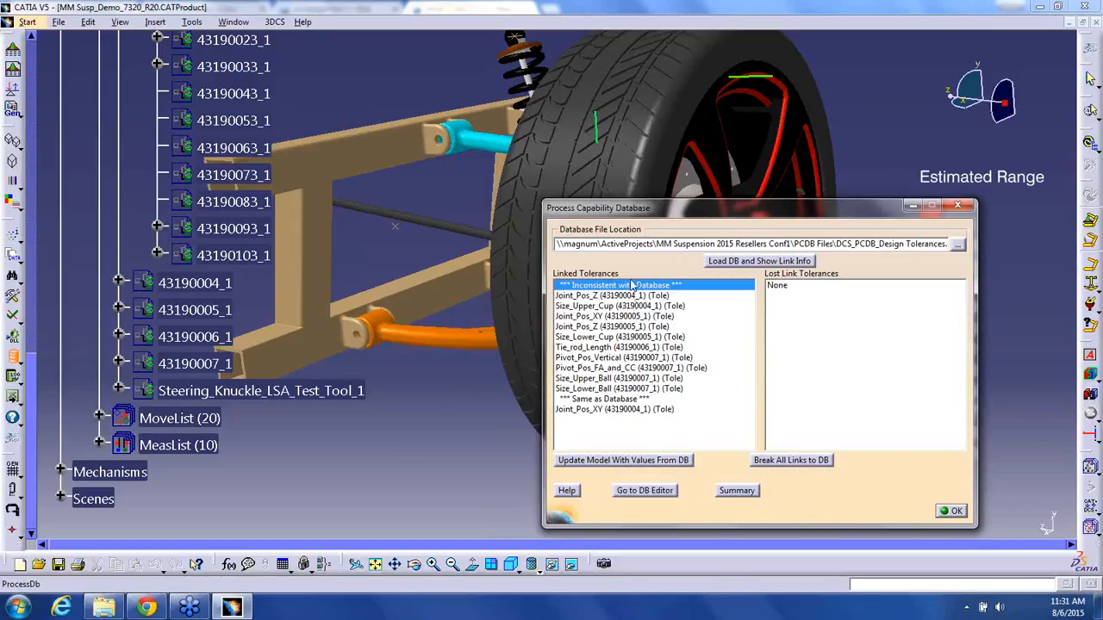
click(642, 389)
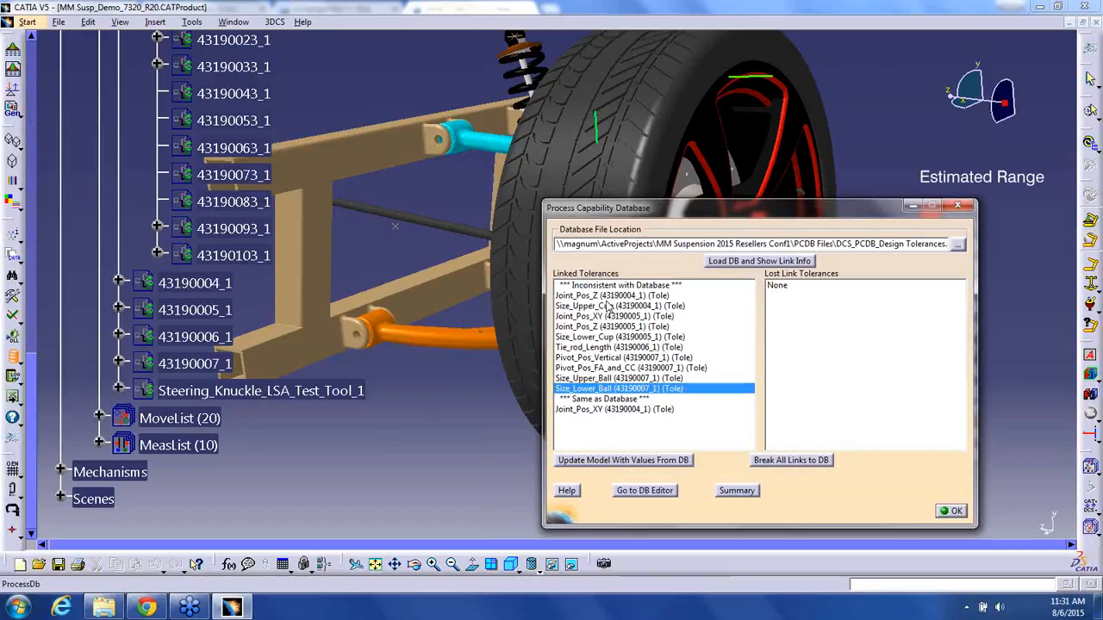
click(626, 464)
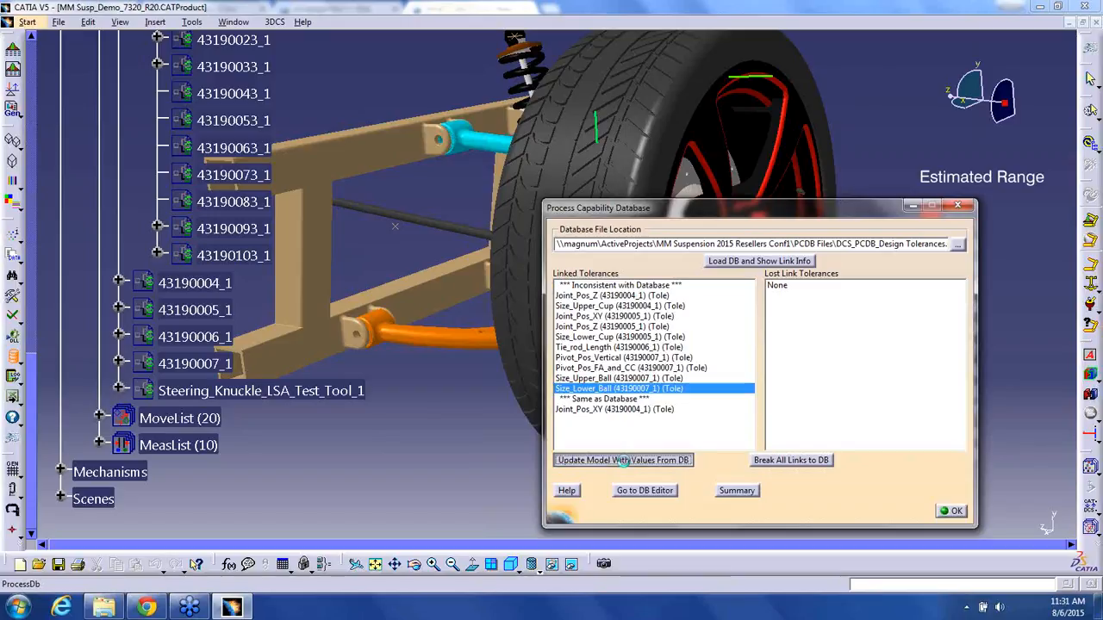
click(586, 334)
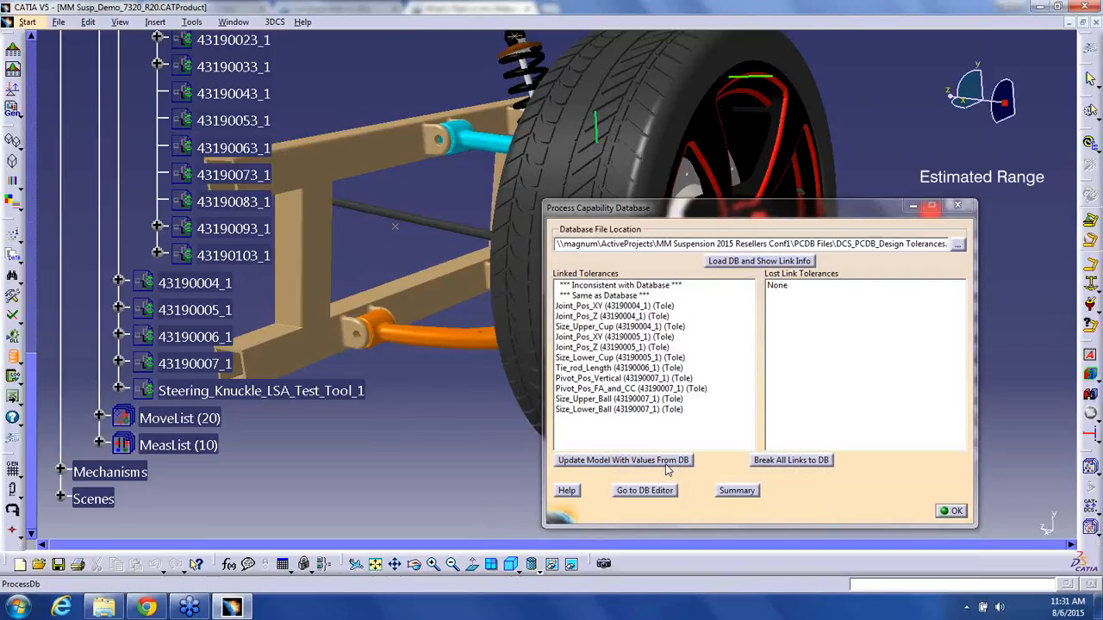
click(952, 511)
- Expand the 43190007_1 part in the tree and open its ToleList
click(158, 359)
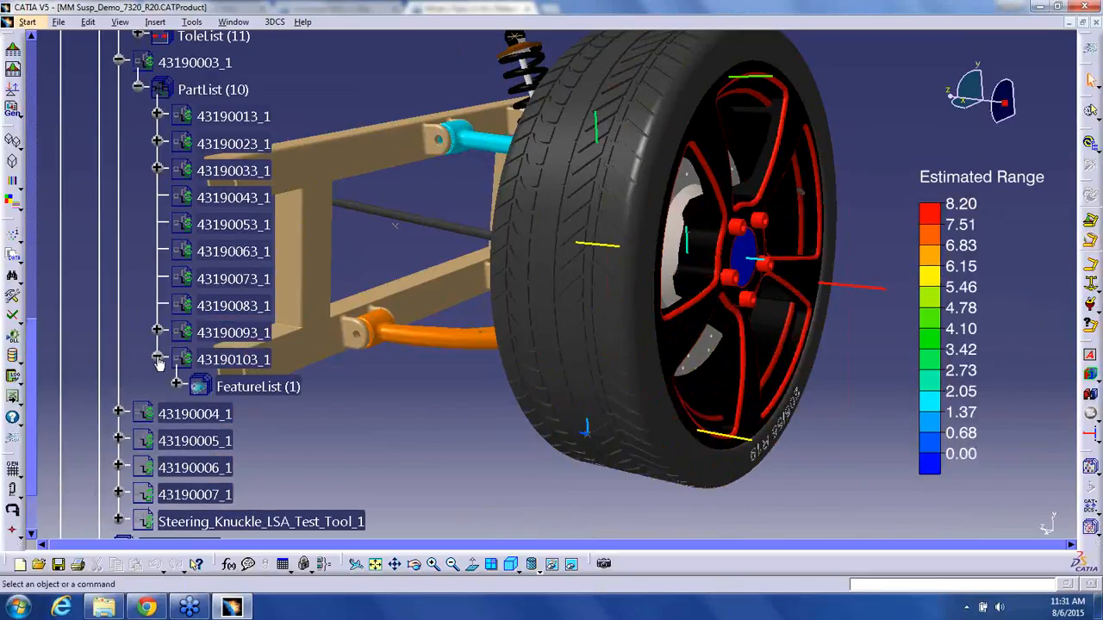
scroll(158, 336, down, 2)
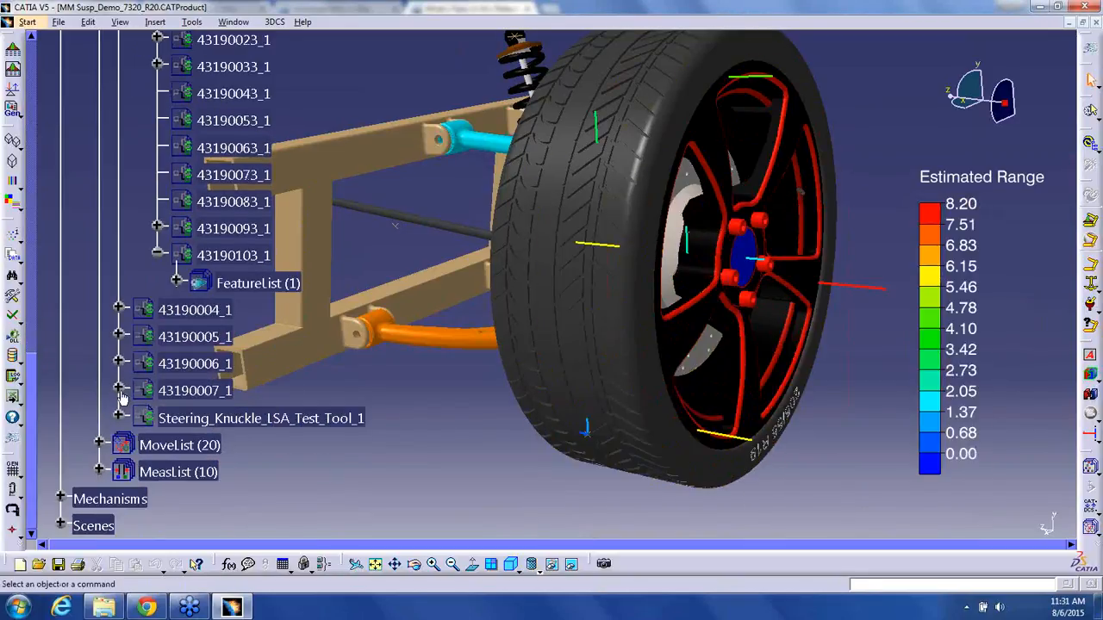
click(118, 390)
scroll(120, 392, down, 12)
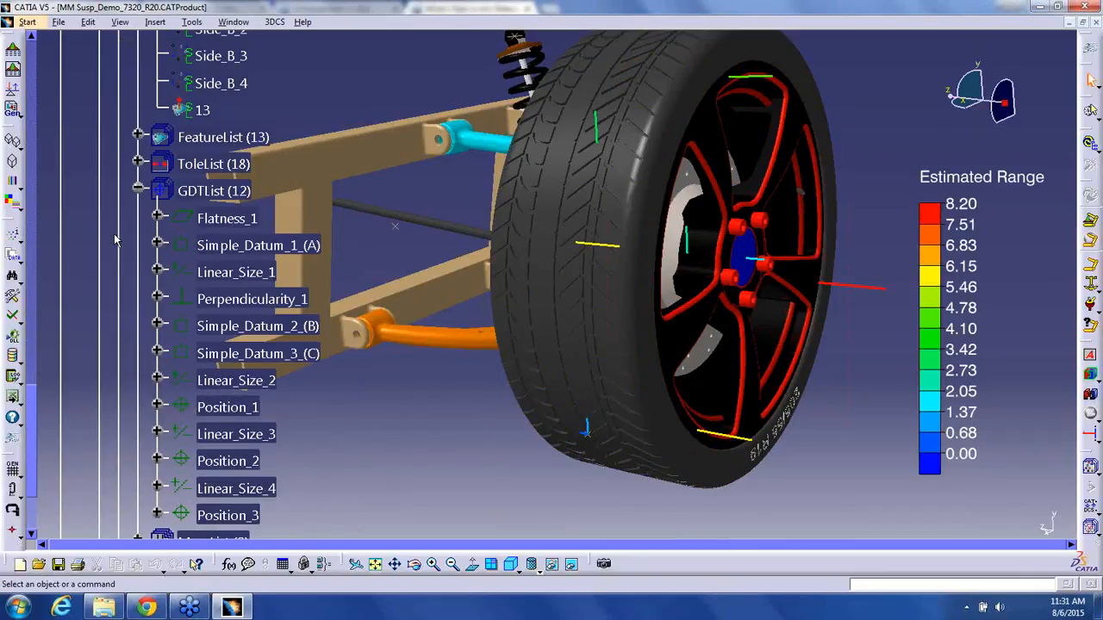
click(138, 164)
- Activate the four PCD tolerances from Pivot_Pos_Vertical through Size_Lower_Ball on part 43190007_1
click(247, 382)
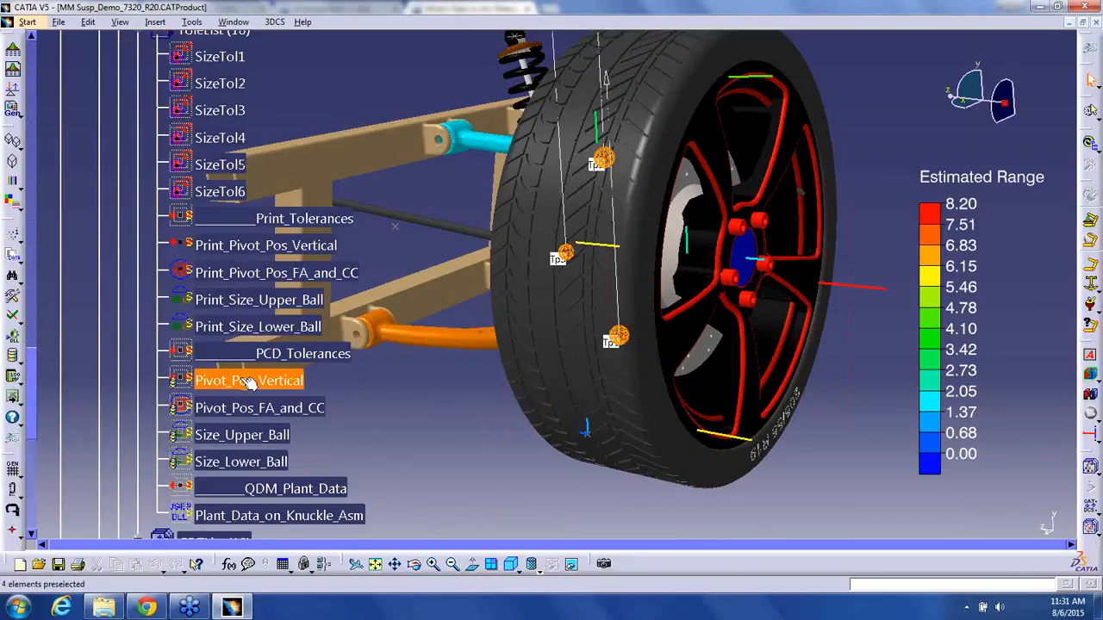
shift+click(241, 462)
right_click(241, 465)
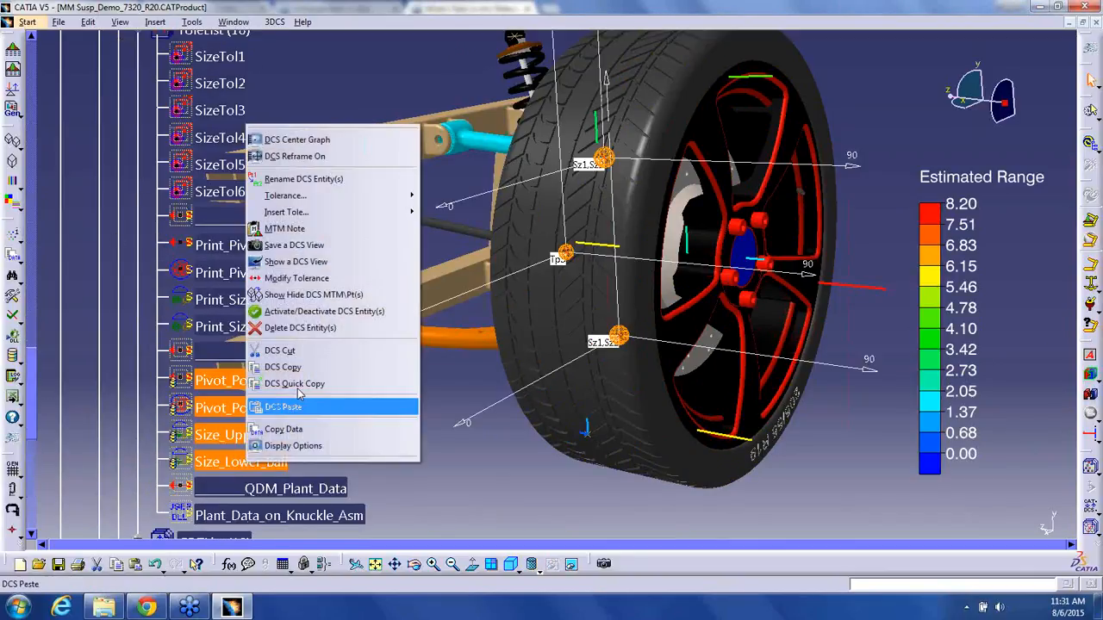
click(323, 311)
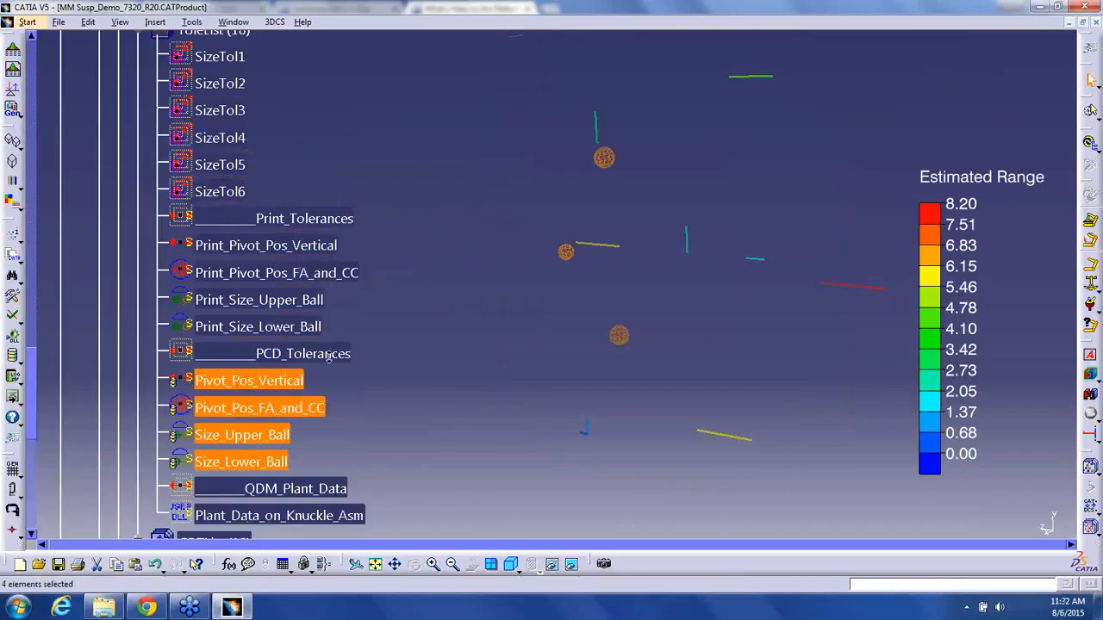
scroll(259, 313, down, 5)
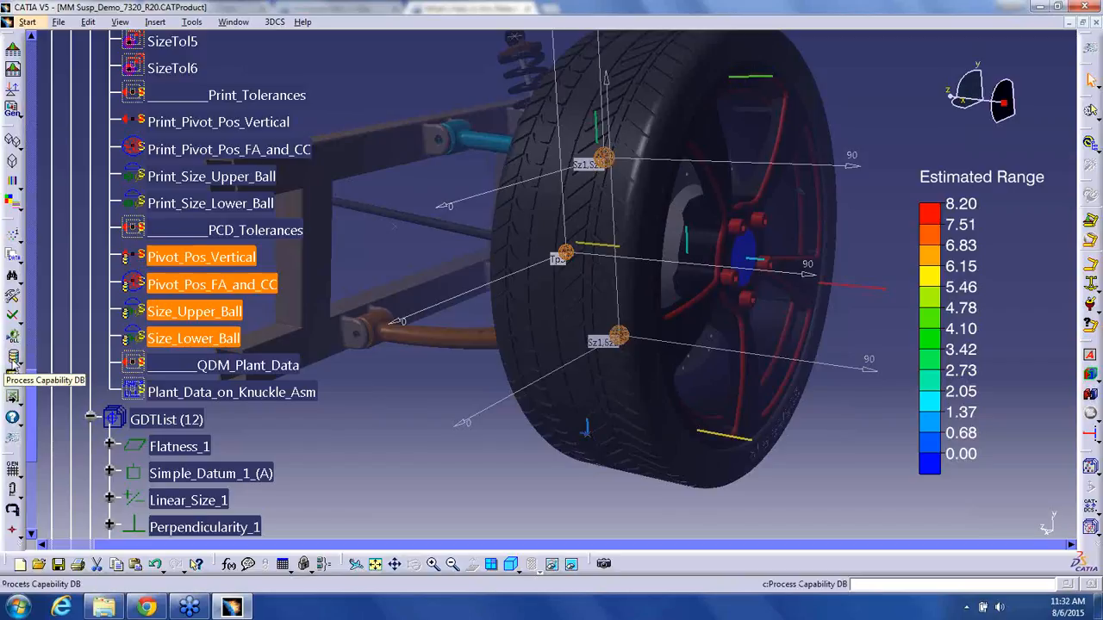
- Open the Pivot_Pos_Vertical tolerance of part 43190007_1, check its database link name, and accept the dialog
click(131, 261)
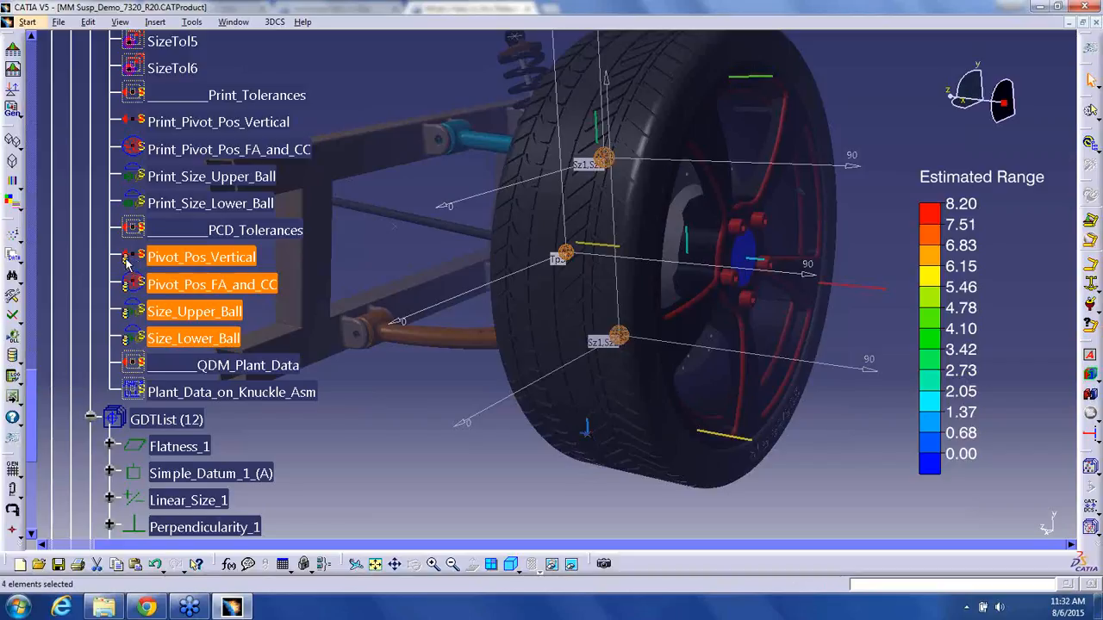
double_click(205, 258)
drag(786, 464, 664, 471)
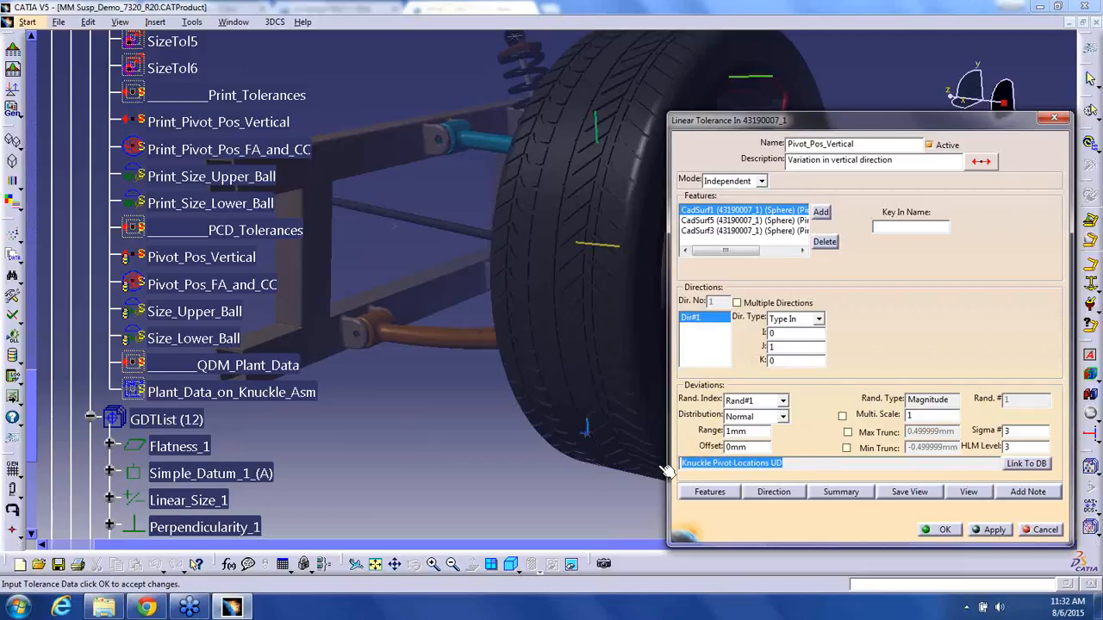
click(937, 529)
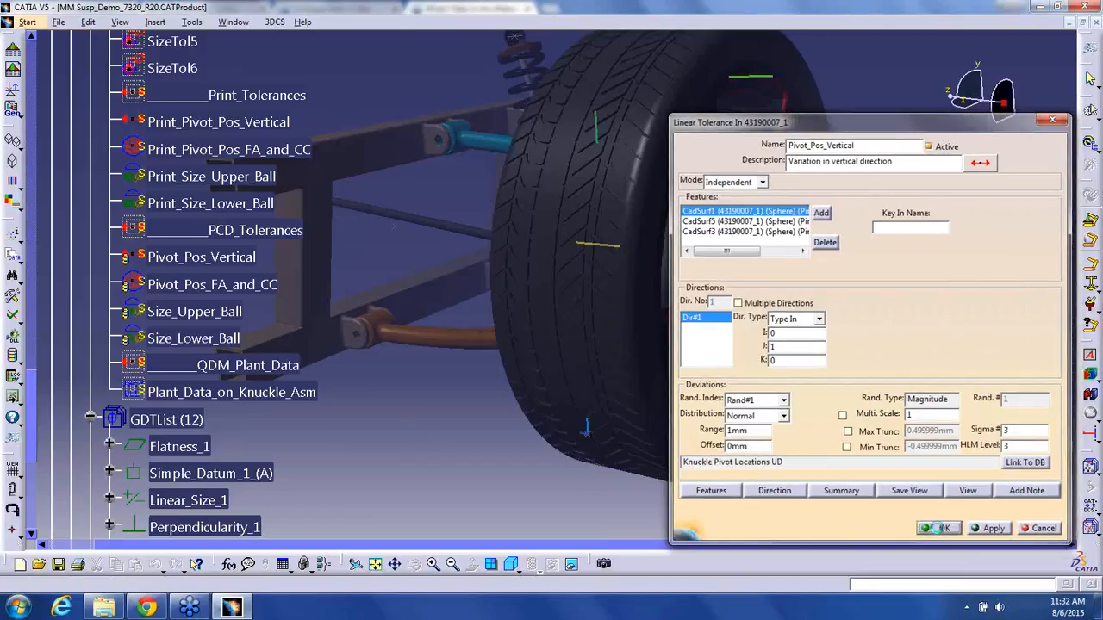
click(306, 299)
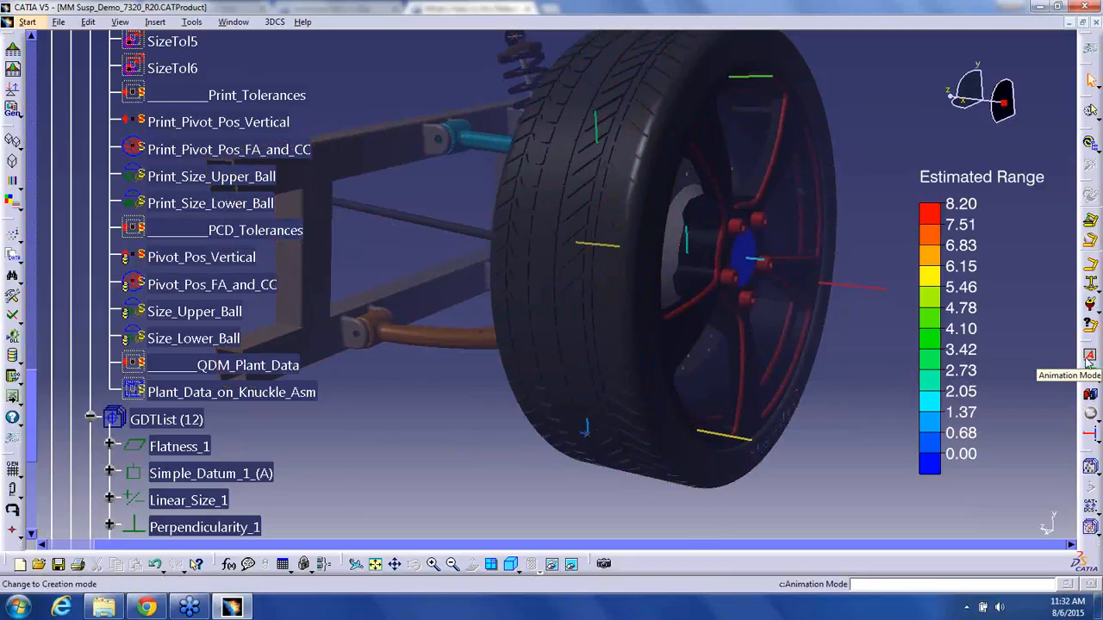
- Load the DCS_PCDB_Design Tolerances database, check the linked and lost-link tolerances, and close the Process Capability Database dialog
click(12, 358)
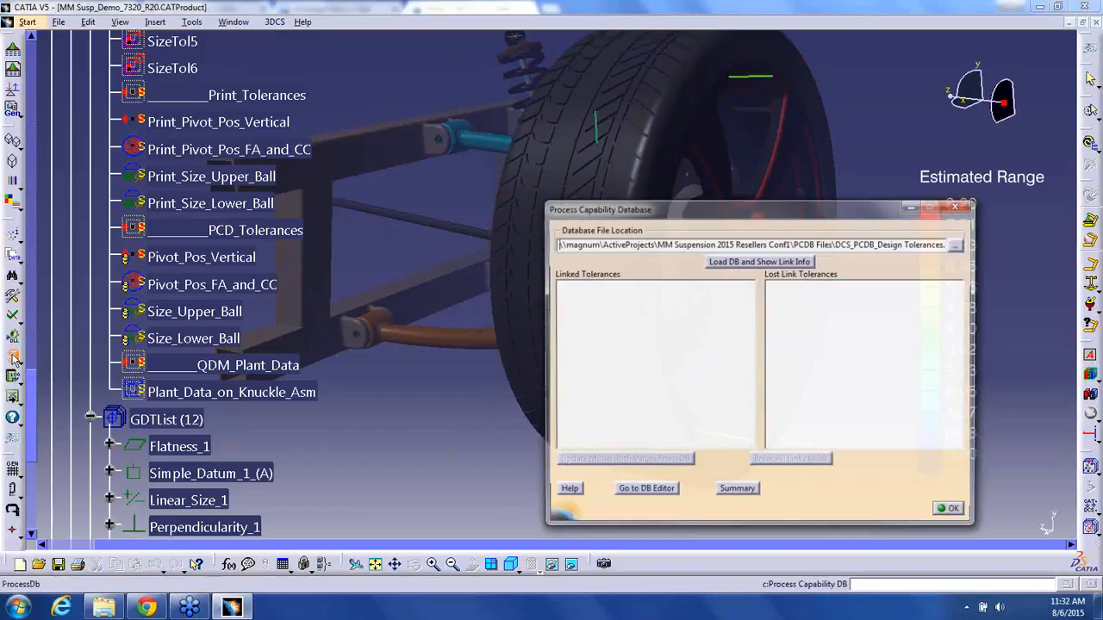
click(746, 261)
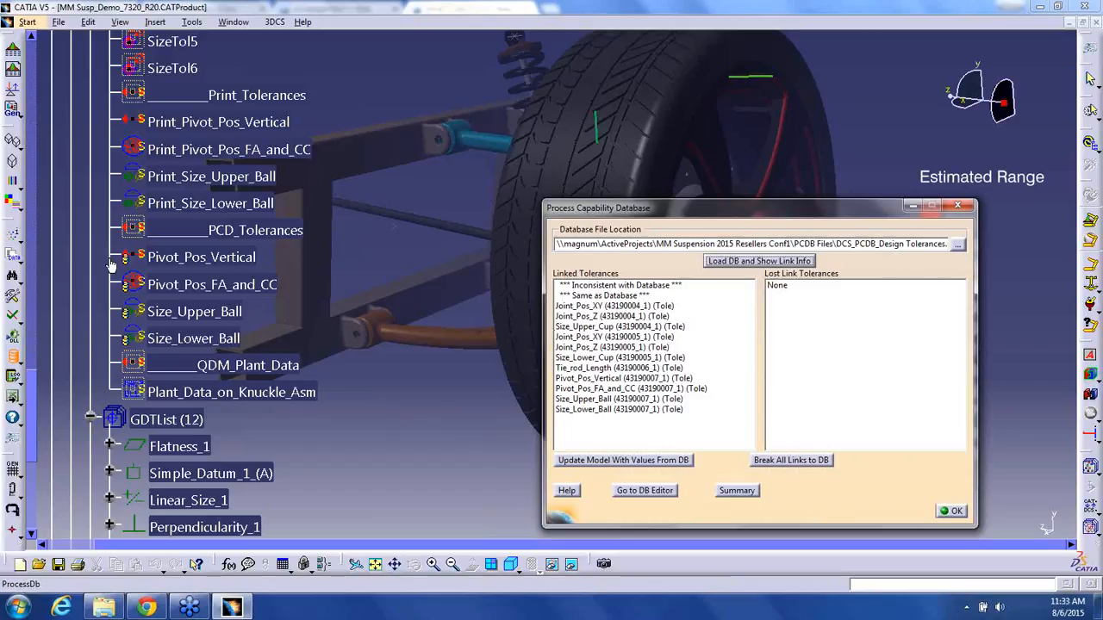
click(955, 512)
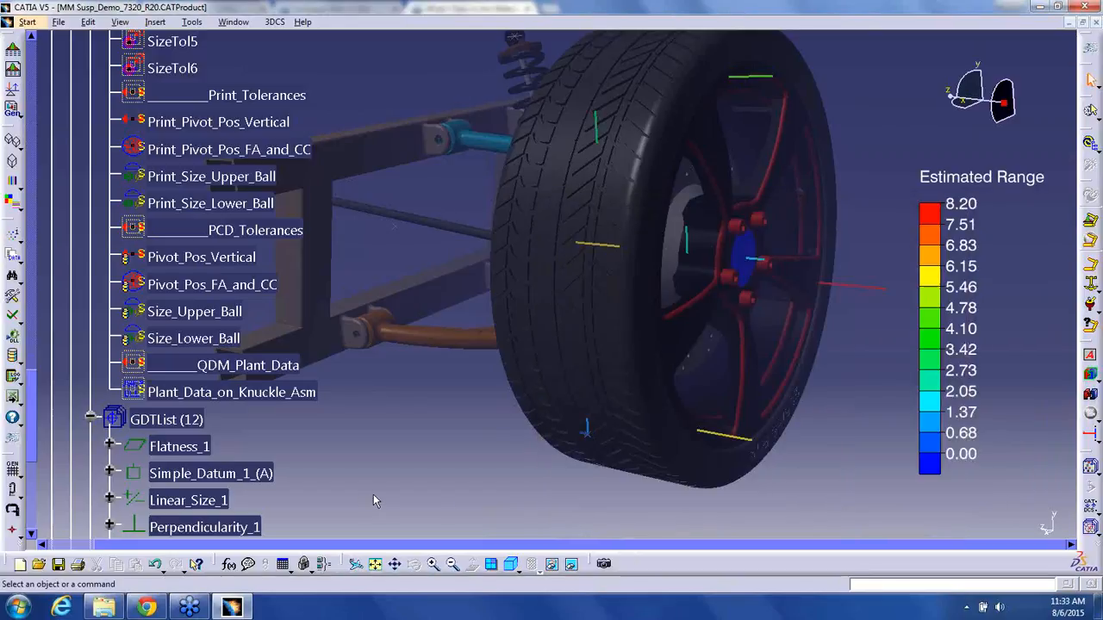
- Open the Size_Lower_Ball tolerance to review its deviations and database link, and accept the dialog
double_click(175, 339)
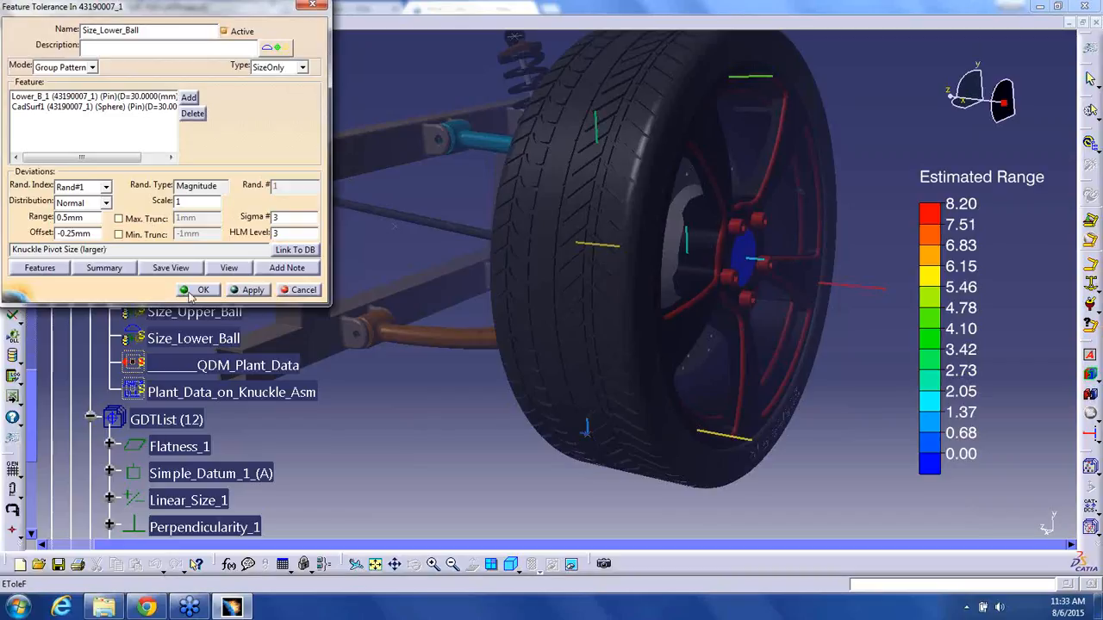
click(193, 293)
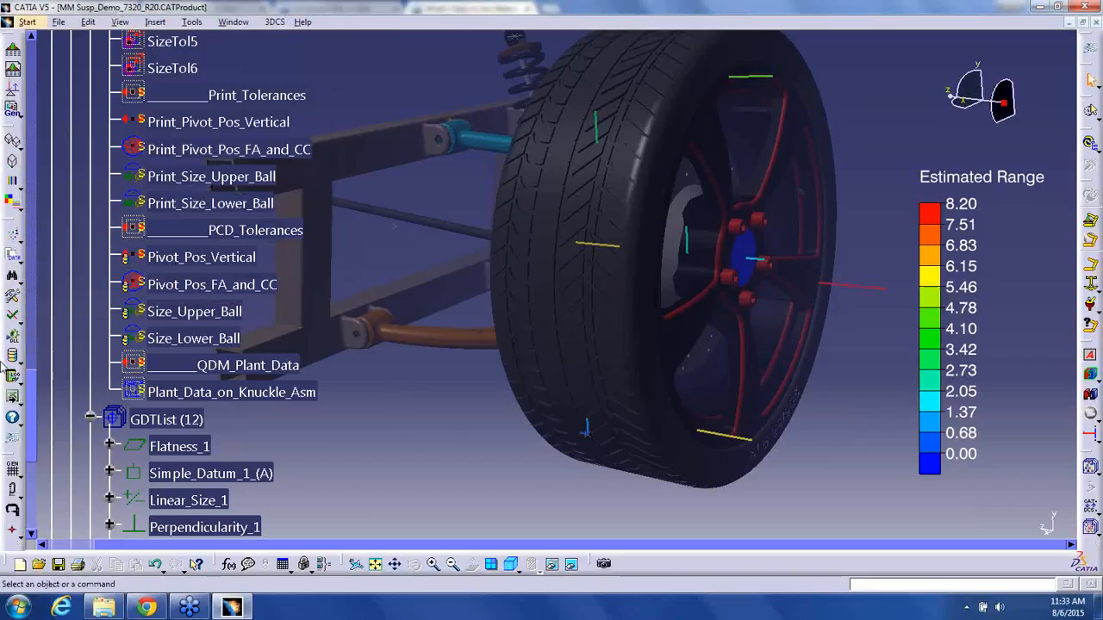
- Reload the Process Capability Database link information, examine the number of database items in its summary report, and close the report
click(13, 356)
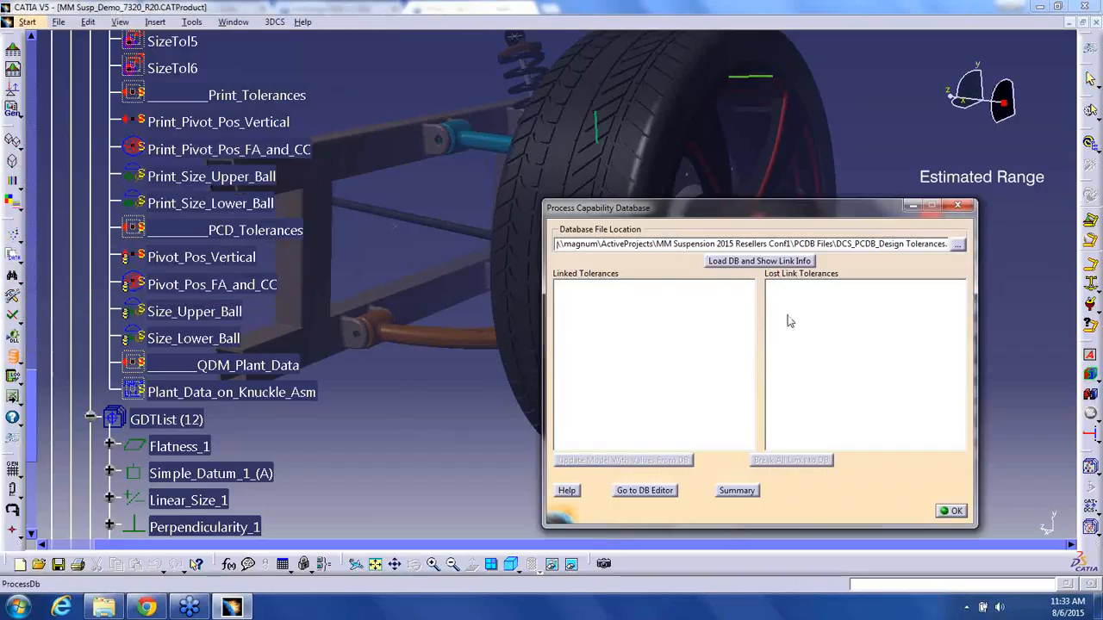
click(760, 261)
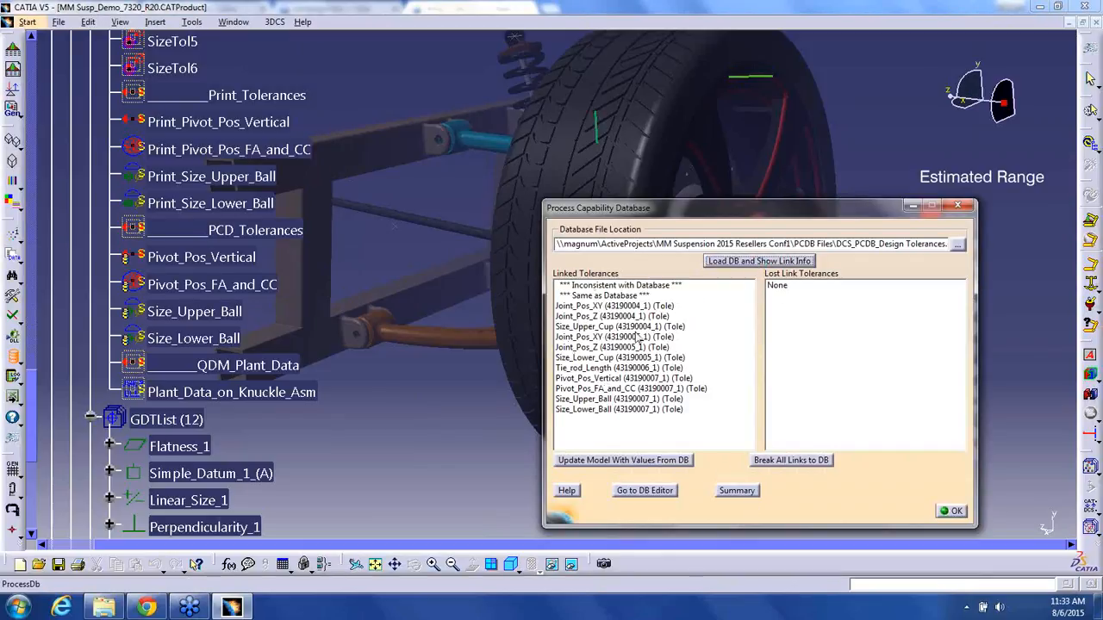
click(737, 491)
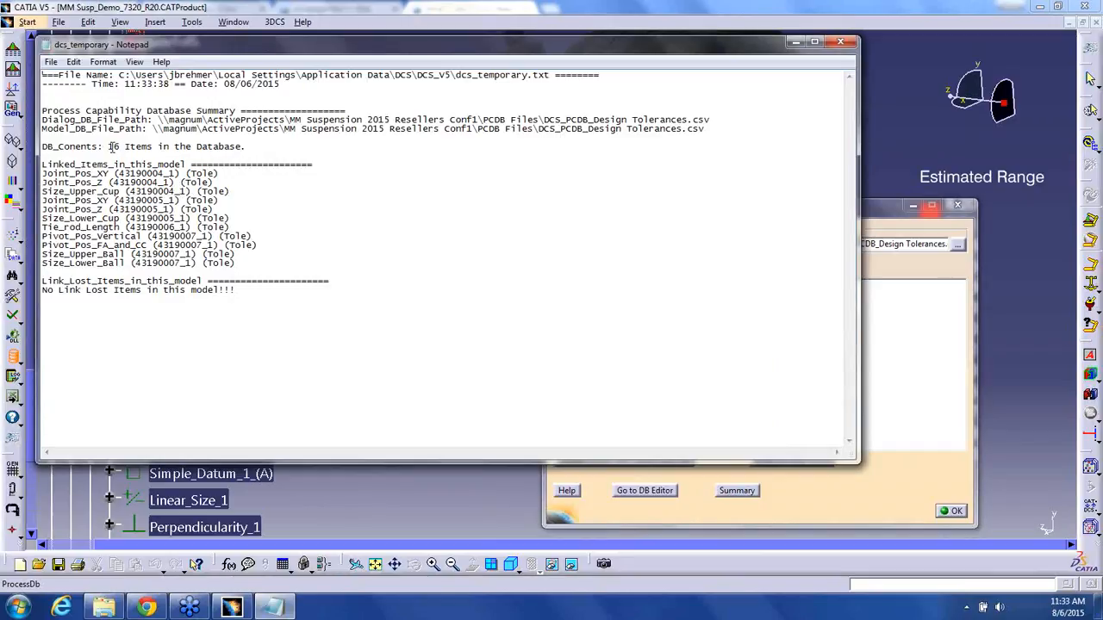
drag(112, 146, 255, 148)
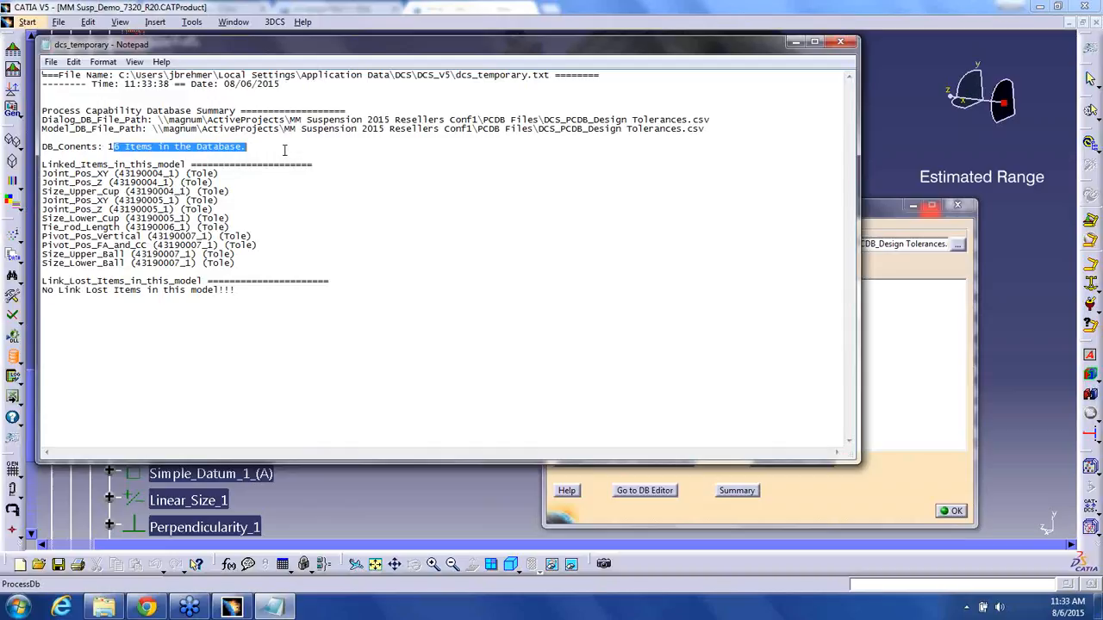
click(500, 294)
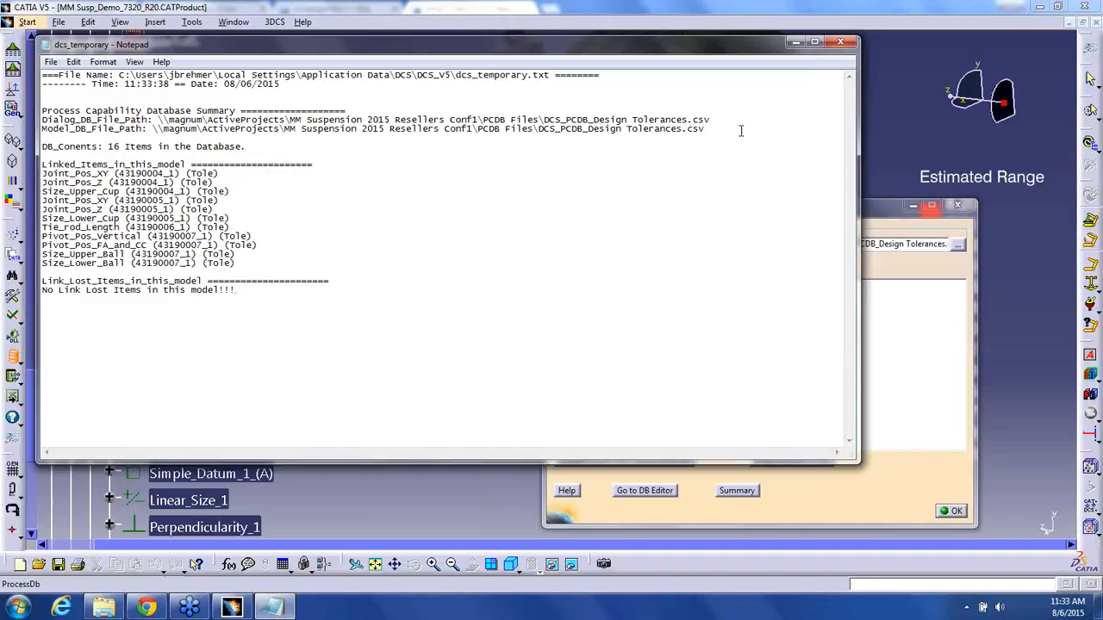
click(841, 42)
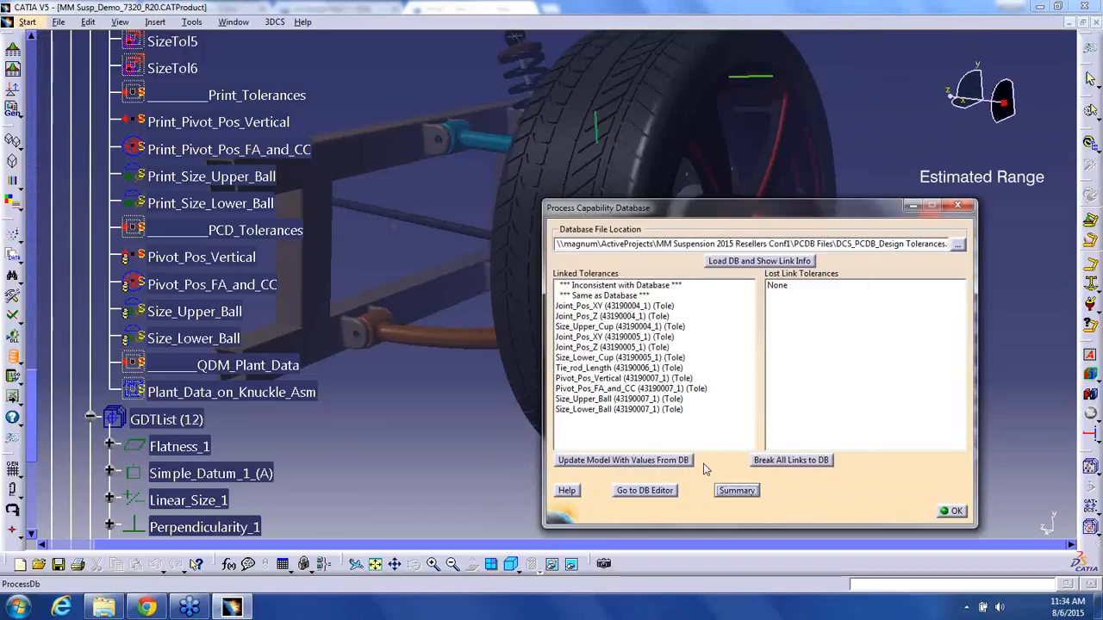
- Generate the database summary again, examine the part reference of the first linked tolerance, and close both the report and the database dialog
click(751, 495)
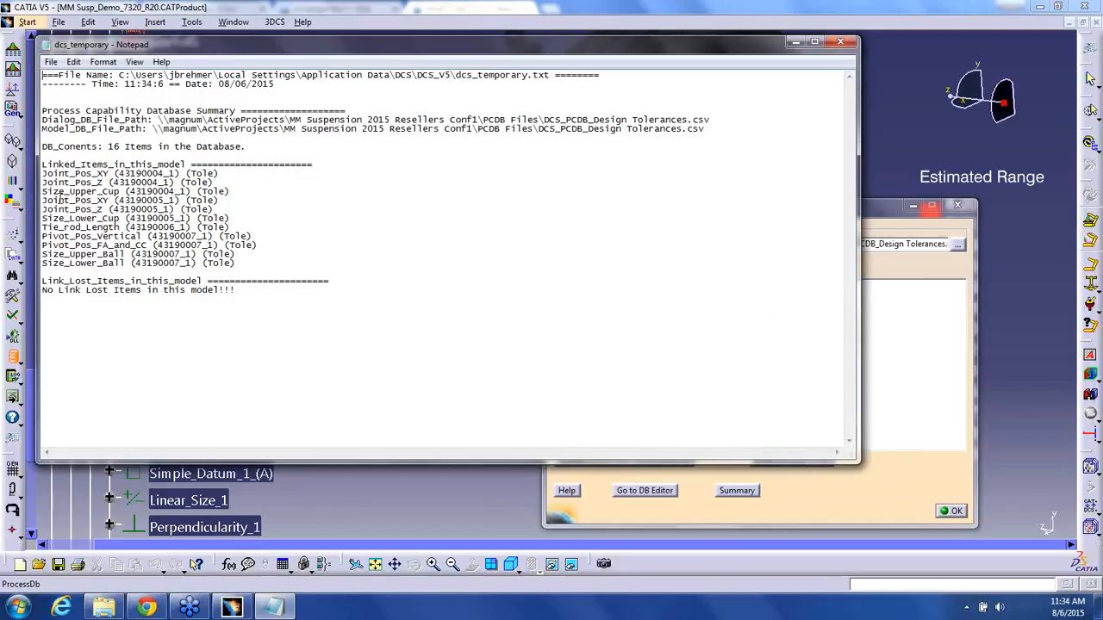
drag(46, 174, 181, 173)
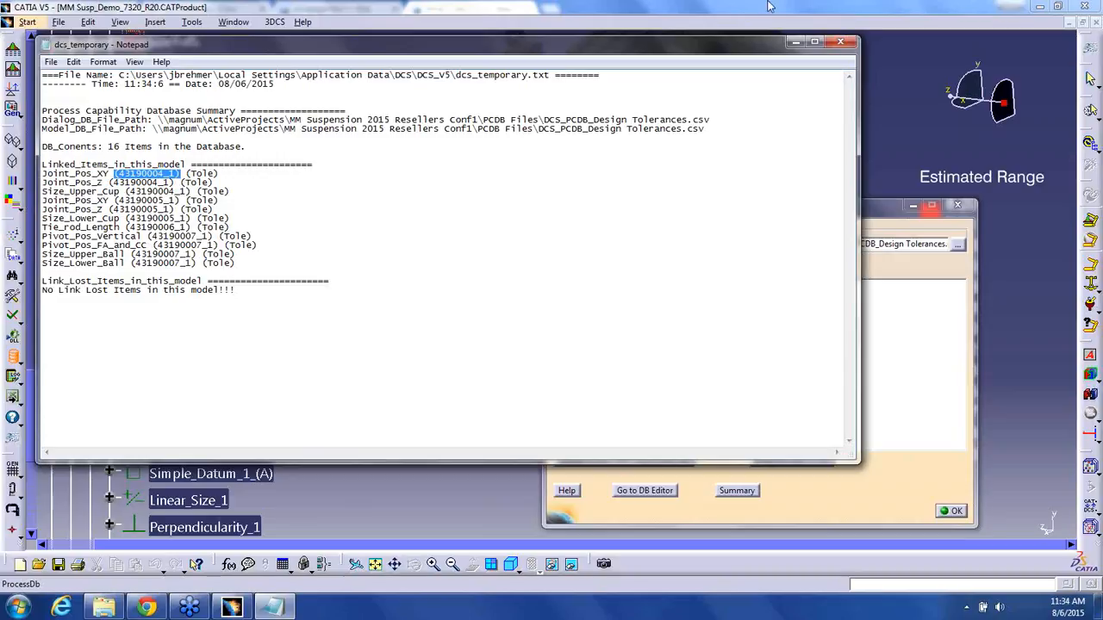
click(842, 41)
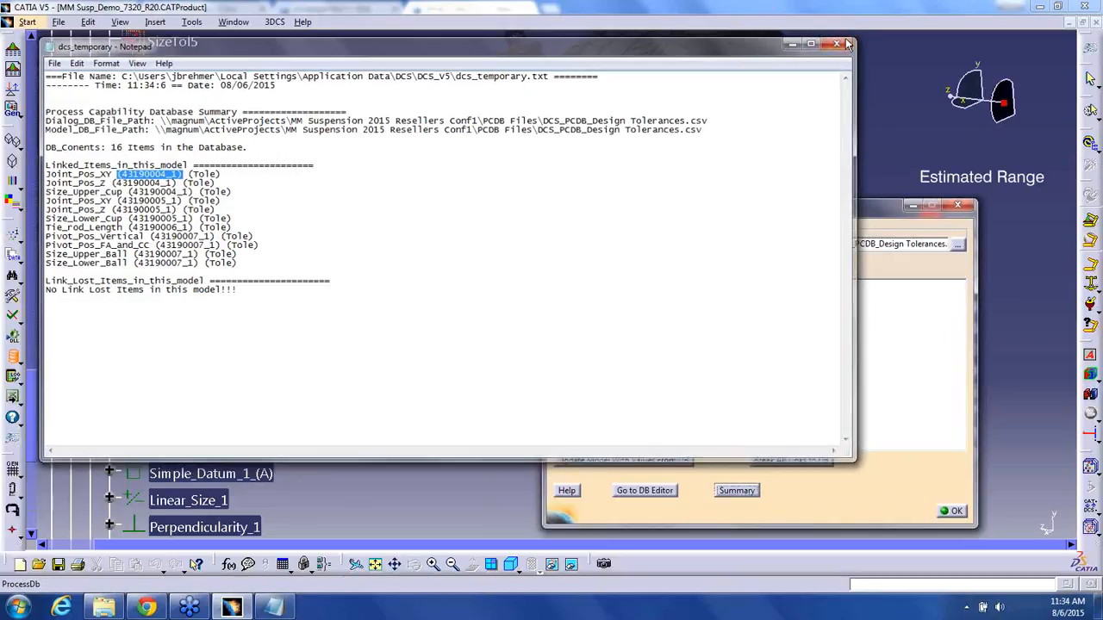
drag(792, 195, 768, 111)
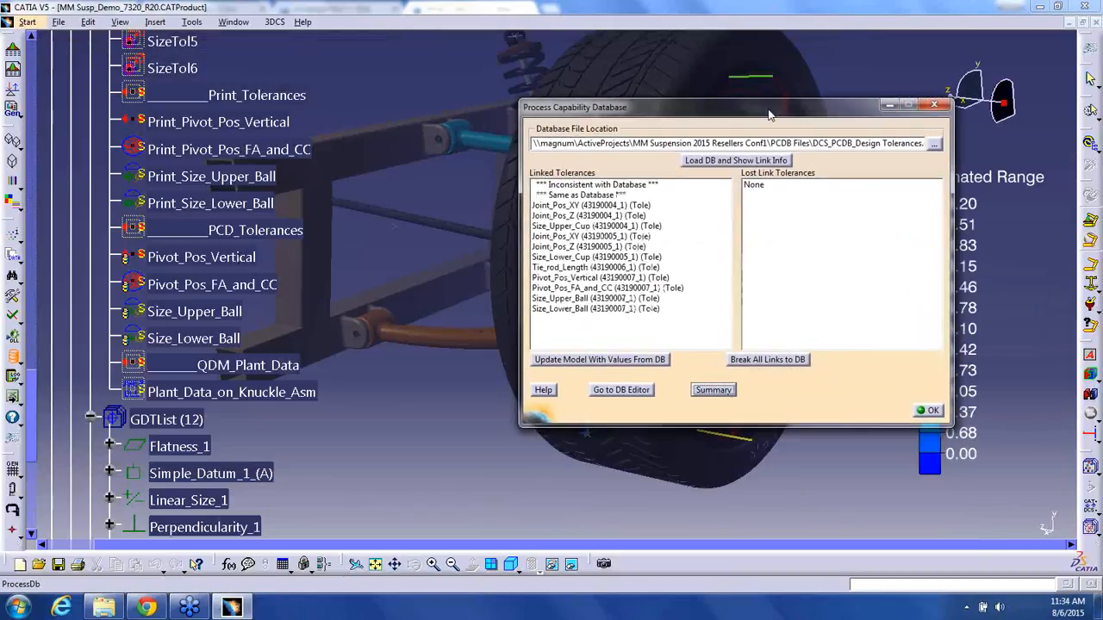
click(925, 414)
- Switch from animation to creation mode and deactivate the four print tolerances from Print_Pivot_Pos_Vertical through Print_Size_Lower_Ball on part 43190007_1
click(1091, 356)
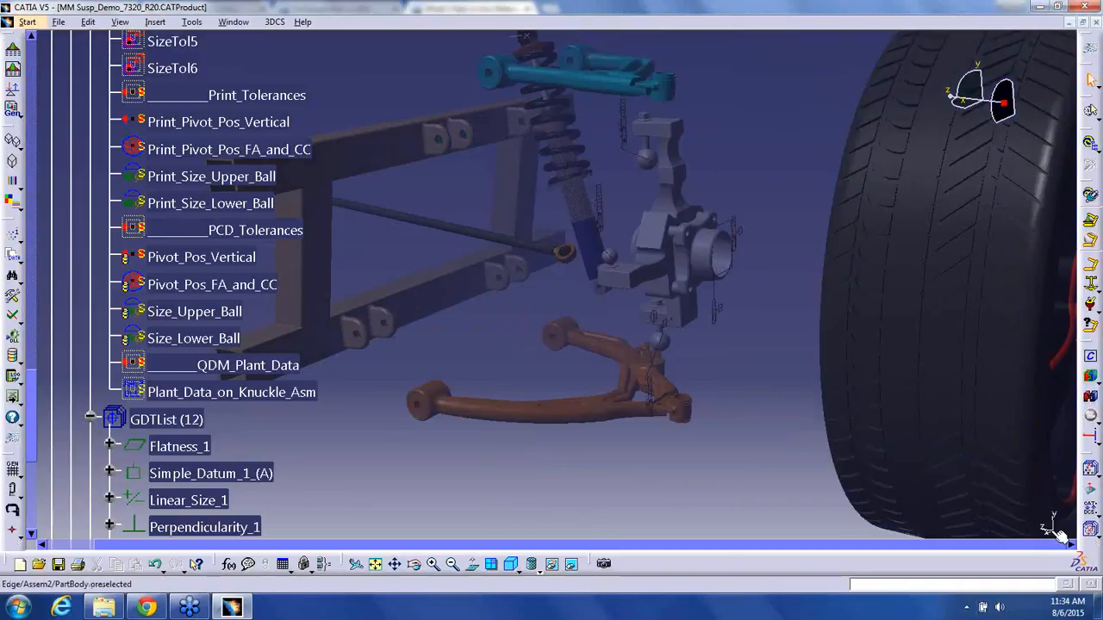
middle_drag(684, 323, 660, 354)
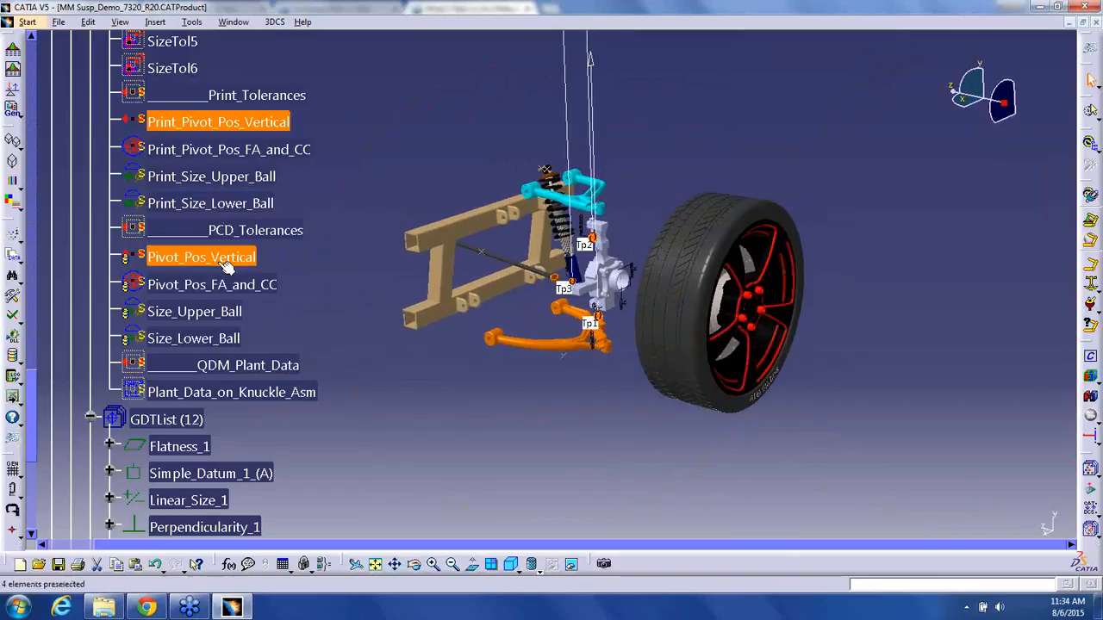
right_click(223, 202)
click(300, 388)
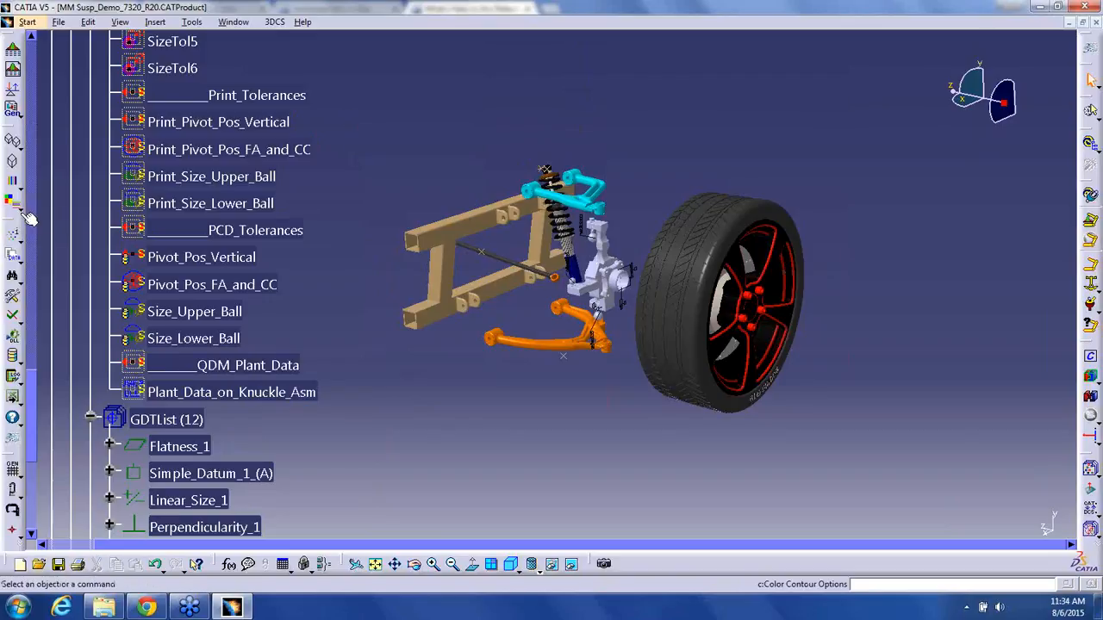
- Set the render style to Shading with Edges without Smooth Edges
click(538, 571)
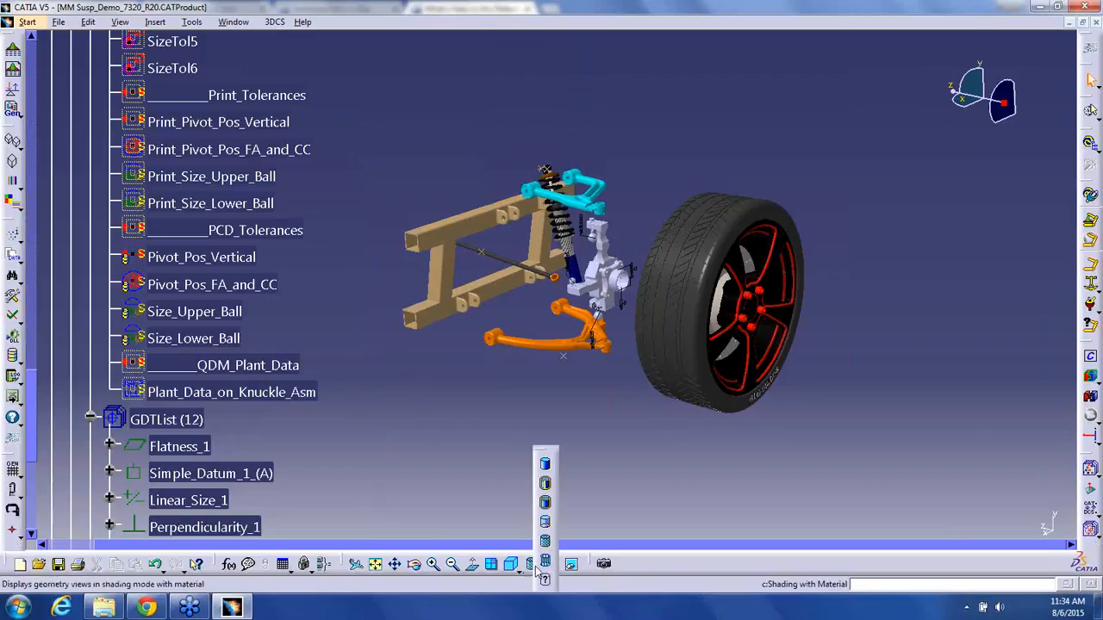
click(545, 502)
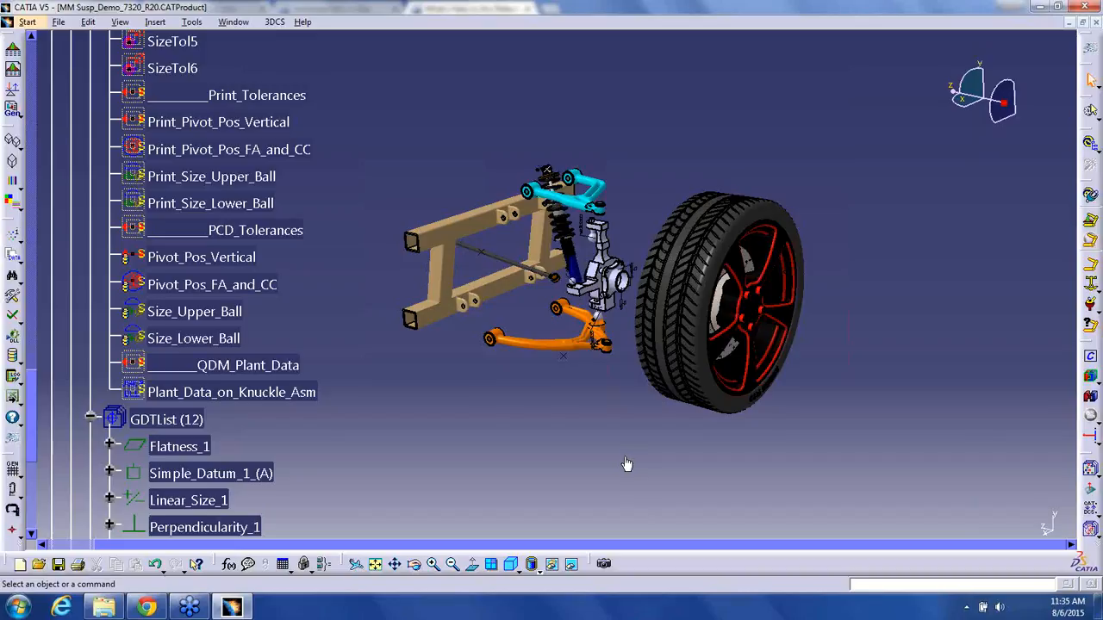
- Browse the available PCDB files for the Process Capability Database, cancel the file selection, and close the database dialog
click(198, 258)
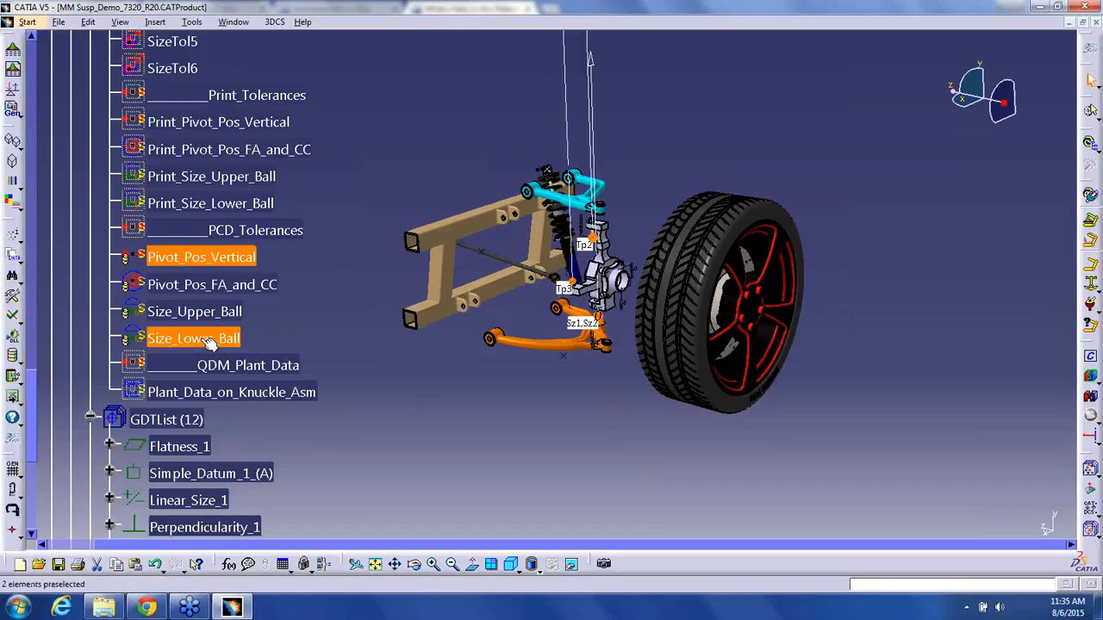
click(12, 357)
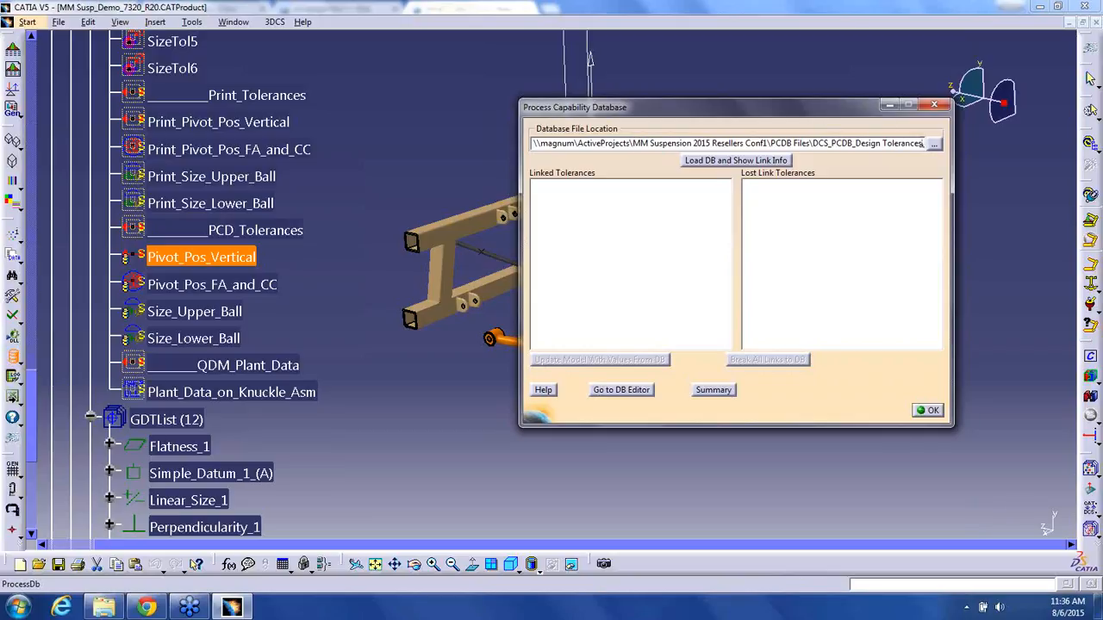
click(934, 144)
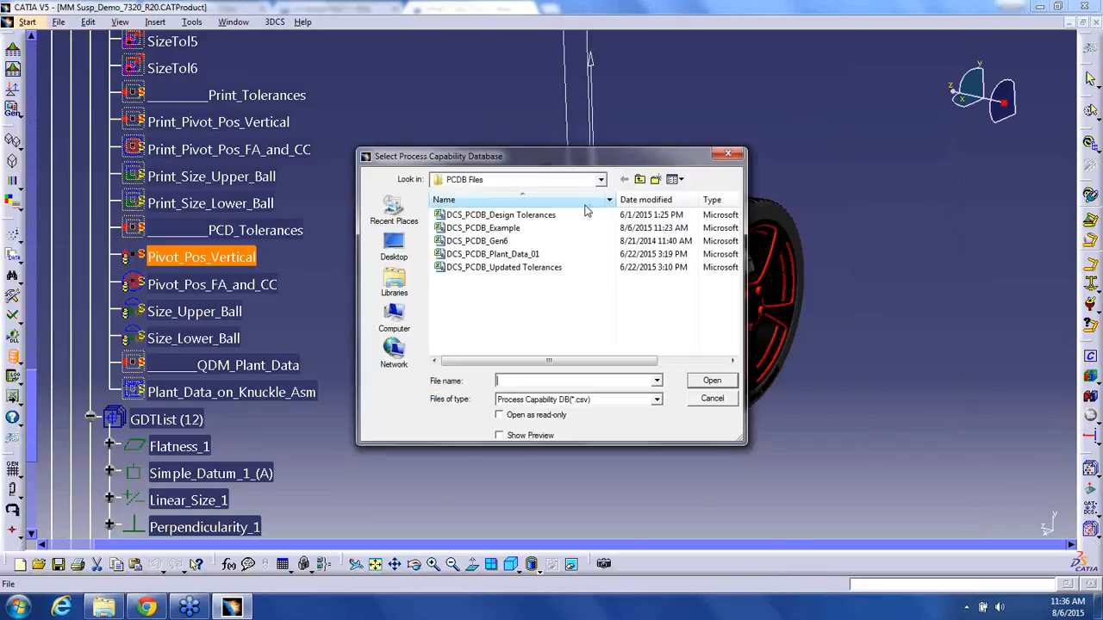
click(508, 216)
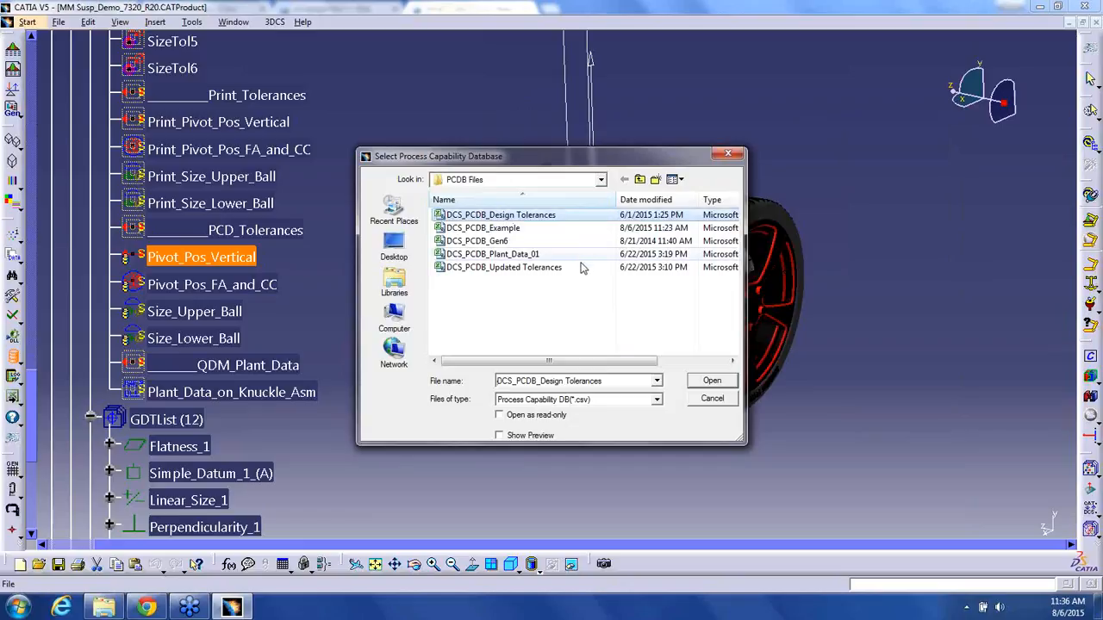
click(712, 399)
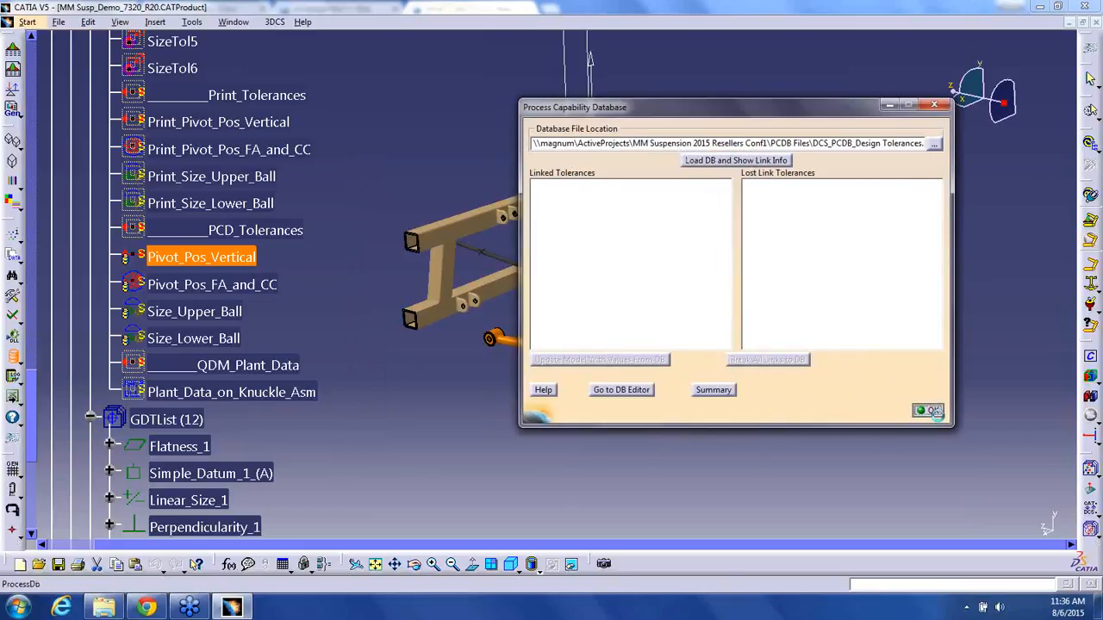
click(931, 411)
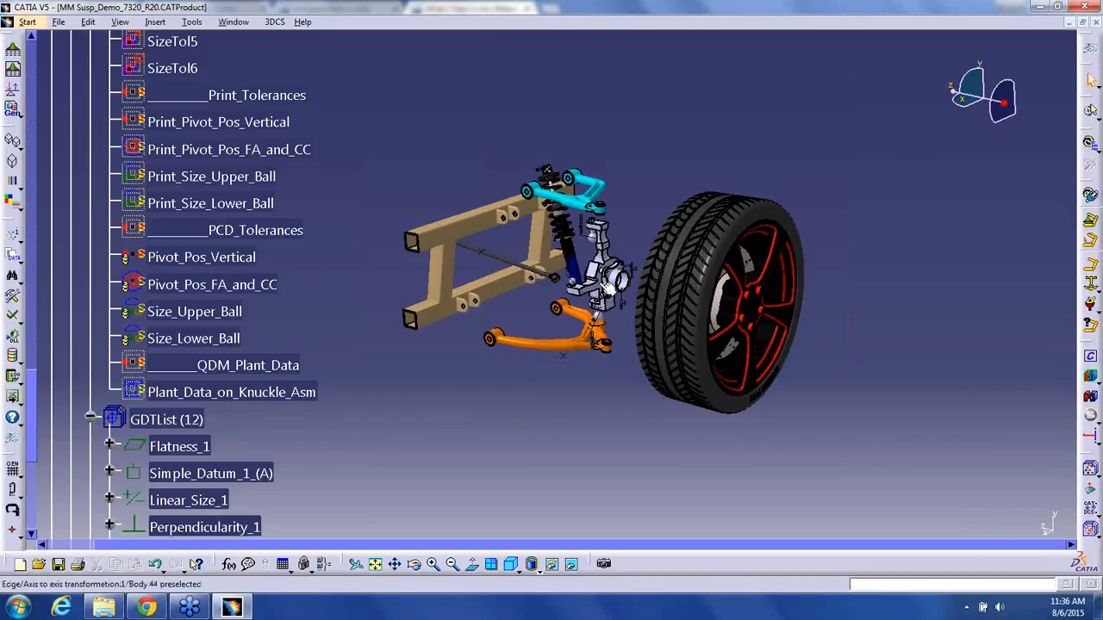
- Set the model view's projection to Parallel with the knuckle and control arms in view
middle_click(590, 391)
middle_drag(590, 391, 321, 402)
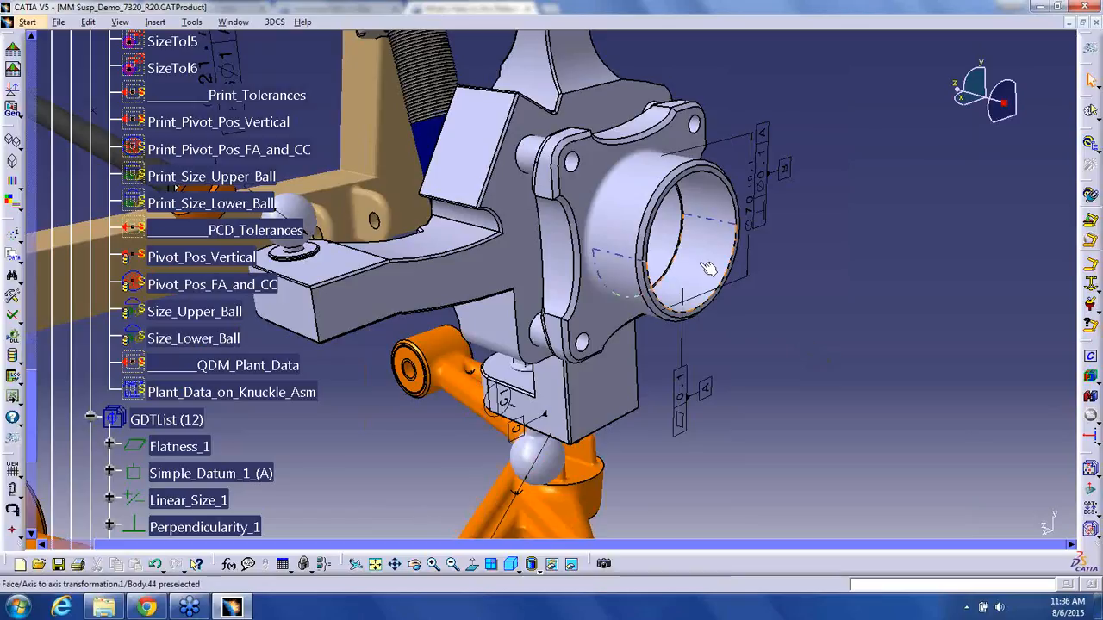
mouse_move(922, 427)
middle_down()
mouse_move(709, 468)
mouse_move(468, 198)
mouse_move(529, 202)
mouse_move(542, 234)
mouse_move(642, 260)
mouse_move(669, 410)
middle_up()
middle_drag(676, 400, 569, 255)
click(120, 22)
mouse_move(172, 350)
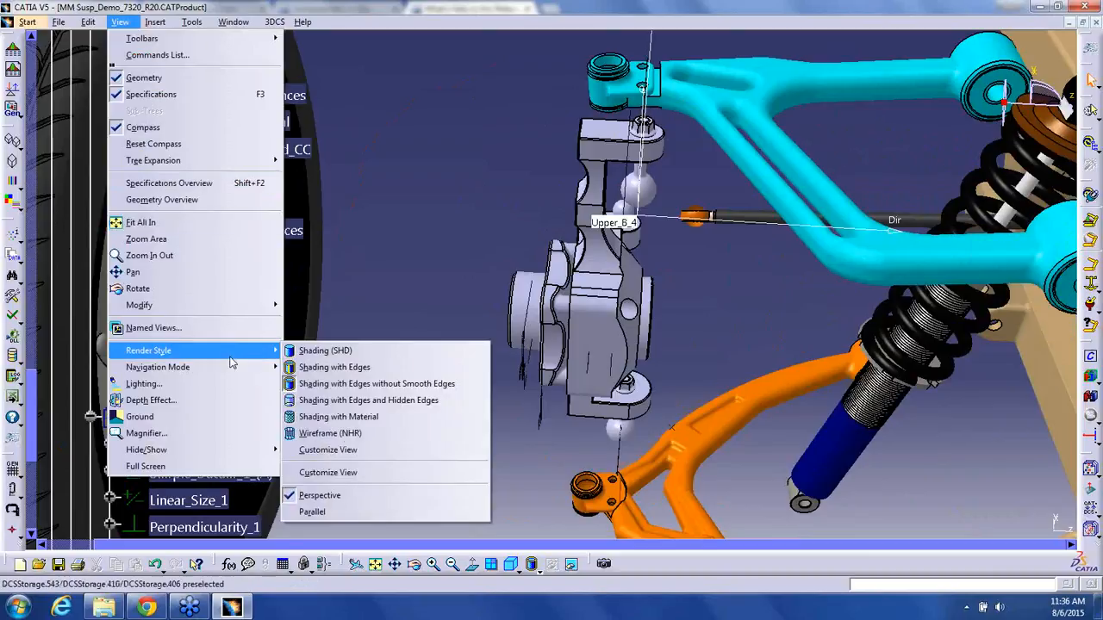
click(466, 513)
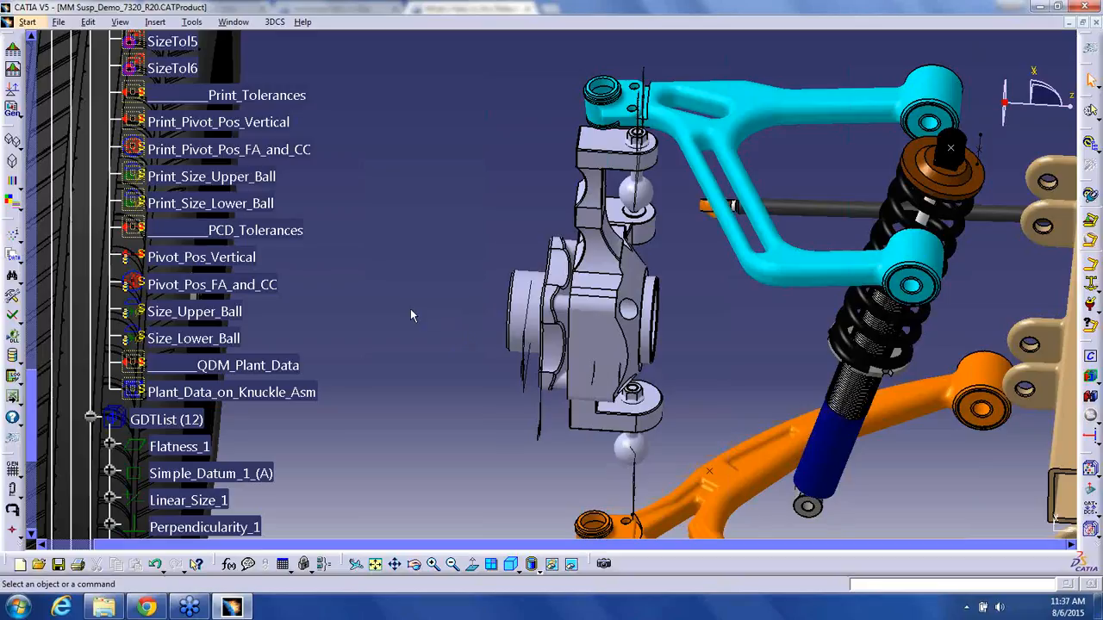
- Collapse the 43190007_1 part branch in the specification tree
scroll(401, 305, up, 6)
scroll(402, 303, up, 4)
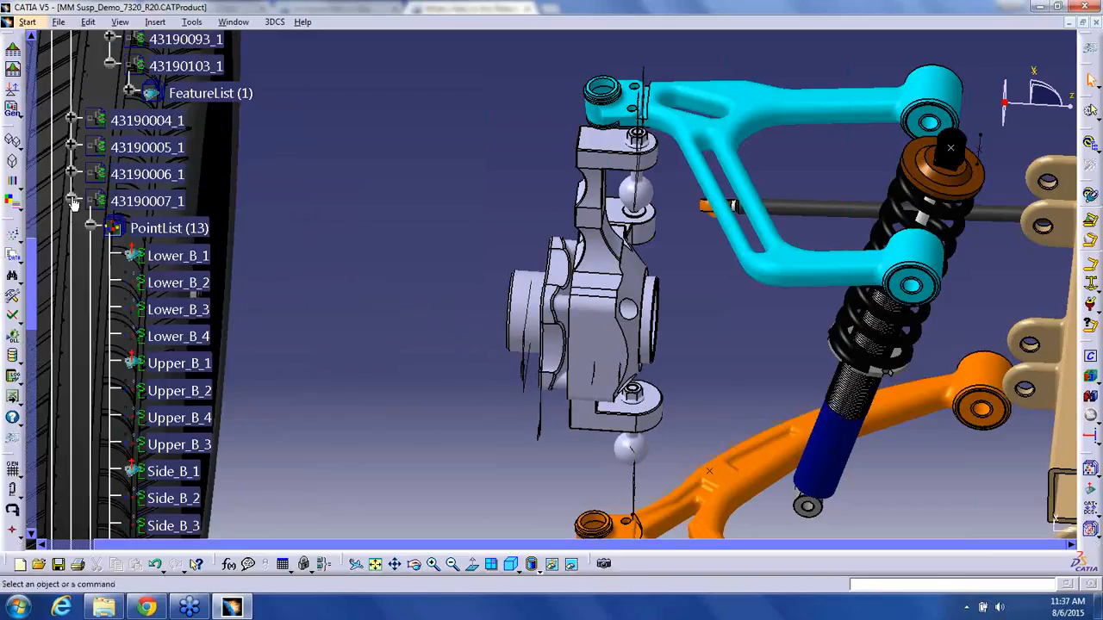
click(73, 201)
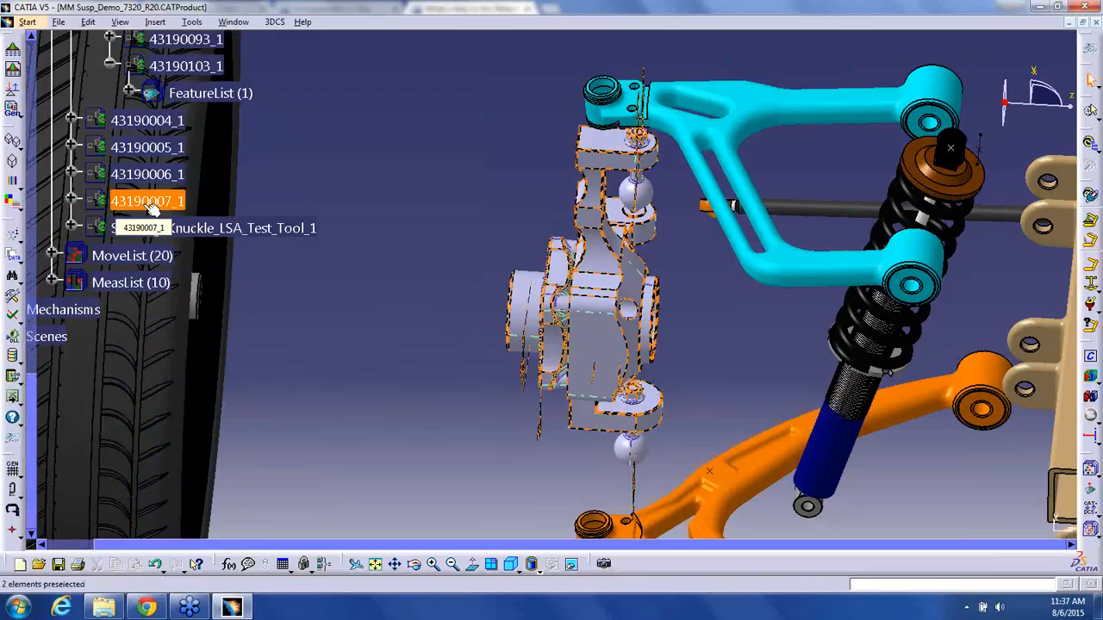
ctrl+middle_drag(417, 186, 417, 234)
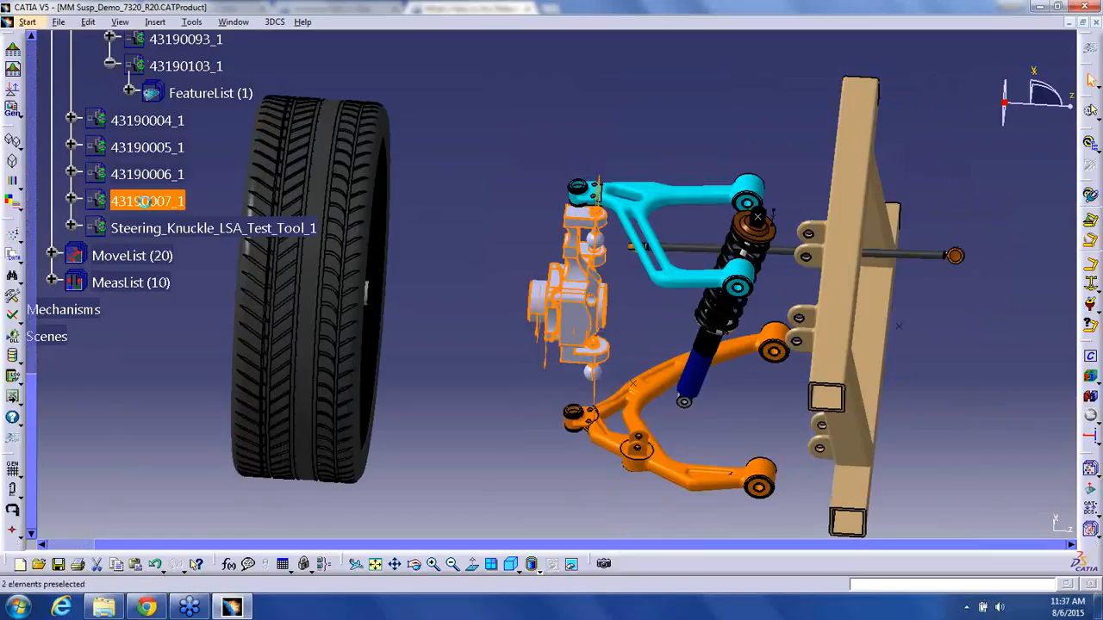
click(170, 180)
click(650, 197)
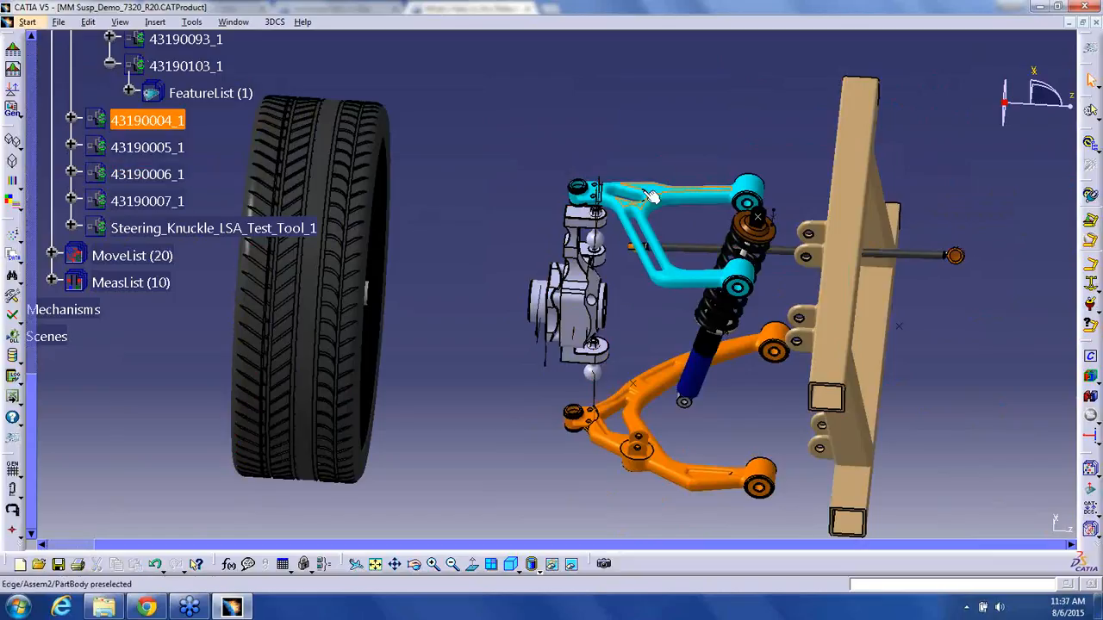
right_click(149, 154)
click(500, 129)
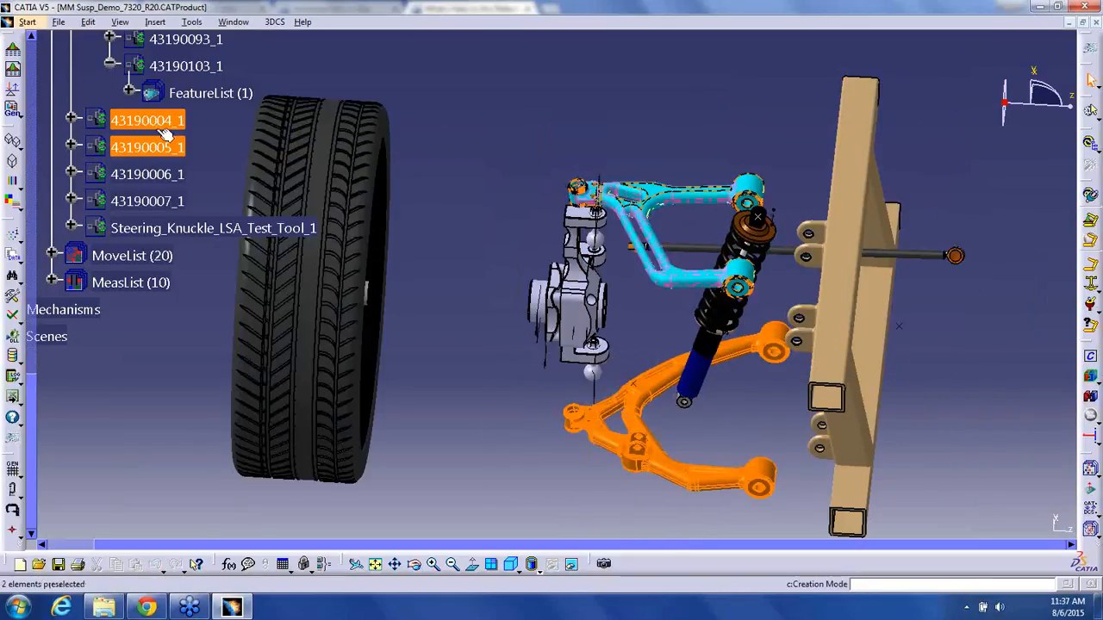
click(160, 120)
right_click(160, 121)
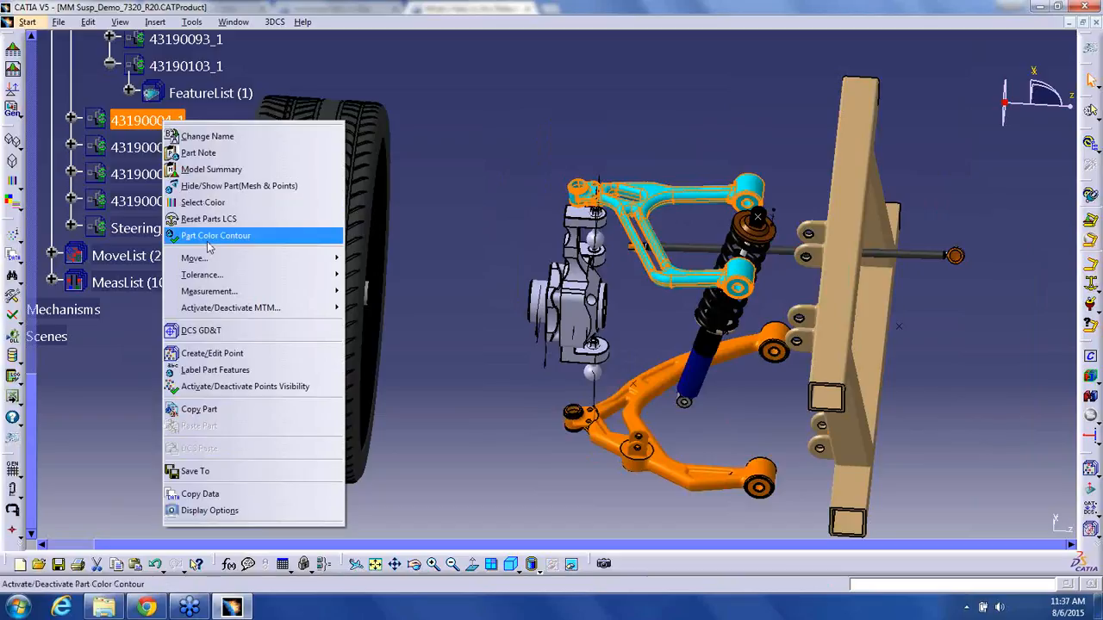
click(208, 241)
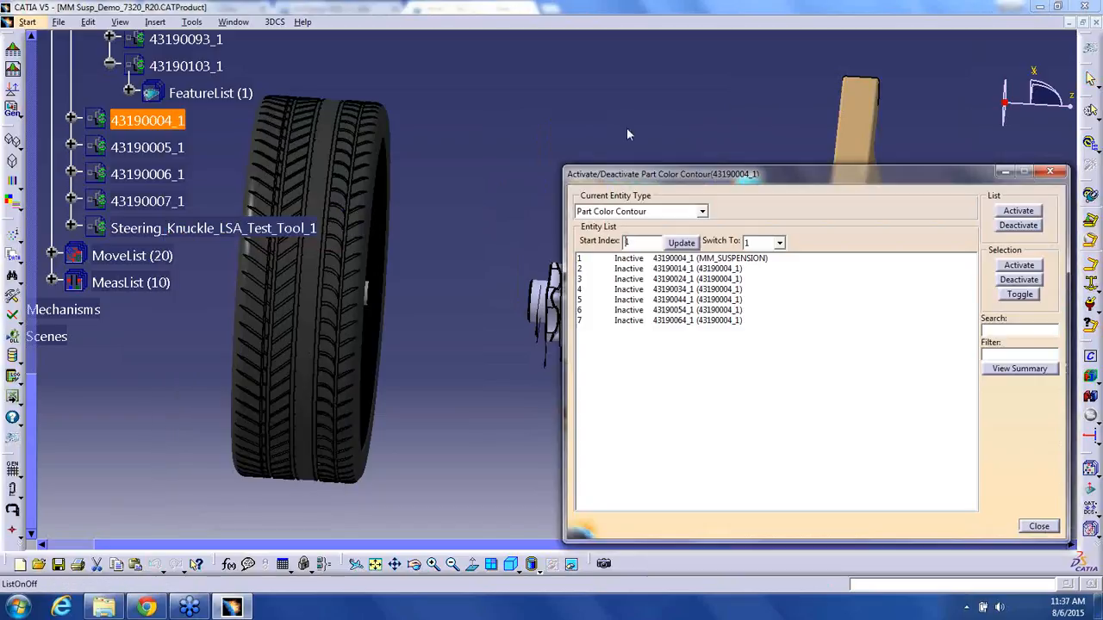
click(1038, 526)
- Expand the 43190004_1 part list and activate Part Color Contour for part 43190014_1
click(72, 120)
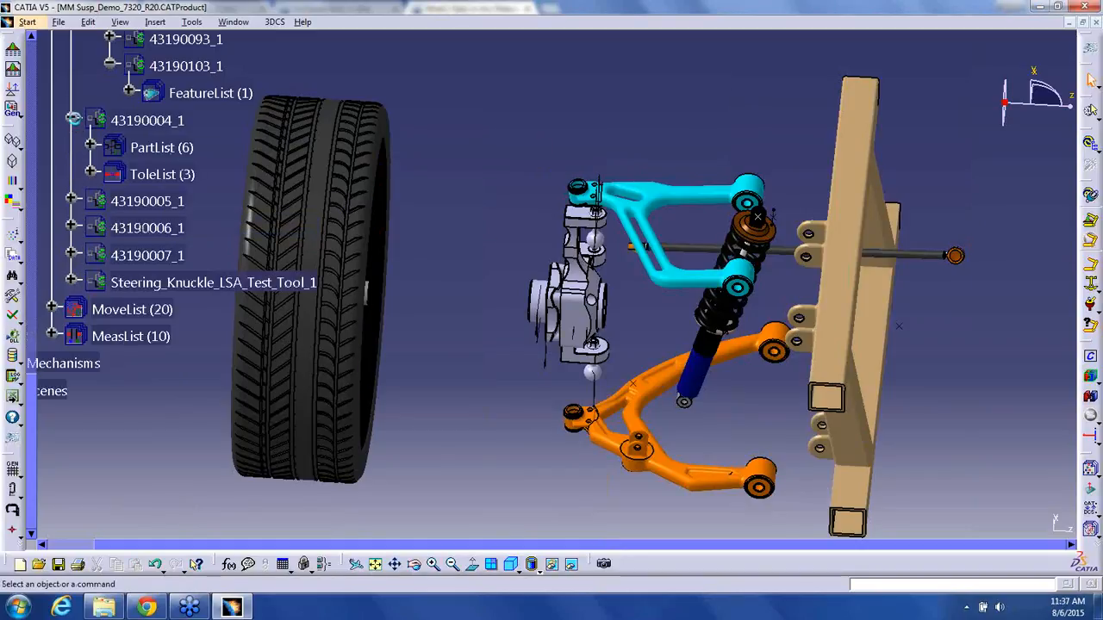
click(90, 147)
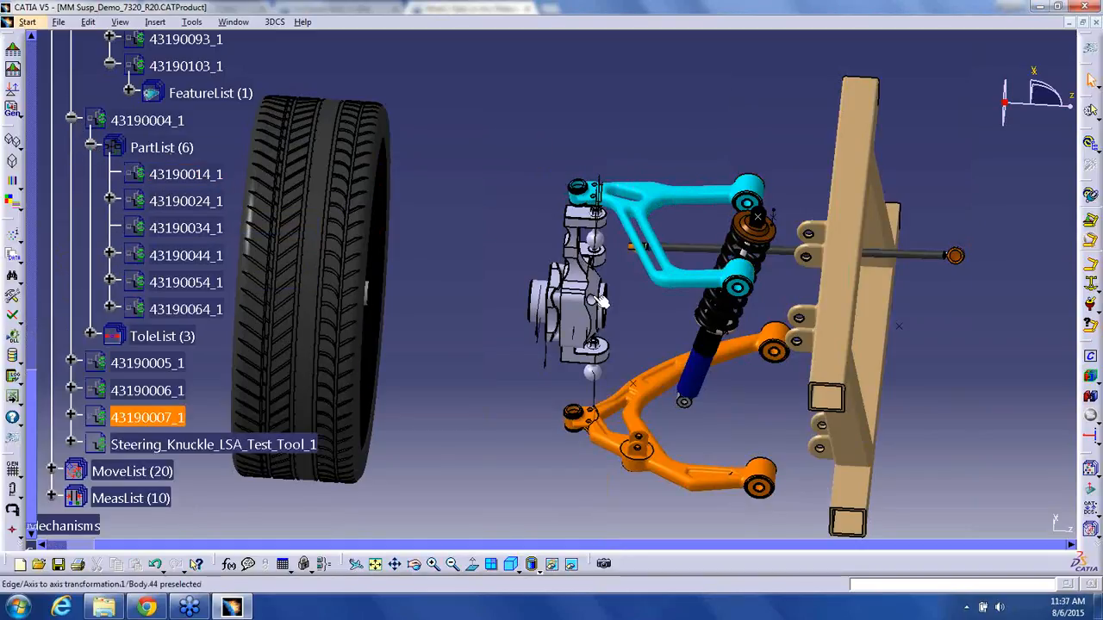
right_click(205, 176)
click(280, 293)
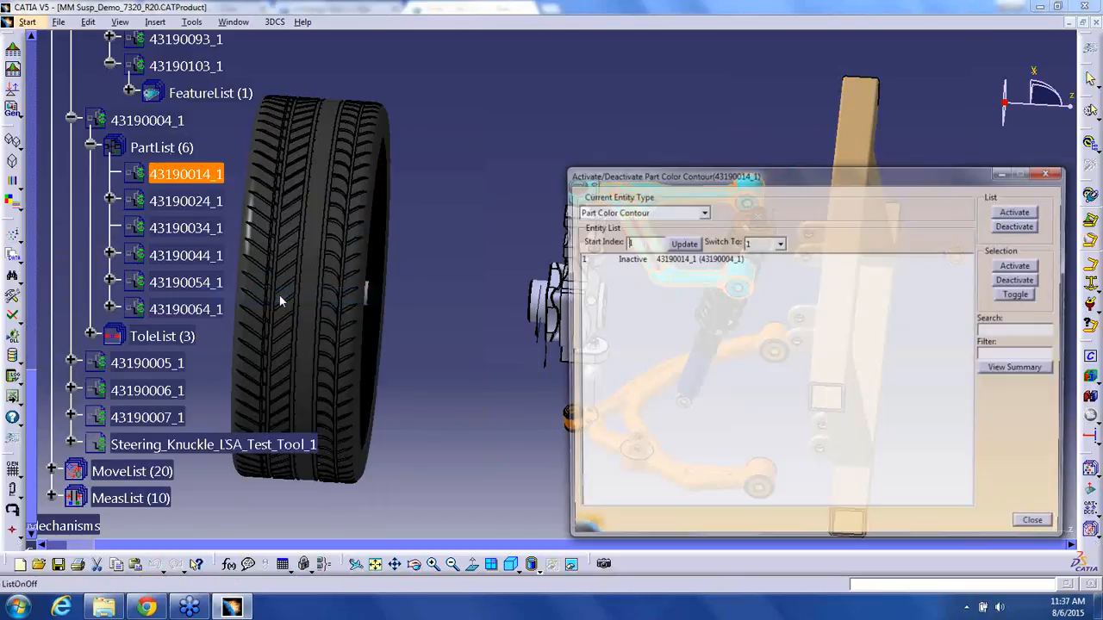
click(727, 260)
click(1018, 265)
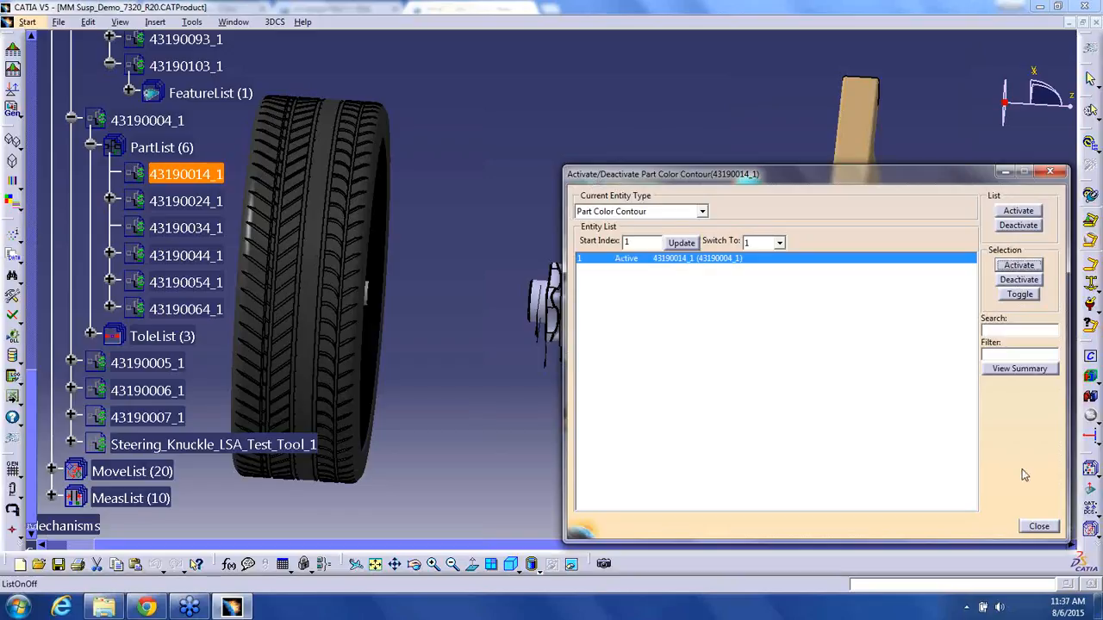
click(1039, 527)
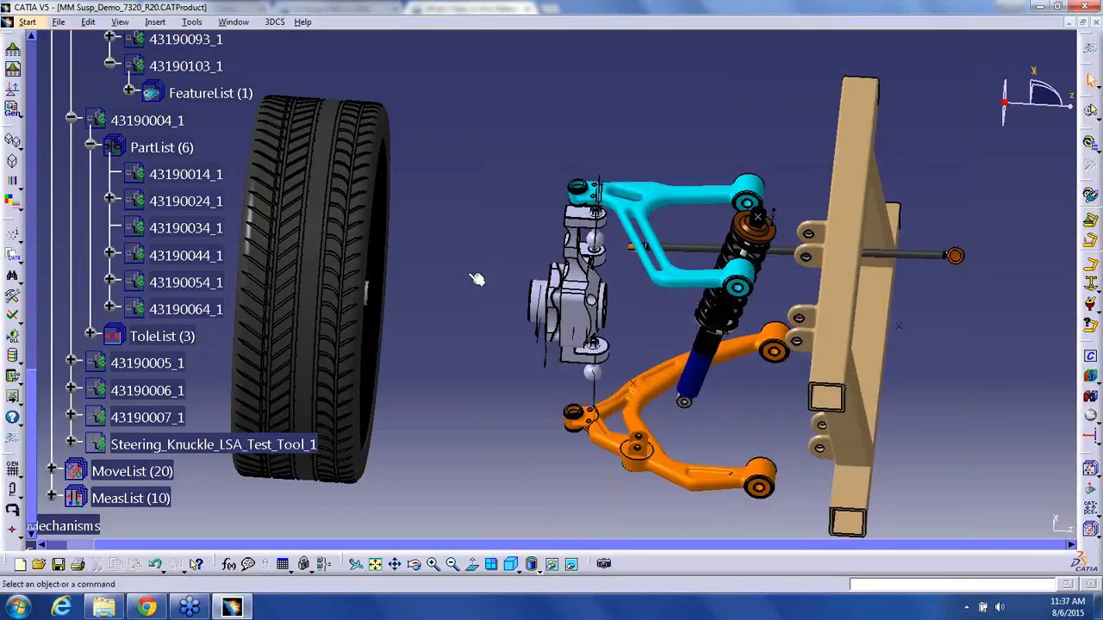
- Expand the 43190005_1 part list and activate Part Color Contour for part 43190015_1
click(72, 363)
click(91, 390)
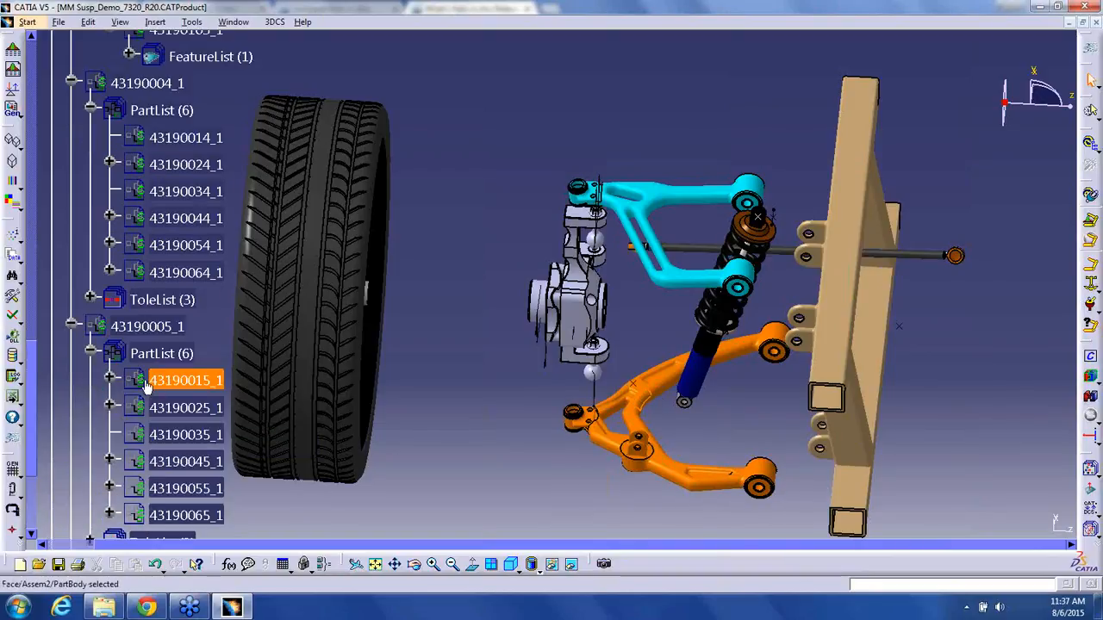
click(109, 380)
right_click(183, 380)
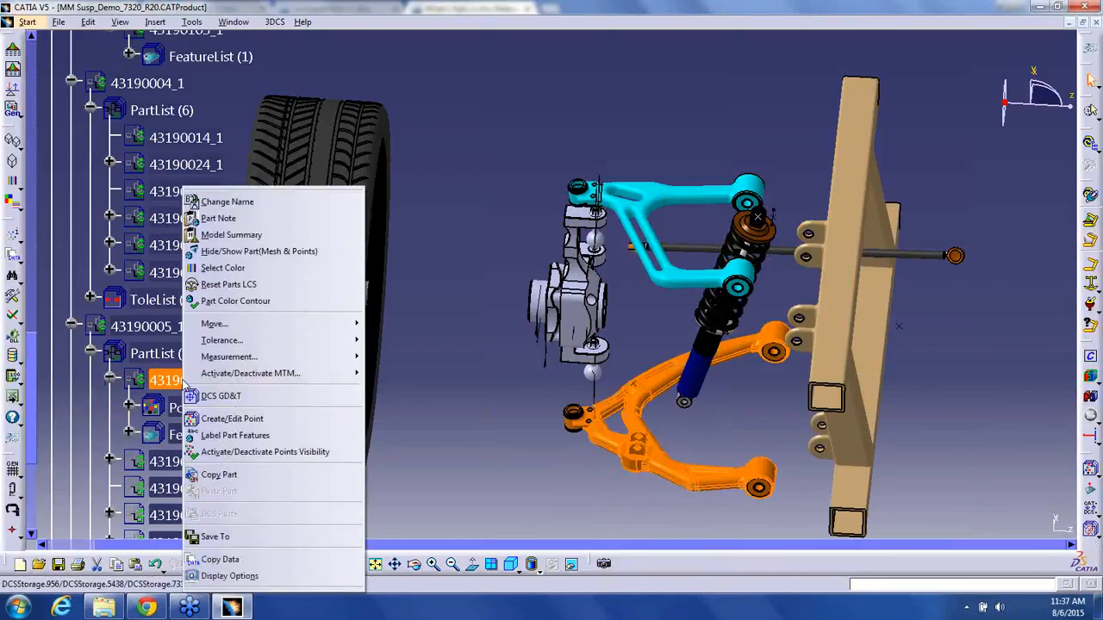
click(267, 304)
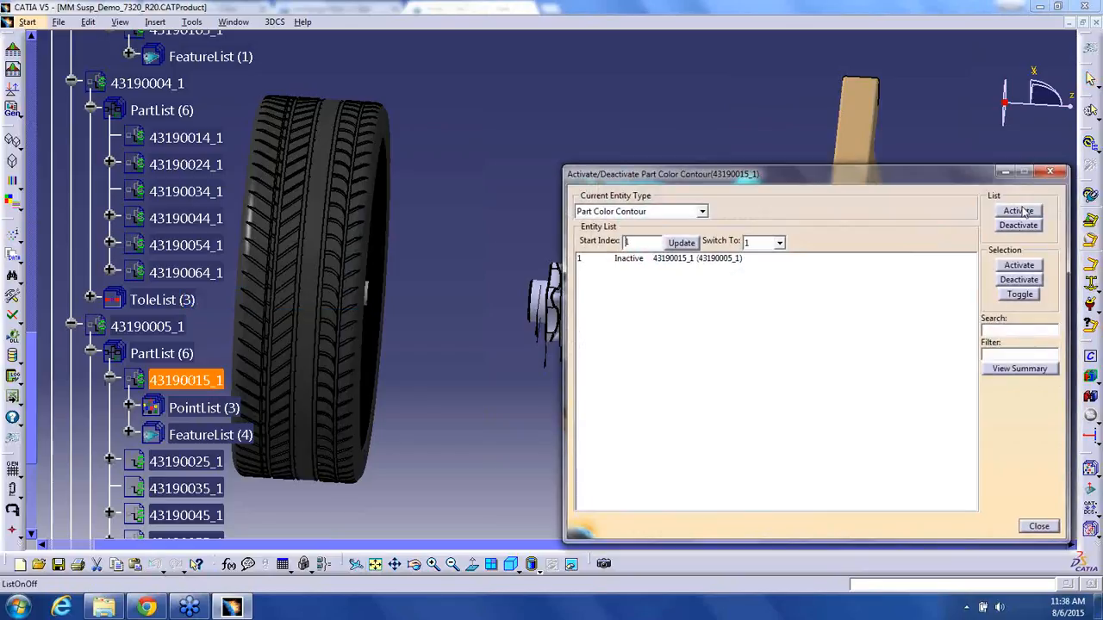
click(1039, 526)
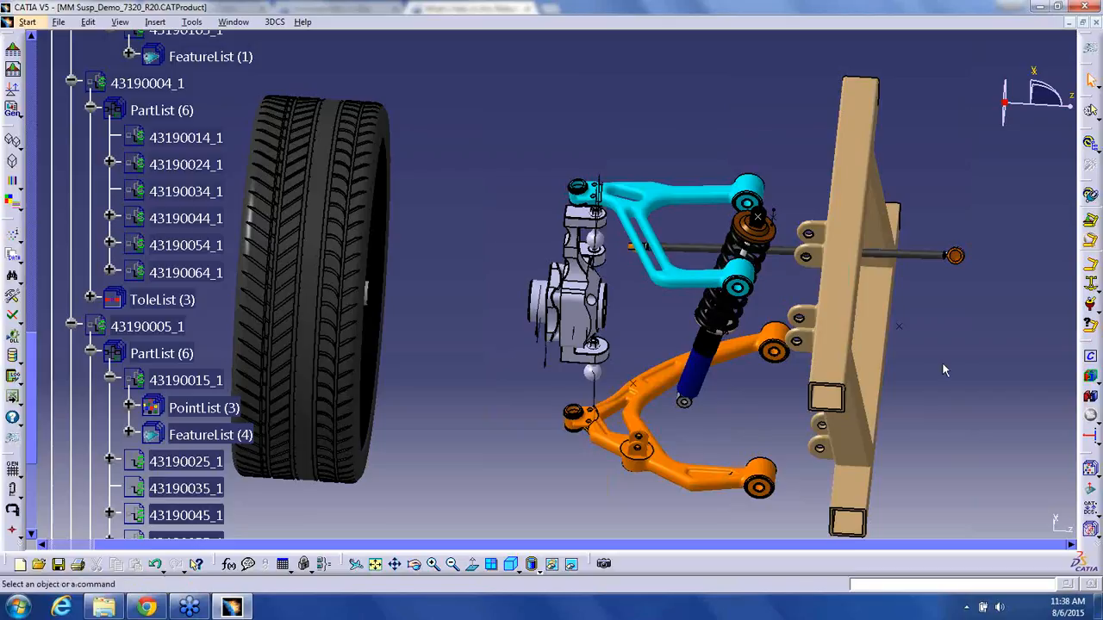
- Run a Nominal Build of the suspension assembly and set the render style to Shading with Material
click(1092, 378)
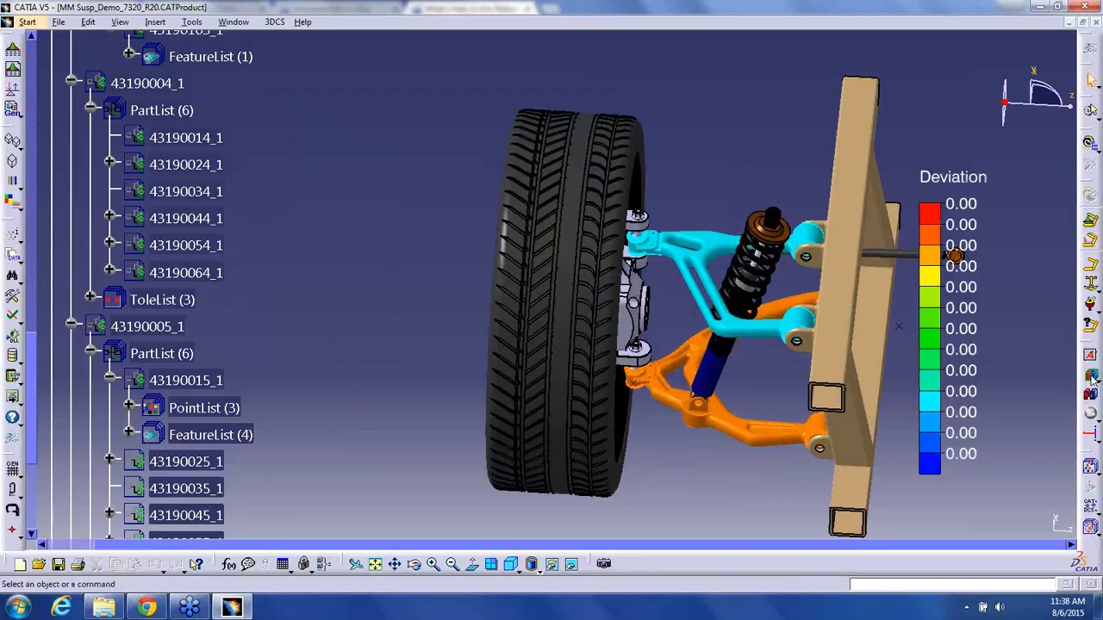
click(540, 571)
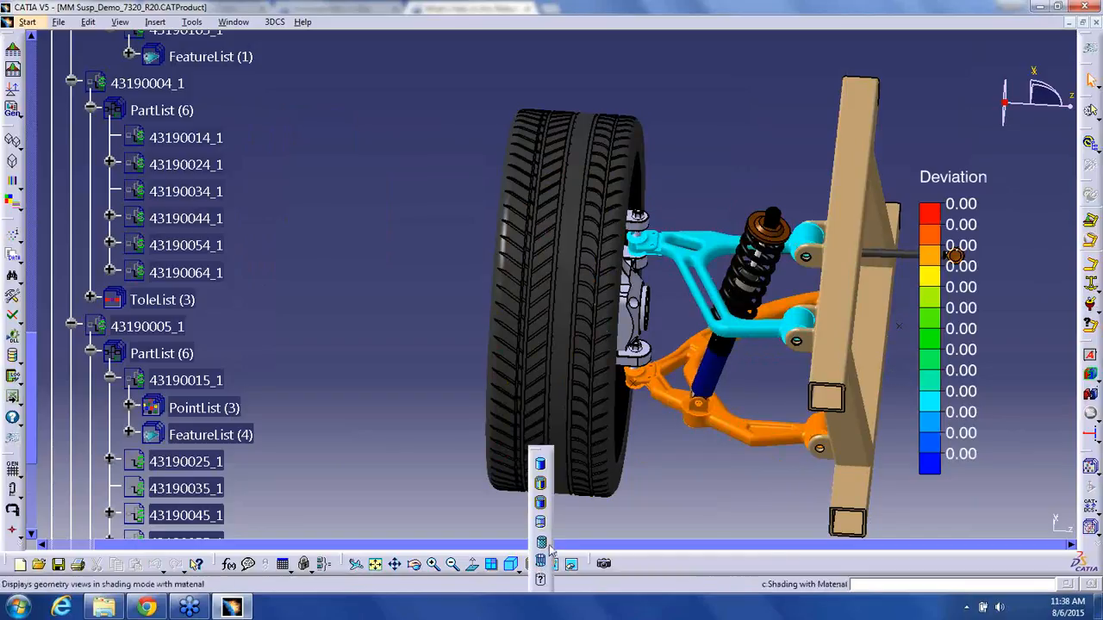
click(541, 546)
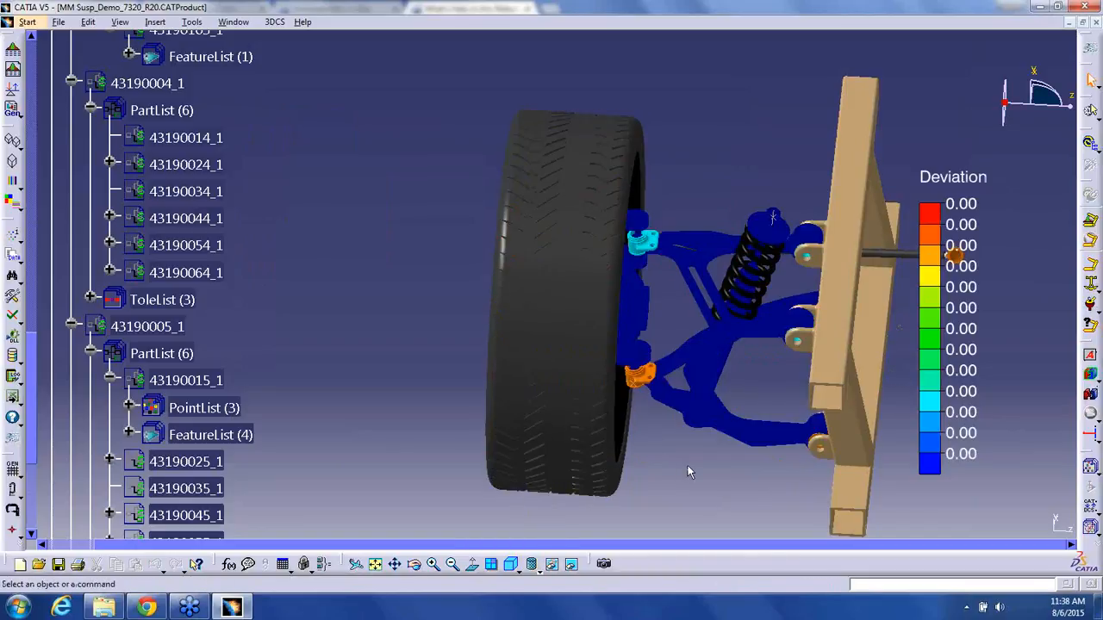
middle_drag(685, 475, 627, 443)
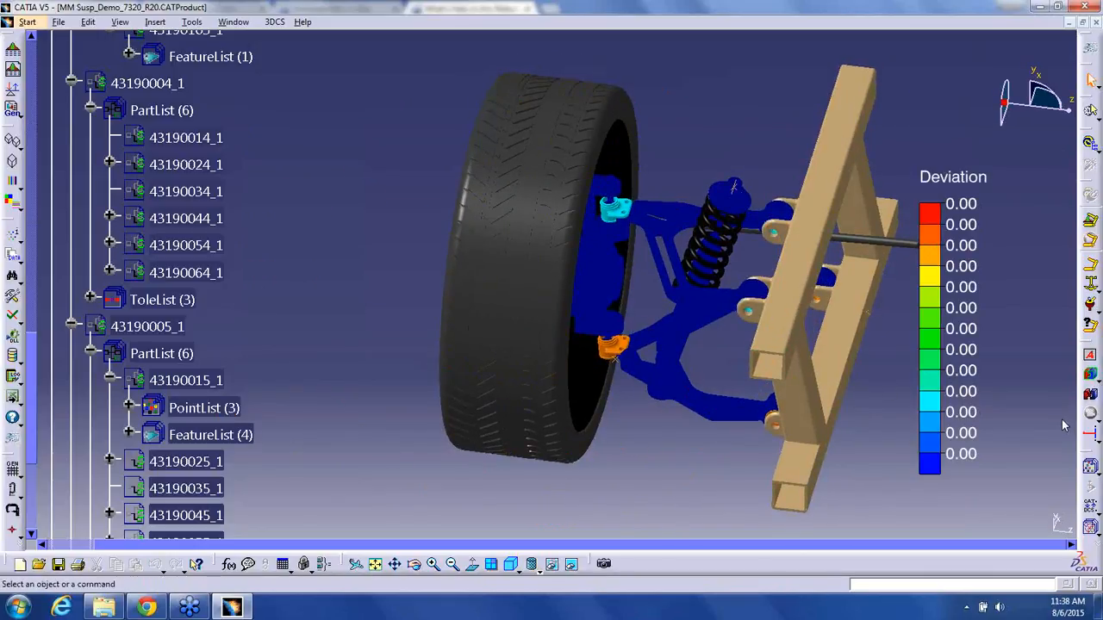
- Run Continuous Deviate to view the color-contoured part deviations, stop it, and return the assembly to the Nominal Build
click(1090, 110)
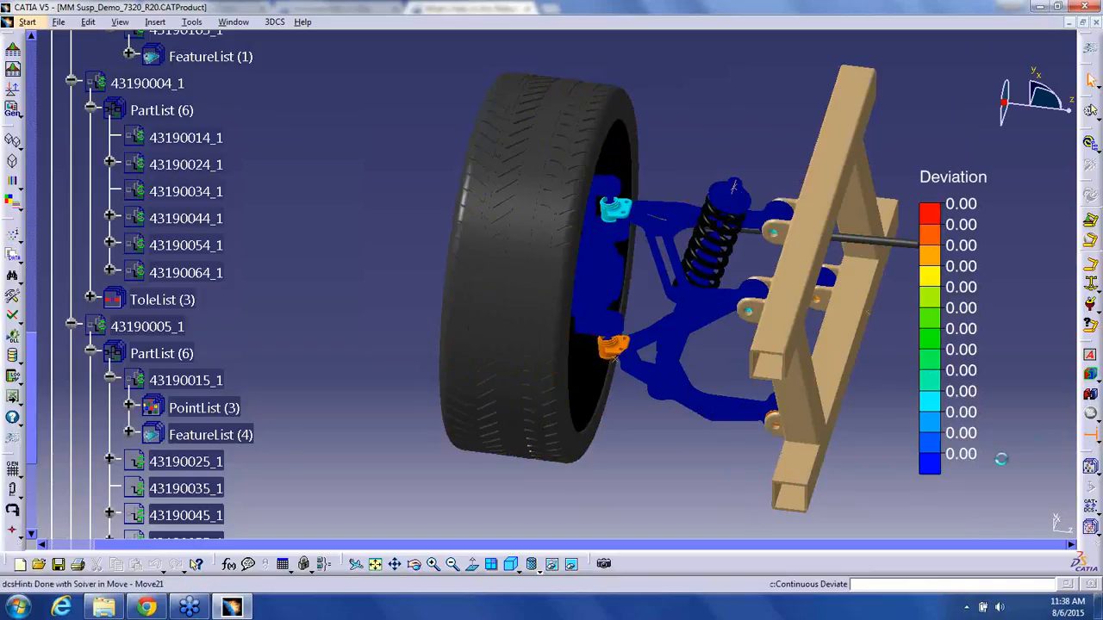
click(977, 529)
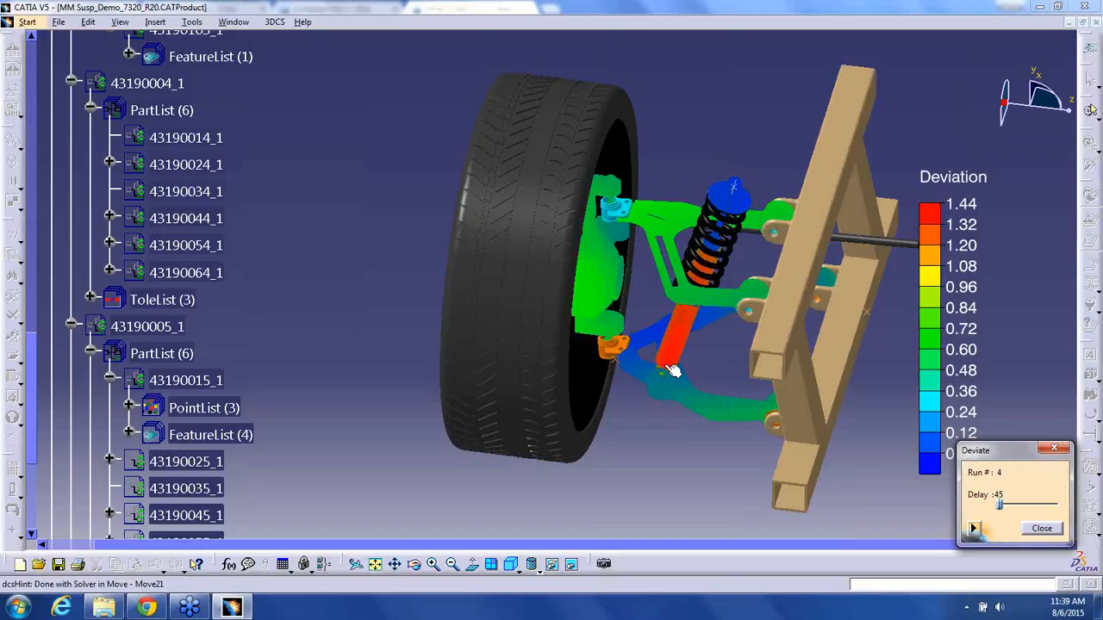
click(1041, 529)
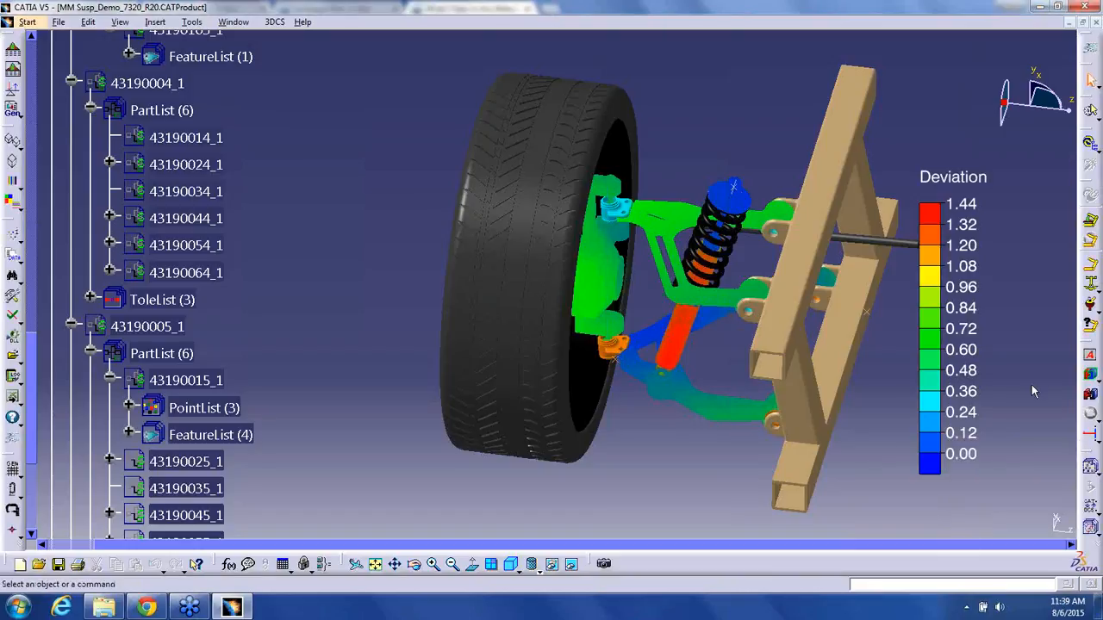
click(1090, 374)
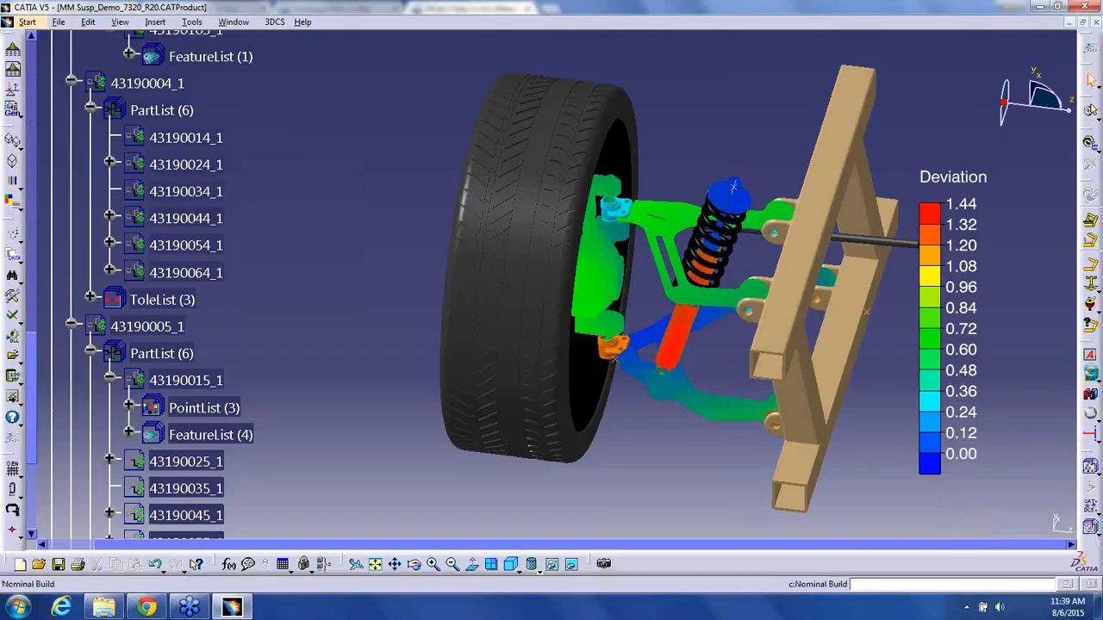
click(1098, 443)
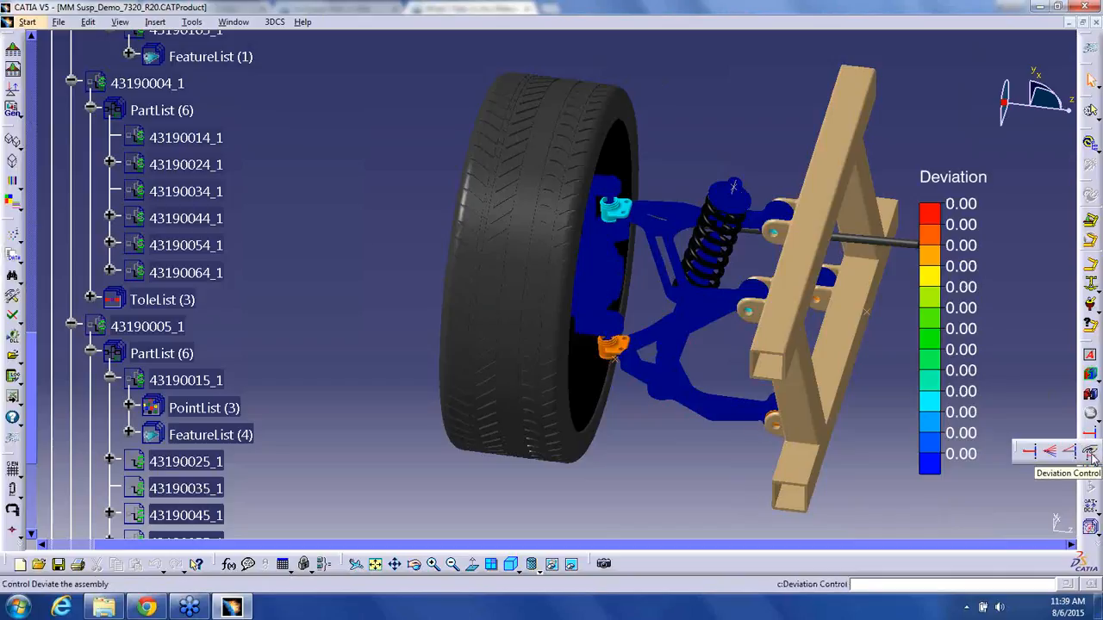
click(1091, 454)
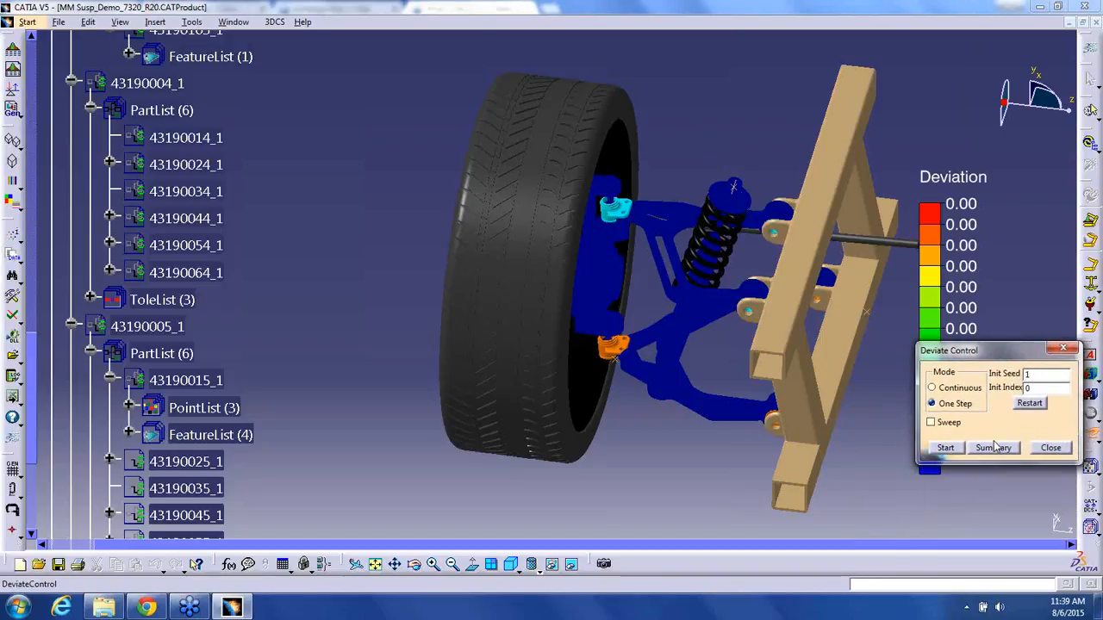
click(1051, 448)
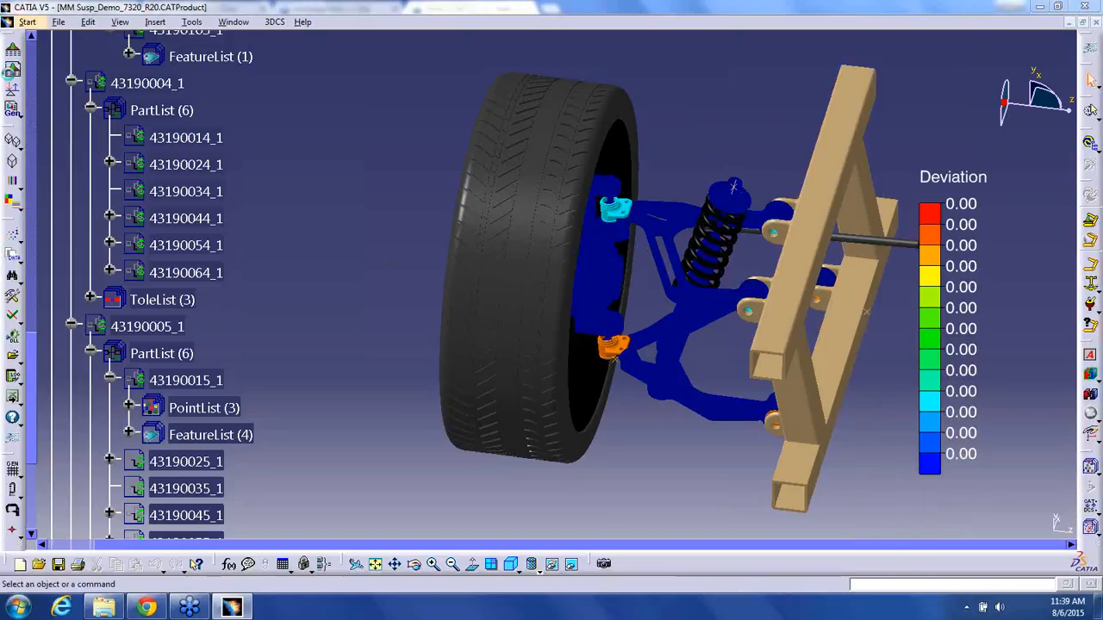
- Open the Analysis Report and examine the Wheel_Surf_Z4_Z results together with the measurement location on the wheel
click(12, 68)
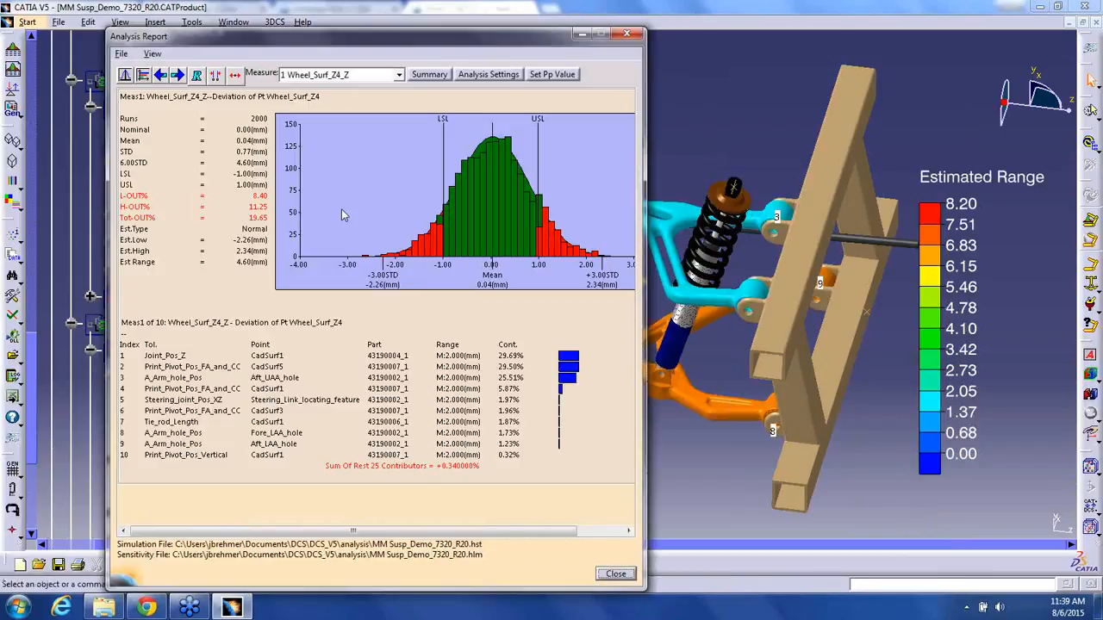
middle_drag(768, 243, 977, 216)
middle_drag(692, 308, 771, 340)
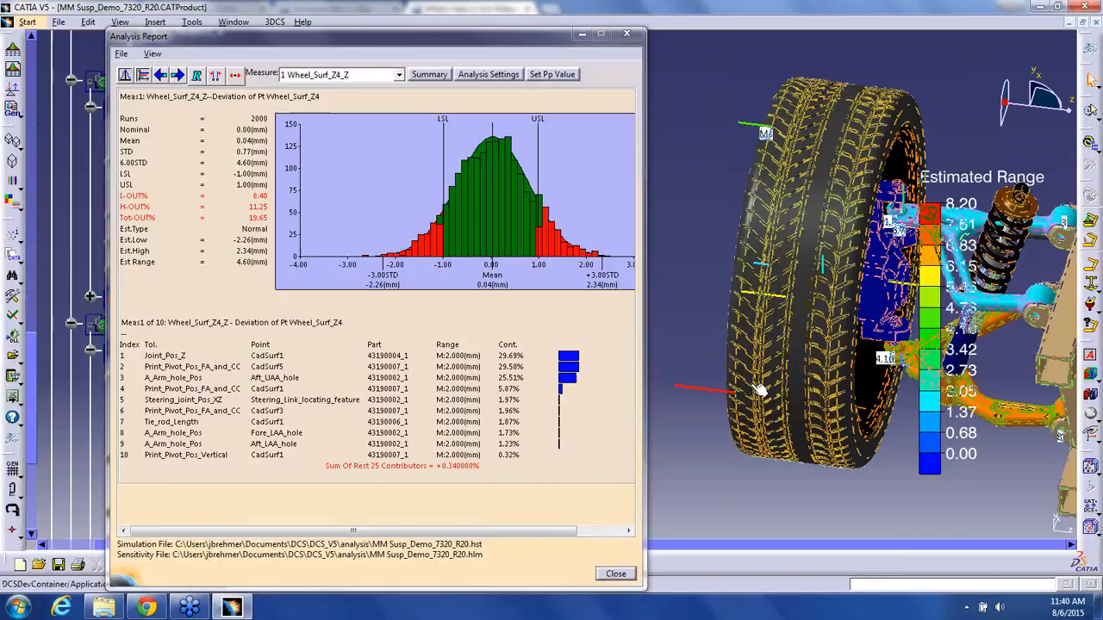
middle_click(723, 392)
middle_drag(723, 392, 766, 241)
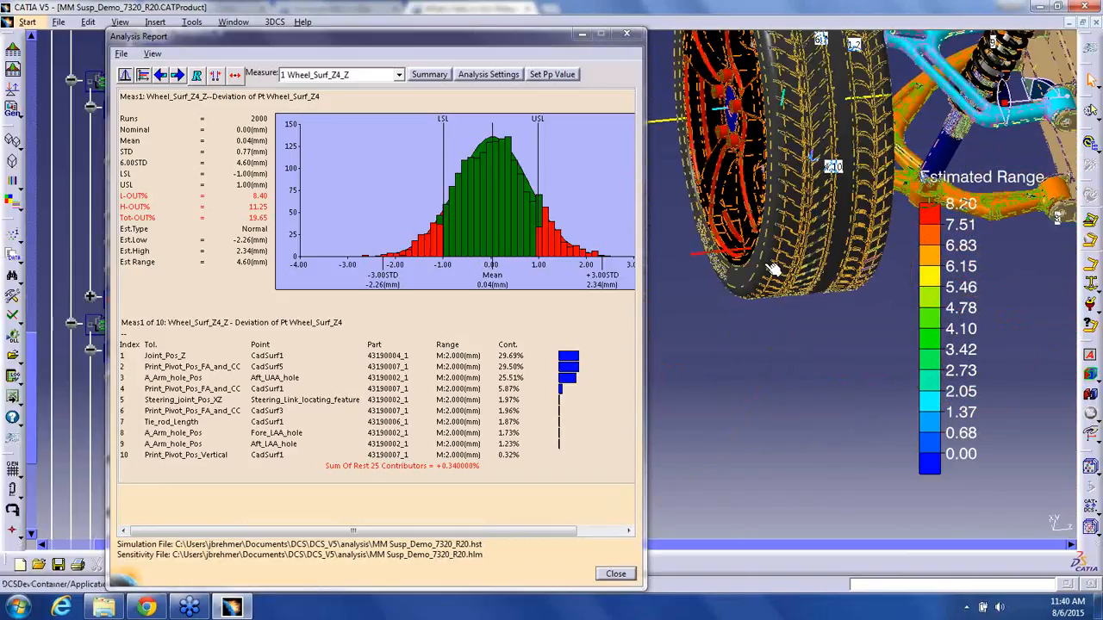
- Switch the Analysis Report to the Wheel_Surf_Z3_Z measure and inspect its contributor locations on the wheel and control arms
click(398, 74)
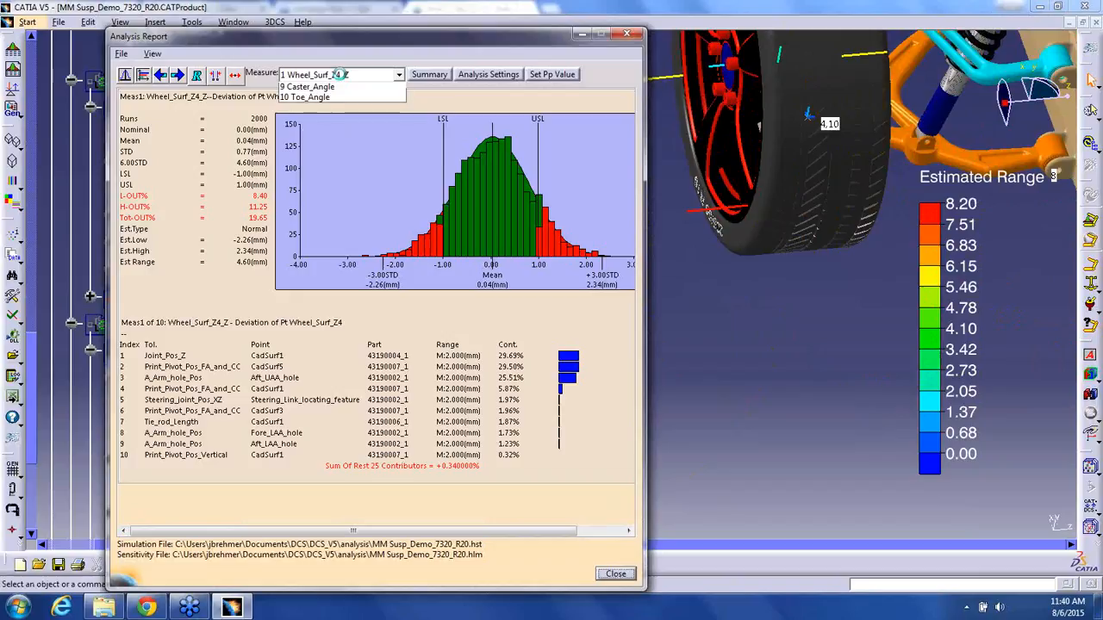
click(343, 103)
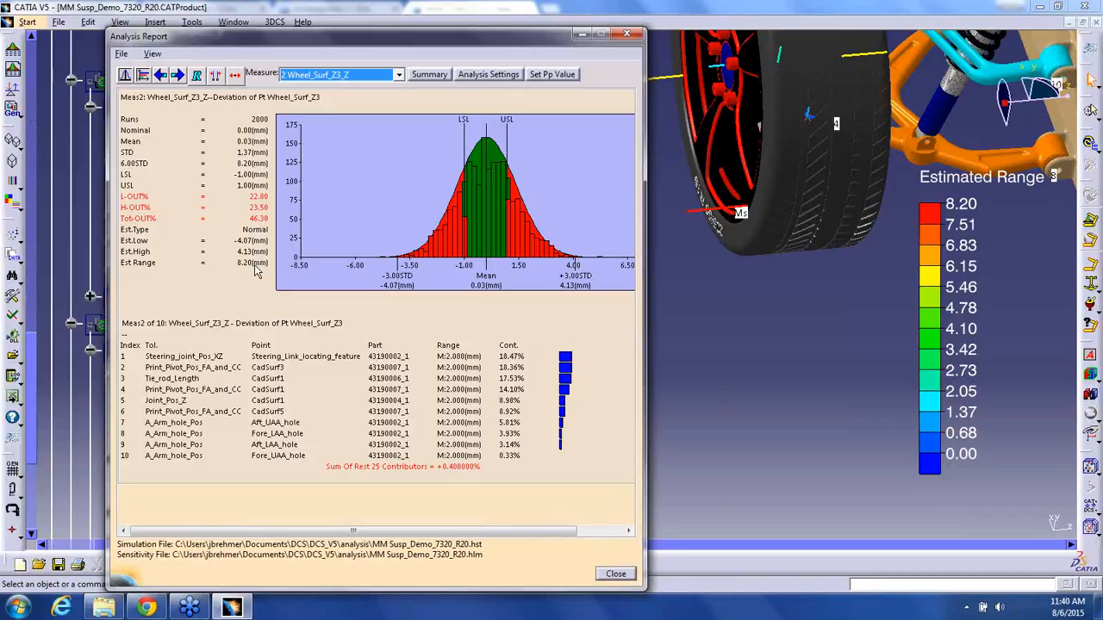
middle_drag(770, 129, 705, 220)
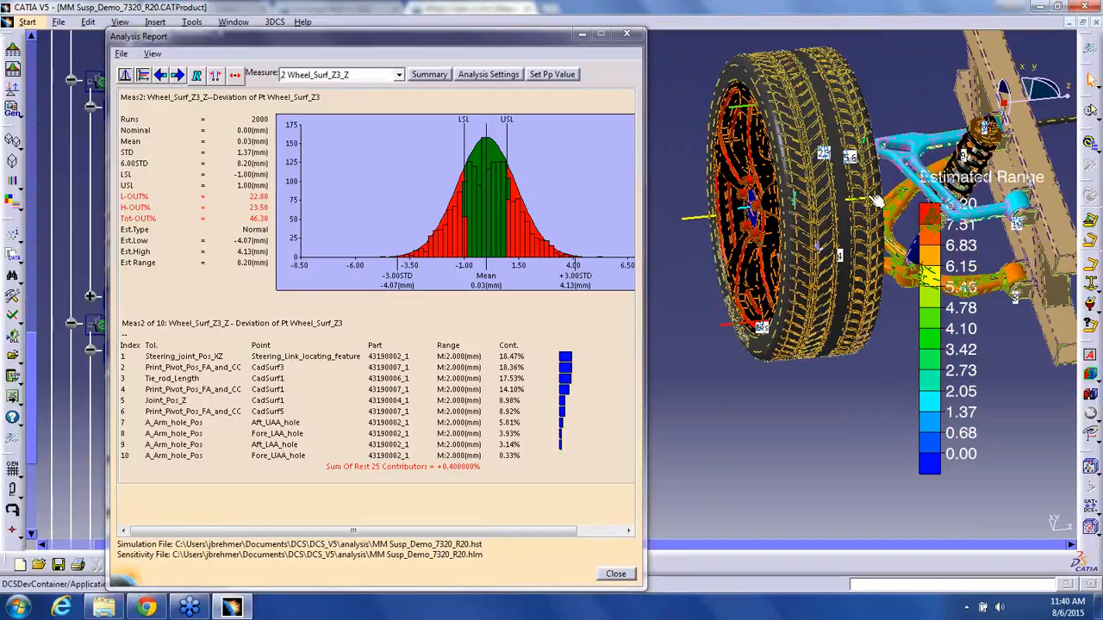
middle_drag(877, 308, 792, 340)
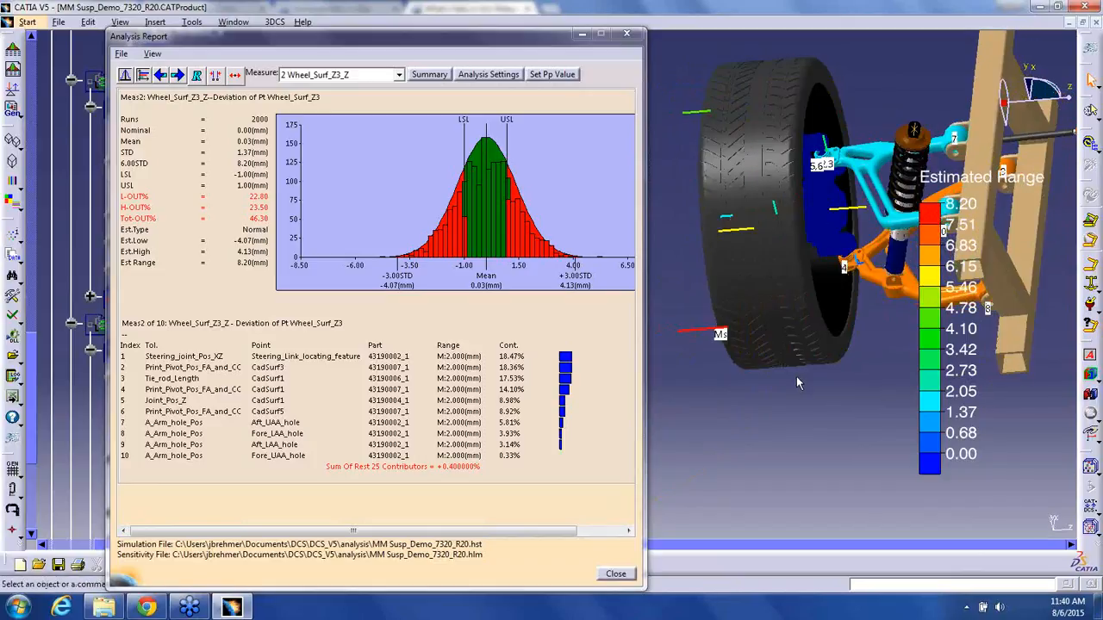
- Review the Wheel_Surf_Z1_Z measure in the Analysis Report, followed by the Ride_height measure
click(362, 75)
click(352, 109)
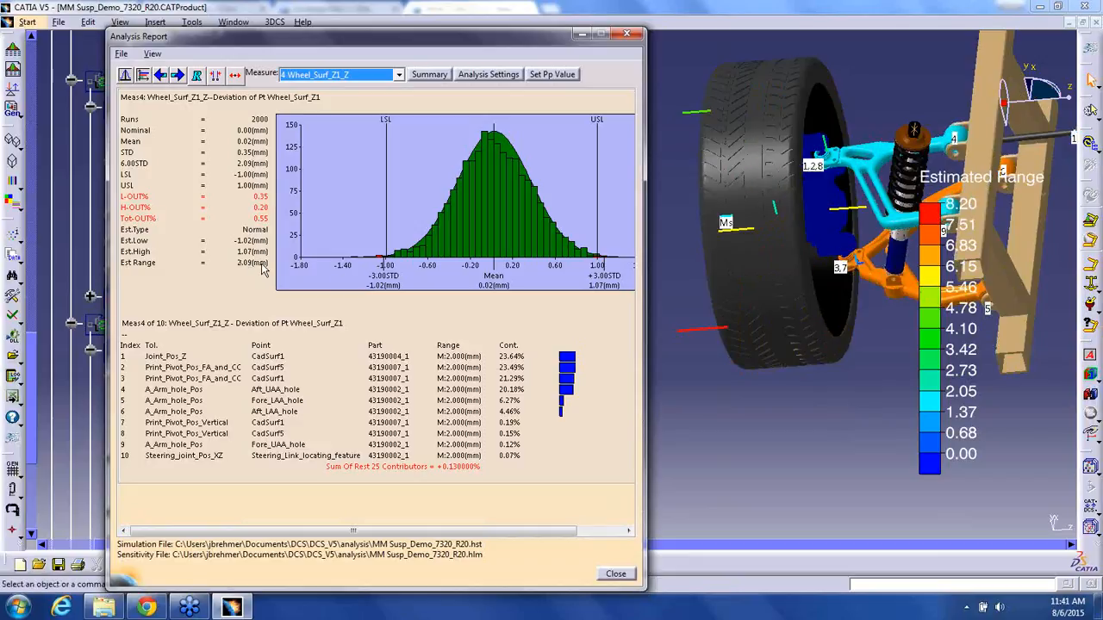
click(341, 76)
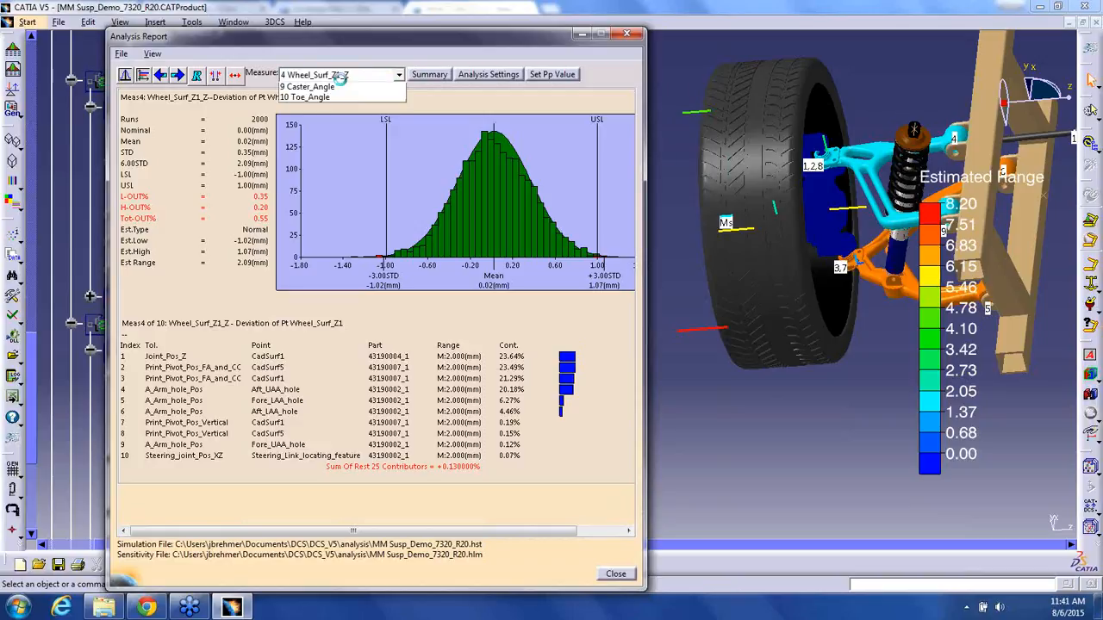
click(359, 145)
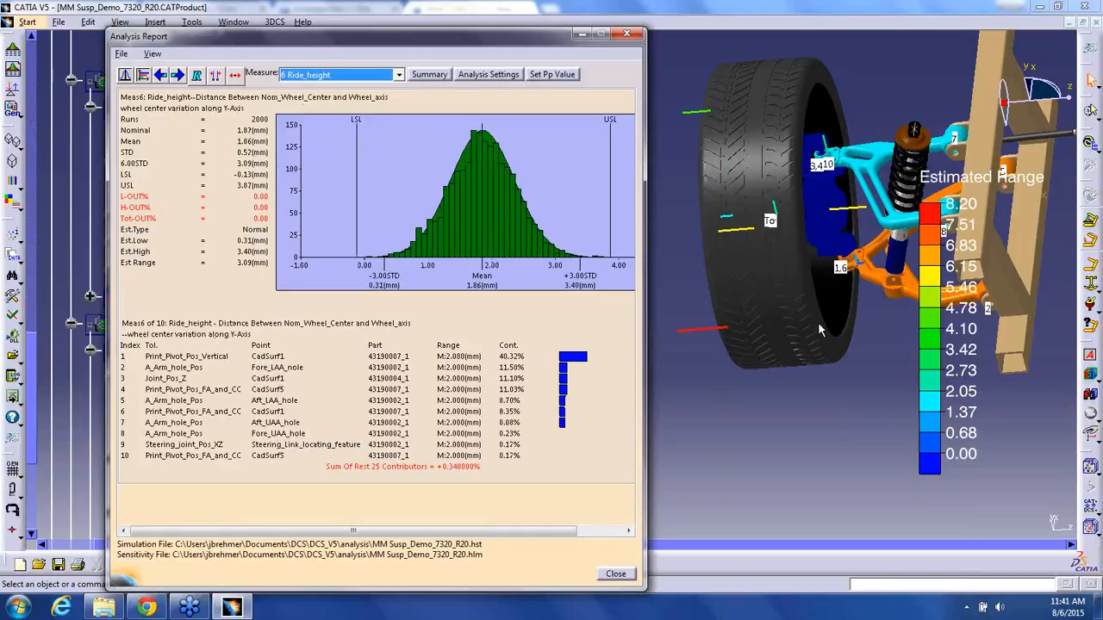
- Review the Upper_Arm_Y_Var, Camber_Angle, Caster_Angle and Toe_Angle measures in the Analysis Report
key(Down)
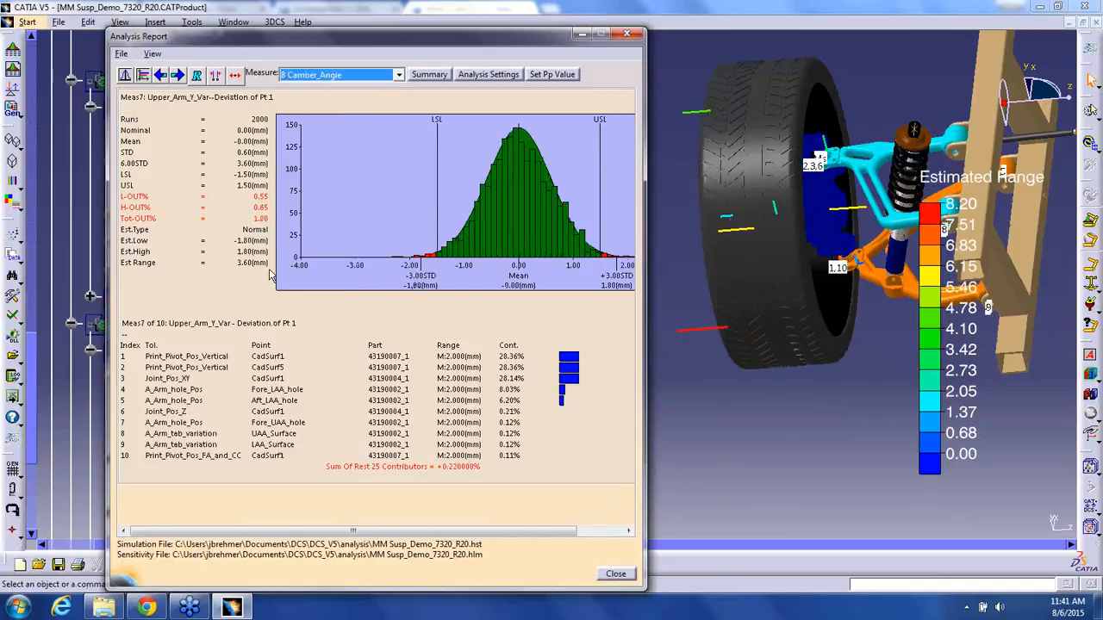
key(Down)
key(Down)
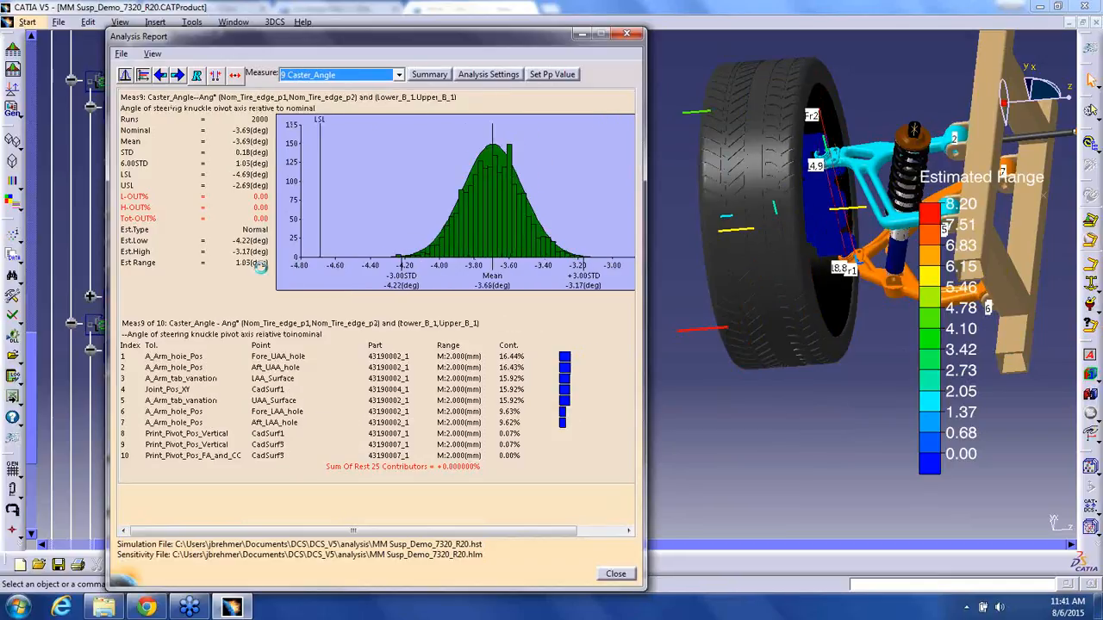
key(Down)
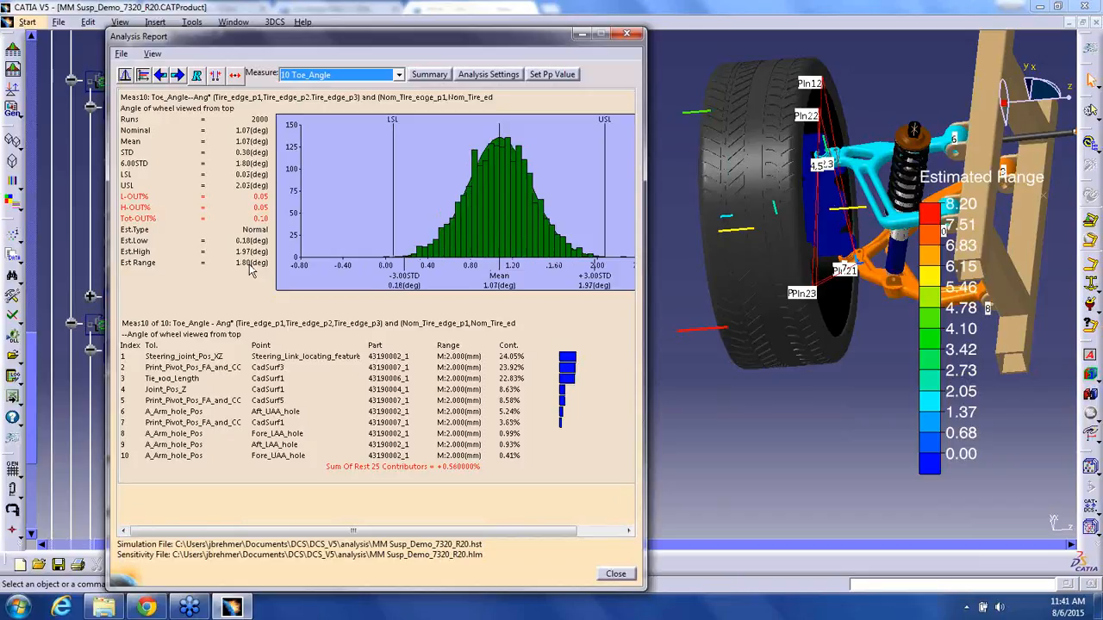
- Switch the Analysis Report back to the Wheel_Surf_Z1_Z measure and minimize the report window
click(345, 75)
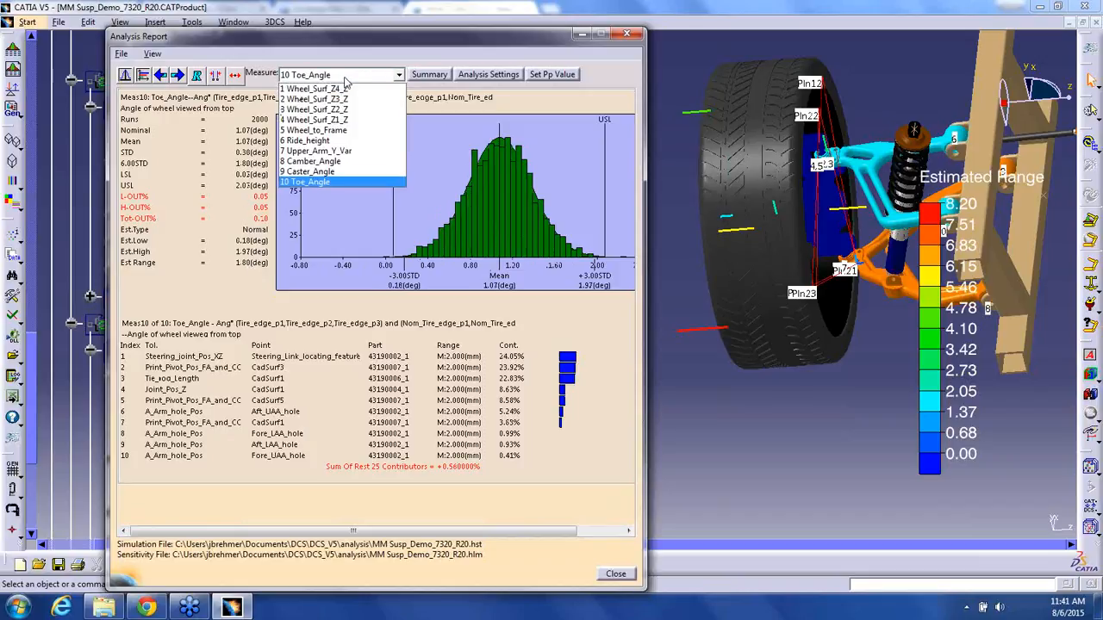
click(359, 120)
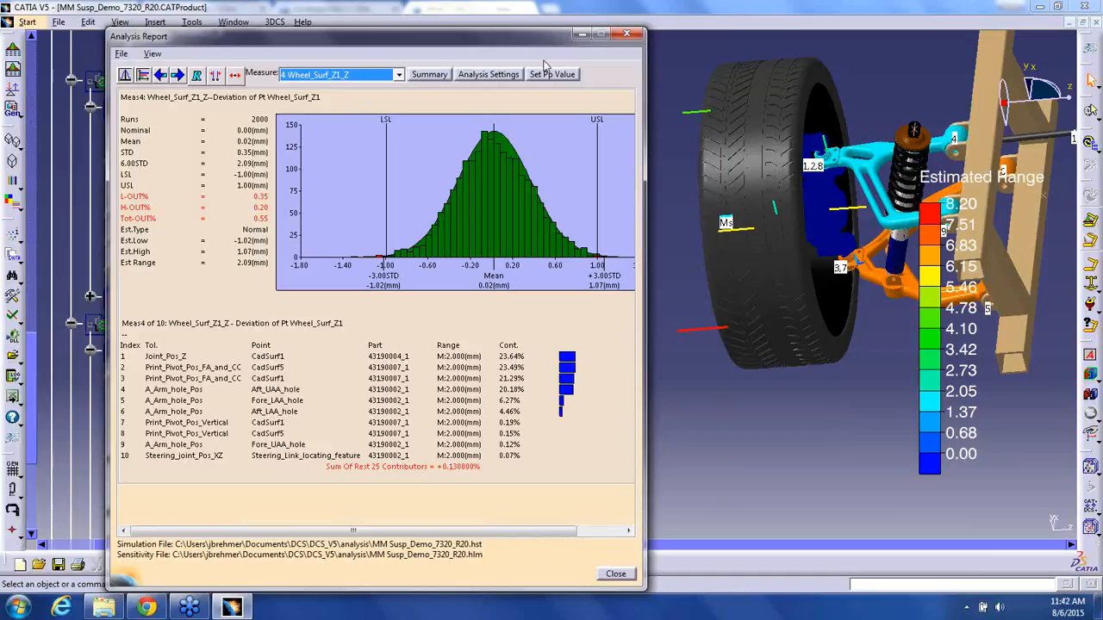
click(582, 37)
- Separate the suspension parts from their assembled positions and highlight point 1 in the point list of part 43190015_1
scroll(129, 308, down, 2)
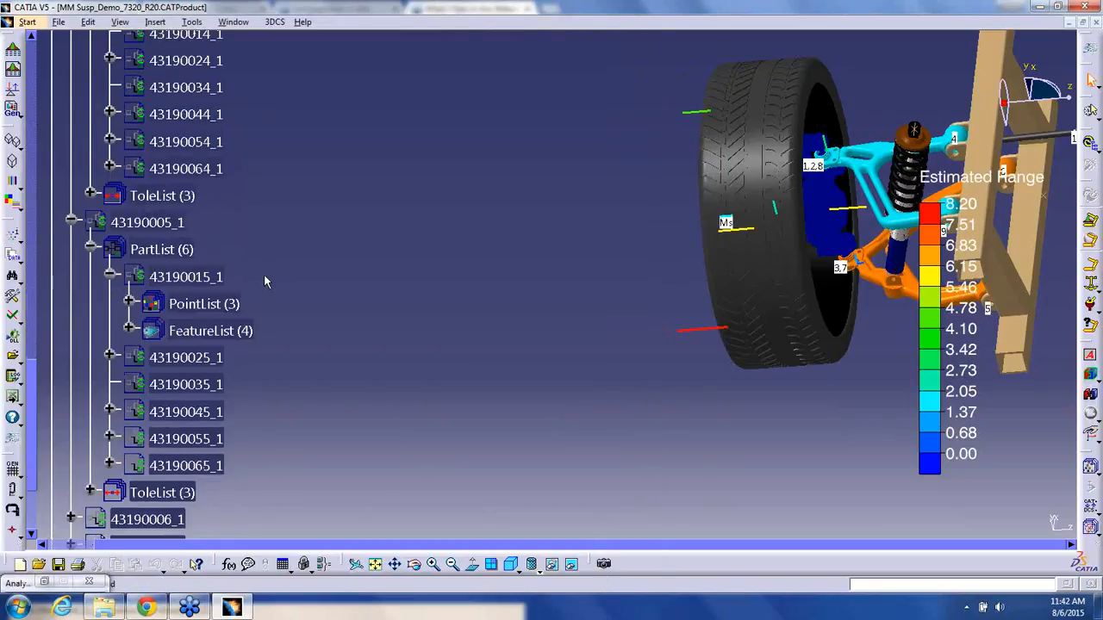
click(129, 306)
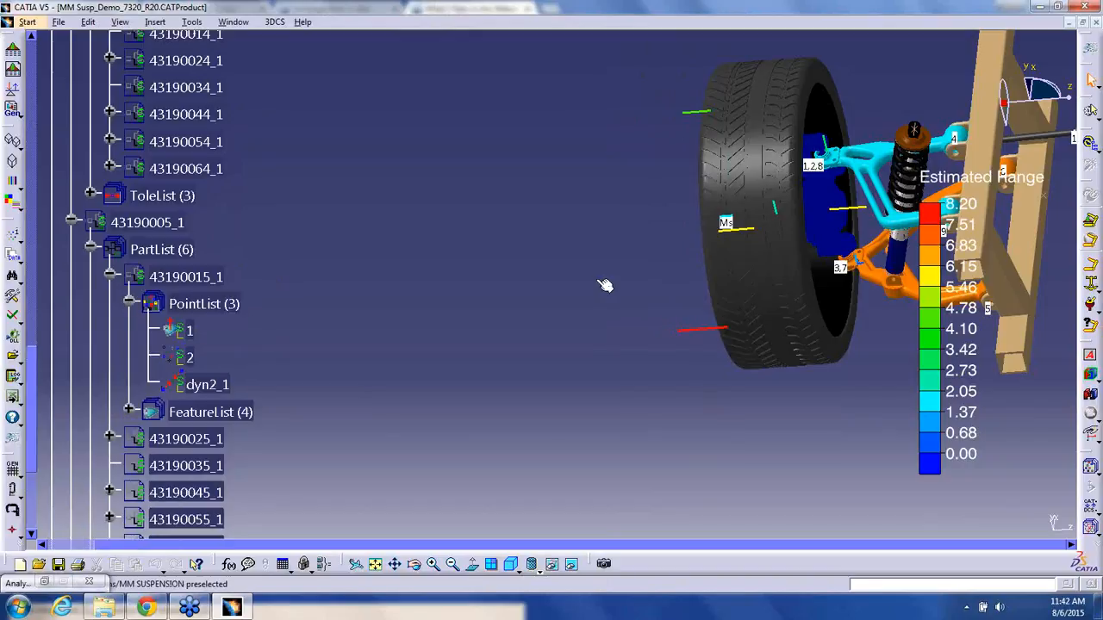
click(1091, 358)
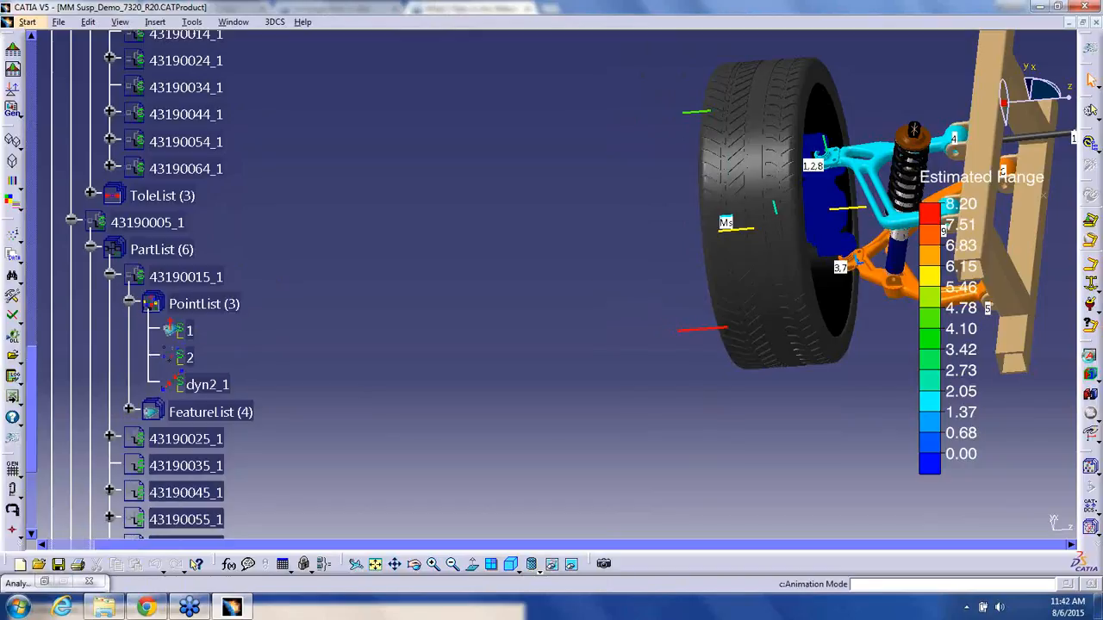
click(177, 331)
scroll(155, 324, down, 3)
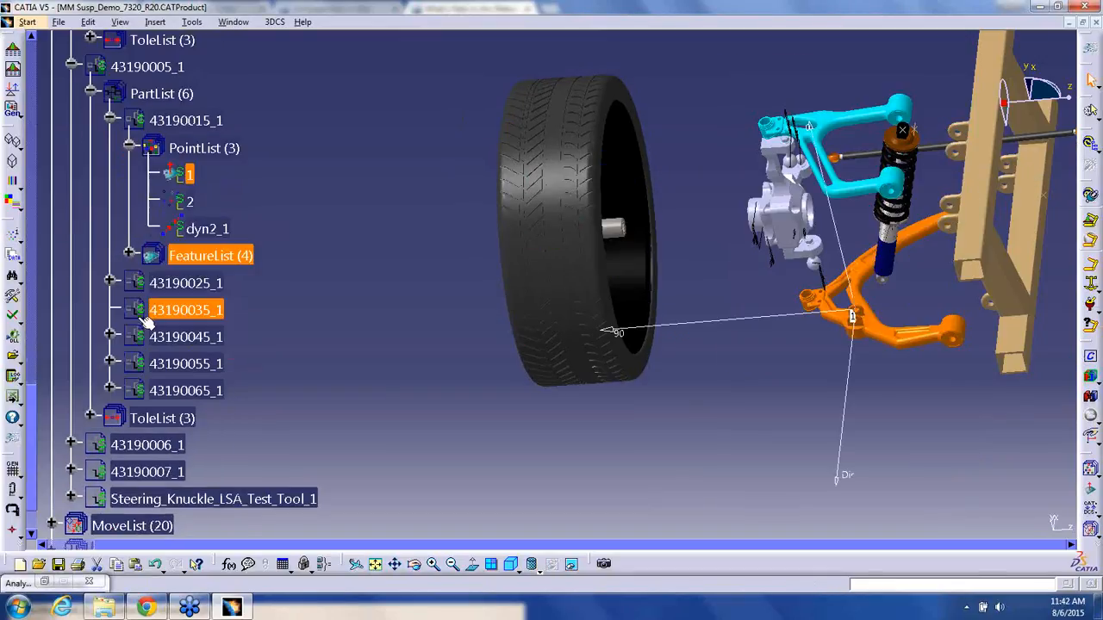
- Expand the tolerance list of part 43190005_1 and inspect the separated parts around the steering knuckle
click(90, 415)
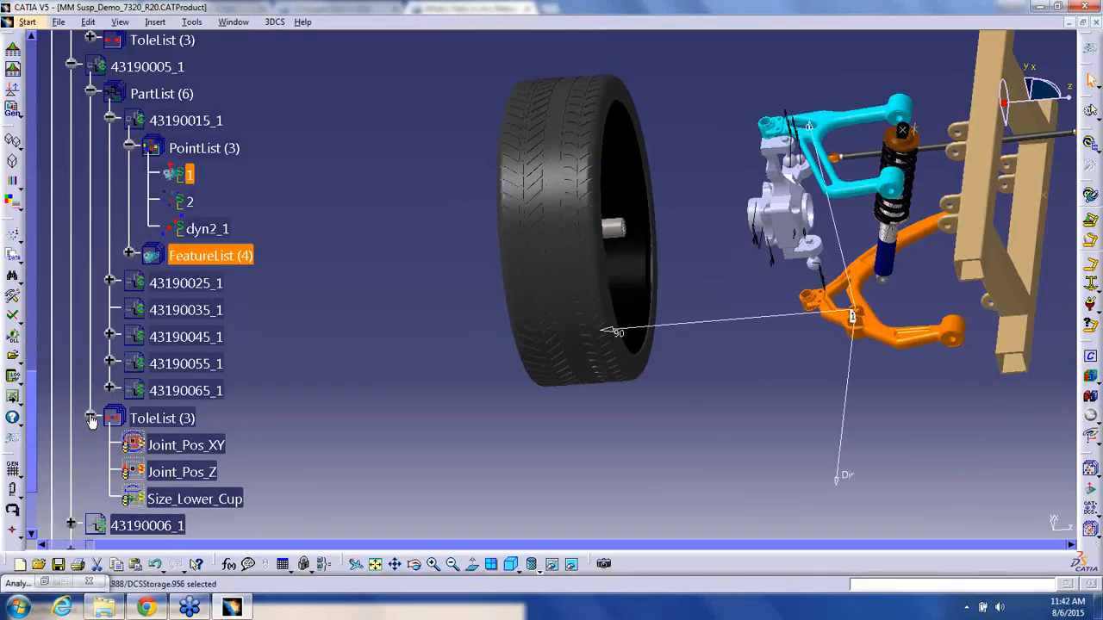
scroll(92, 420, down, 3)
scroll(289, 412, down, 3)
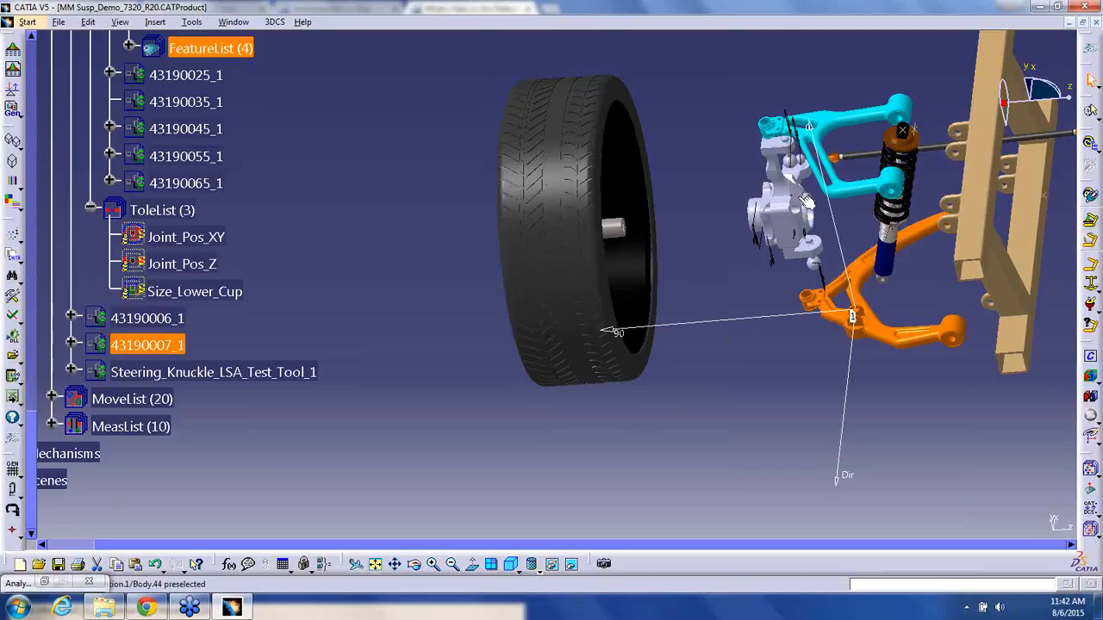
middle_drag(816, 235, 678, 229)
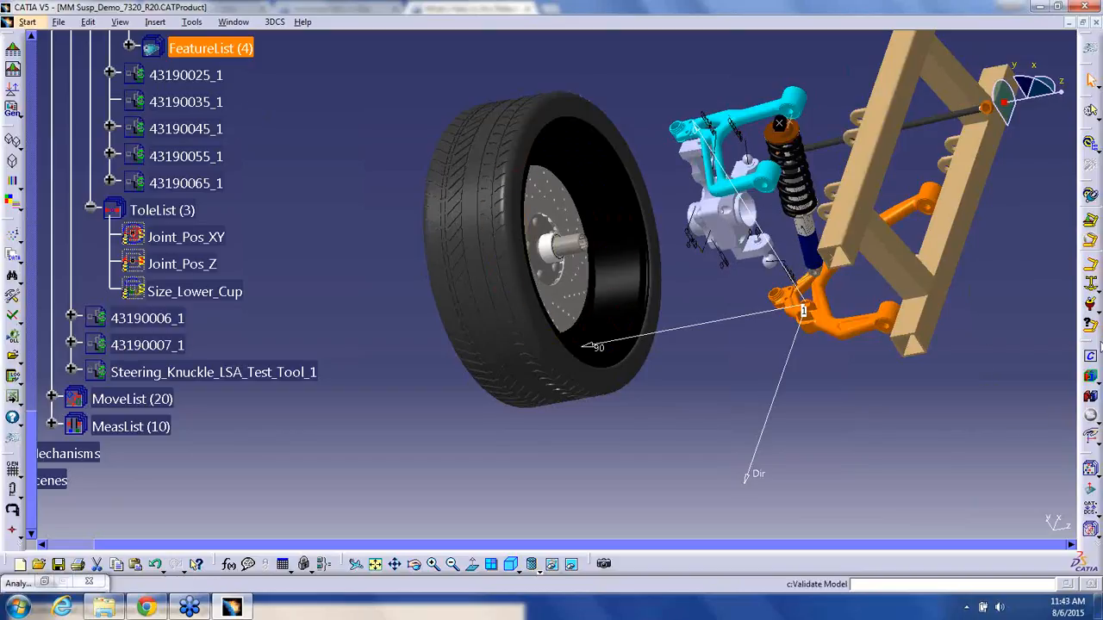
- Deactivate all size tolerances in the MM_SUSPENSION assembly using Activate/Deactivate Size Tolerances
drag(1041, 356, 1029, 300)
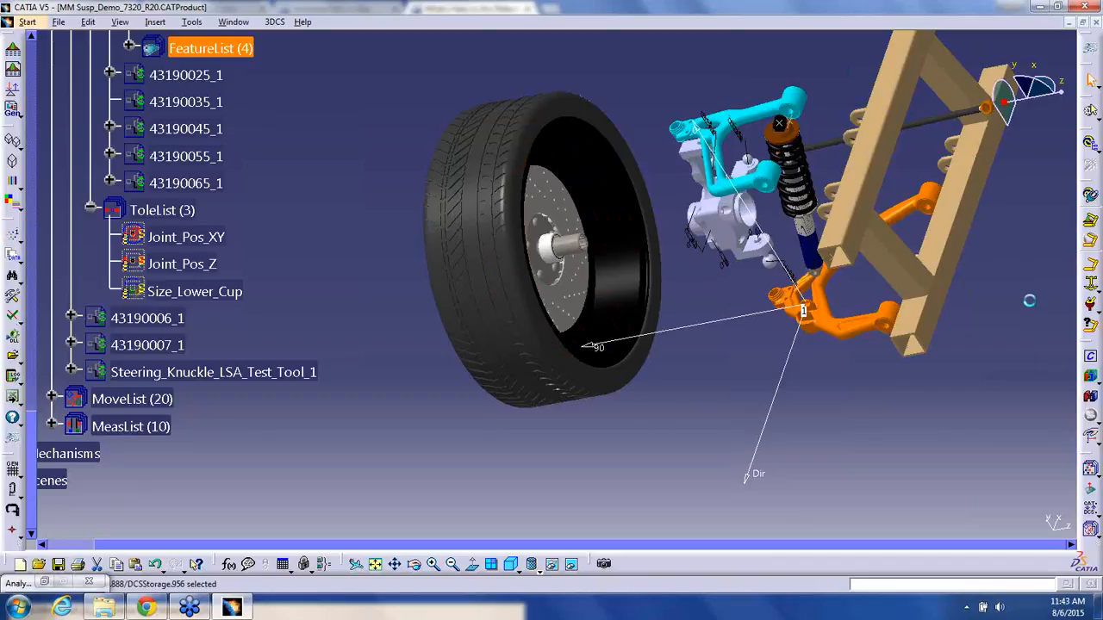
click(1049, 404)
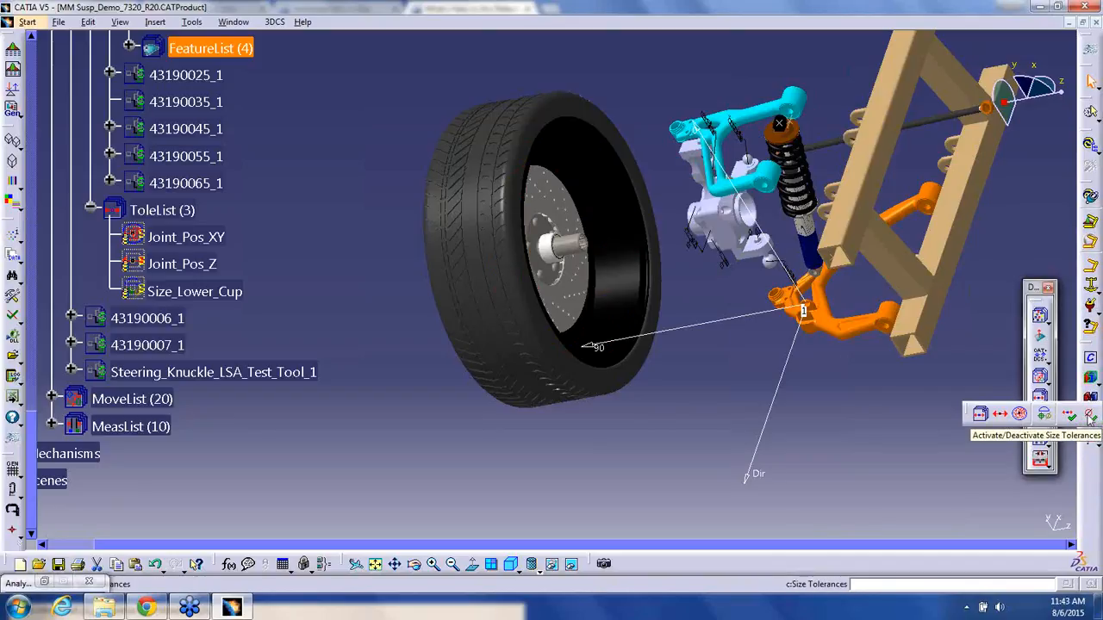
click(980, 414)
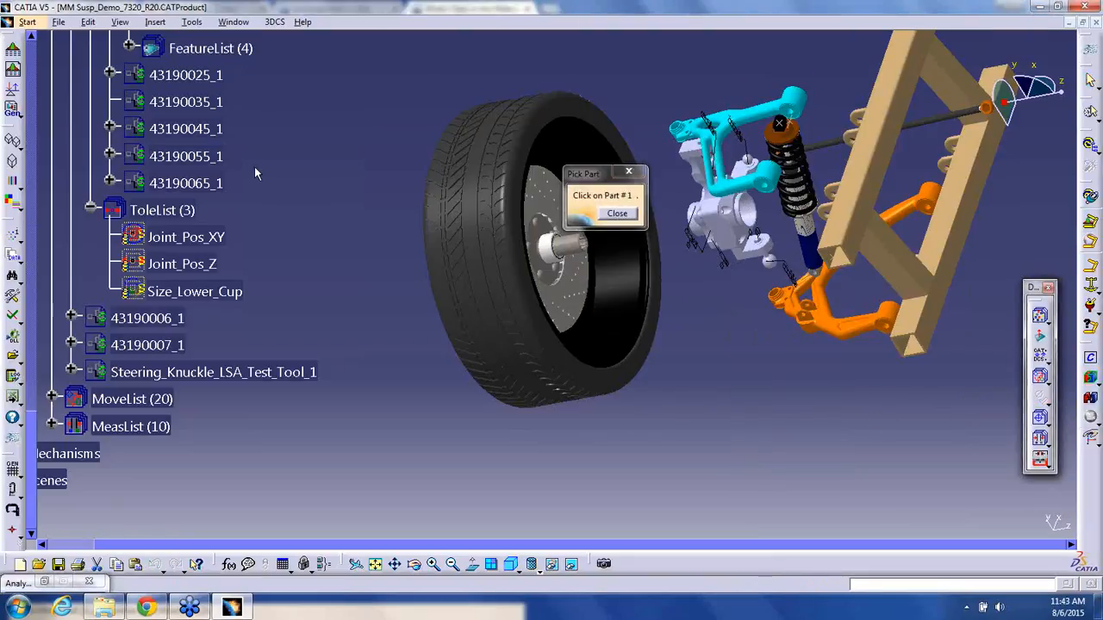
scroll(255, 173, up, 15)
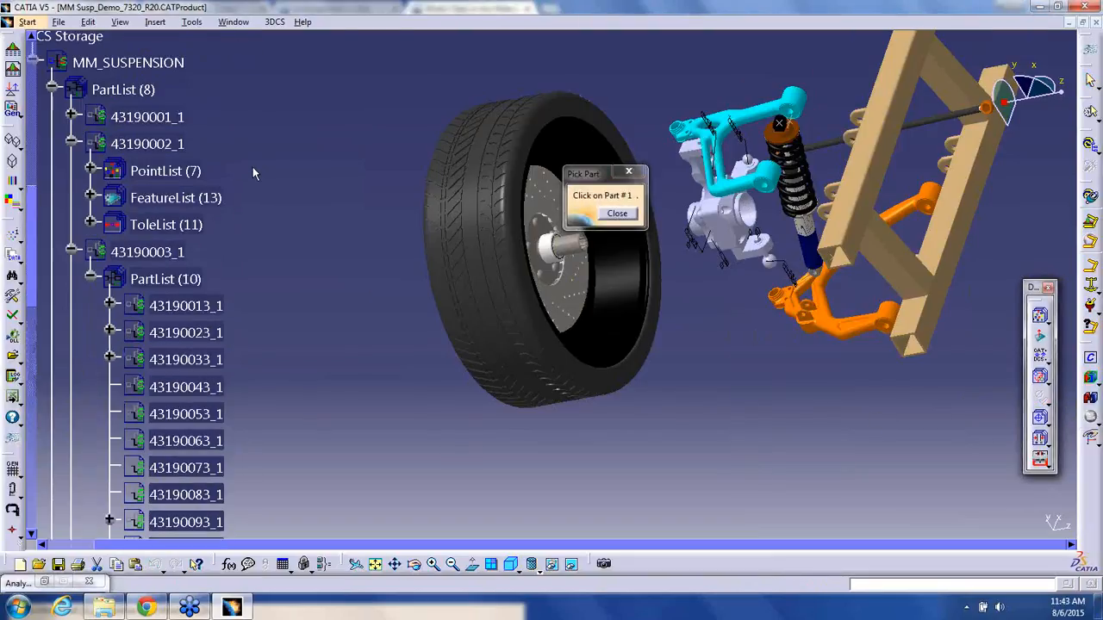
click(129, 167)
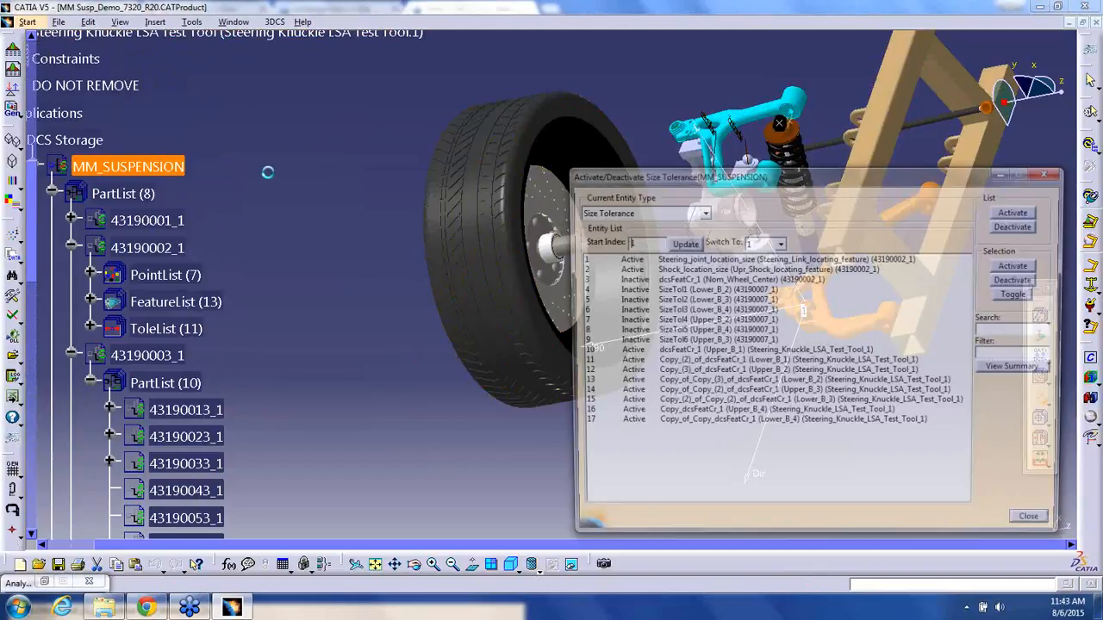
click(1019, 225)
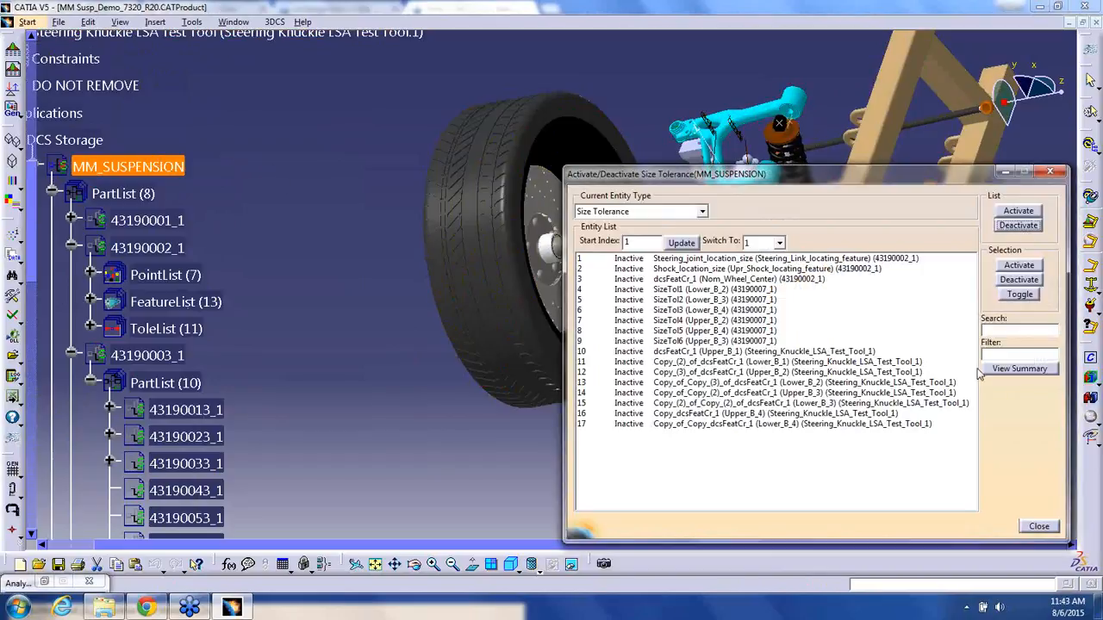
click(1038, 526)
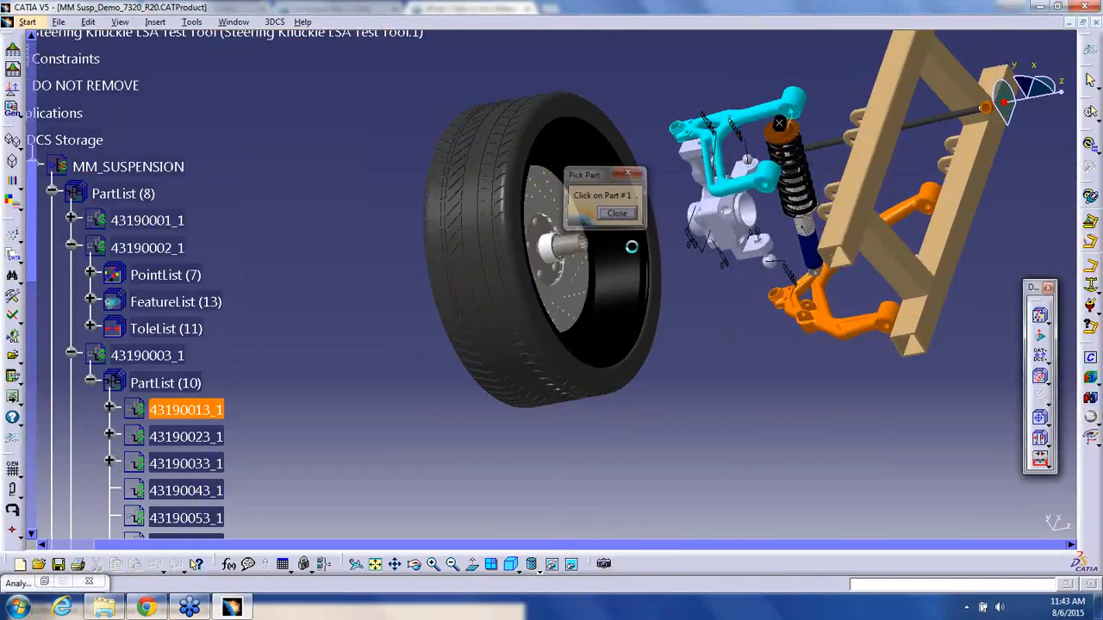
click(616, 215)
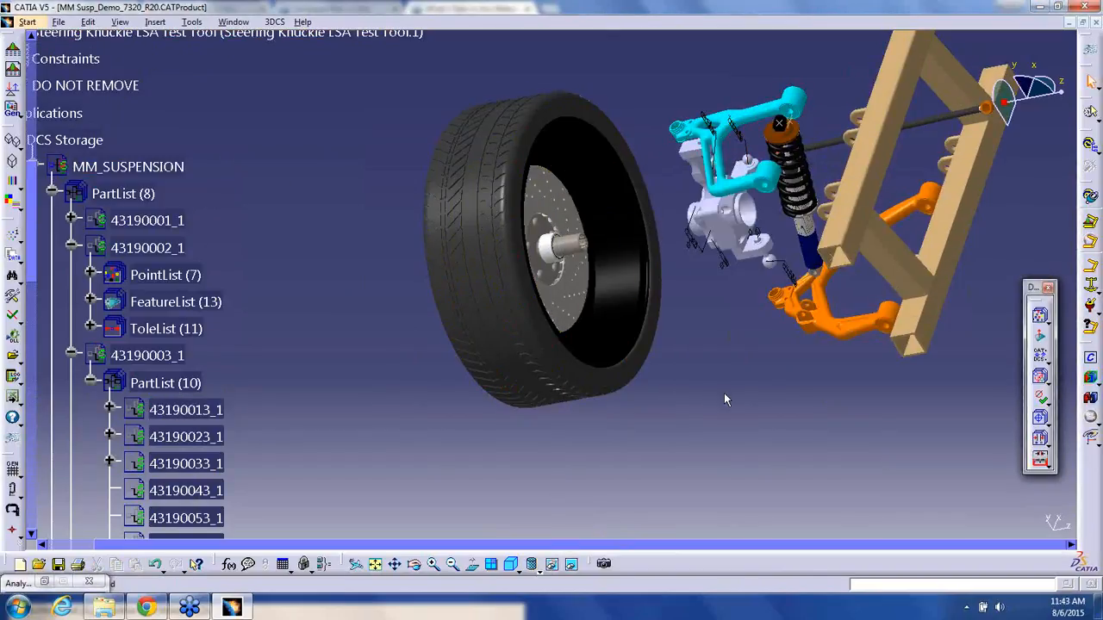
- Return the assembly to the Nominal Build, run the Deviate animation to view the color-contoured deviation, and stop it
click(1092, 380)
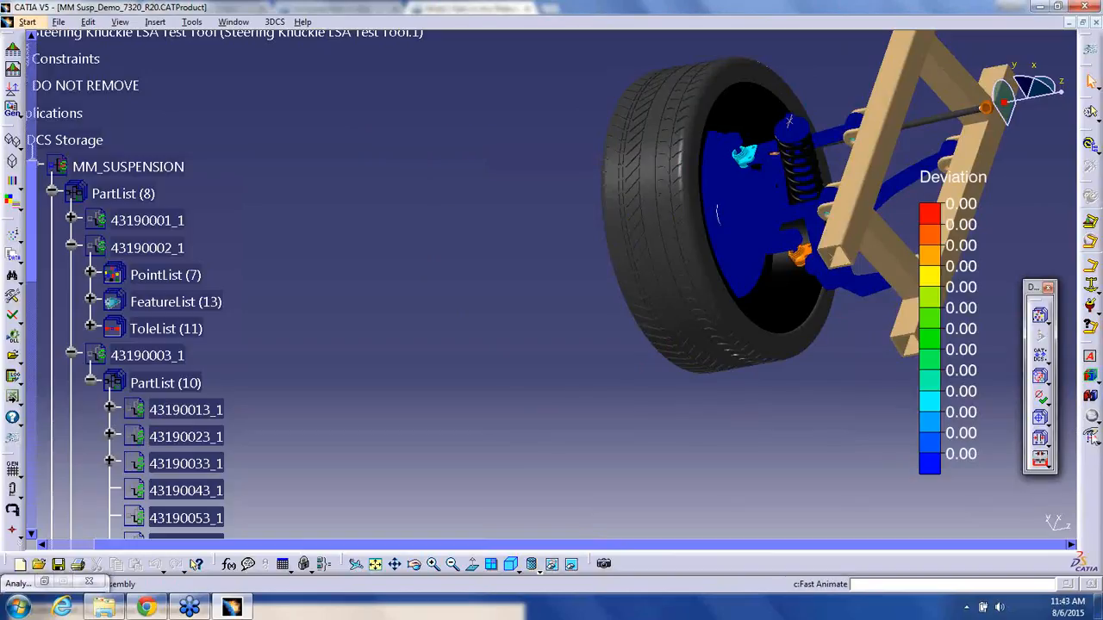
click(1034, 459)
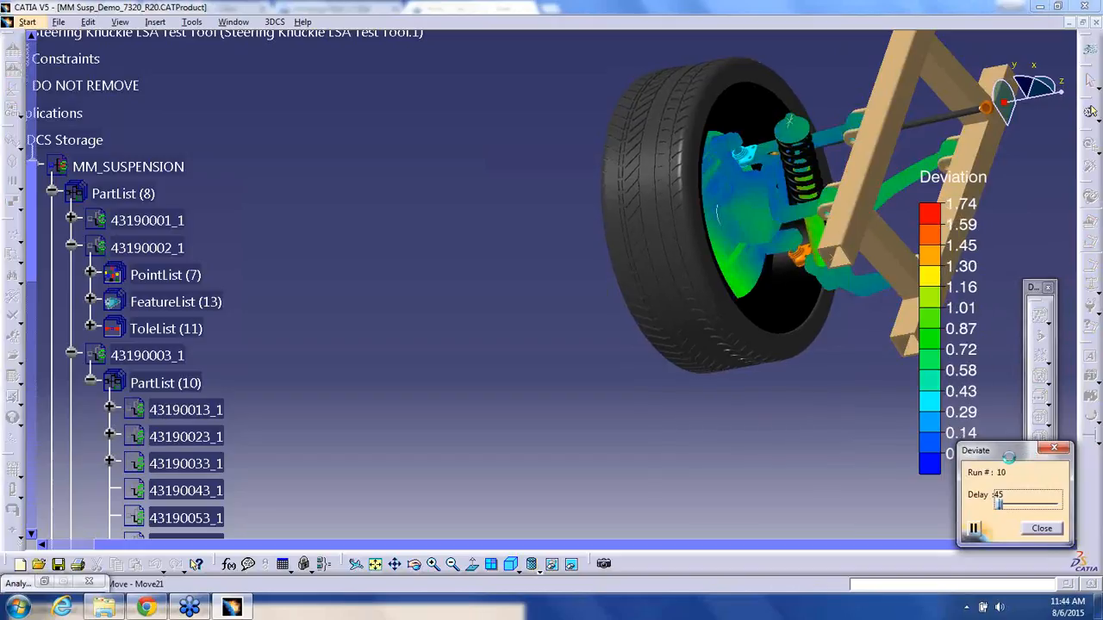
click(1042, 528)
- Check the tolerances listed under part 43190004_1 and collapse its tolerance list again
scroll(825, 488, down, 4)
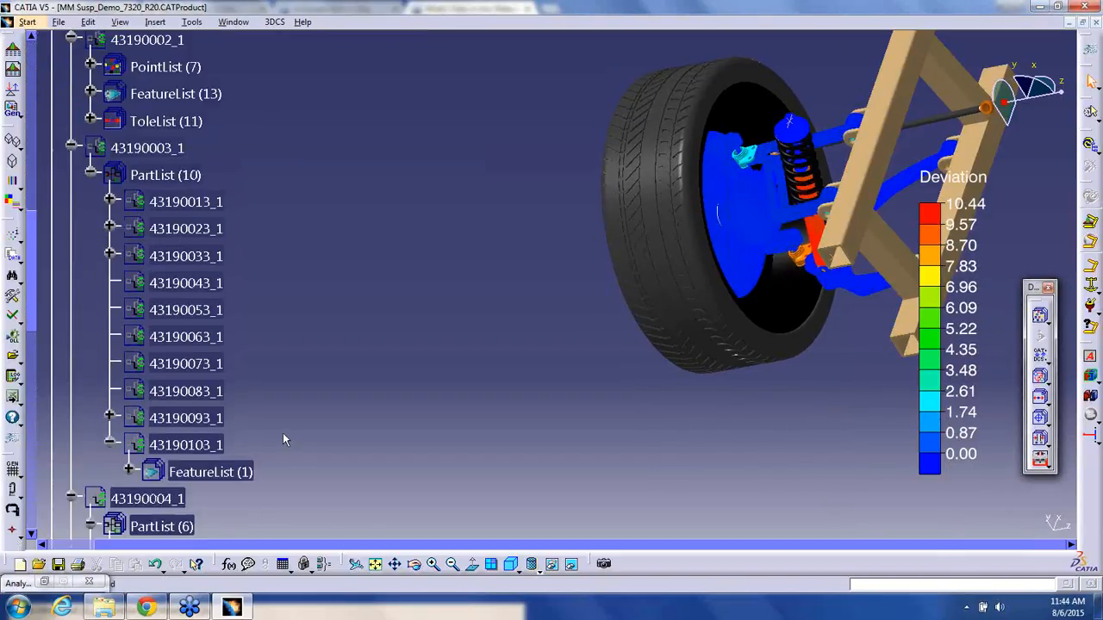
scroll(240, 398, down, 2)
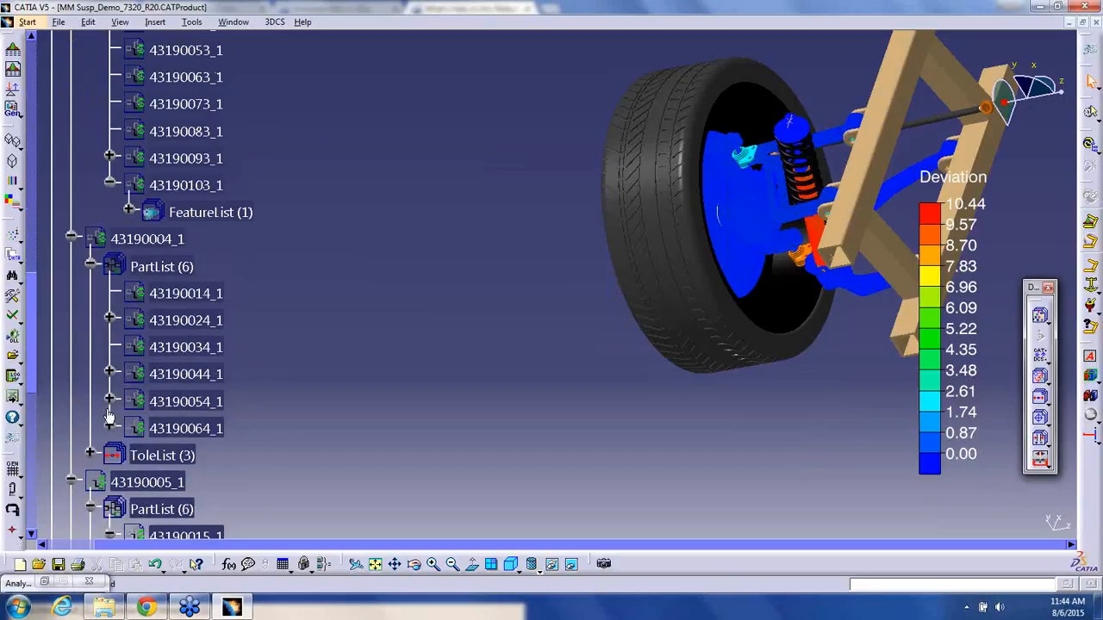
click(91, 457)
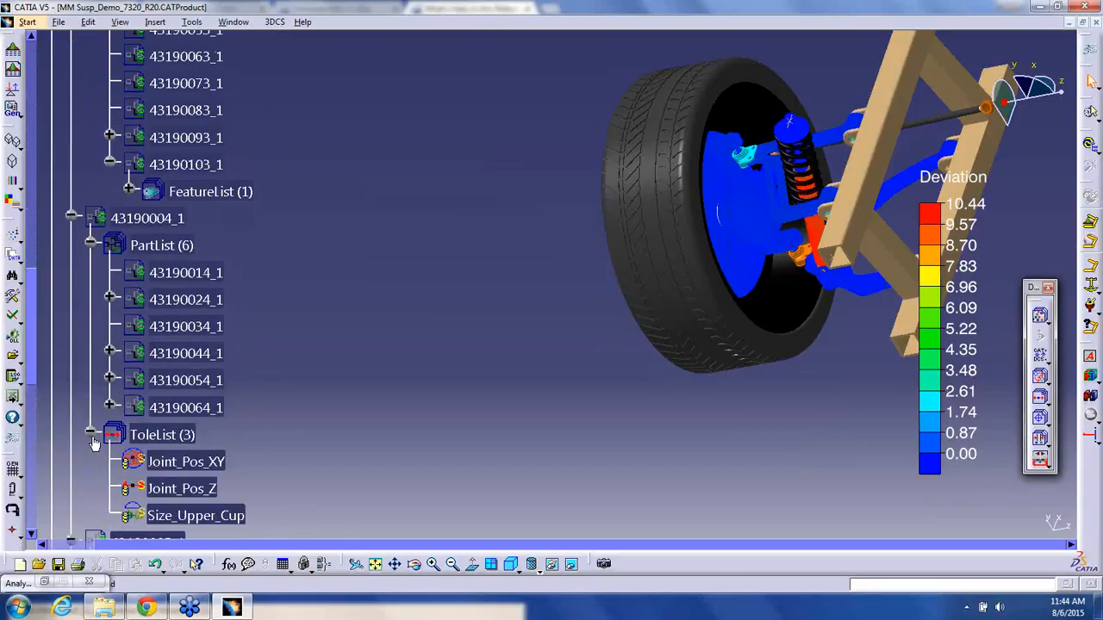
click(92, 435)
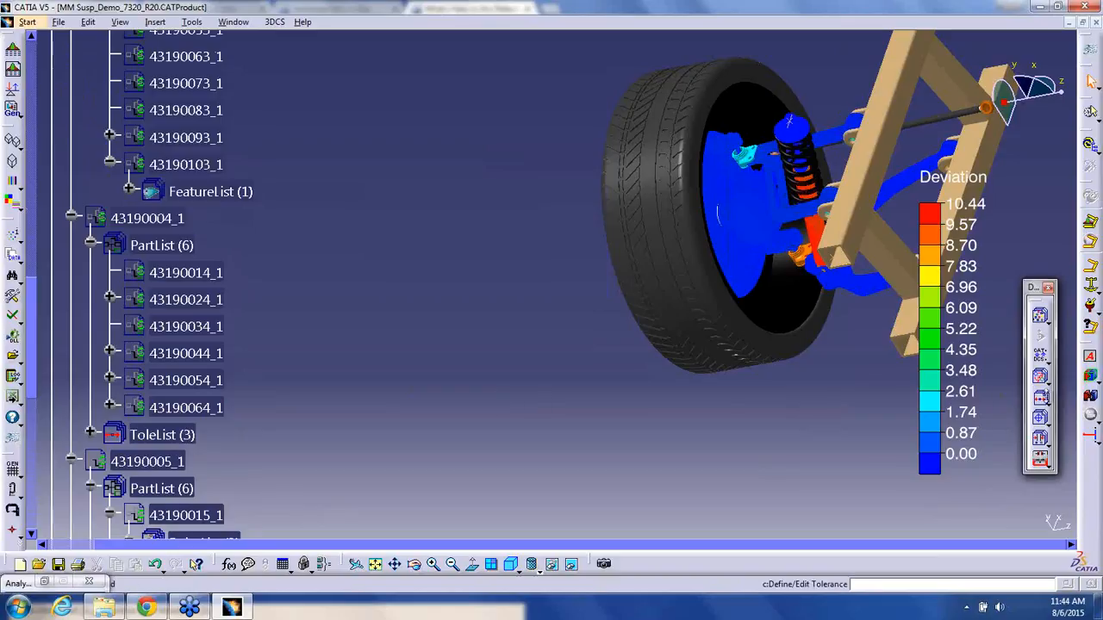
- Deactivate all entities of the Tolerance type in MM_SUSPENSION and return the assembly to the Nominal Build
click(1049, 403)
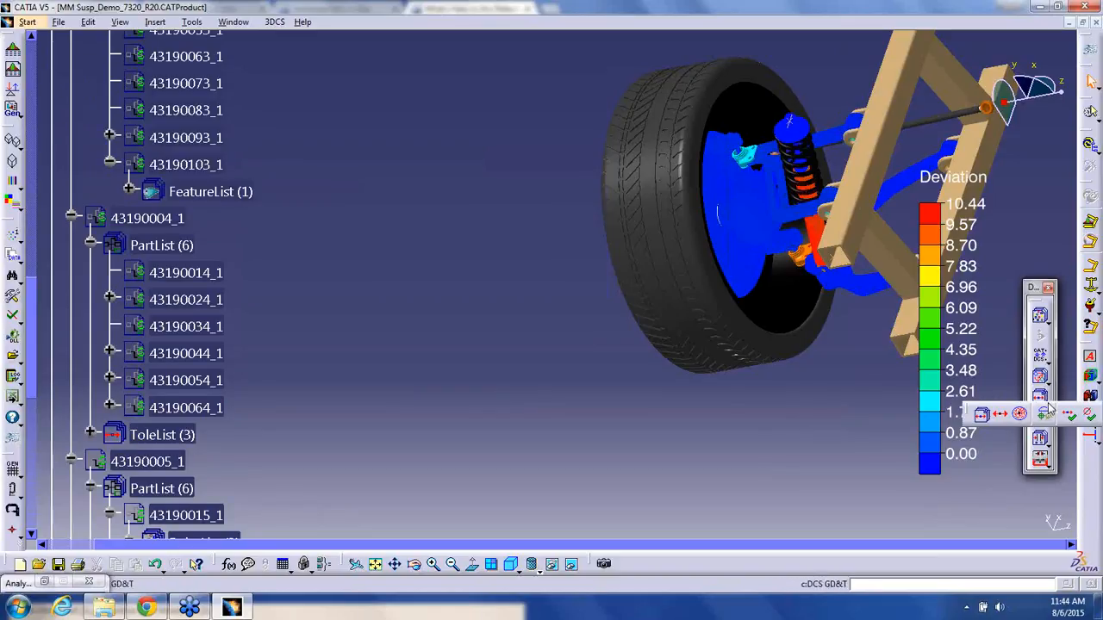
click(1090, 418)
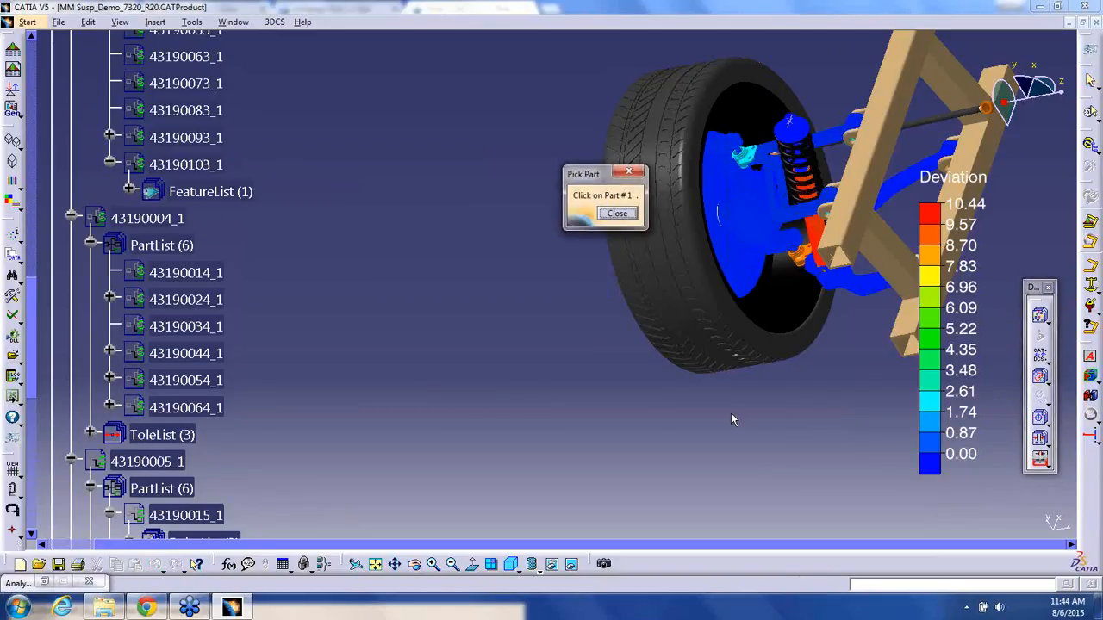
scroll(425, 307, up, 2)
scroll(426, 302, up, 6)
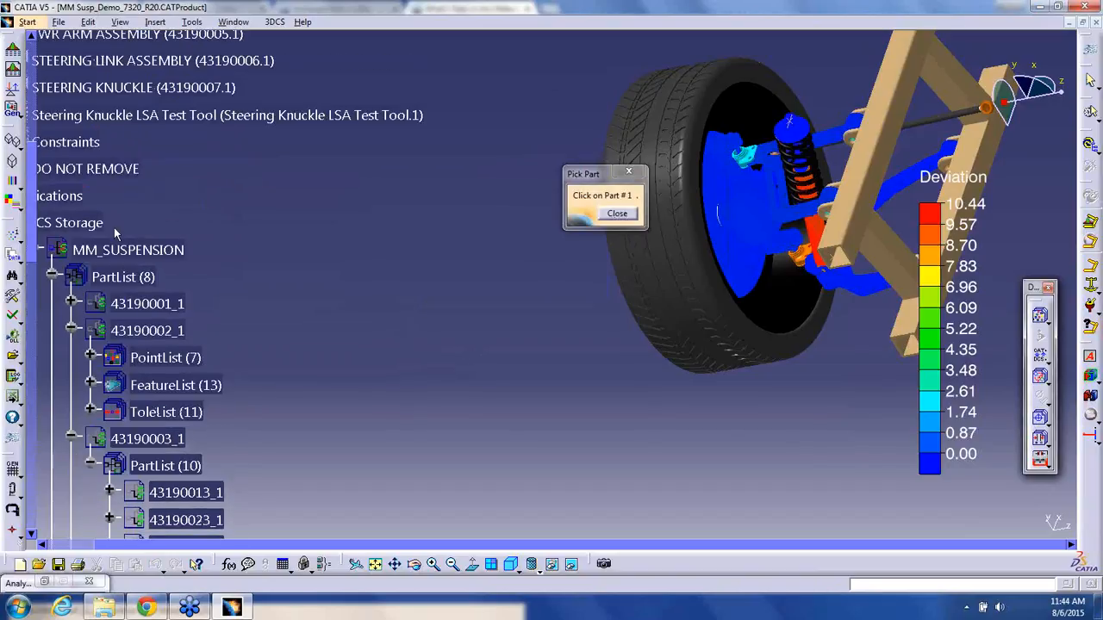
click(116, 250)
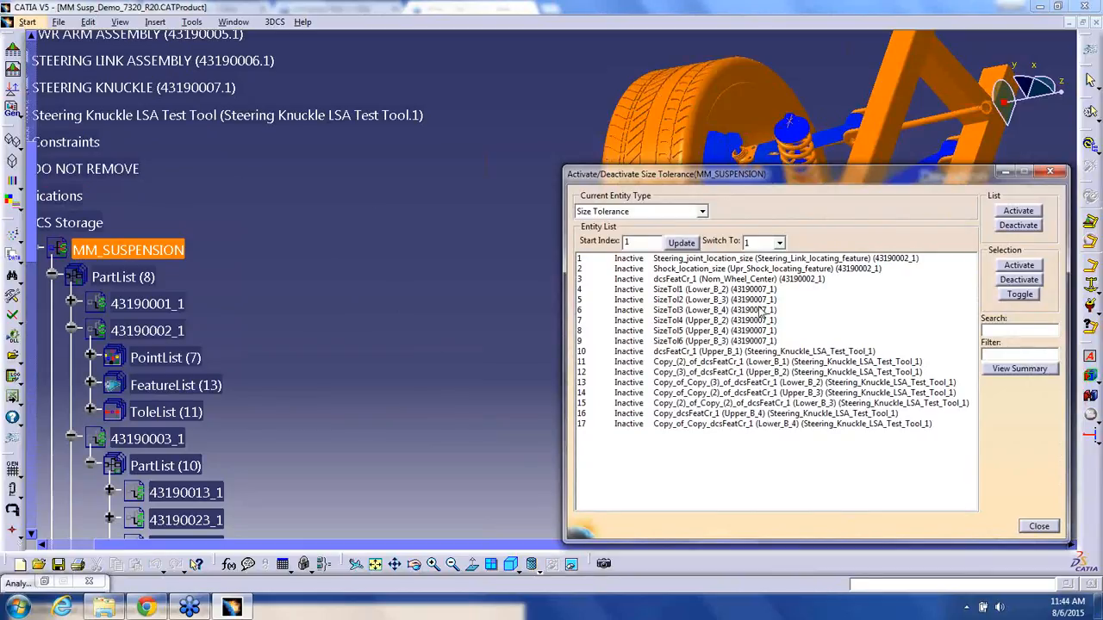
click(702, 213)
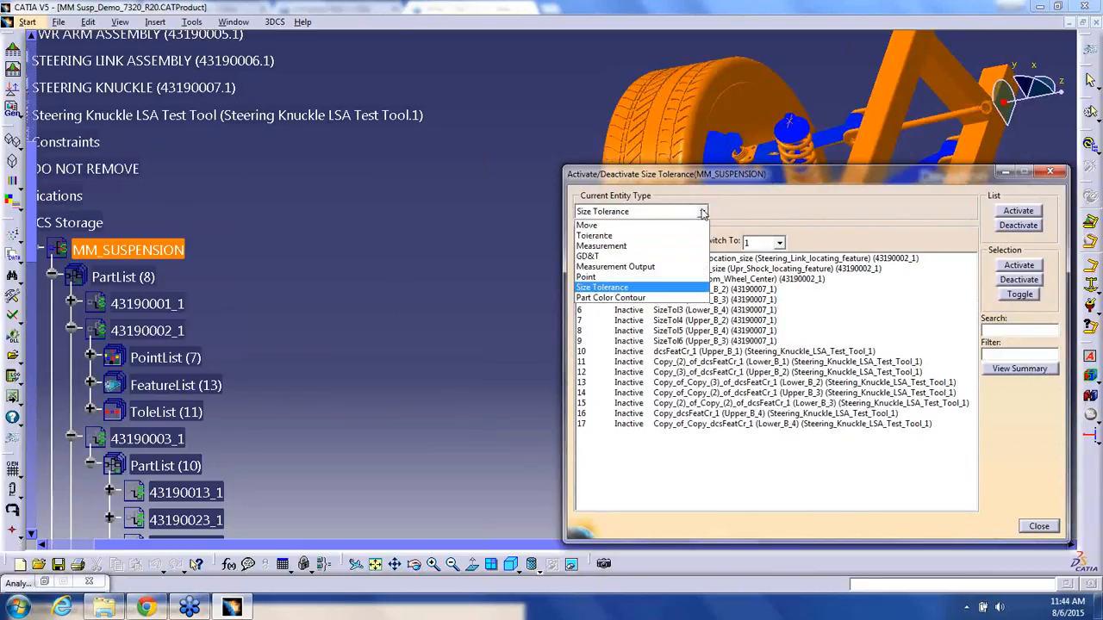
click(642, 237)
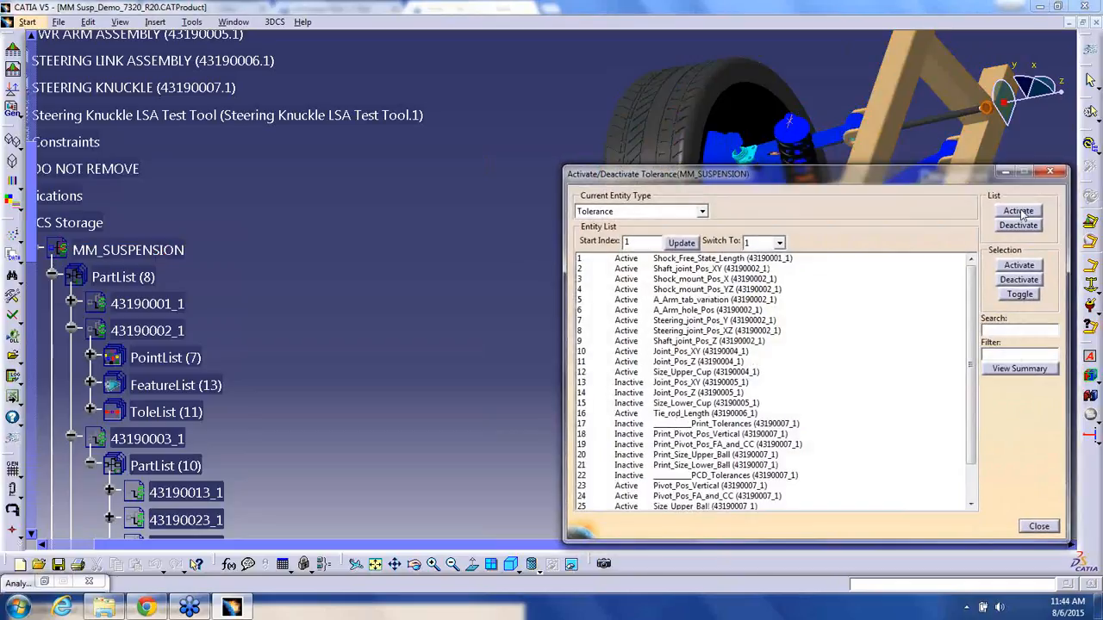
click(1019, 226)
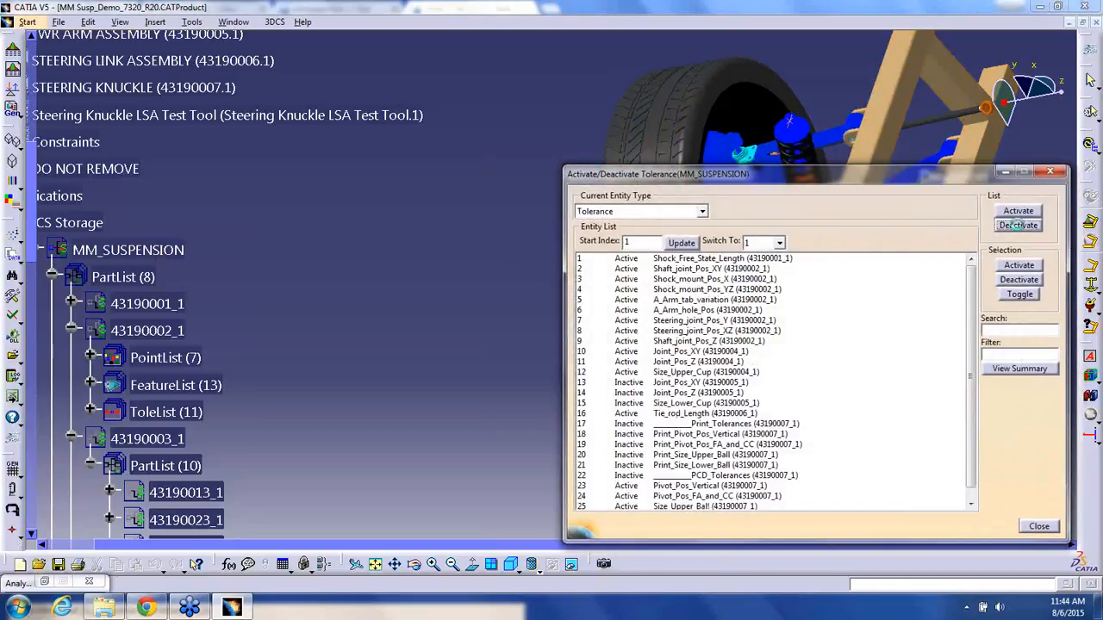
click(1040, 526)
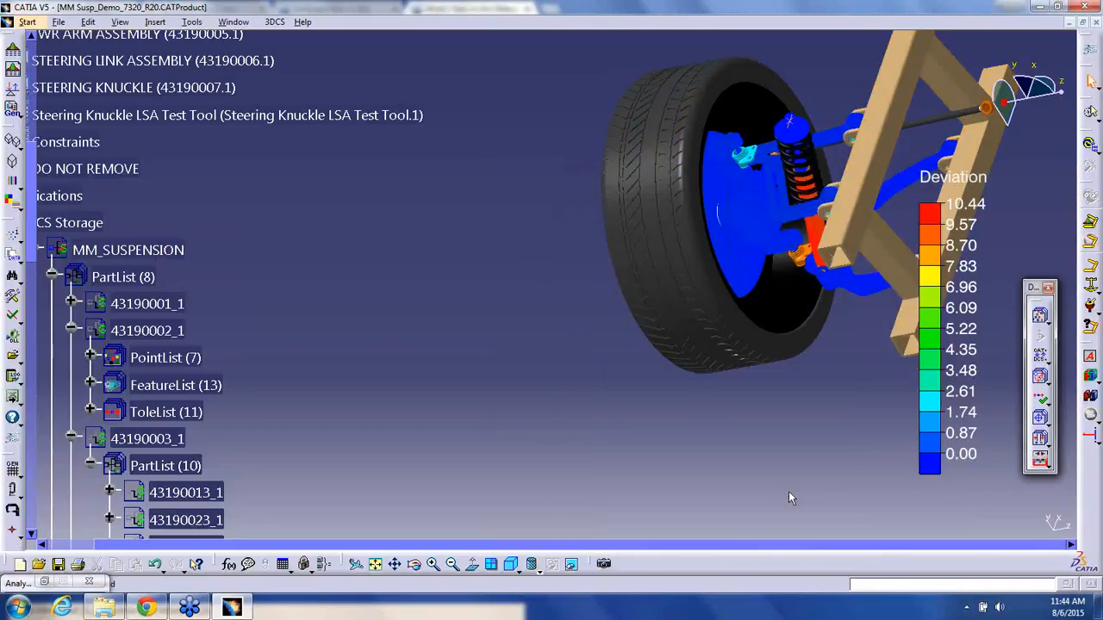
click(1091, 378)
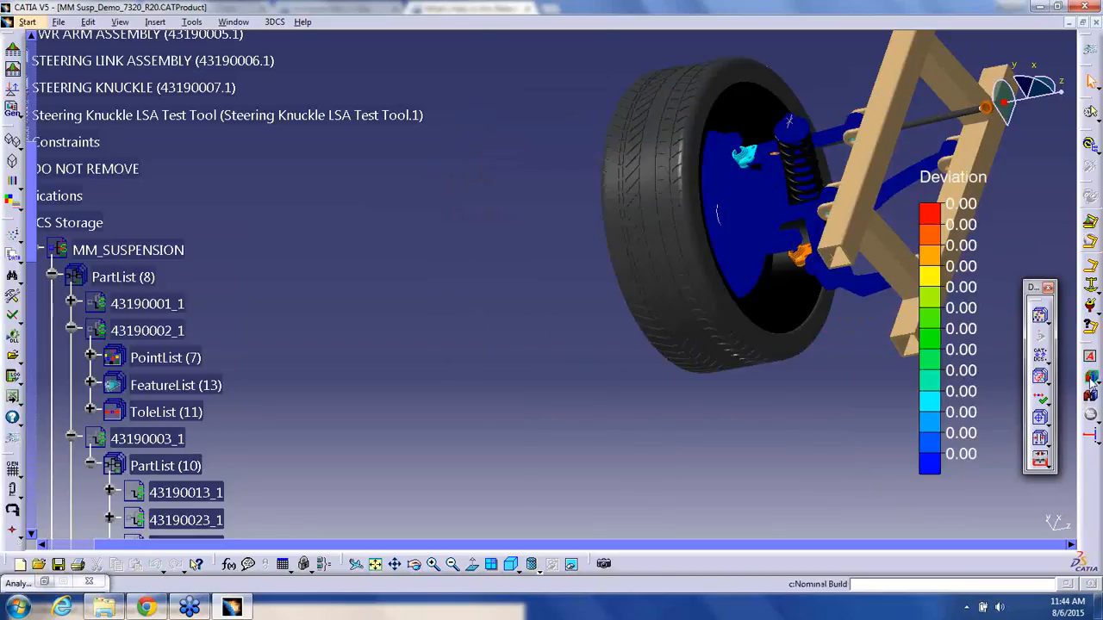
- Run the Deviate animation to view the color-contoured deviation, close it, and return the parts to their separated positions outside Animation Mode
click(1090, 435)
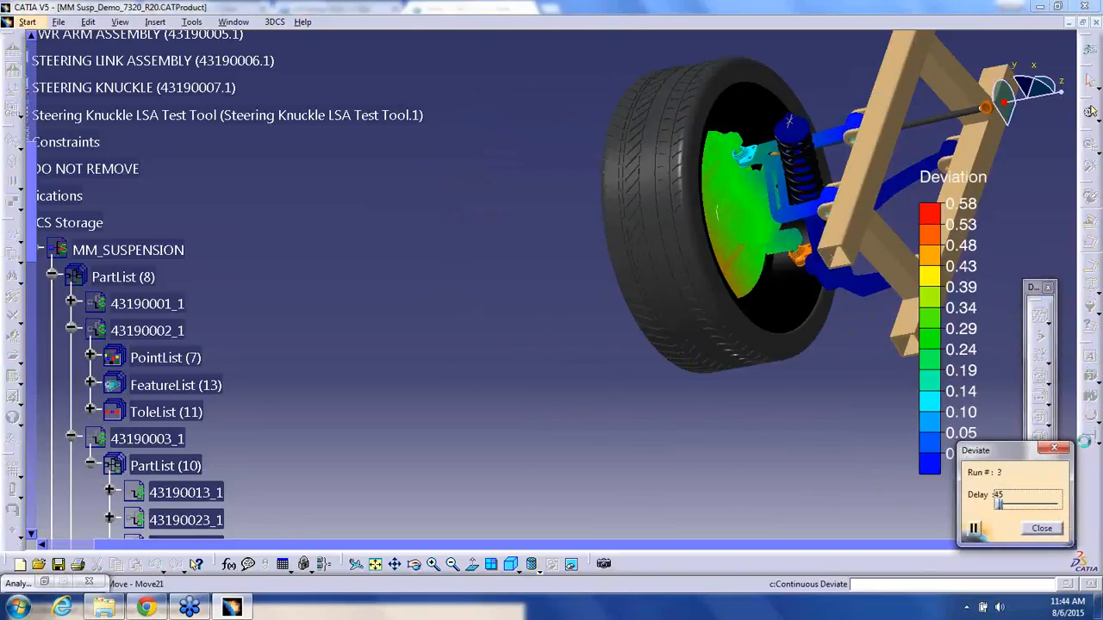
click(1040, 526)
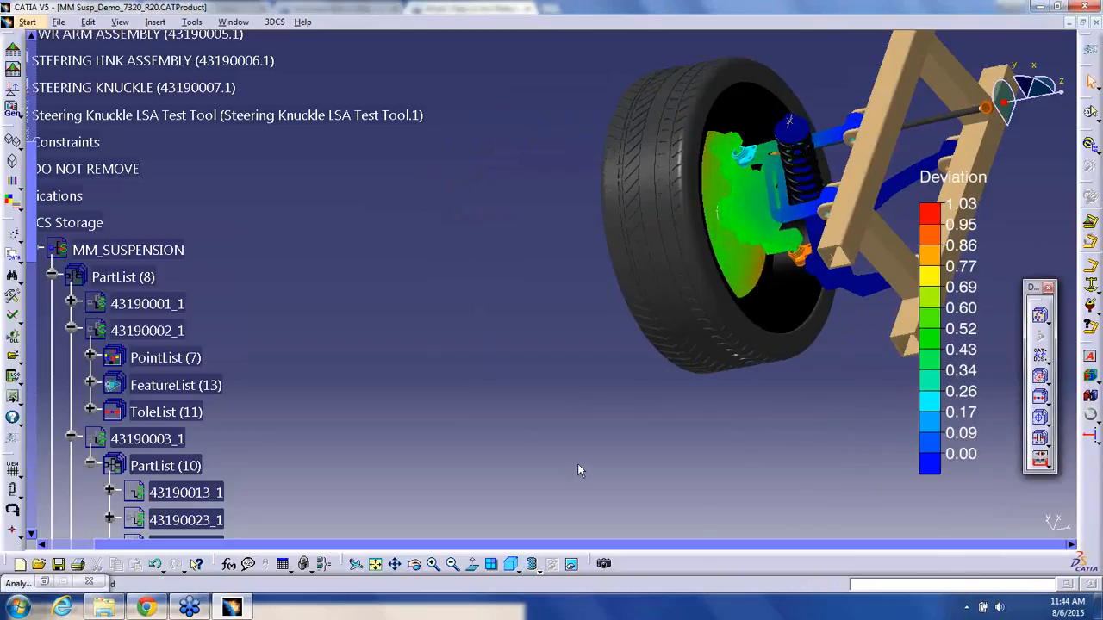
click(1090, 358)
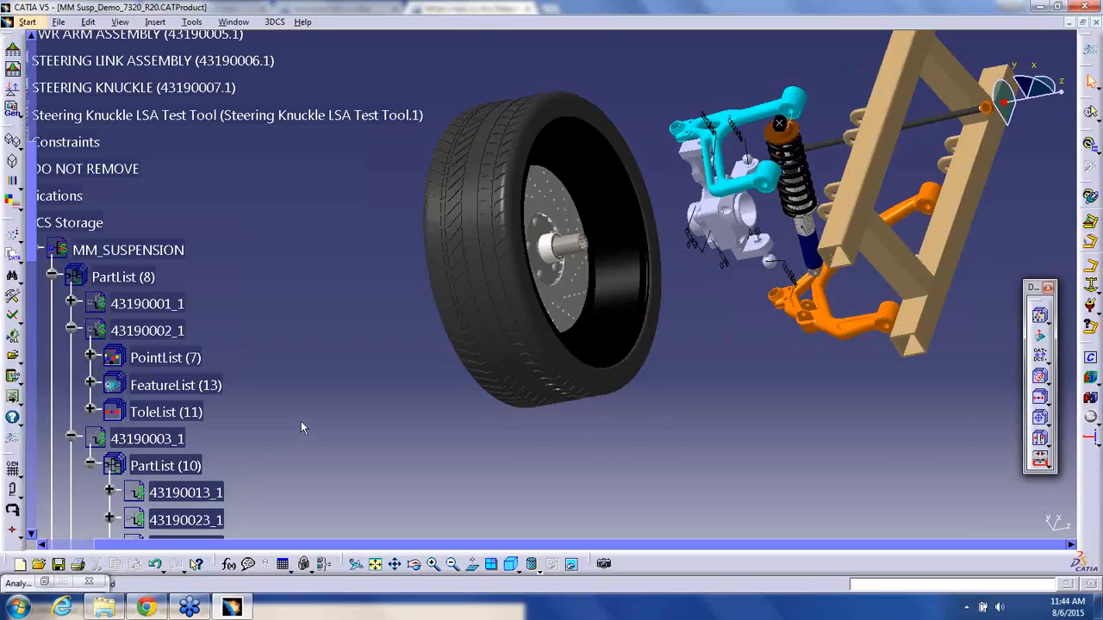
- Set the view mode to Shading with Edges without Smooth Edges for the separated assembly
click(15, 202)
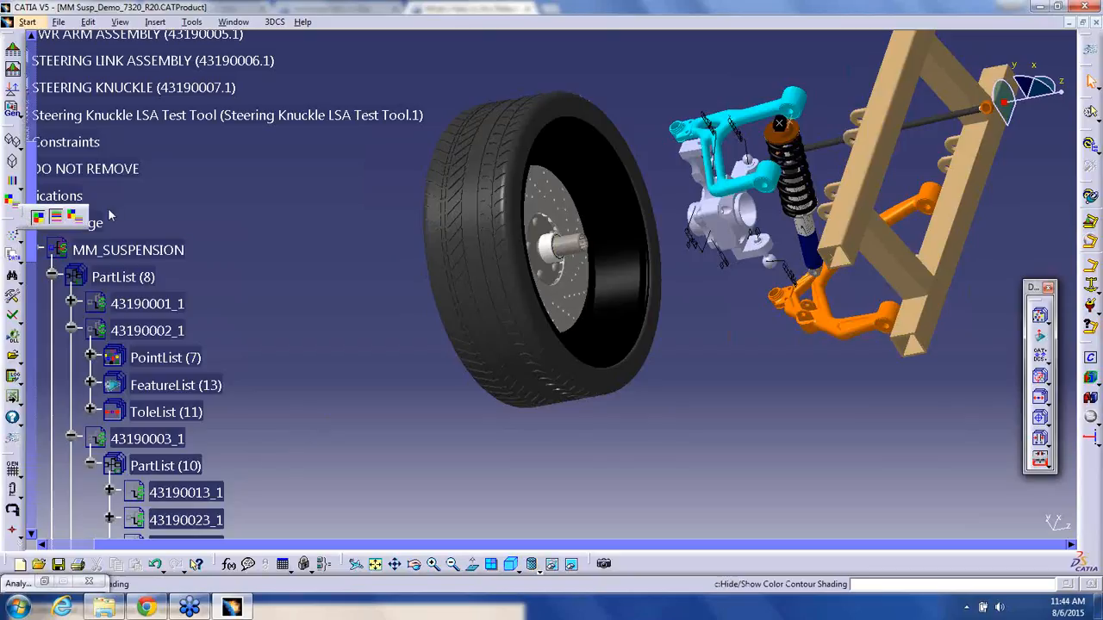
click(501, 332)
click(532, 564)
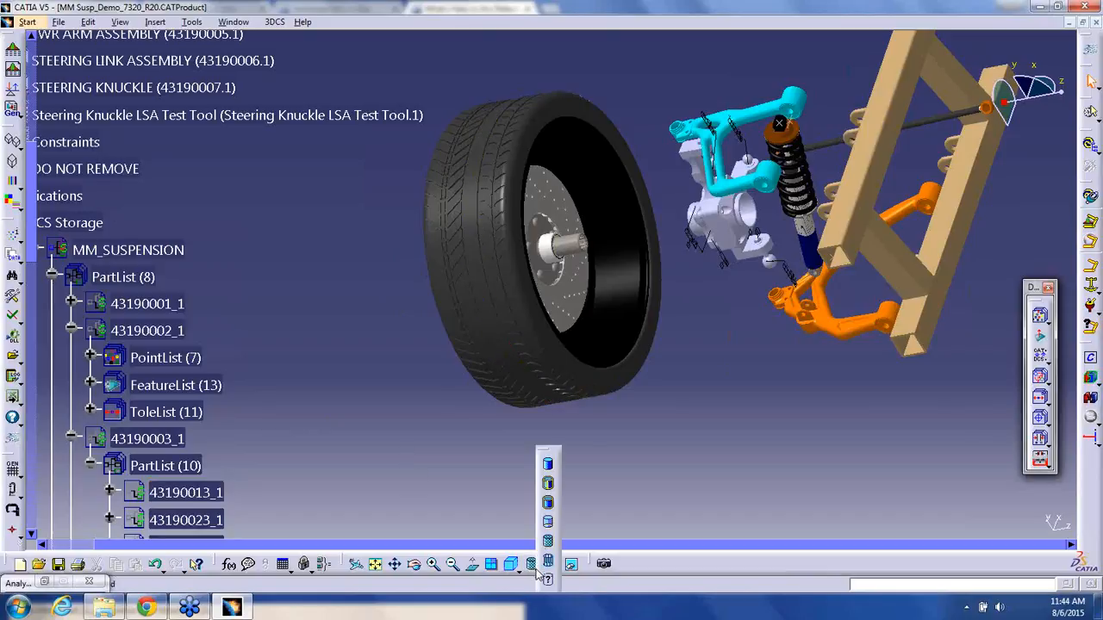
click(552, 506)
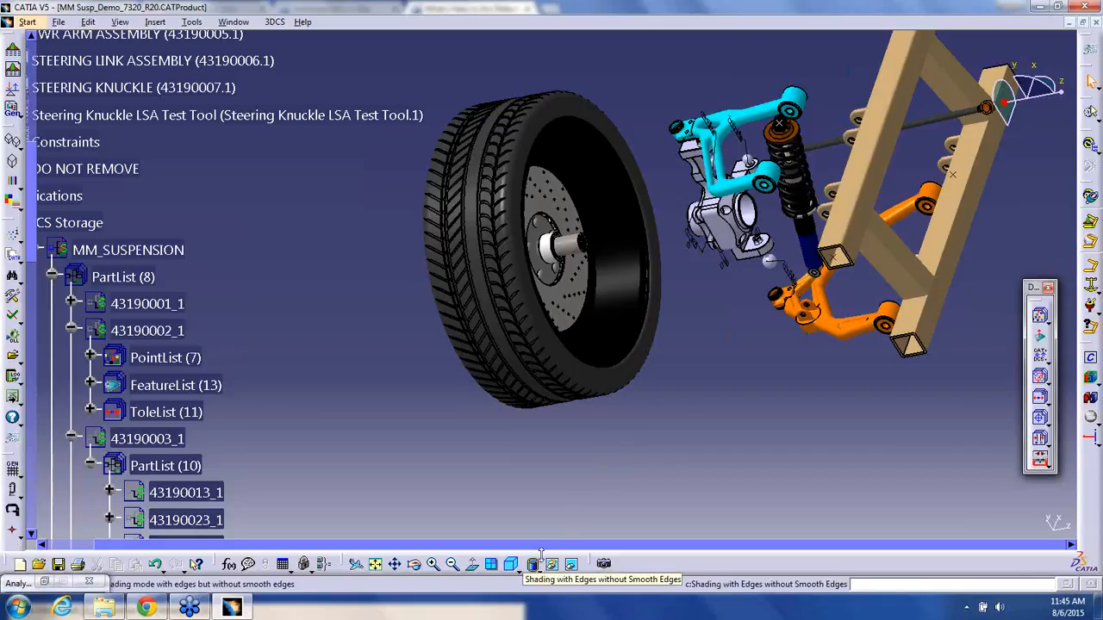
- Detach the Color Contour Options commands as a floating toolbar beside the specification tree
click(123, 277)
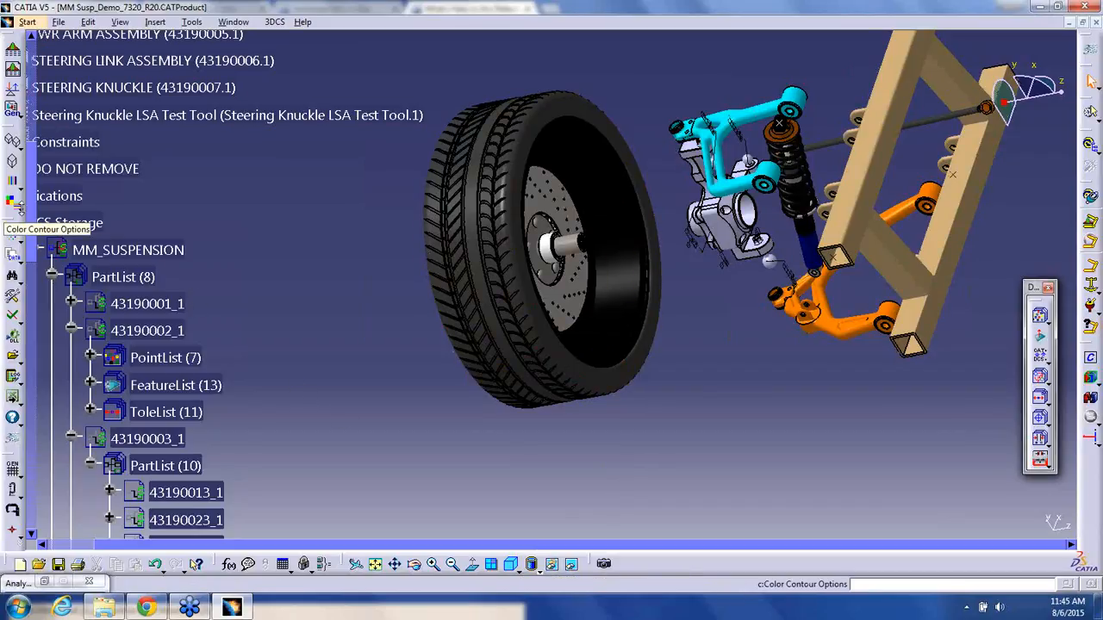
click(16, 204)
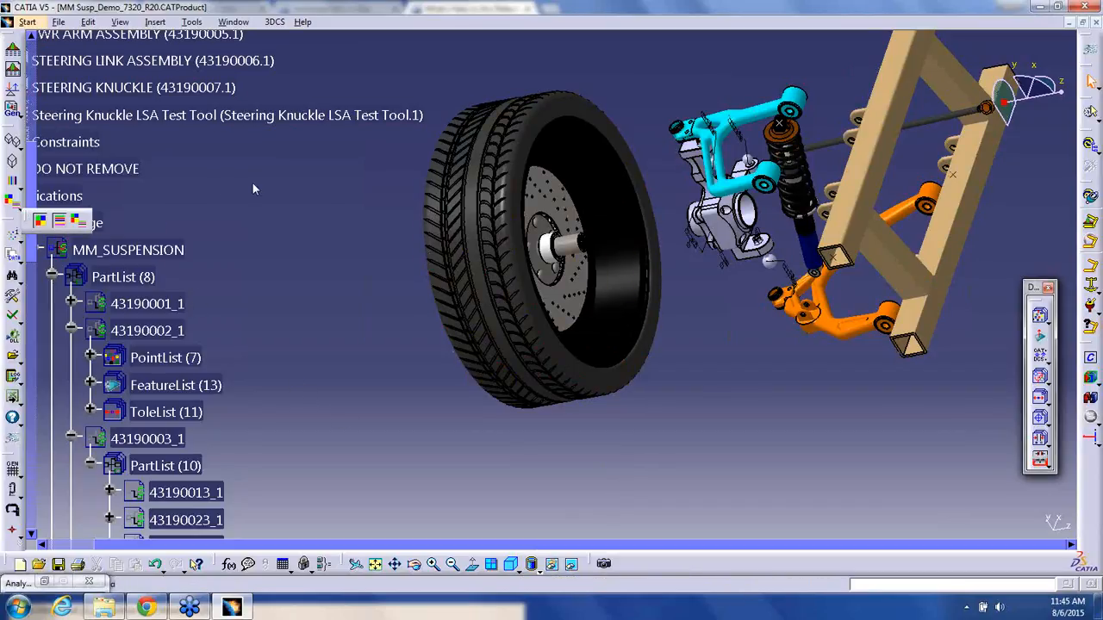
drag(253, 183, 249, 184)
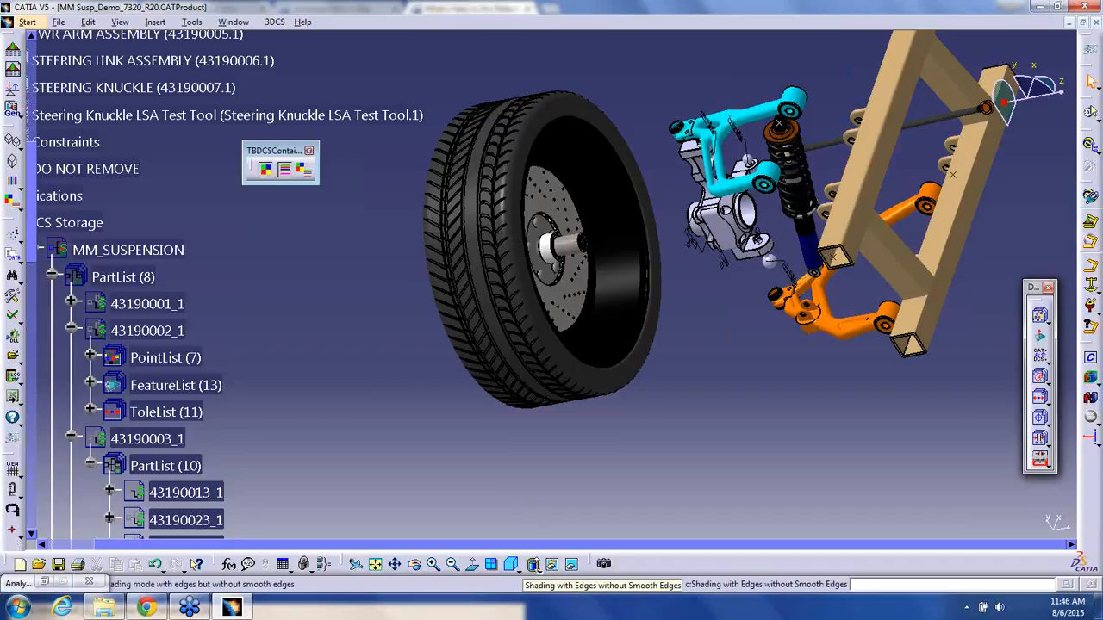
- Set the view mode back to Shading with Material and return the assembly to the Nominal Build
click(537, 570)
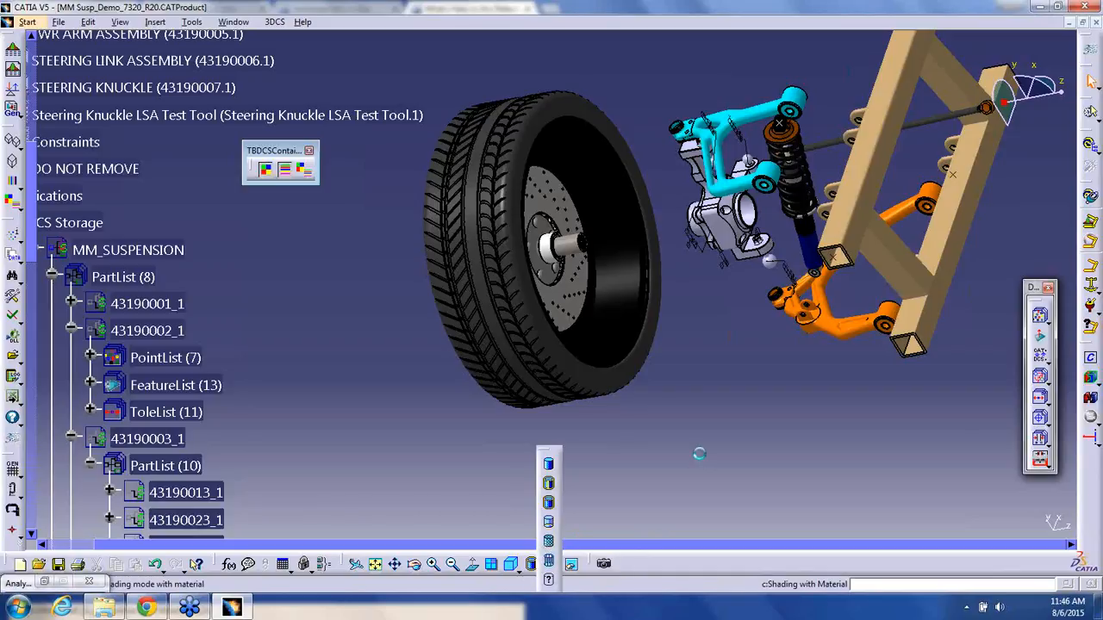
click(549, 544)
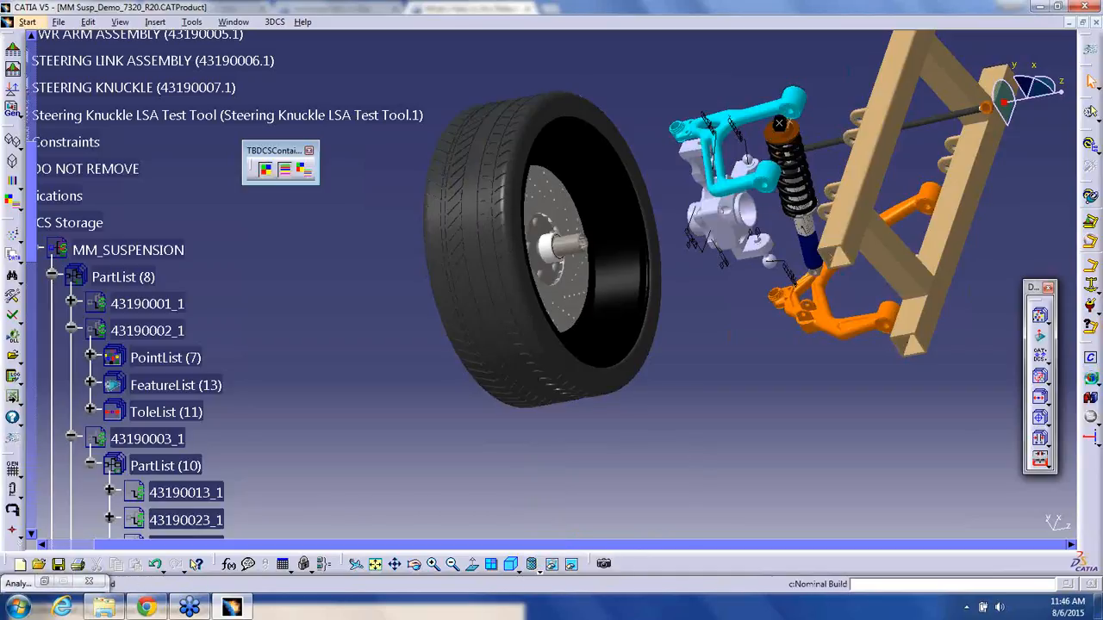
click(1091, 379)
middle_drag(760, 413, 685, 431)
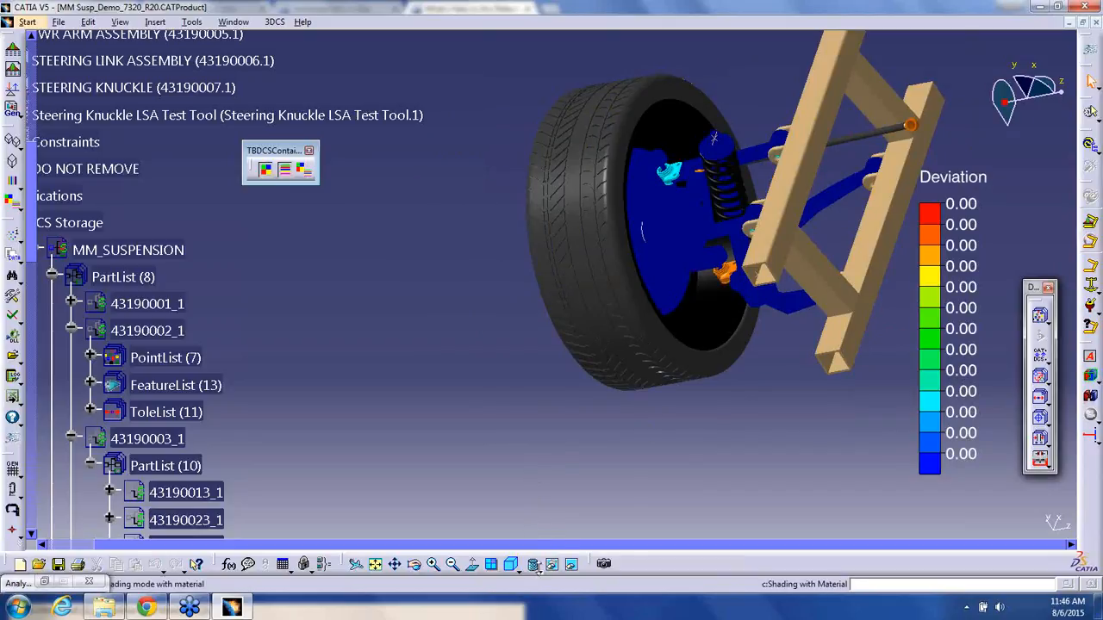
- Display the assembly as Wireframe (NHR), toggle it between separated positions and the Nominal Build, and restore Shading with Material
click(536, 569)
click(552, 562)
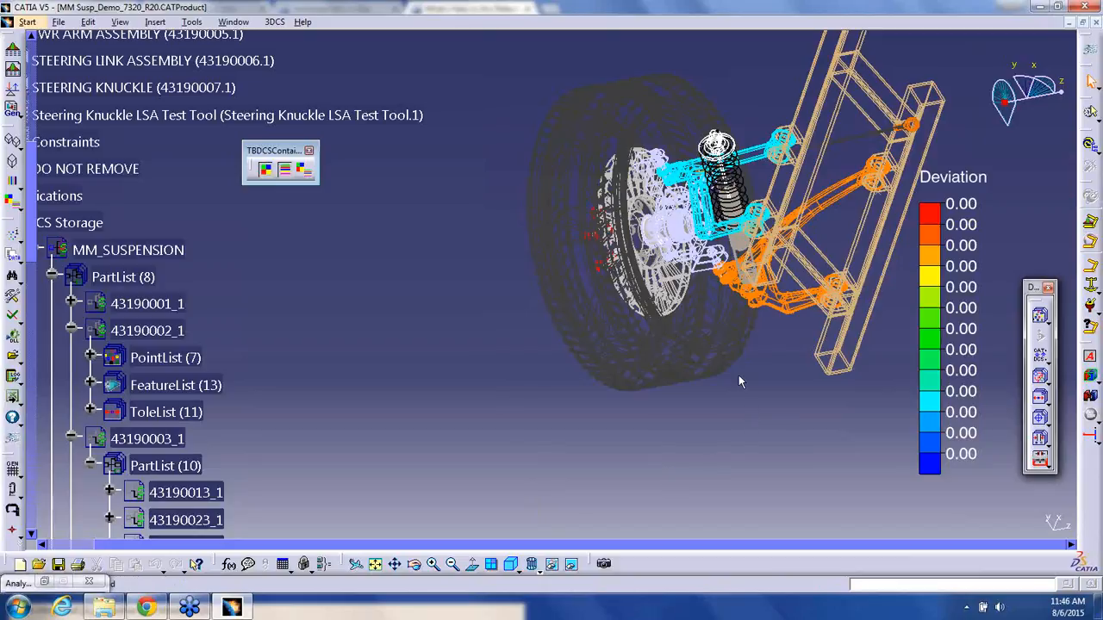
middle_drag(739, 375, 700, 398)
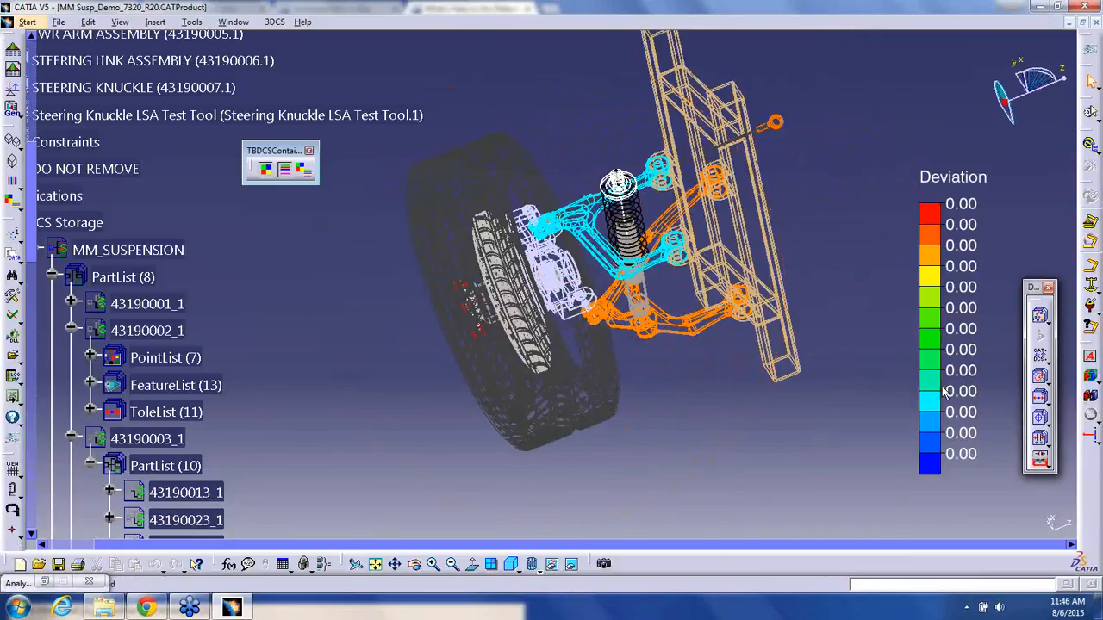
click(1092, 358)
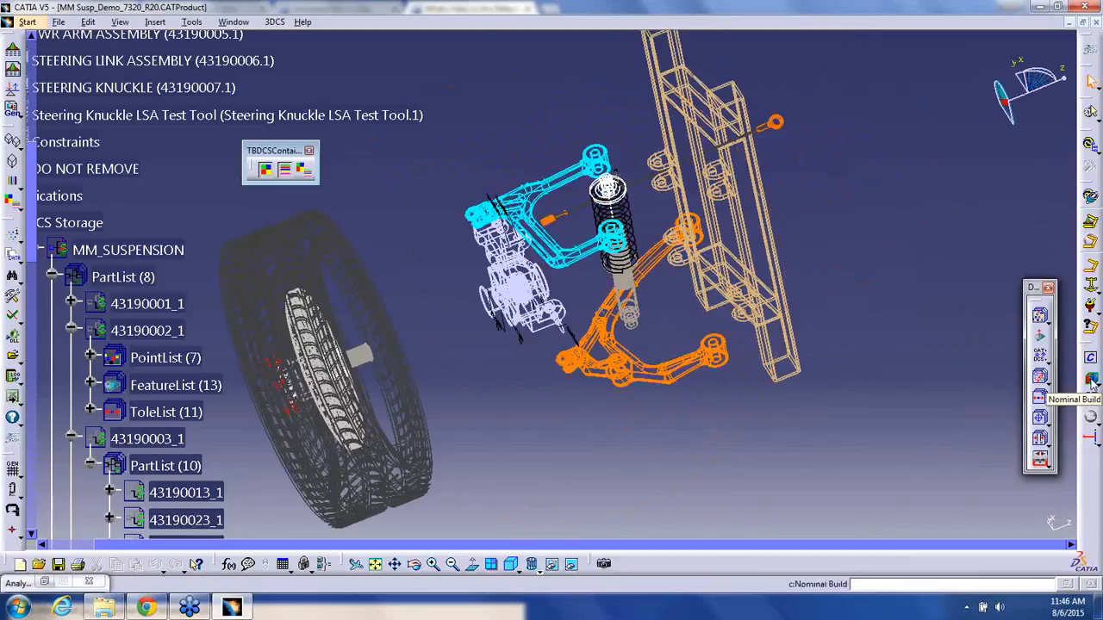
click(1091, 380)
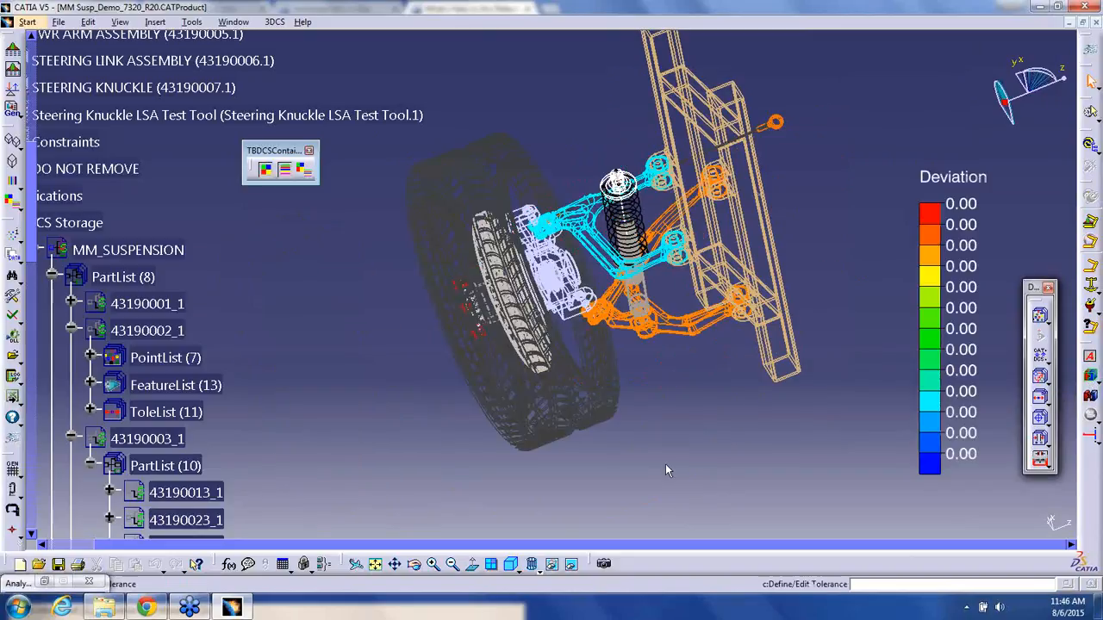
middle_drag(722, 492, 527, 497)
middle_drag(564, 289, 566, 228)
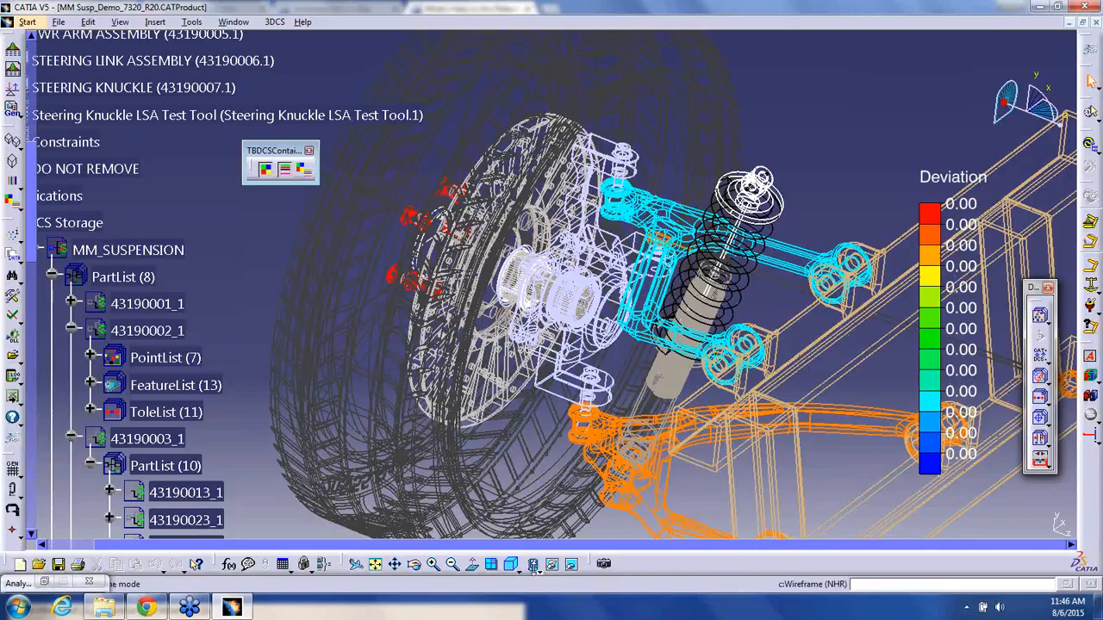
click(549, 565)
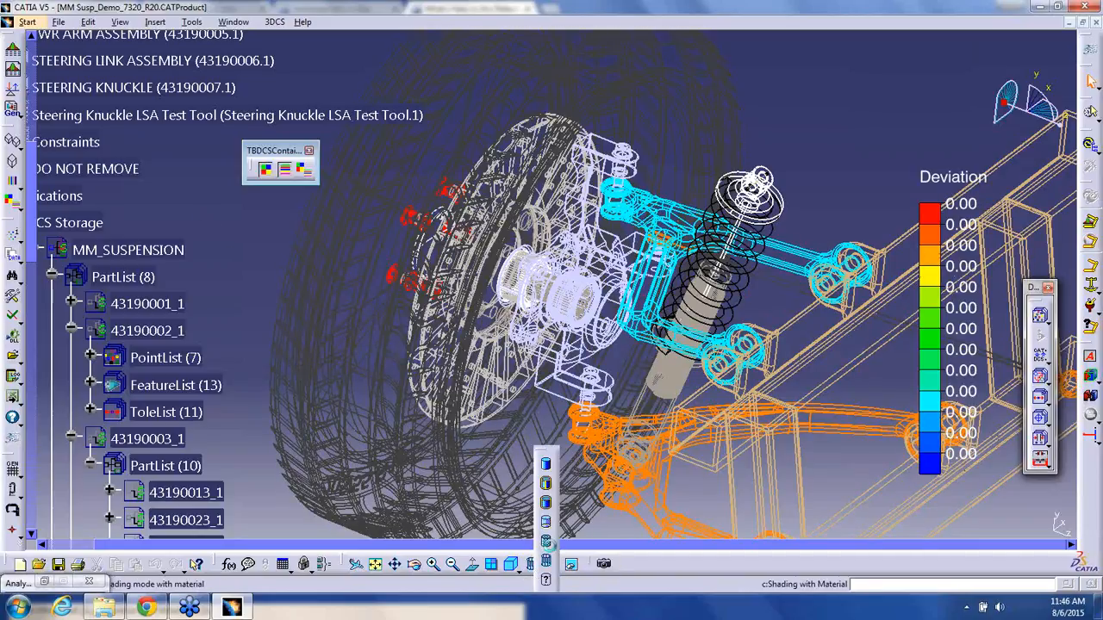
click(546, 541)
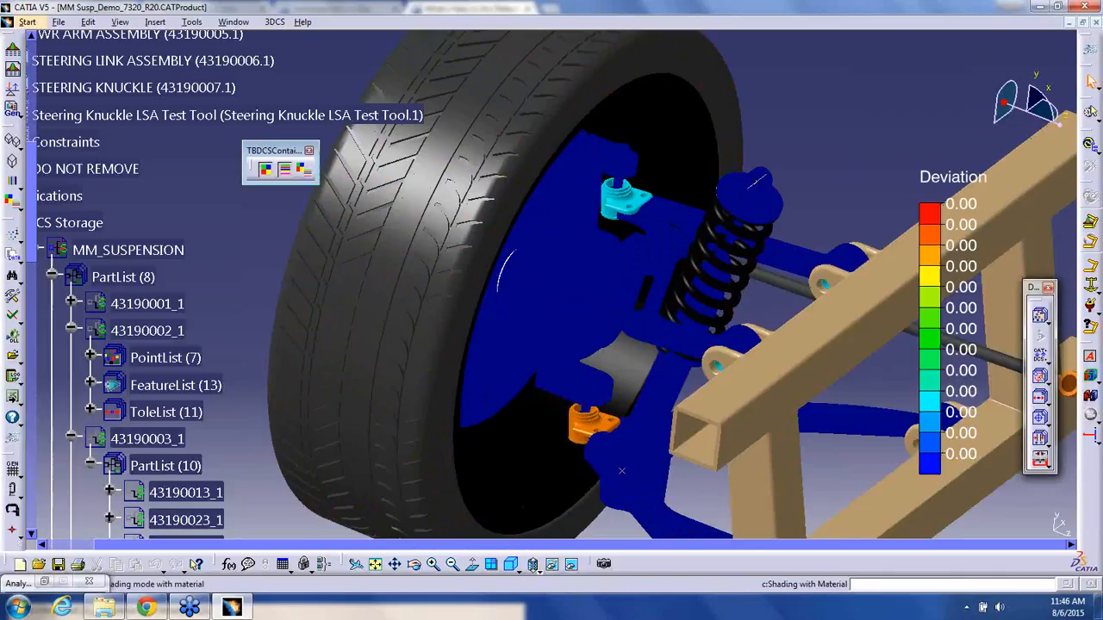
- Customize the view mode so the mesh shading shows Triangles, and put the parts back in their separated positions
click(545, 568)
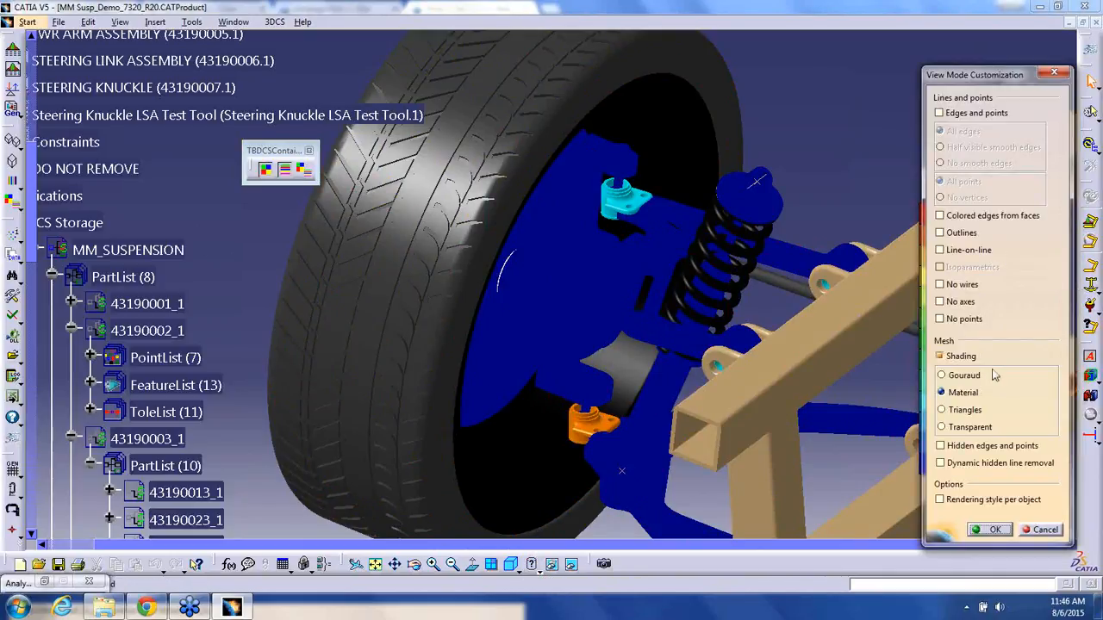
click(982, 411)
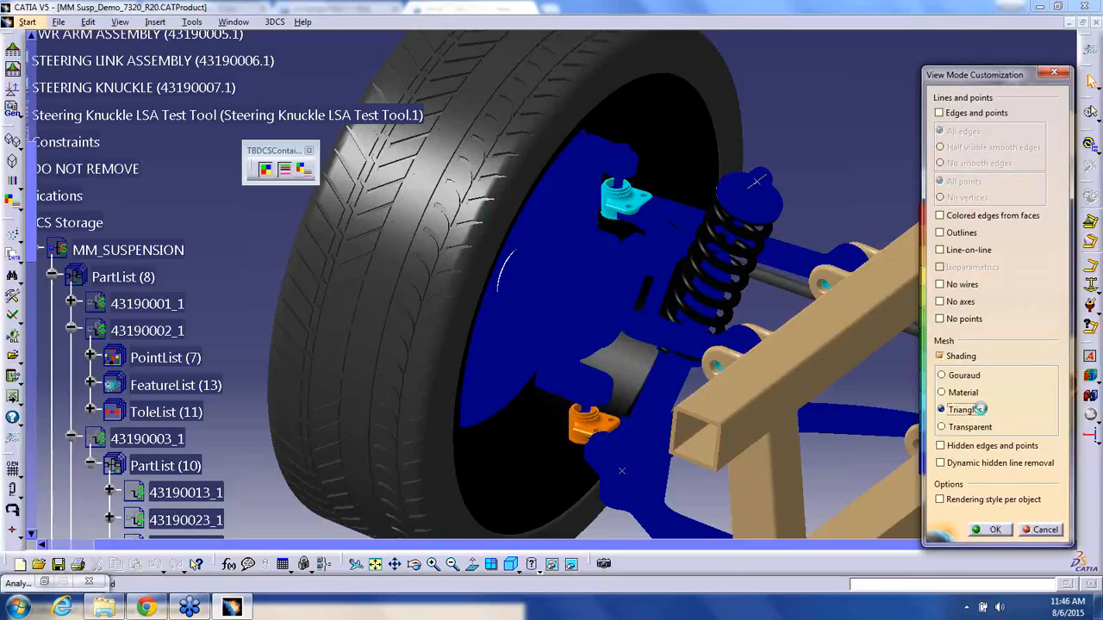
click(996, 530)
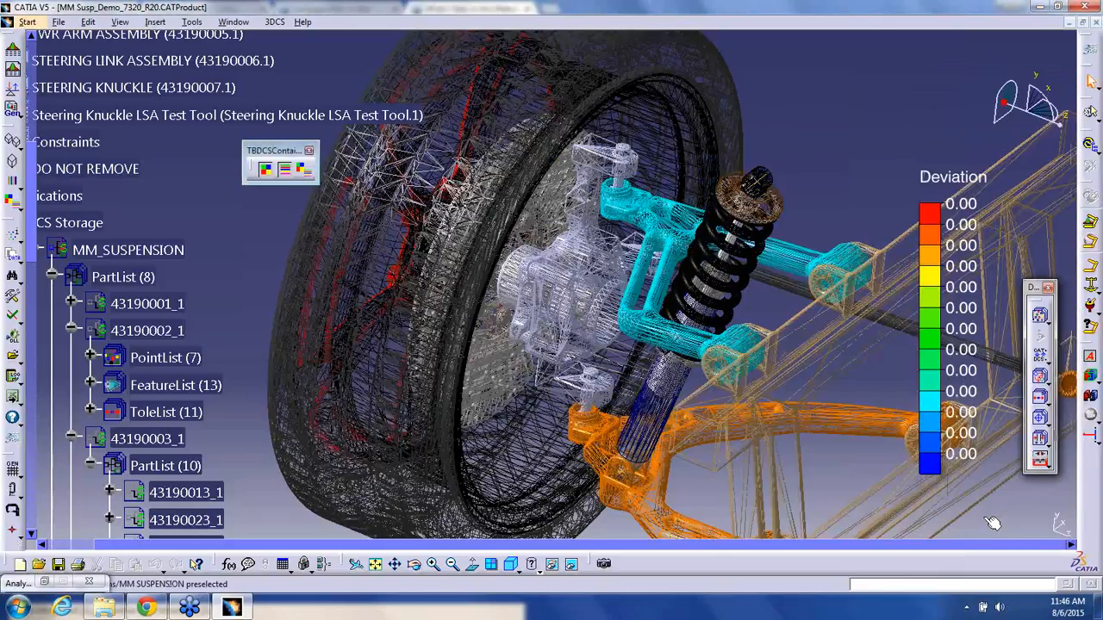
middle_drag(898, 241, 703, 208)
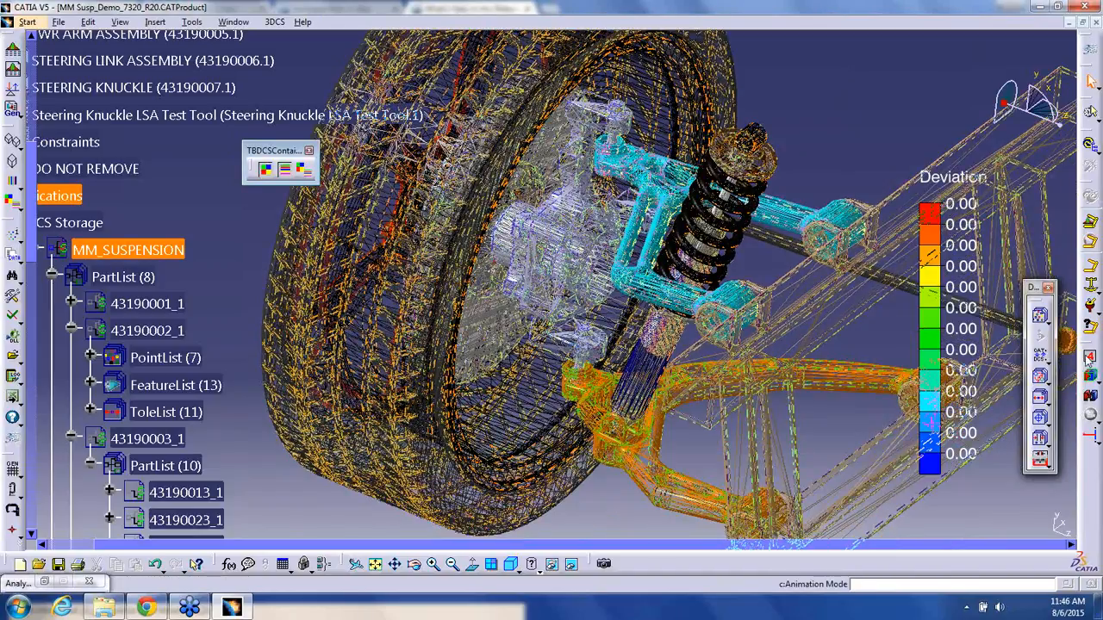
click(1091, 379)
- Examine the triangle mesh of the steering knuckle and its ball joint up close, and restore Shading with Material
mouse_move(513, 255)
middle_down()
mouse_move(561, 372)
mouse_move(513, 290)
mouse_move(453, 267)
middle_up()
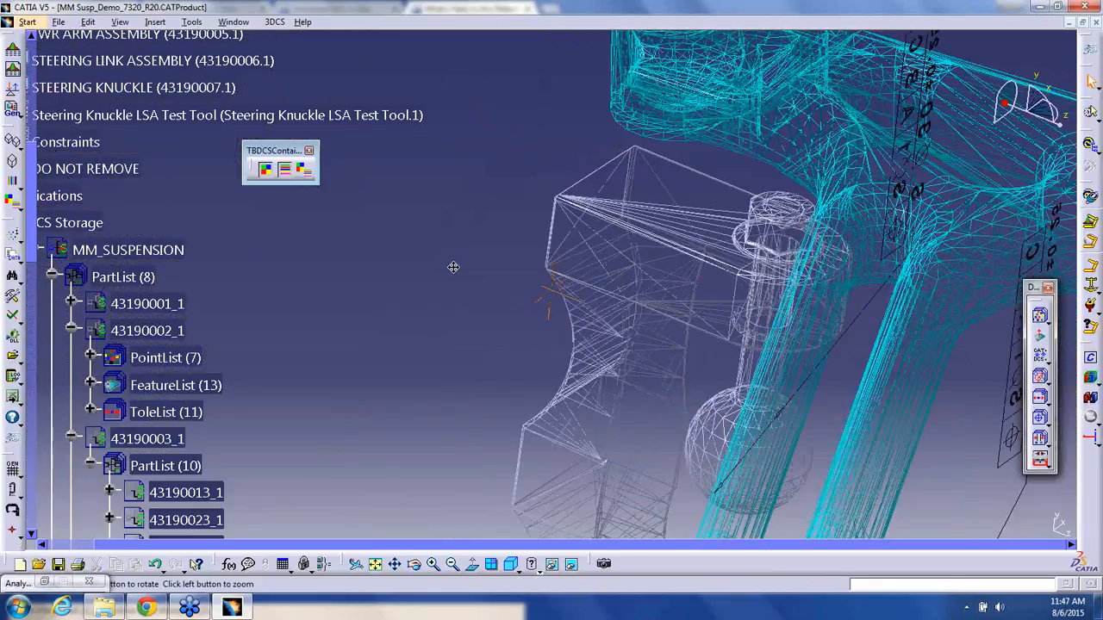
middle_drag(453, 267, 628, 329)
middle_drag(707, 302, 340, 276)
mouse_move(819, 280)
middle_down()
mouse_move(570, 191)
mouse_move(475, 141)
middle_up()
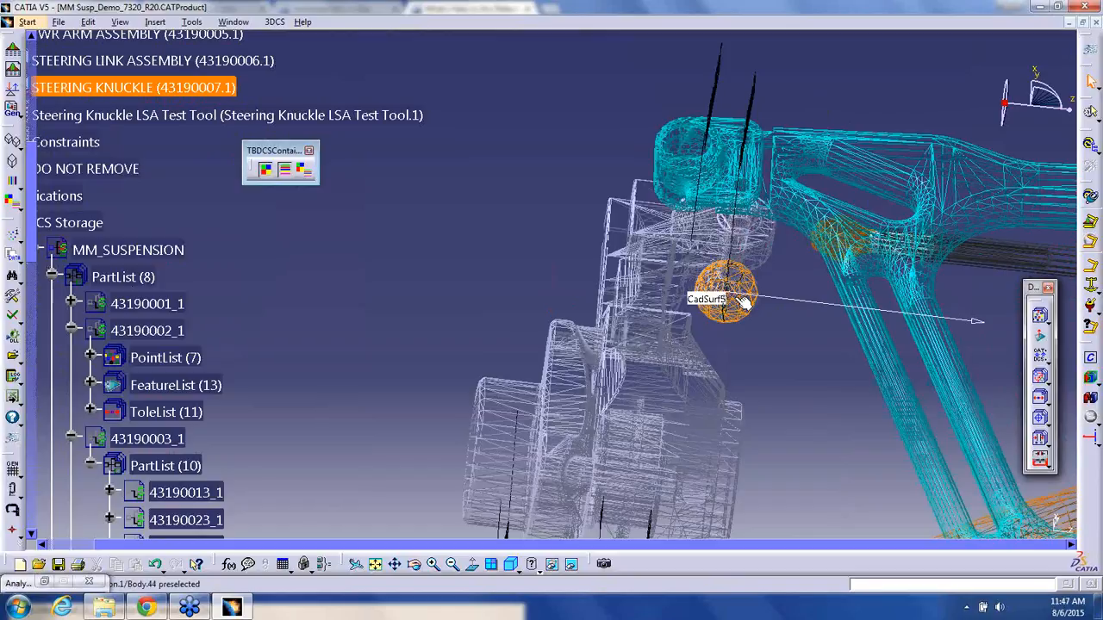
middle_click(739, 299)
middle_drag(707, 378, 492, 316)
middle_drag(545, 429, 469, 229)
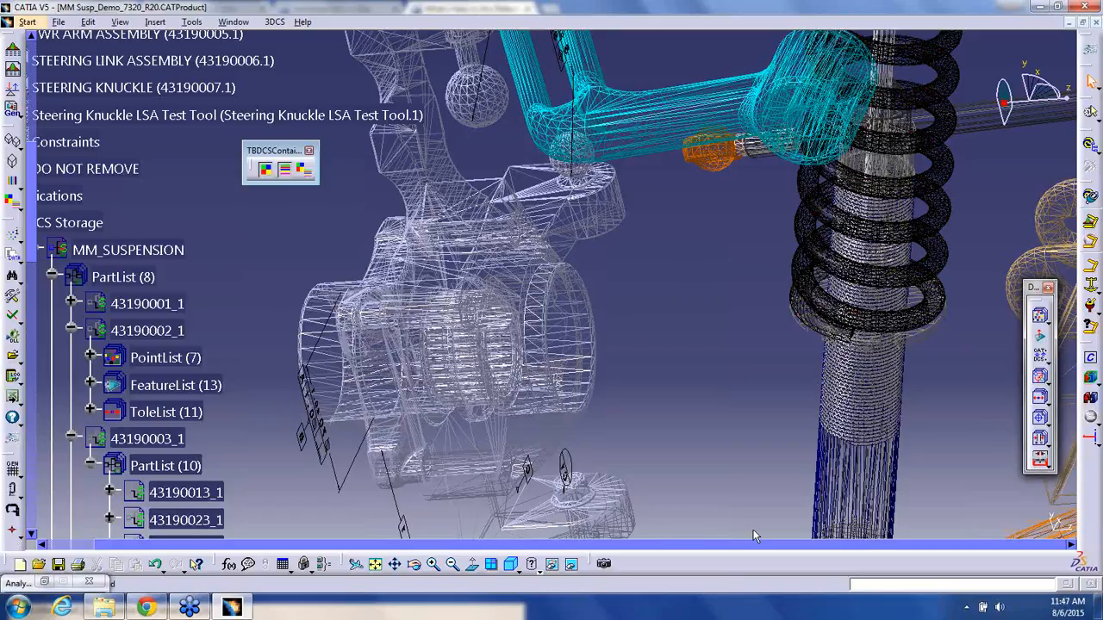
click(532, 567)
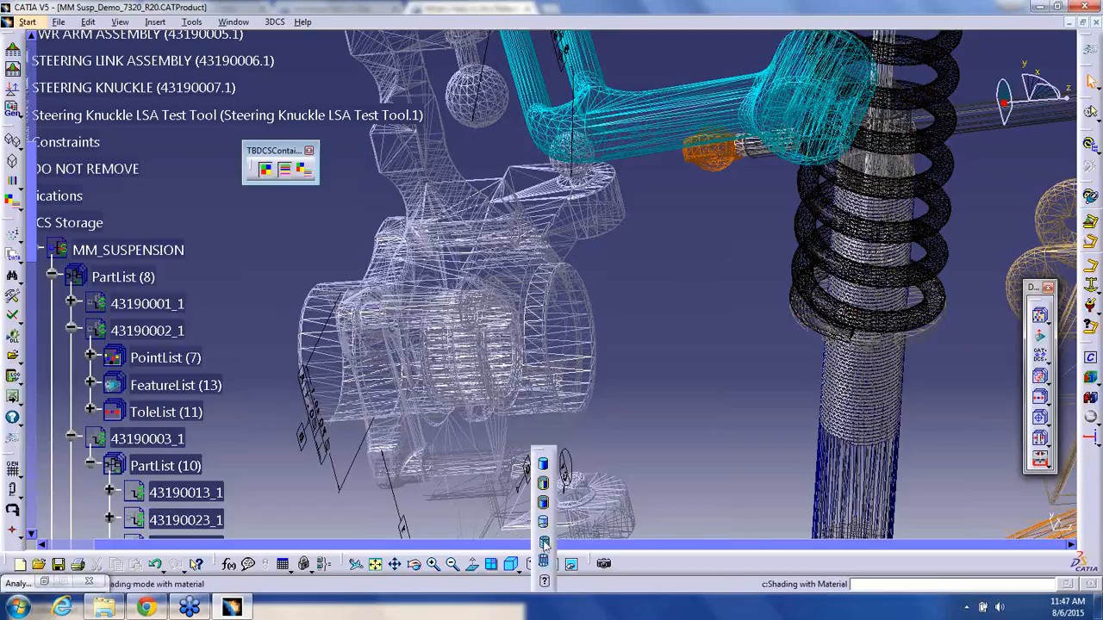
click(543, 541)
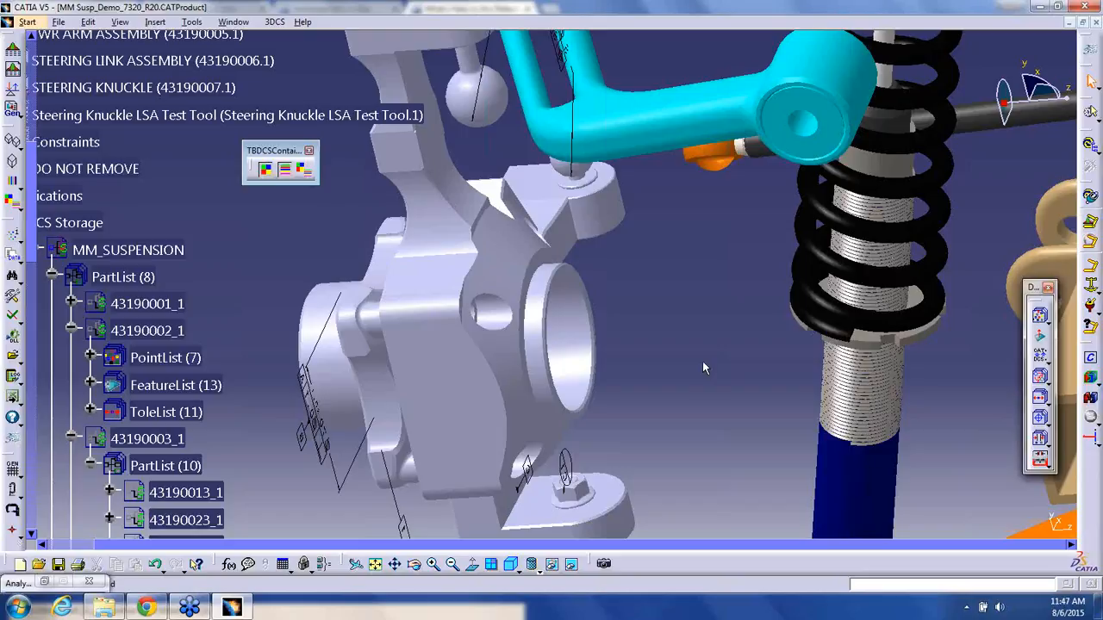
- Select parts 43190013_1 through 43190033_1 and check the part color contour status of 43190013_1
scroll(224, 305, down, 2)
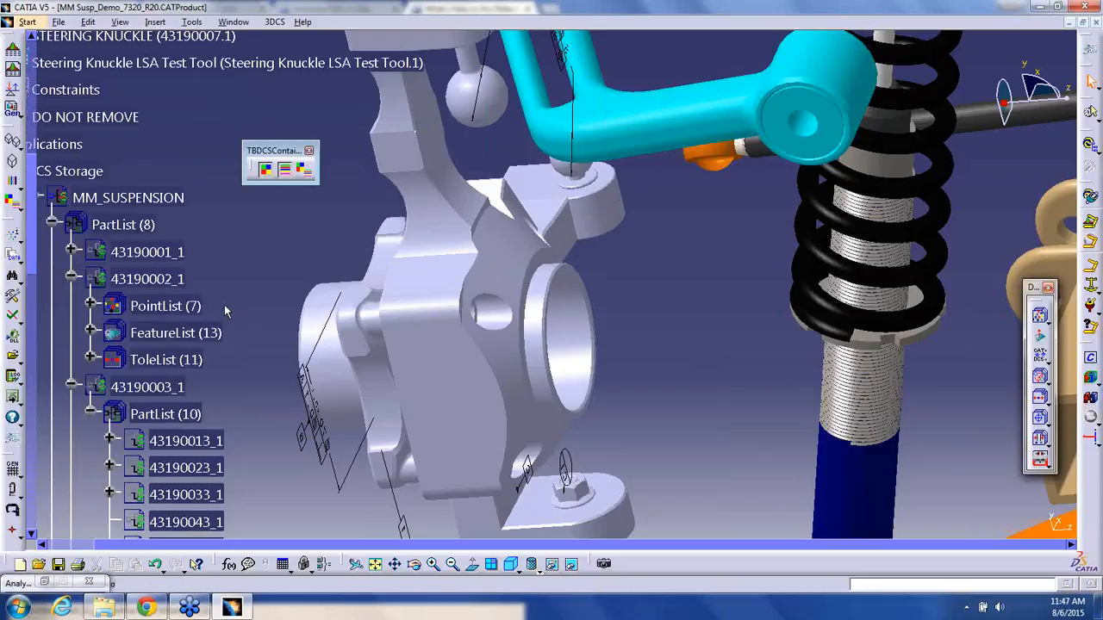
click(205, 340)
click(201, 342)
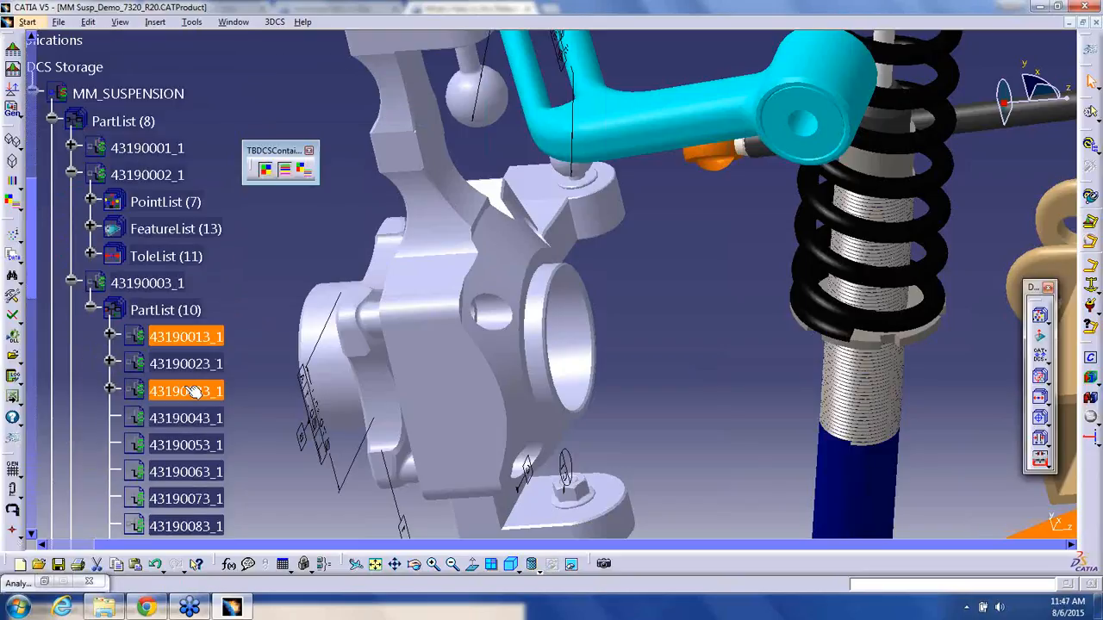
shift+click(188, 390)
right_click(186, 389)
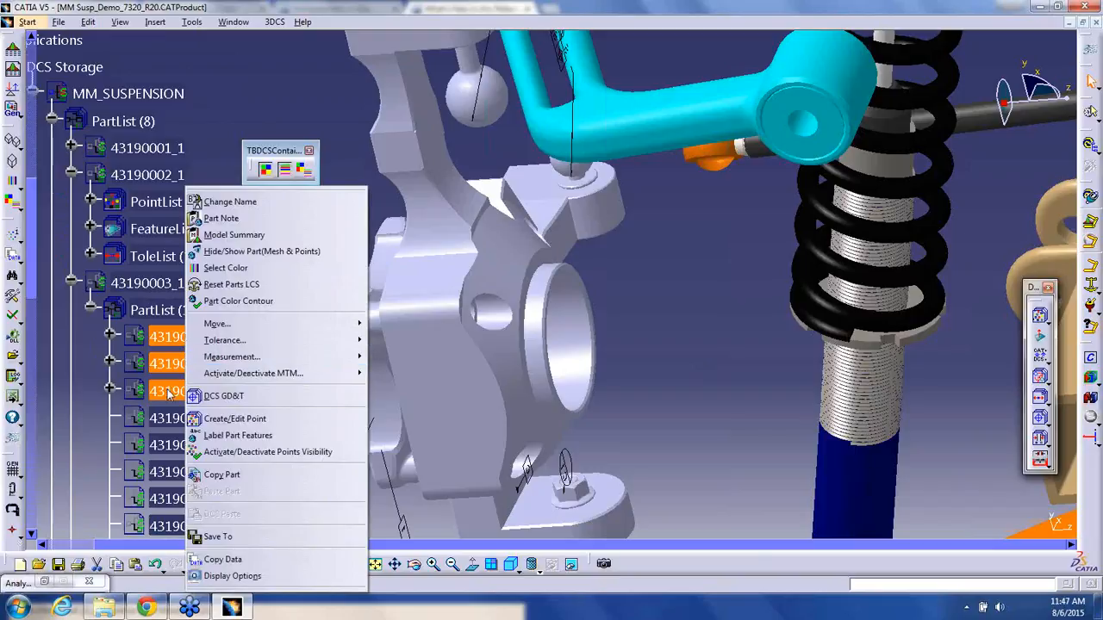
click(175, 393)
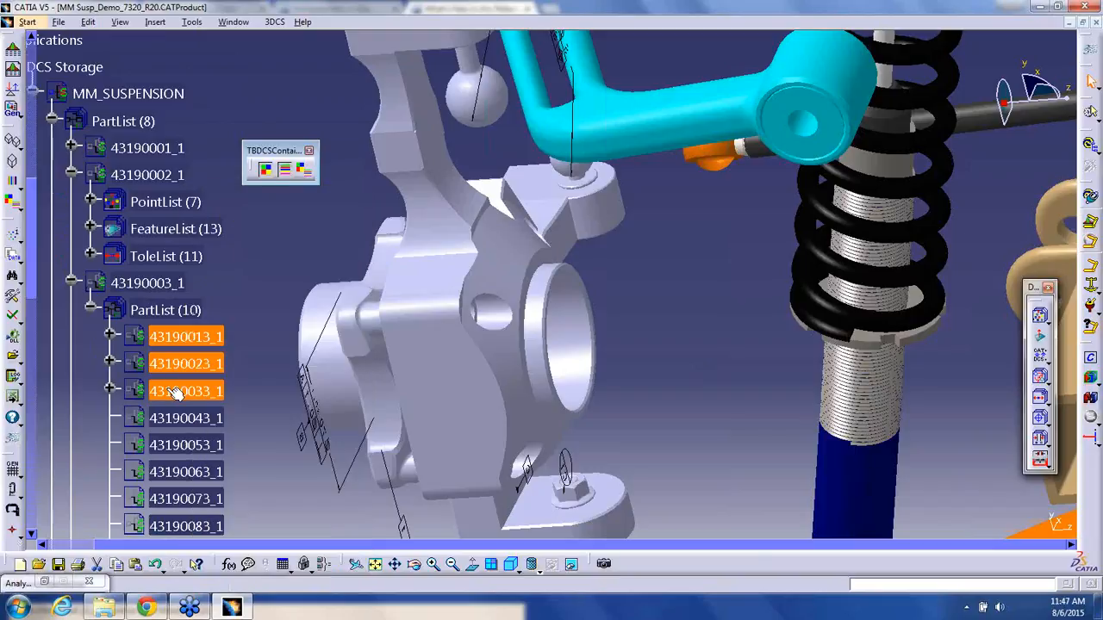
right_click(175, 392)
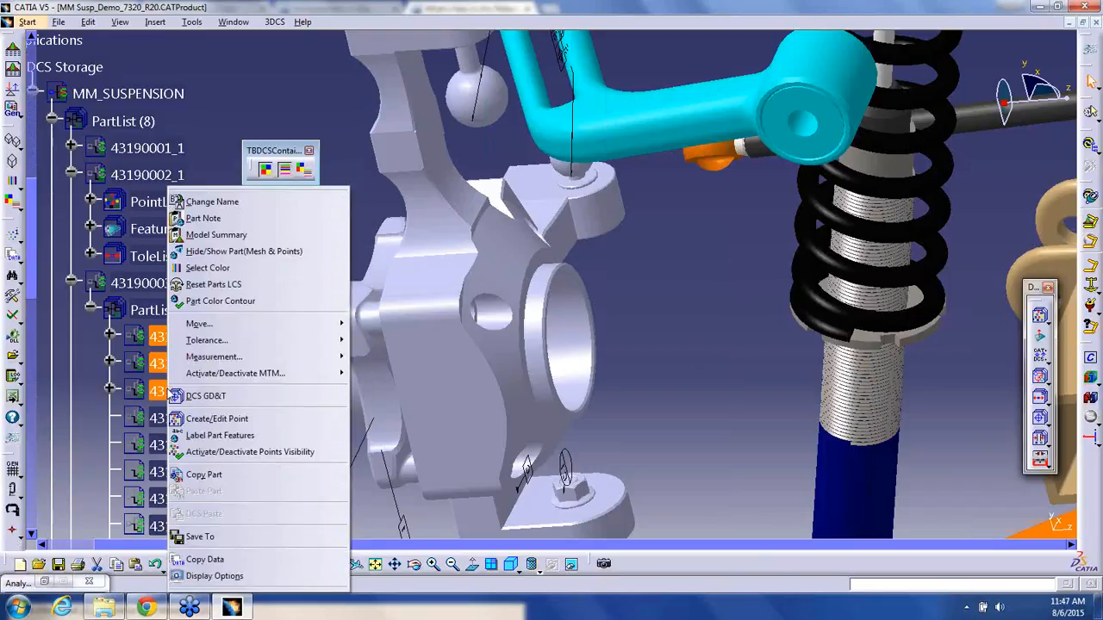
click(252, 311)
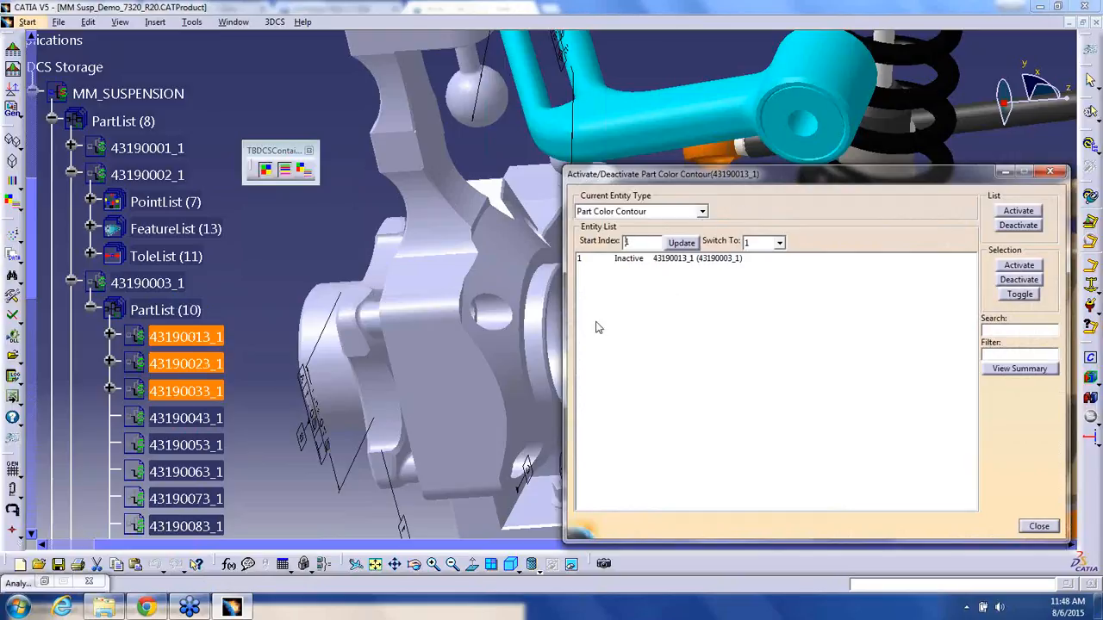
click(660, 260)
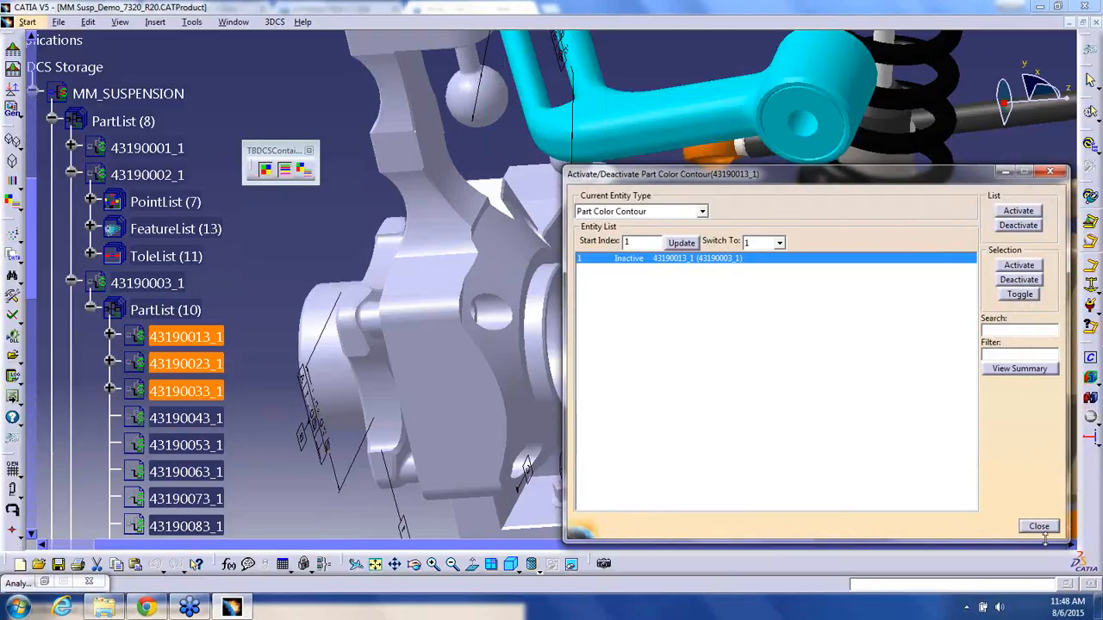
click(1039, 526)
click(180, 336)
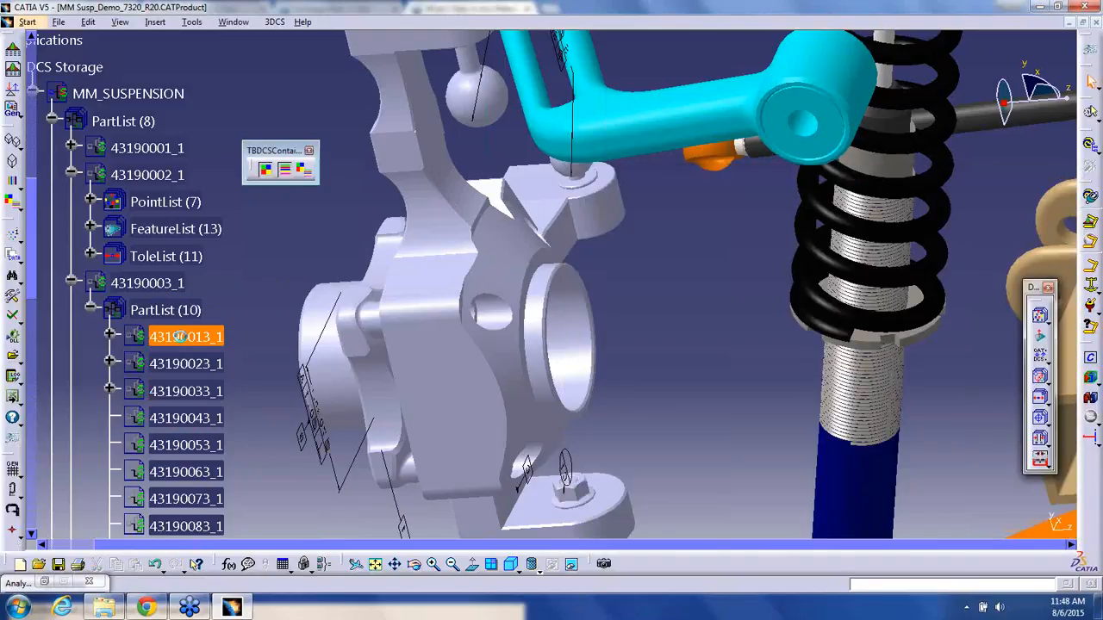
right_click(180, 337)
click(662, 292)
- Locate the steering knuckle 43190007_1 in the part list and check its part color contour status
middle_drag(576, 281, 485, 283)
click(463, 308)
scroll(397, 359, down, 2)
scroll(396, 360, up, 1)
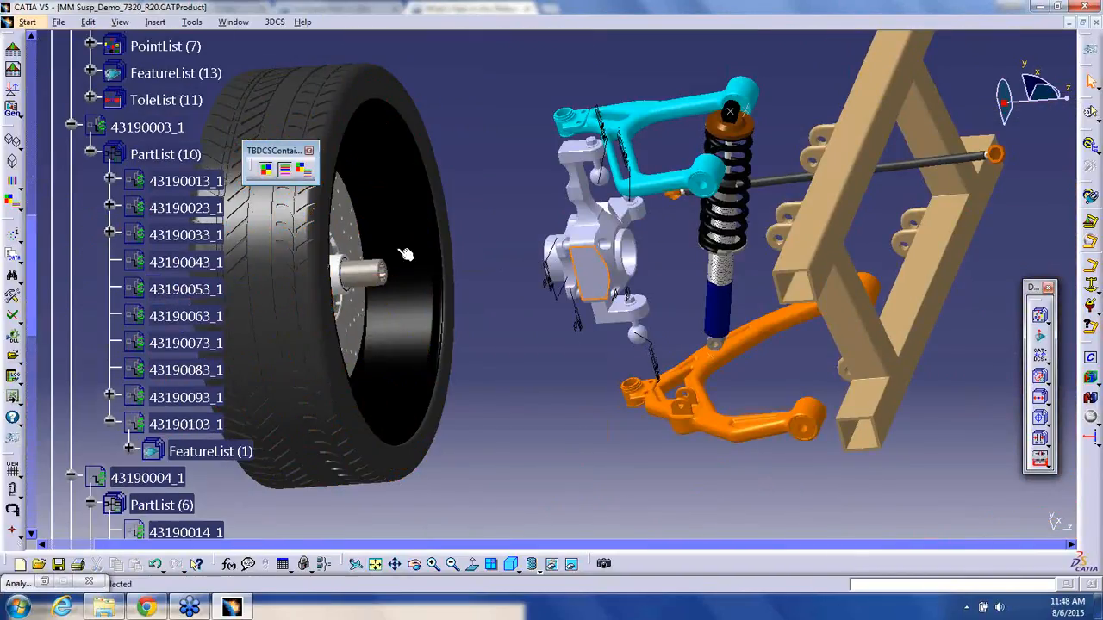
scroll(610, 280, down, 7)
click(610, 280)
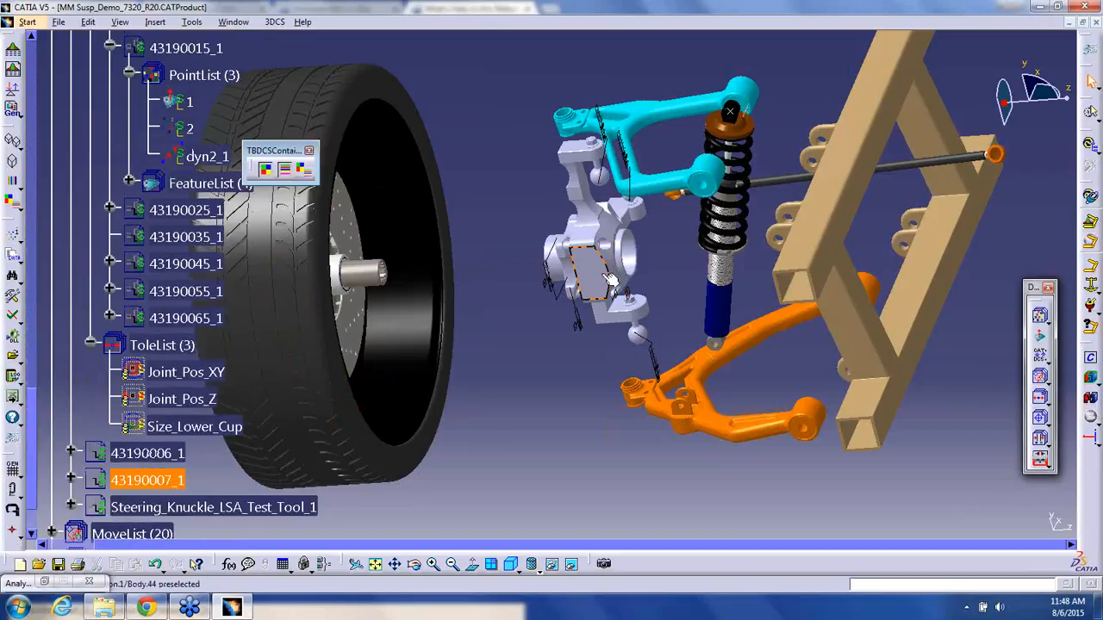
right_click(152, 43)
click(202, 160)
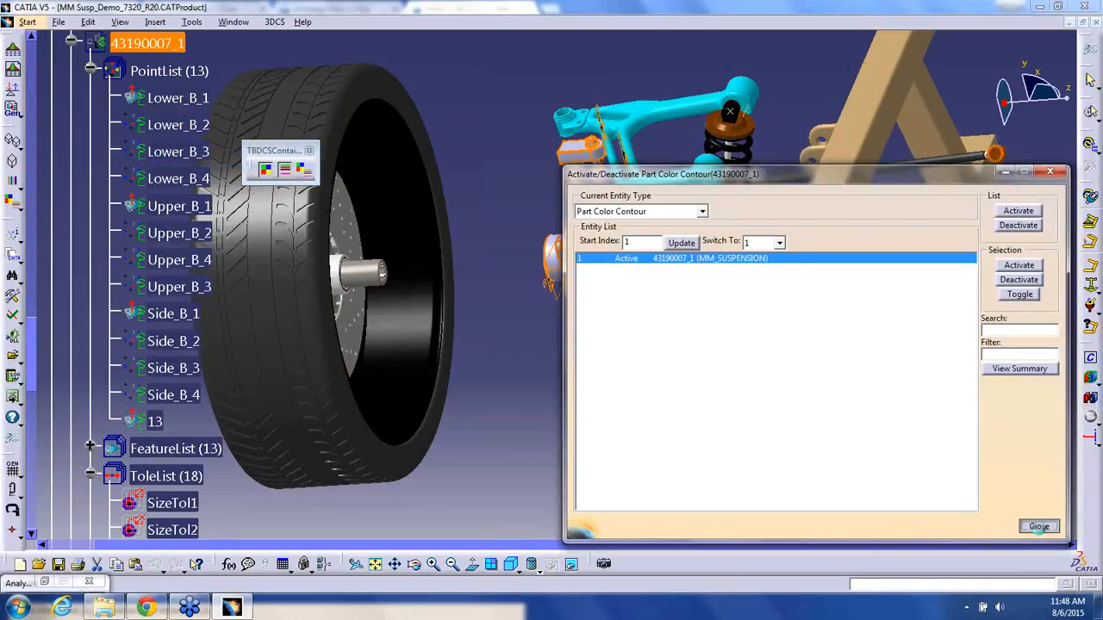
click(1039, 527)
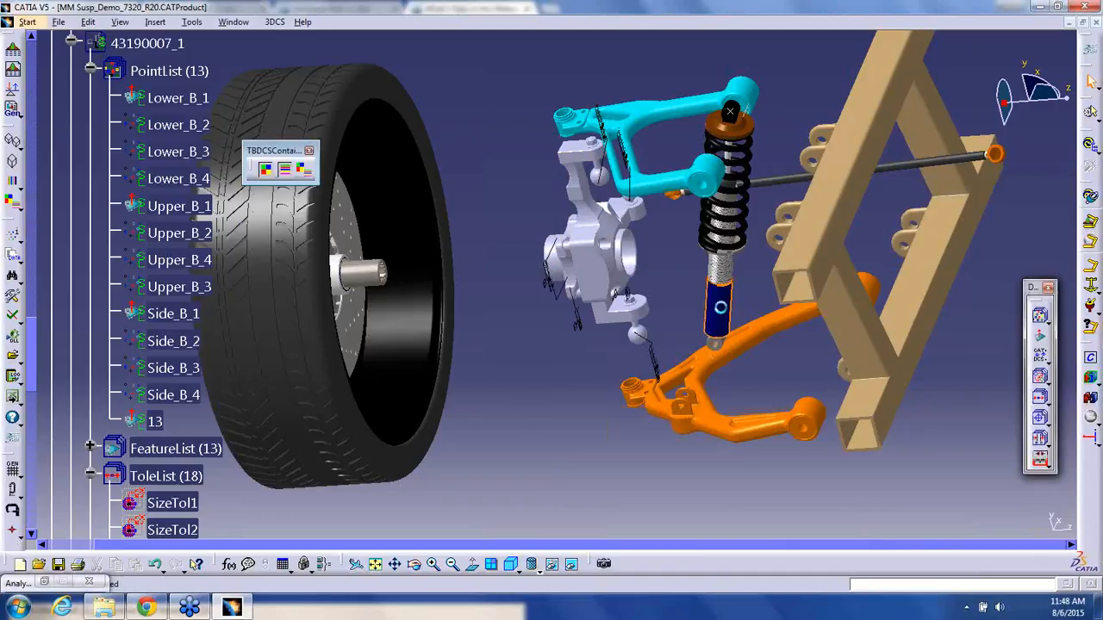
- Deactivate the part color contour of shock absorber part 43190051_1 inside subassembly 43190001_1
scroll(730, 306, up, 4)
scroll(725, 308, up, 2)
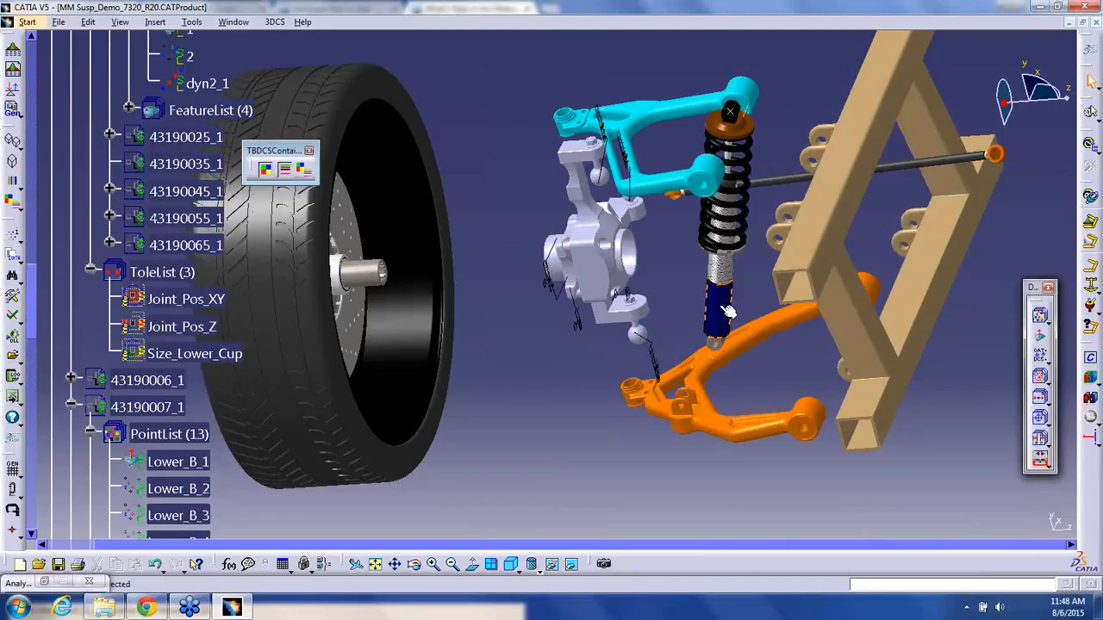
right_click(721, 305)
click(740, 316)
scroll(288, 312, down, 10)
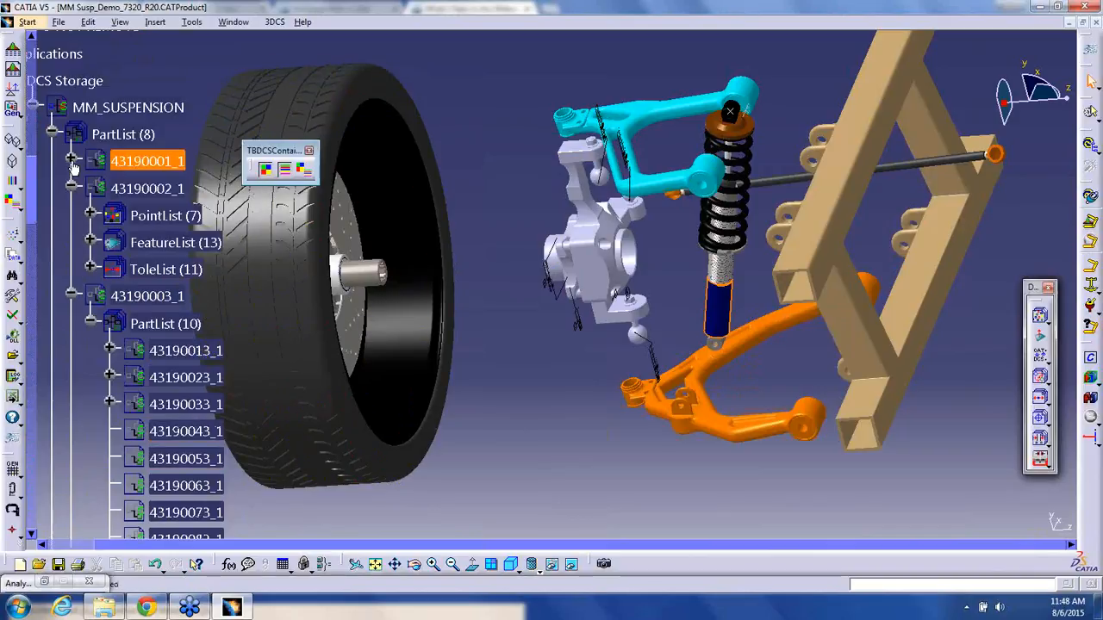
click(72, 161)
click(90, 188)
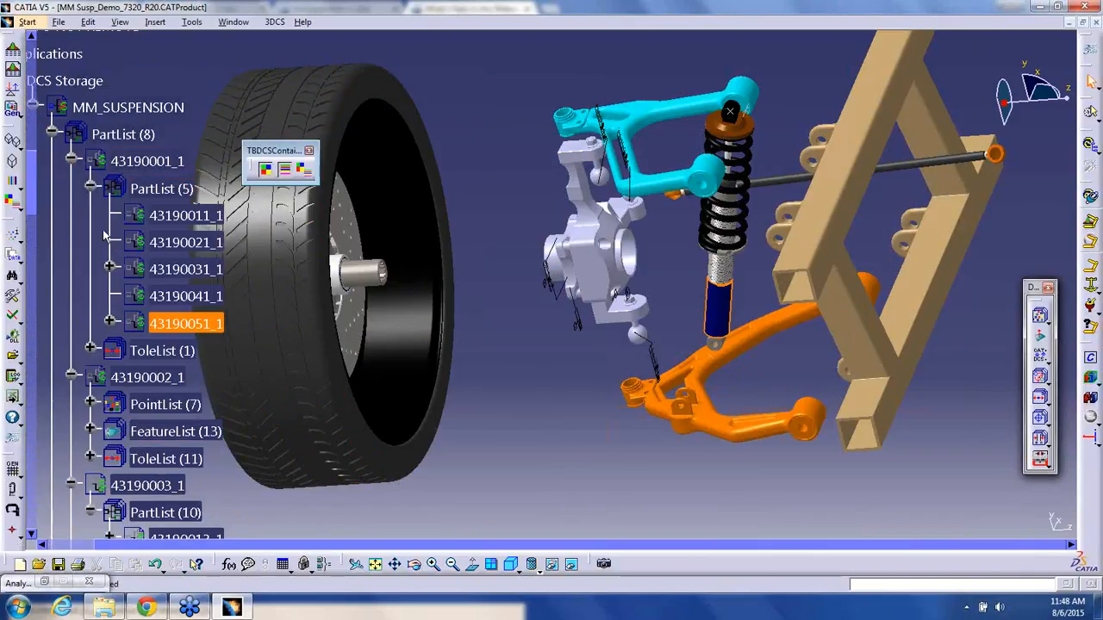
click(109, 323)
right_click(176, 329)
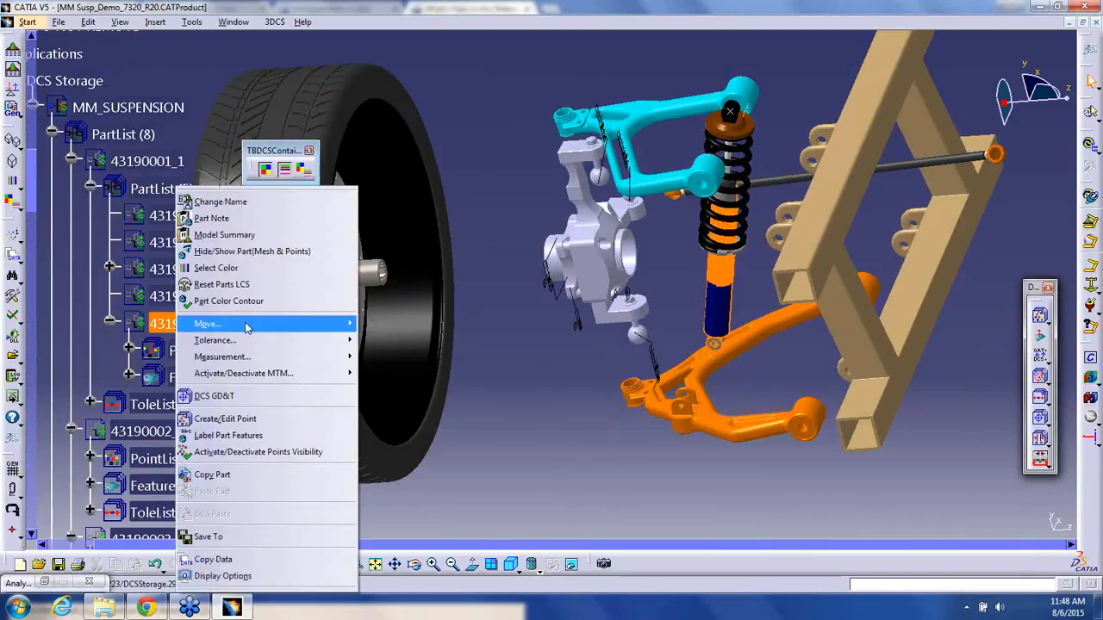
click(244, 303)
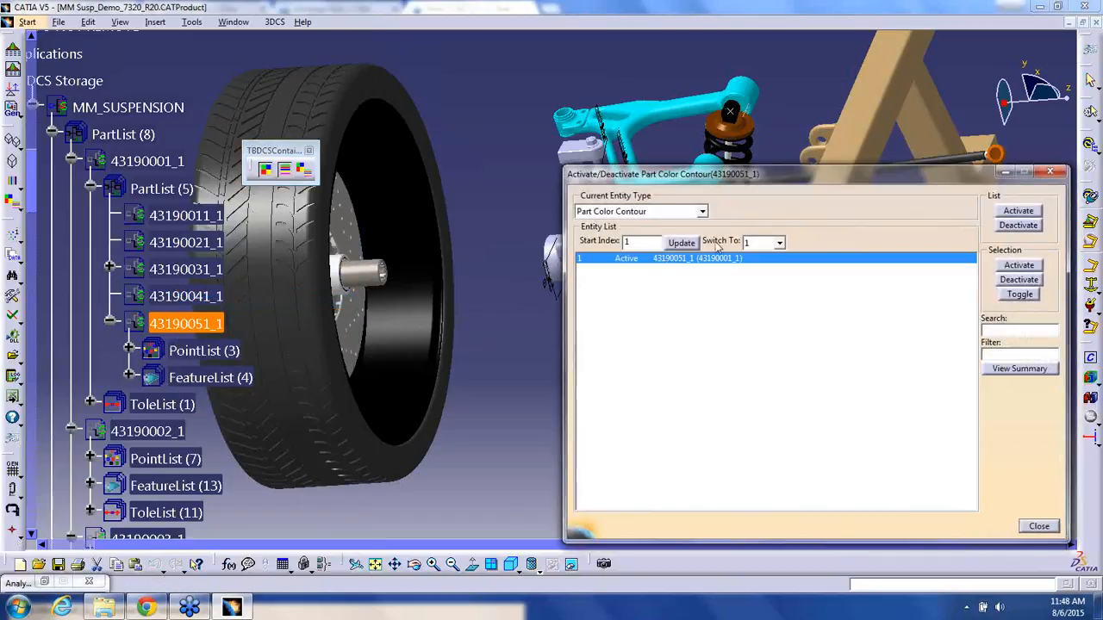
click(1018, 226)
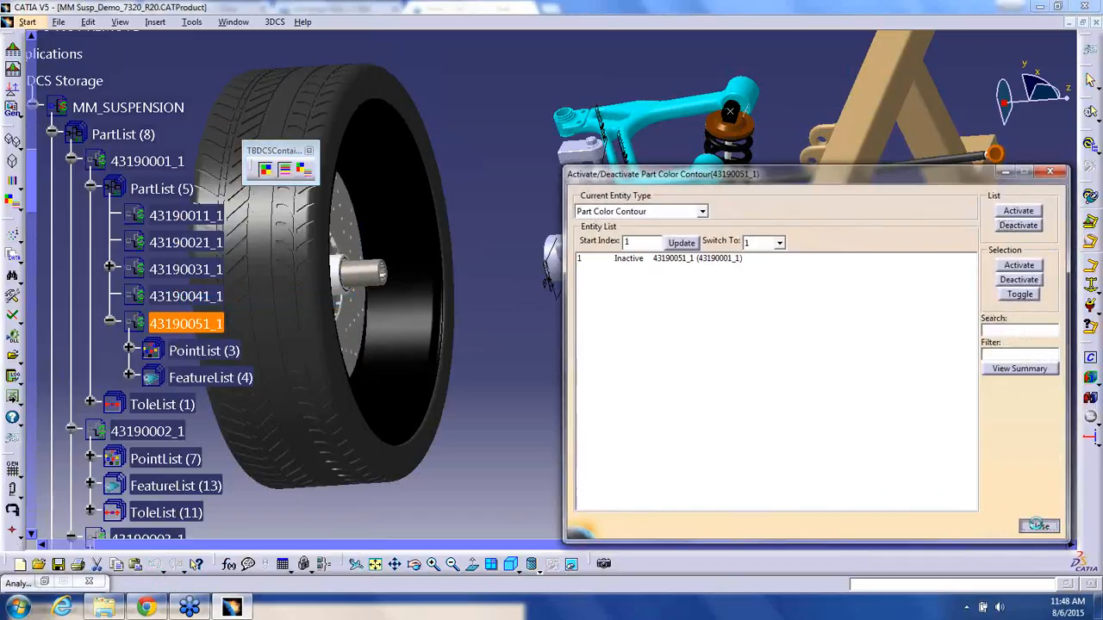
click(1038, 526)
- Review the part color contour status of subassembly 43190001_1 and all its component parts
click(145, 162)
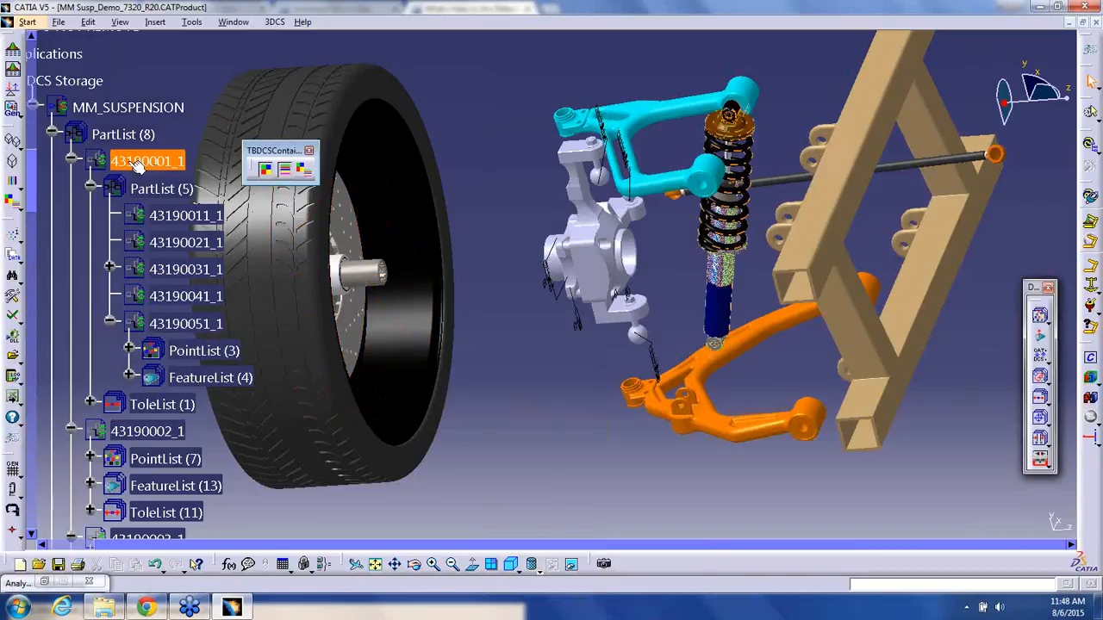
right_click(160, 162)
click(215, 274)
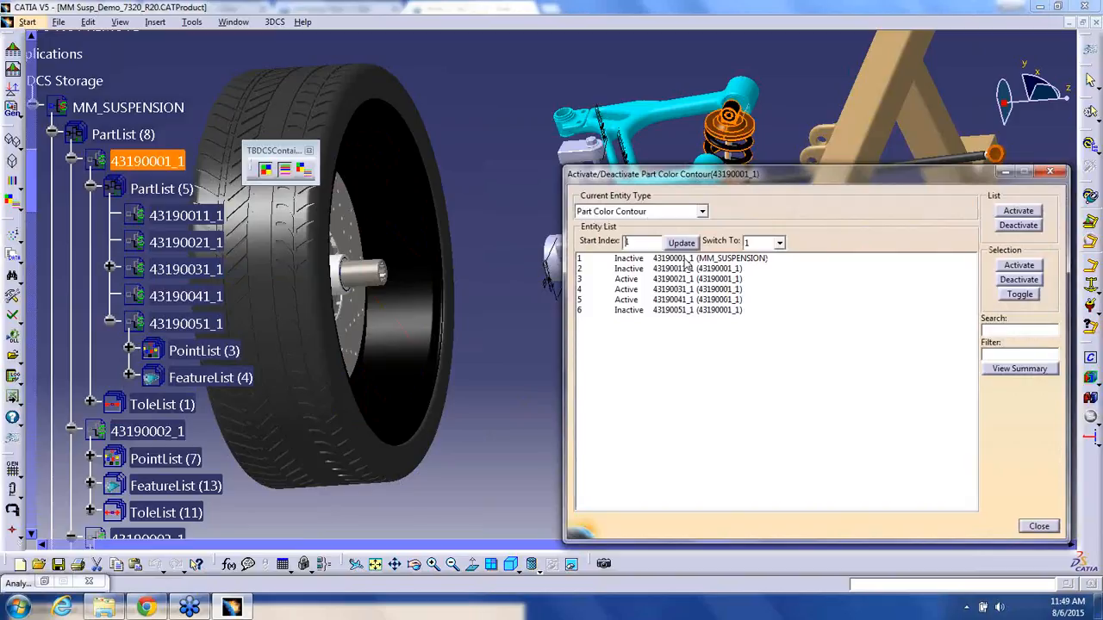
click(685, 259)
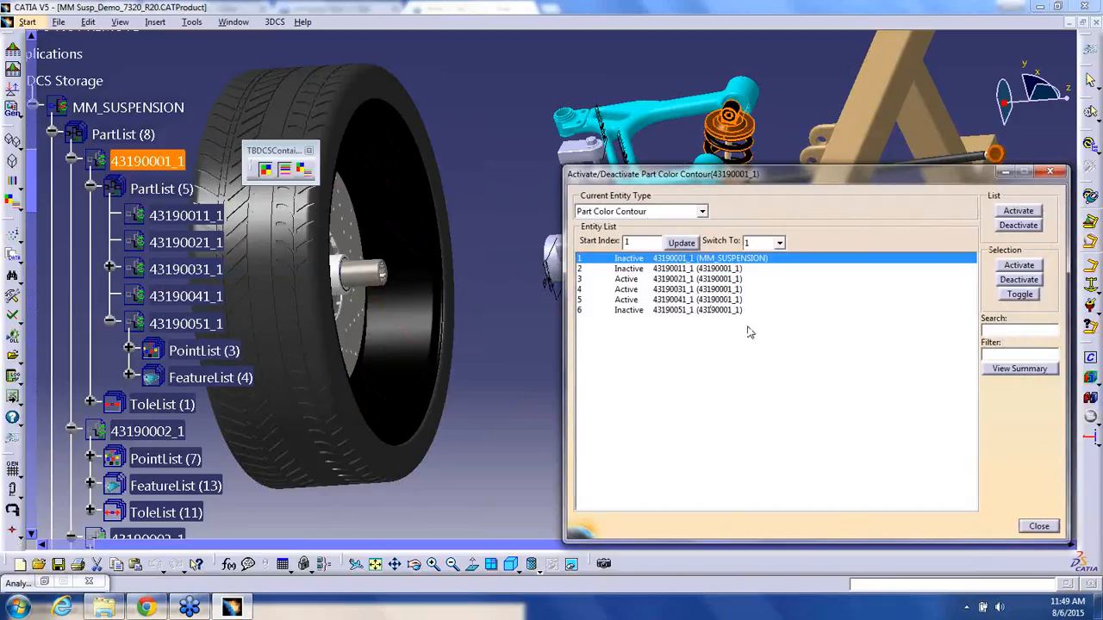
click(1039, 526)
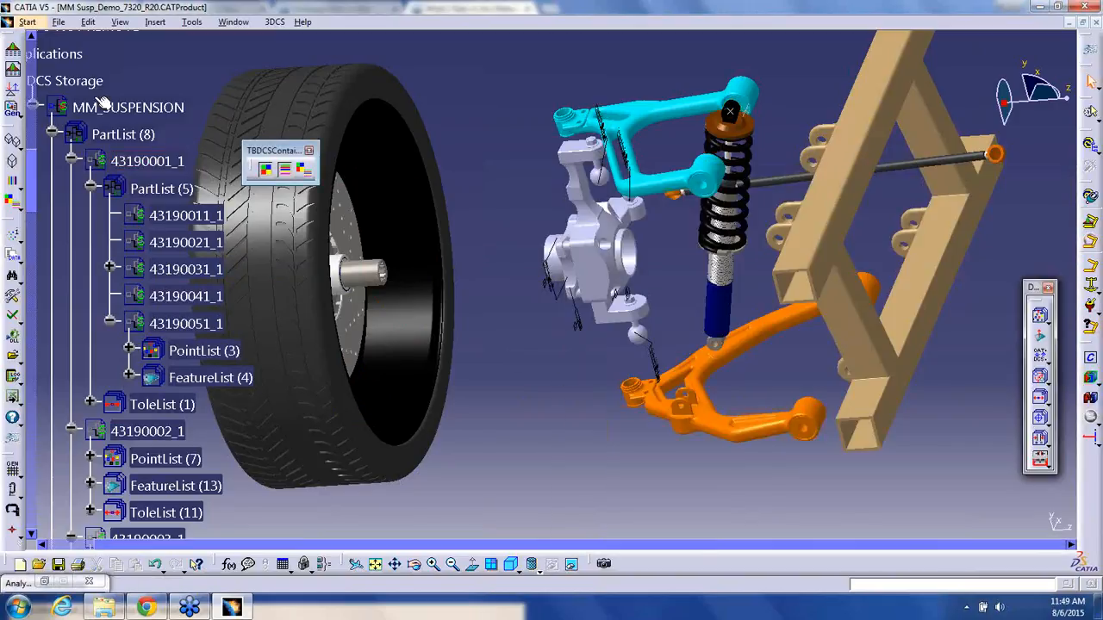
- Review which parts of the whole MM_SUSPENSION model have part color contour active or inactive
click(102, 107)
right_click(102, 107)
click(152, 222)
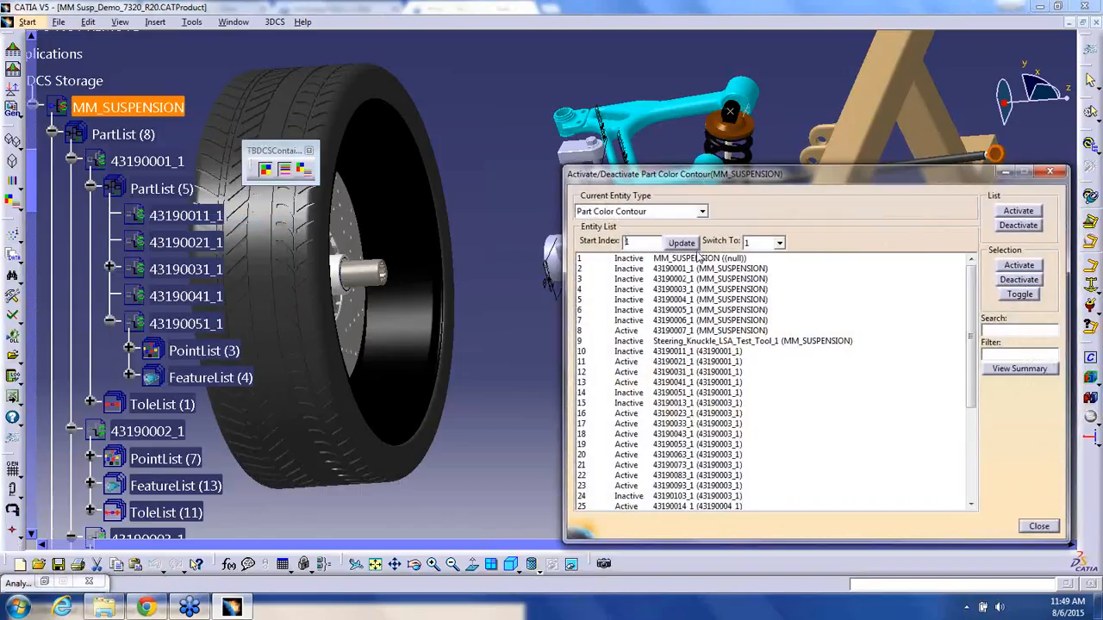
click(710, 373)
scroll(711, 377, down, 3)
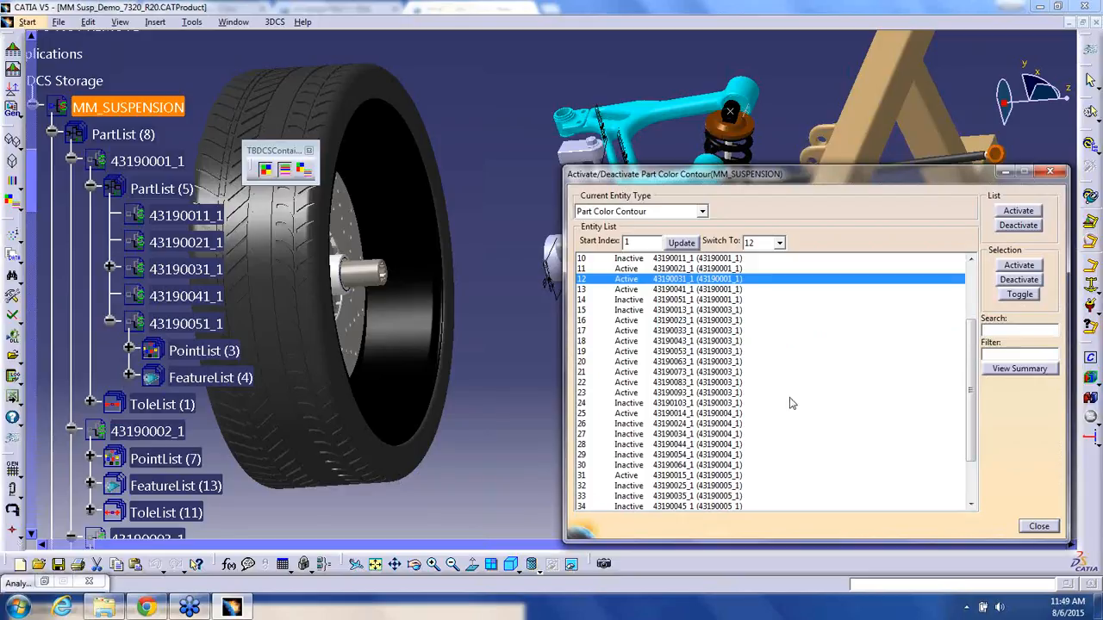
click(1038, 527)
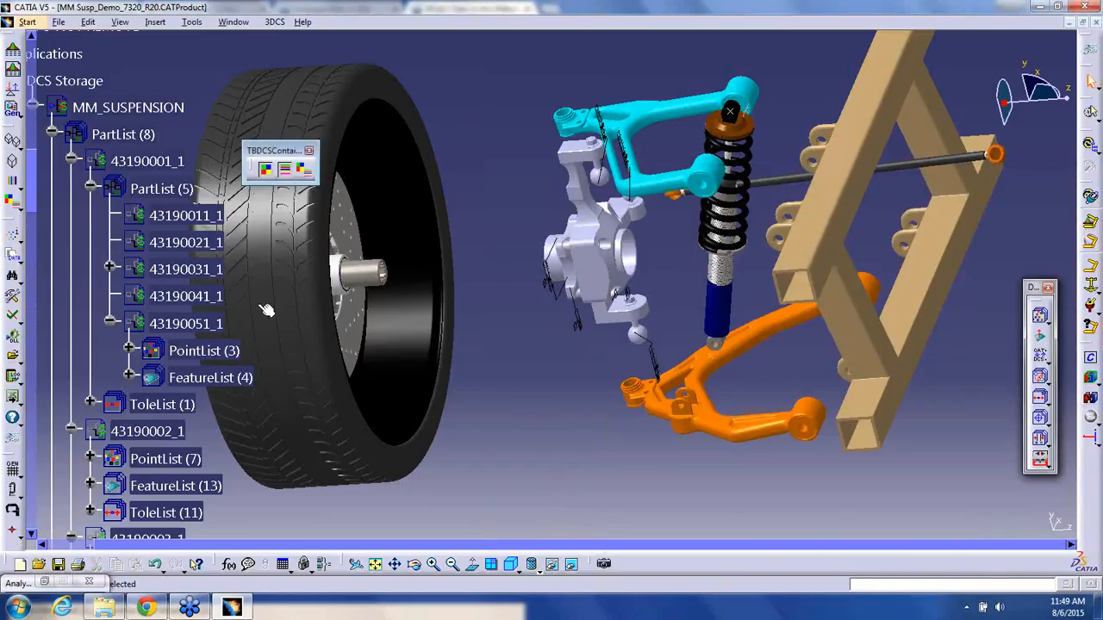
- Select the tire, expand part 43190013_1 in the part list, and inspect its points and features
click(264, 298)
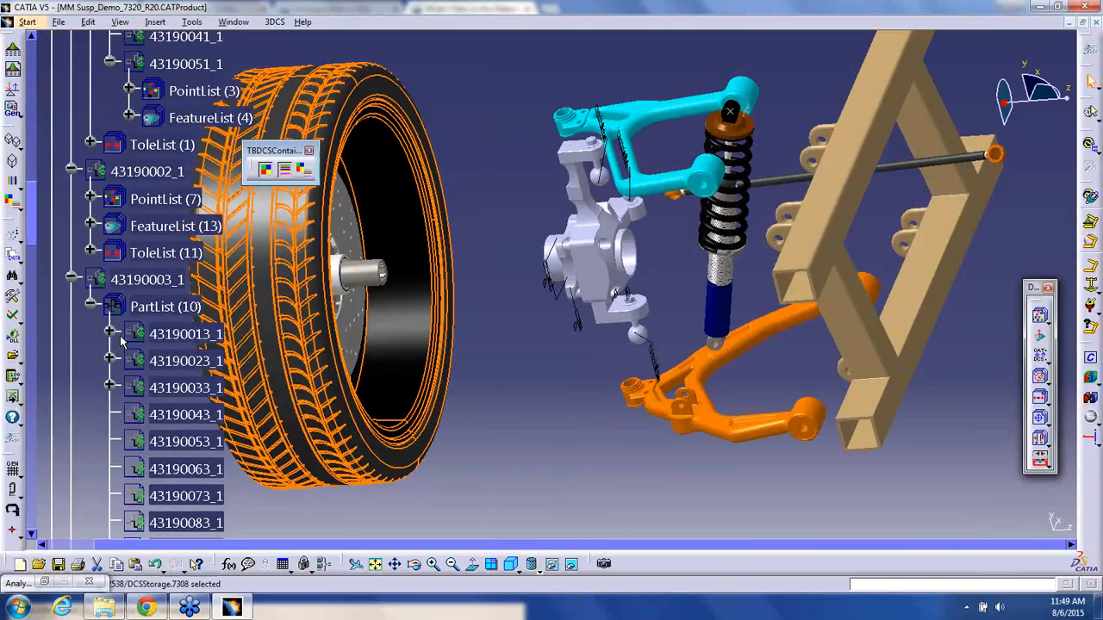
click(109, 334)
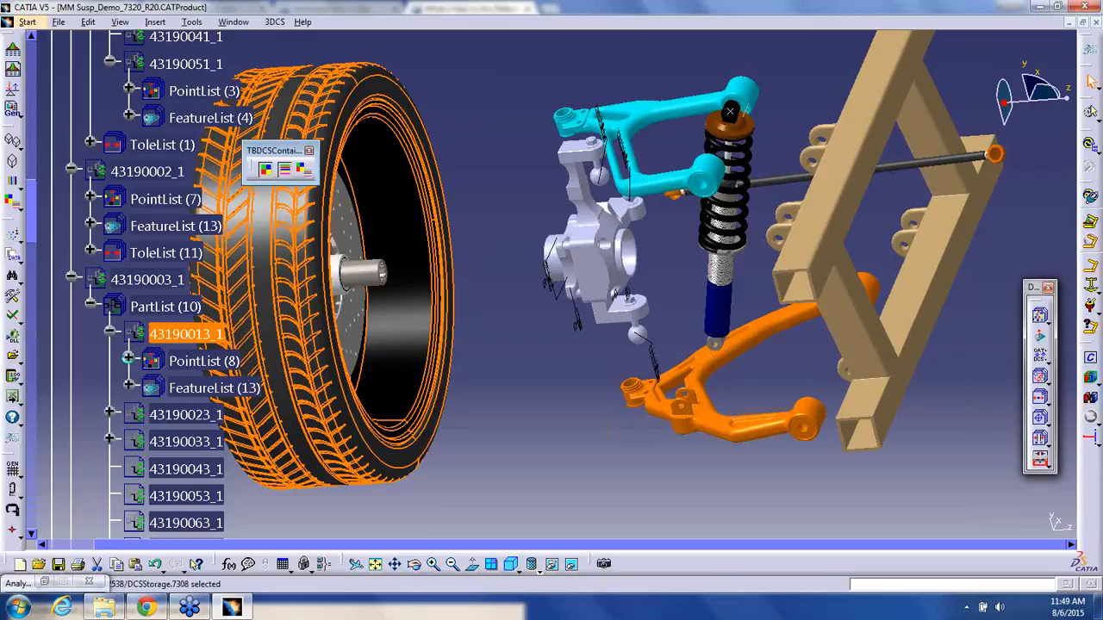
click(130, 362)
click(130, 298)
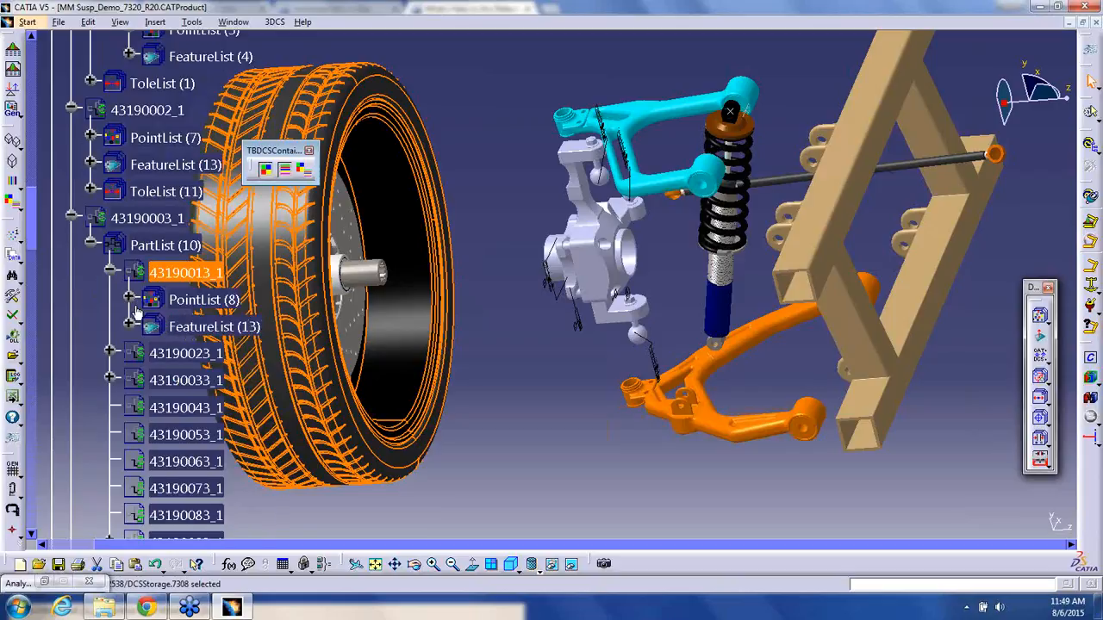
click(483, 226)
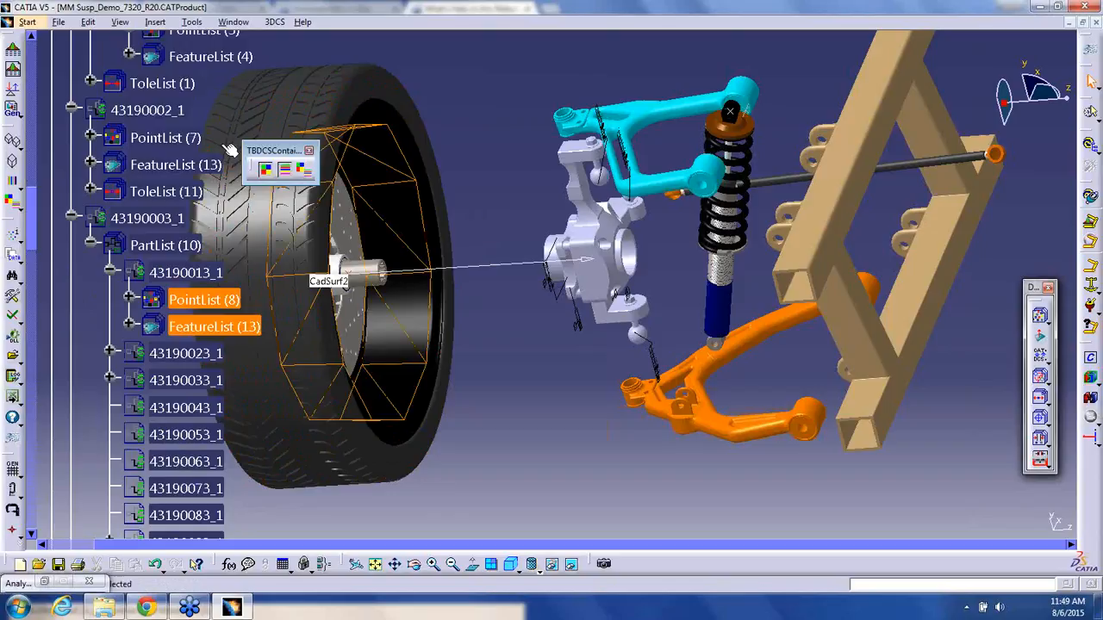
click(315, 267)
- Move the floating TBDCS toolbar clear of the tree and display the color-contoured assembly in its Nominal Build
drag(277, 151, 429, 84)
click(450, 145)
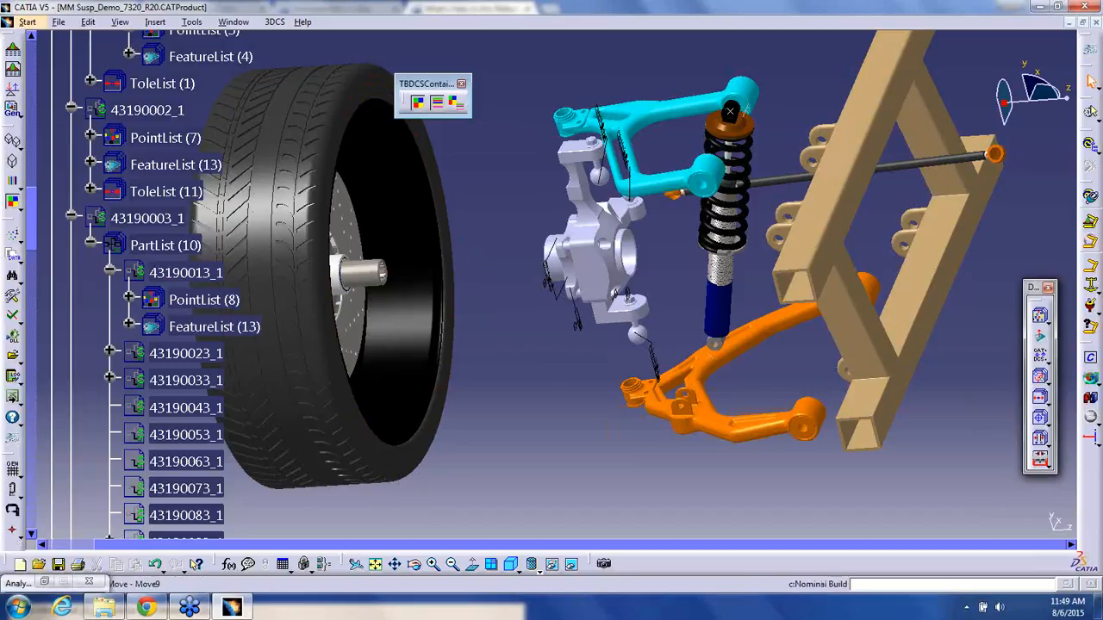
click(1091, 379)
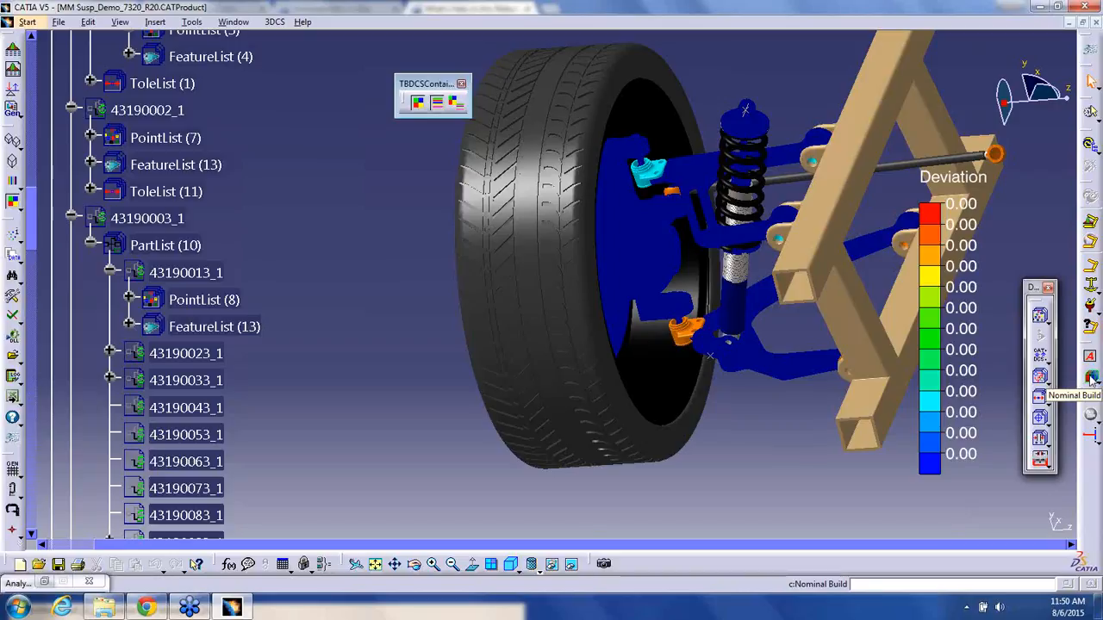
click(1092, 379)
- Run the Deviate animation on the color-contoured assembly, close it, and examine the deviation colors around the wheel hub and brake disc
click(1091, 436)
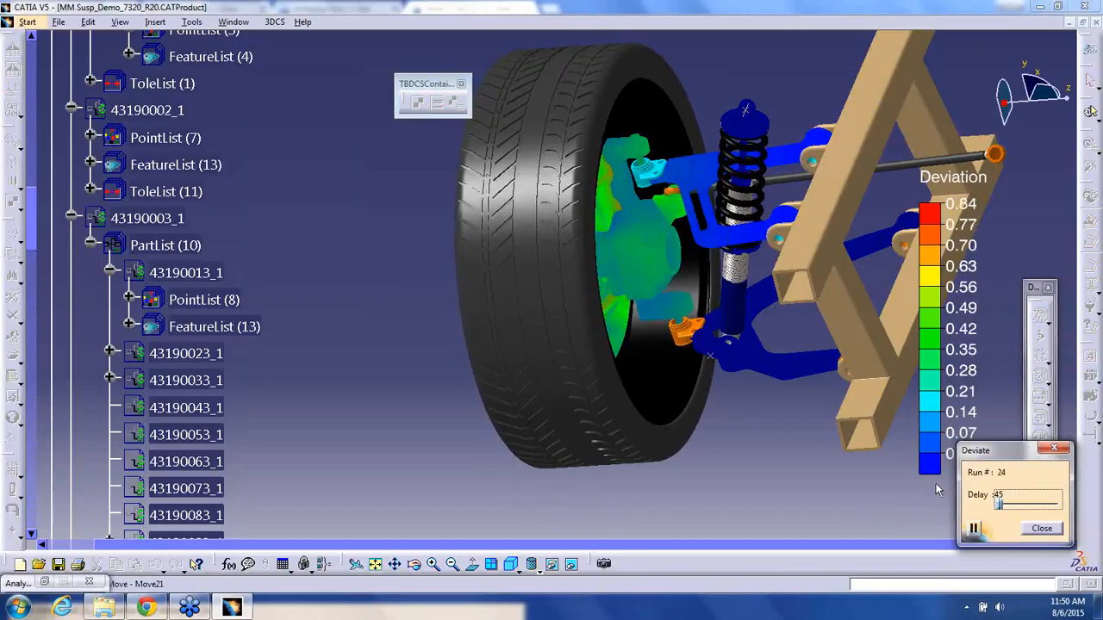
click(1042, 528)
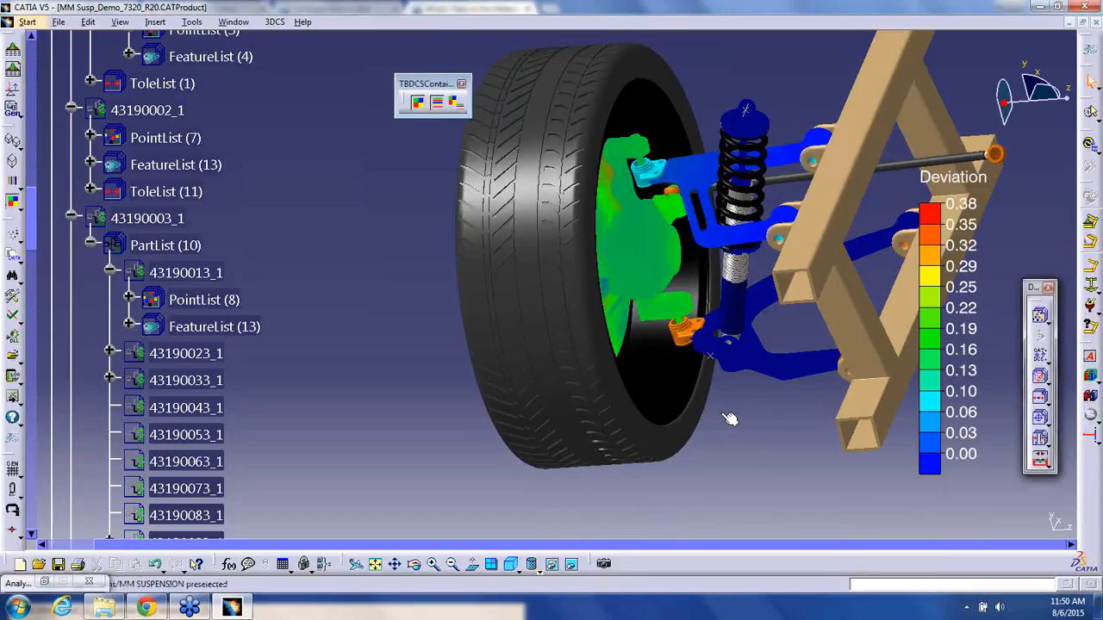
middle_drag(729, 419, 693, 454)
middle_drag(627, 388, 498, 393)
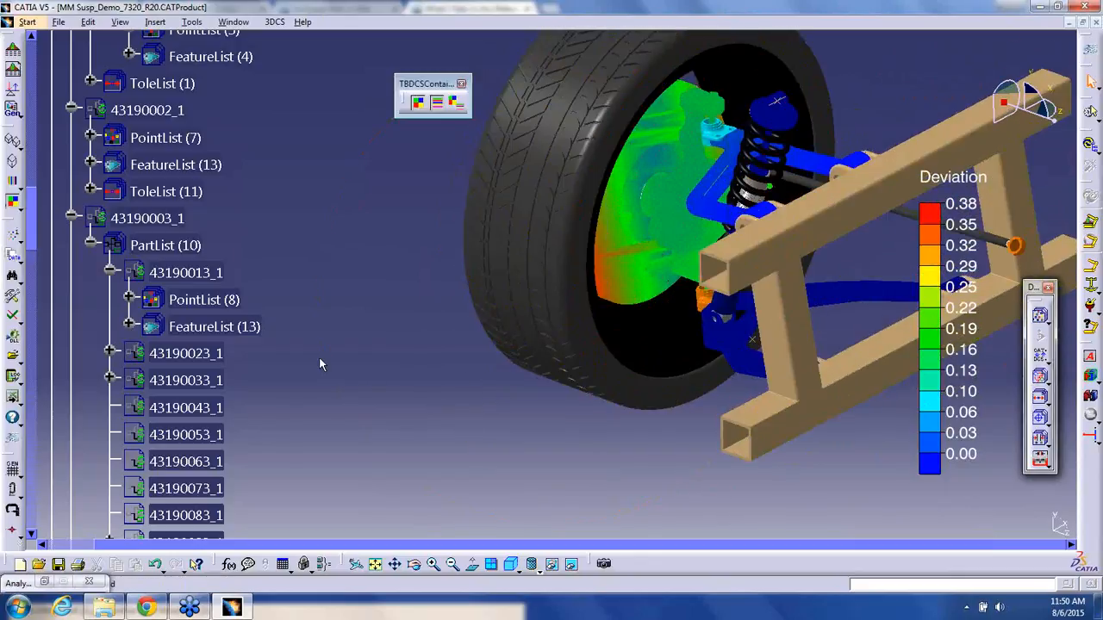
scroll(305, 358, down, 6)
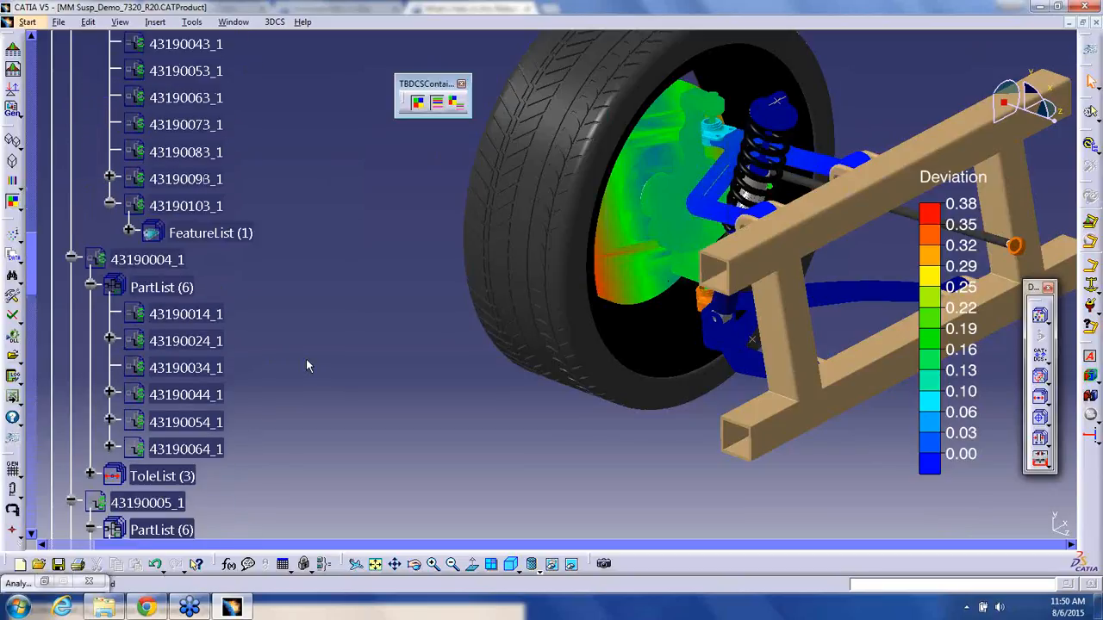
- Open the Activate/Deactivate DCS Entity(s) option for the GDTList (12) that follows the knuckle's tolerance list in the tree
scroll(231, 349, down, 5)
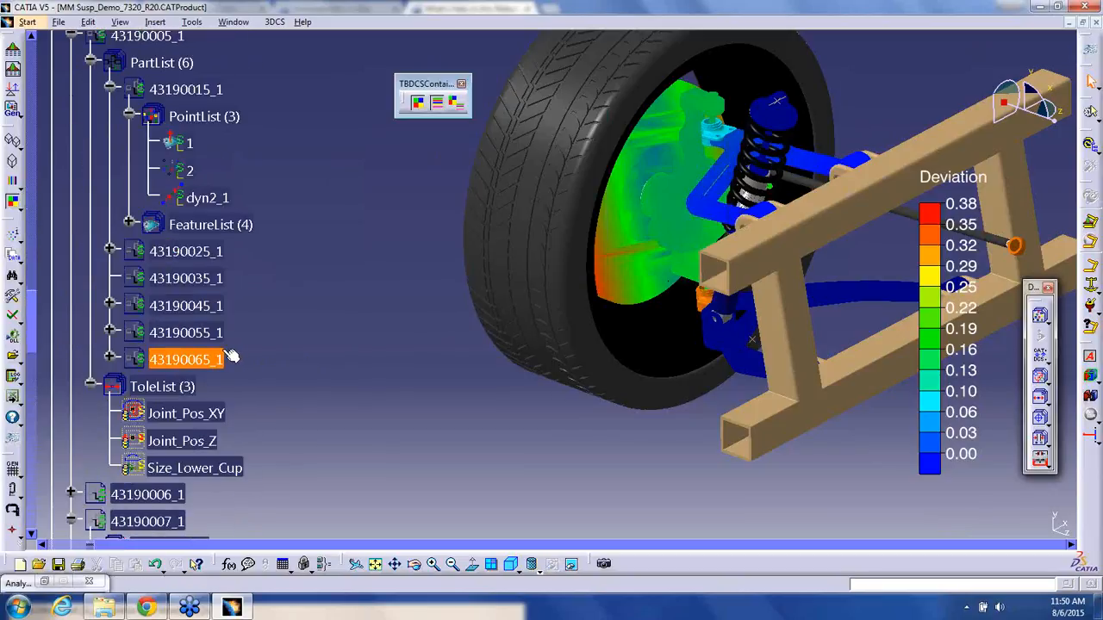
scroll(231, 356, down, 13)
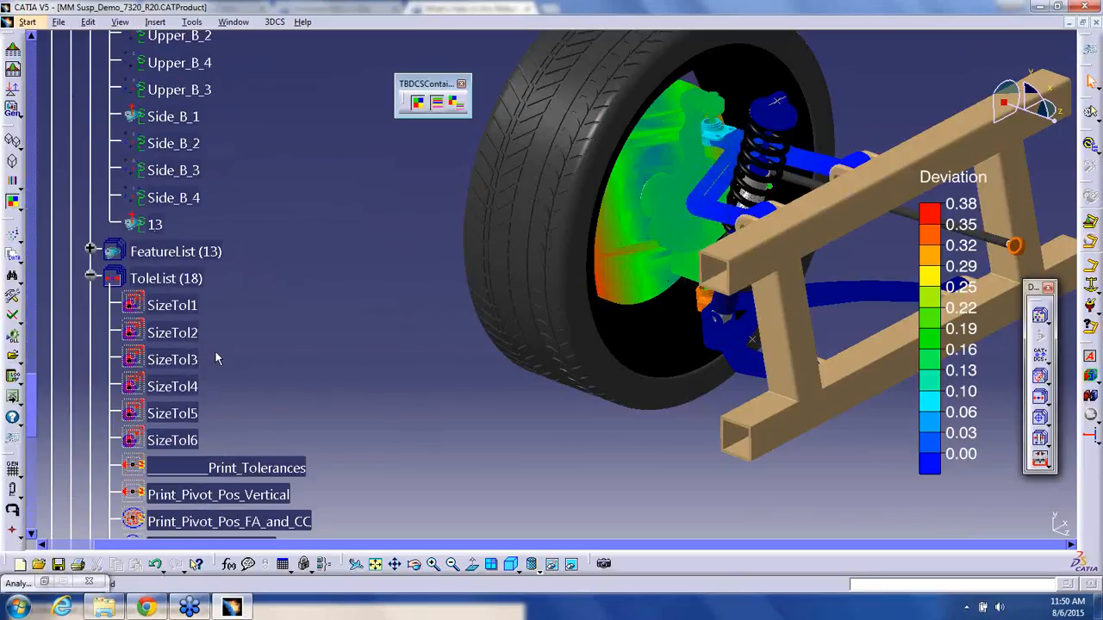
scroll(217, 356, down, 3)
right_click(191, 323)
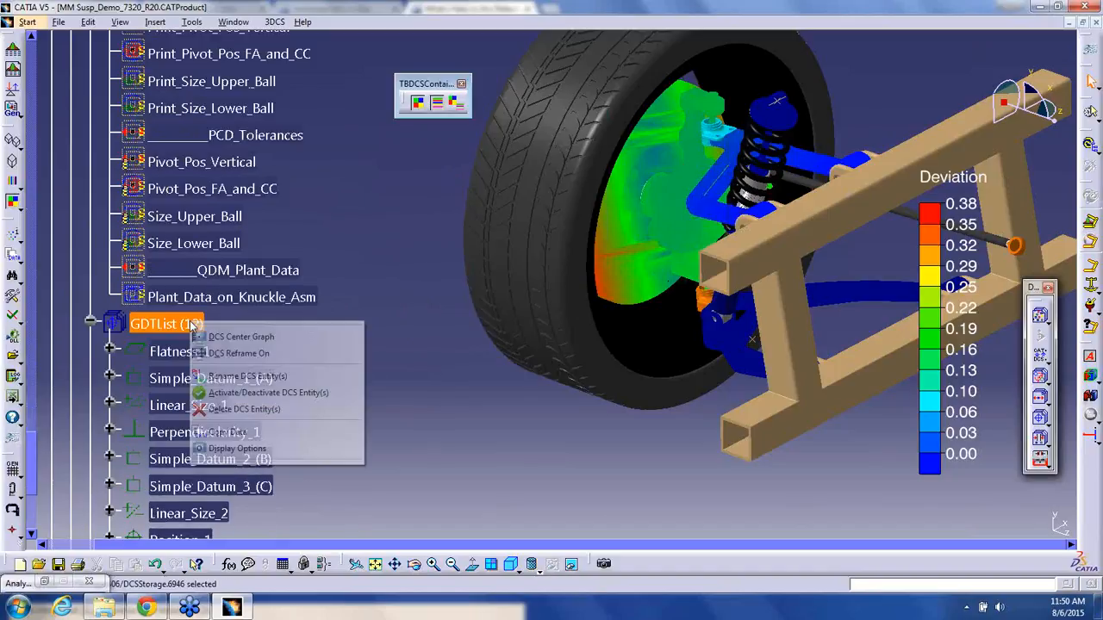
click(250, 395)
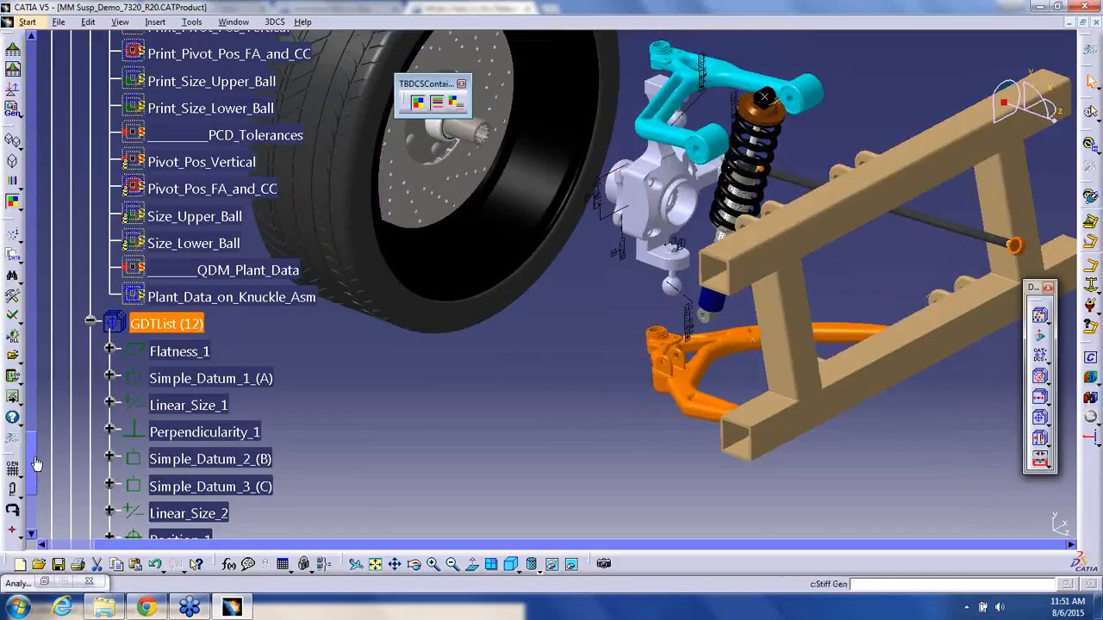
- Deactivate the part color contour of 43190014_1 under assembly 43190004_1, and close the activation dialog
drag(35, 459, 44, 266)
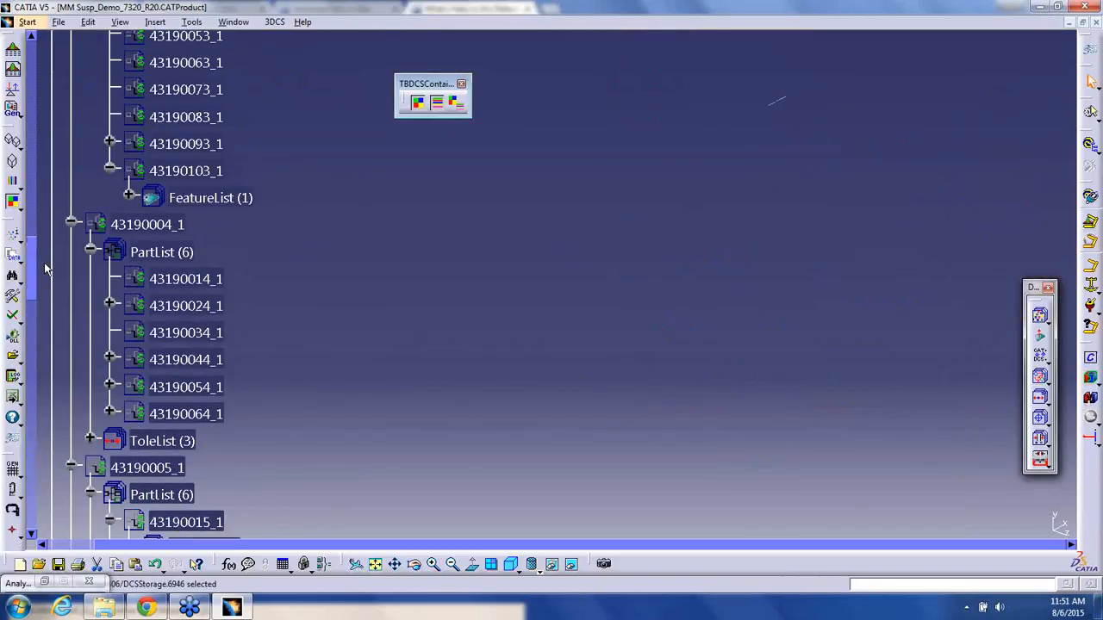
click(154, 229)
right_click(157, 240)
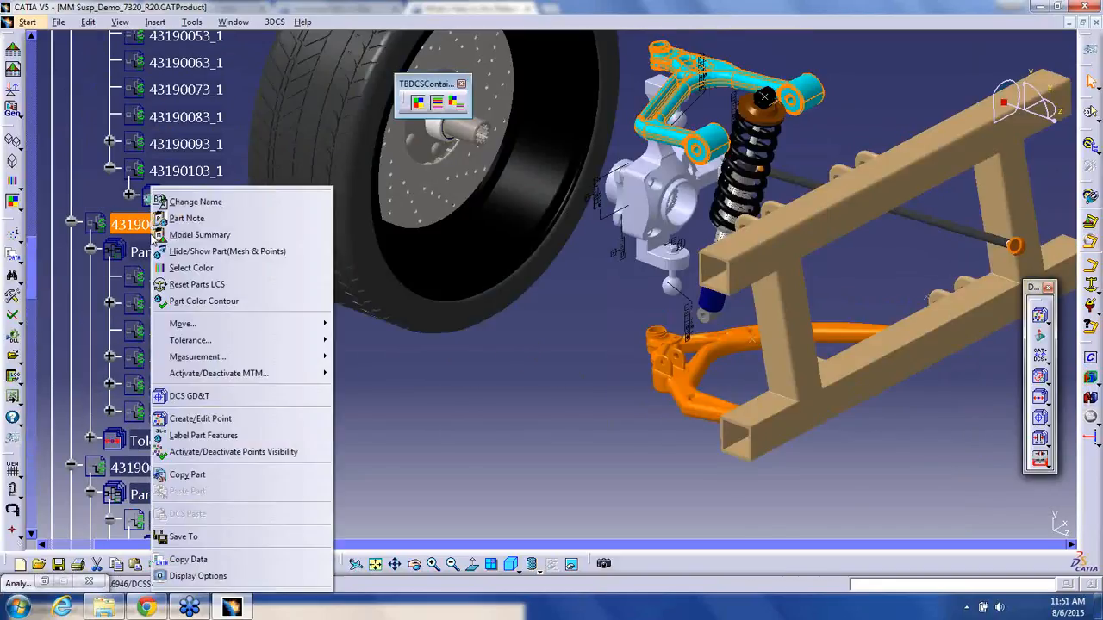
click(222, 304)
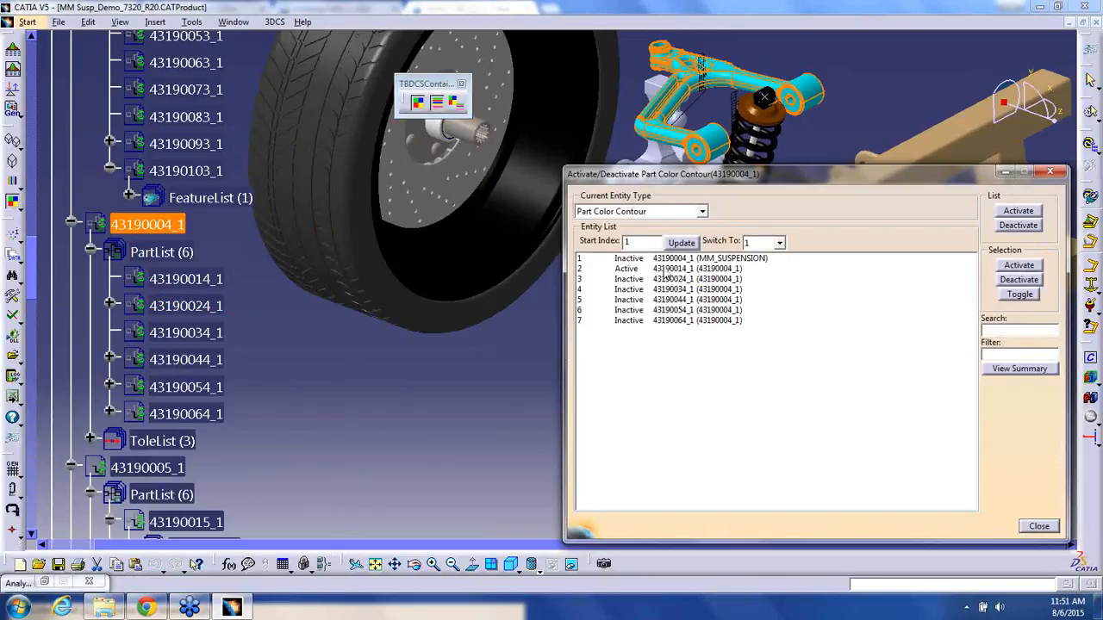
click(667, 269)
click(1019, 280)
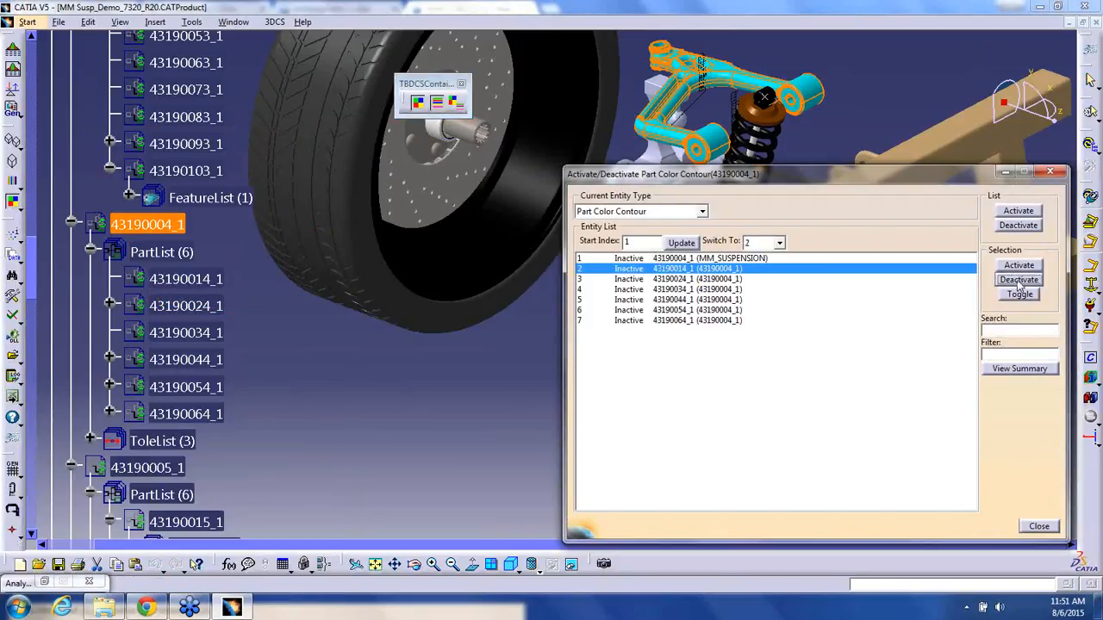
click(1041, 526)
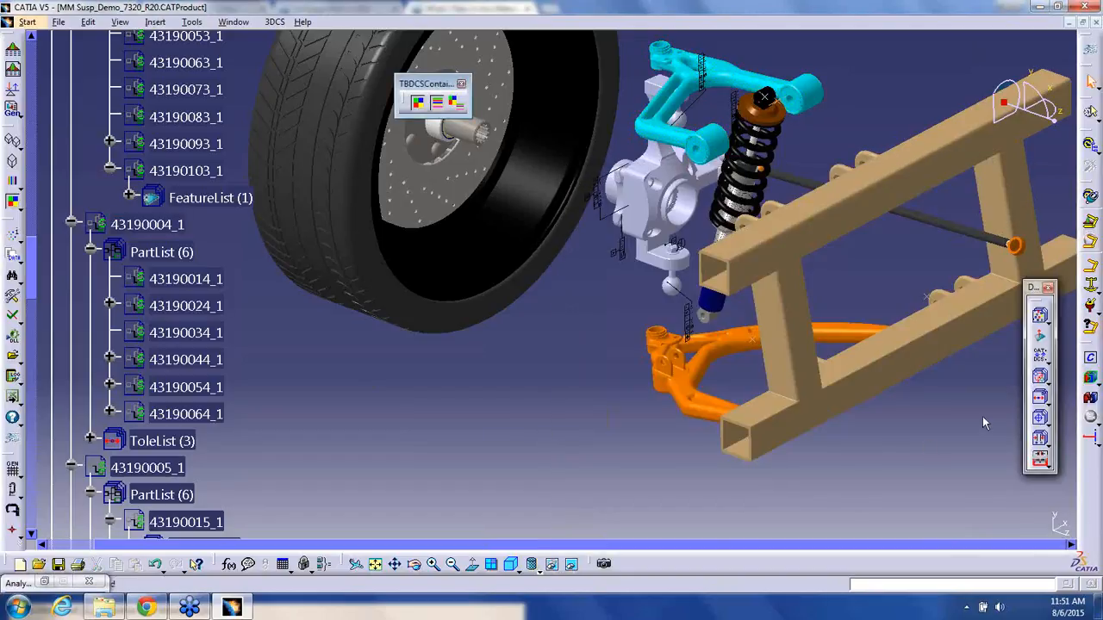
- Display the suspension in its Nominal Build and run the Deviate animation to check the color contour around the upper arm
click(1091, 378)
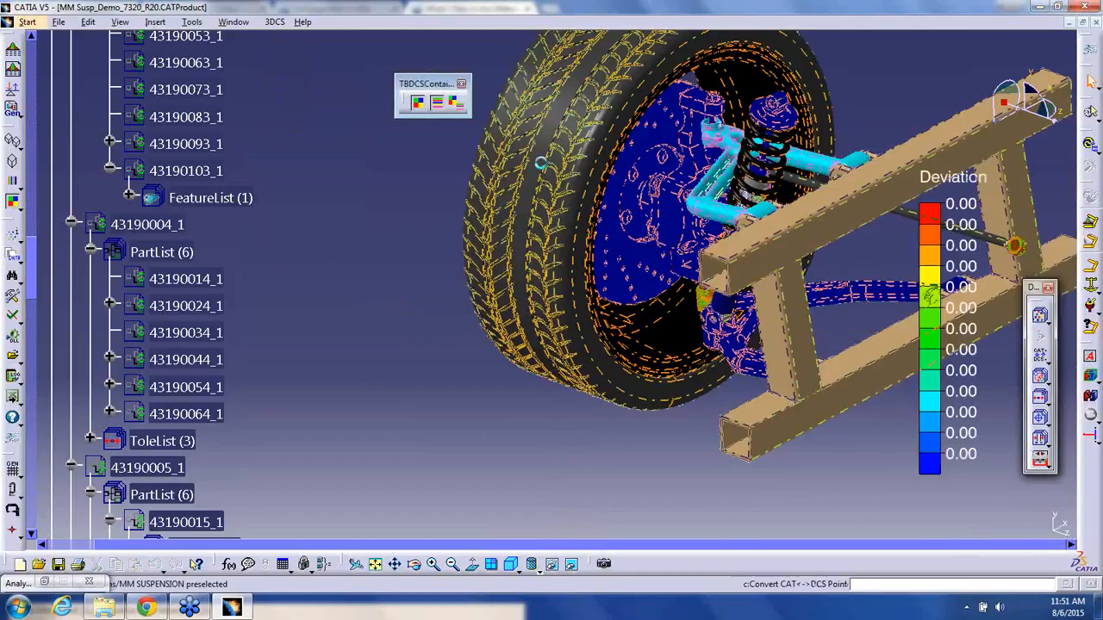
click(541, 163)
middle_drag(428, 409, 475, 415)
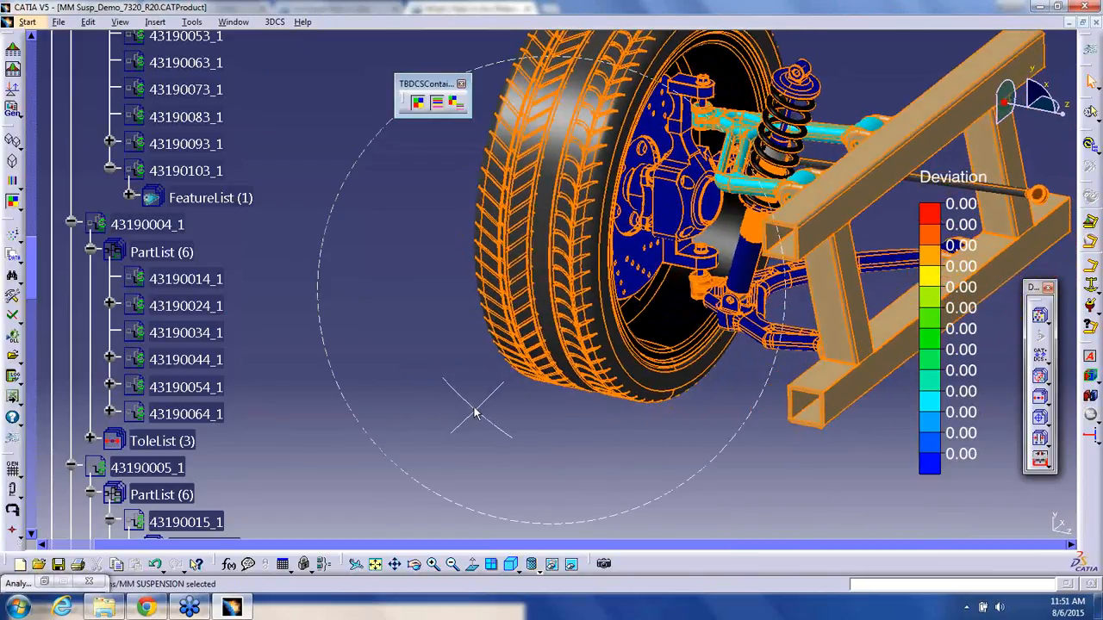
click(567, 449)
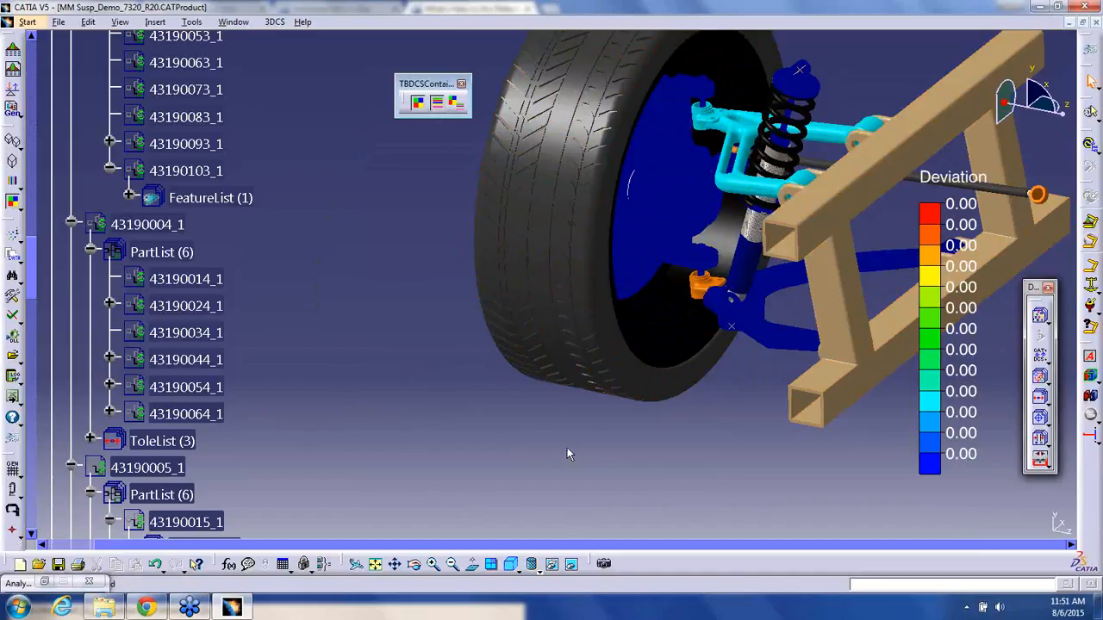
click(1091, 437)
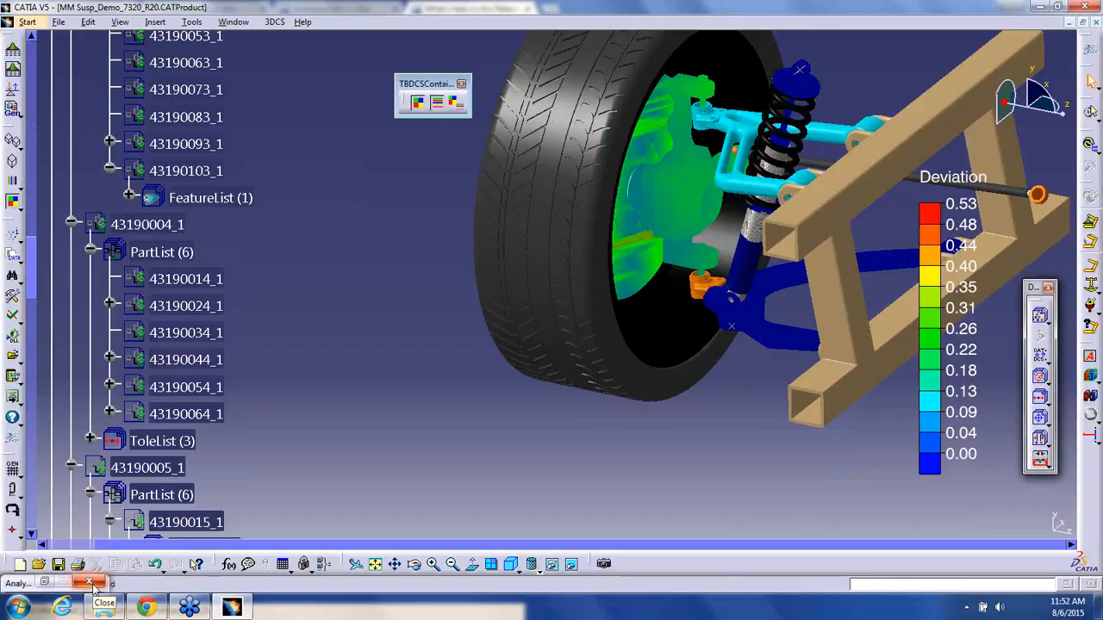
- Glance at the What's New in this Release page in Chrome, return to CATIA, and close the floating TBDCS toolbar
click(154, 612)
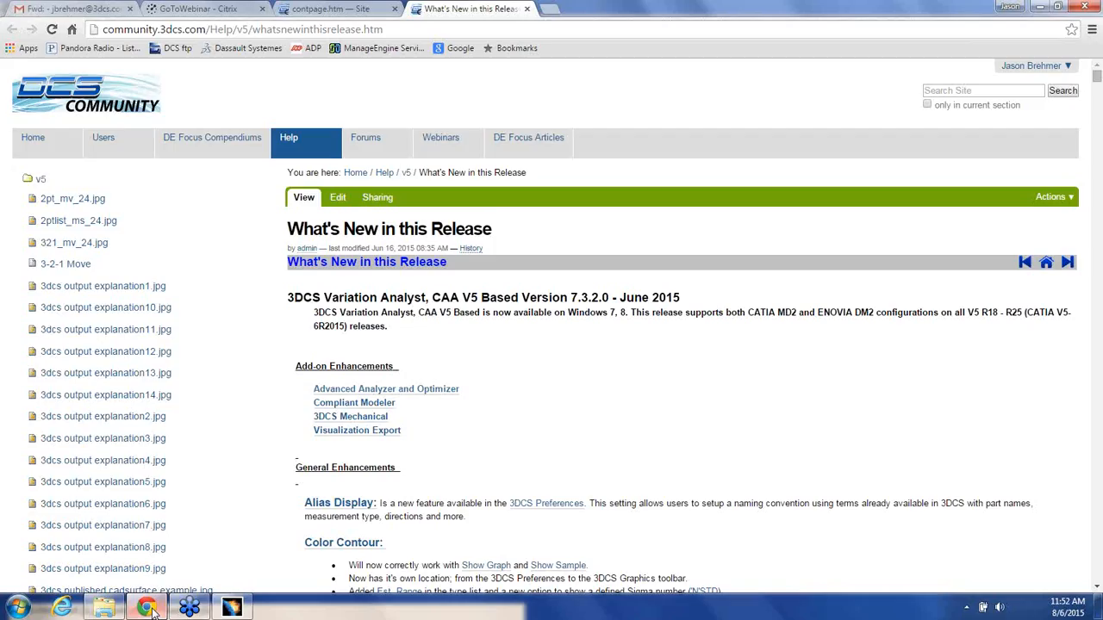
click(200, 610)
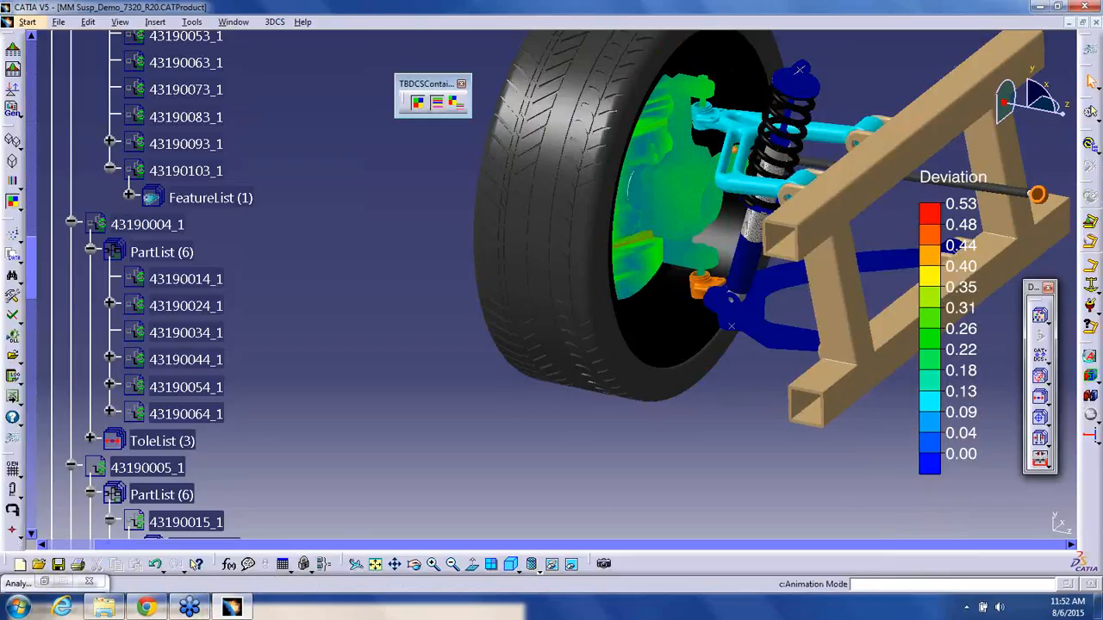
click(456, 103)
click(462, 84)
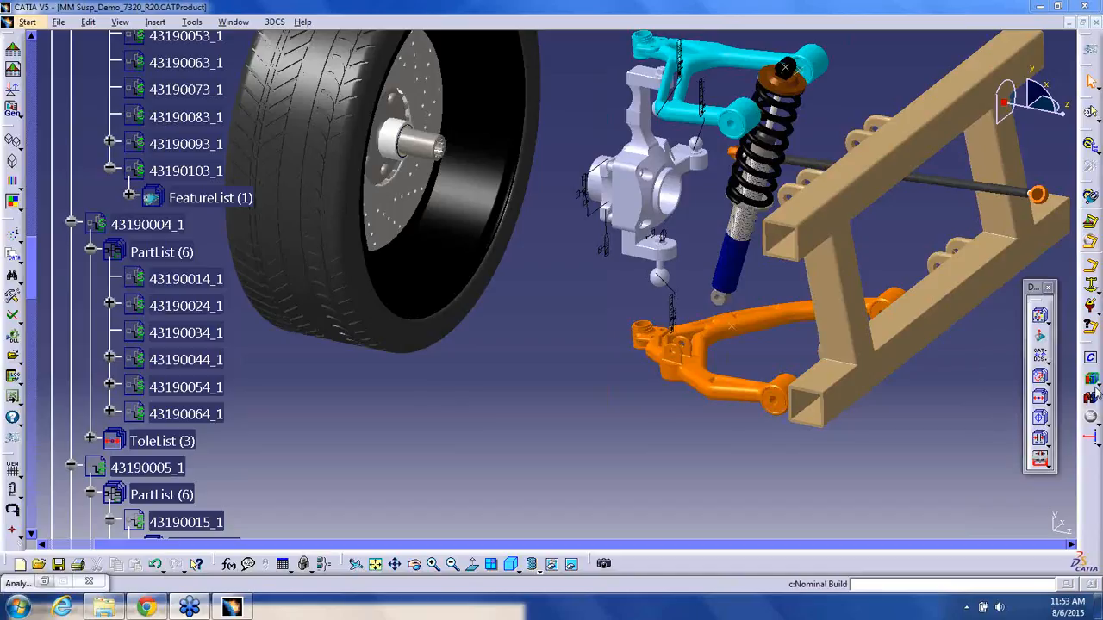
- View the Analysis Report for Wheel_Surf_Z4_Z with the estimated range contour displayed on the wheel's outer side
click(12, 70)
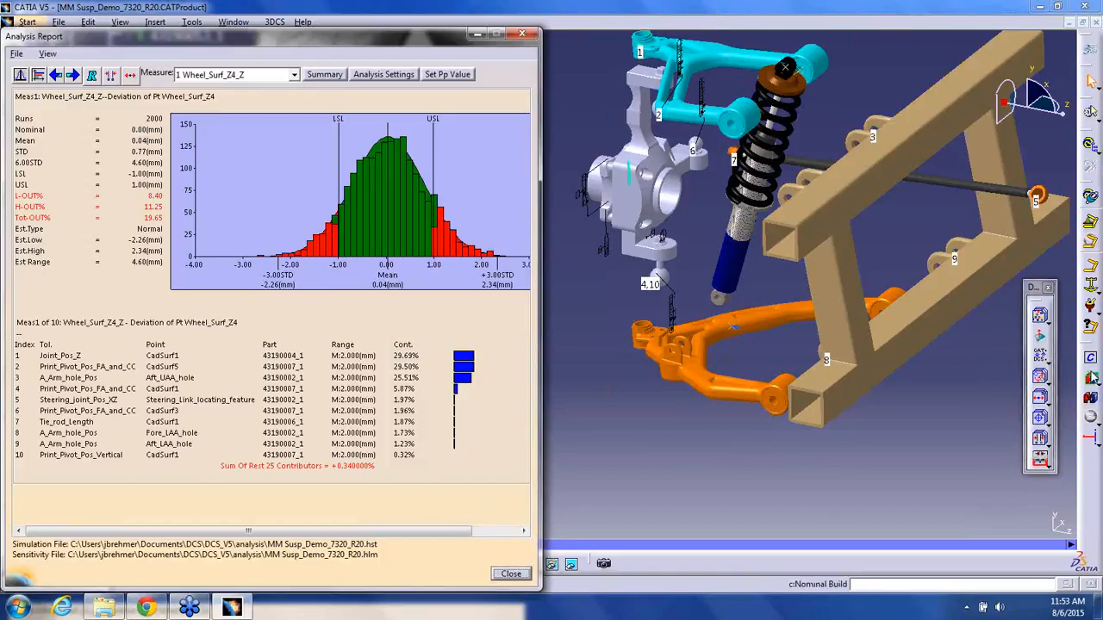
middle_drag(569, 292, 782, 333)
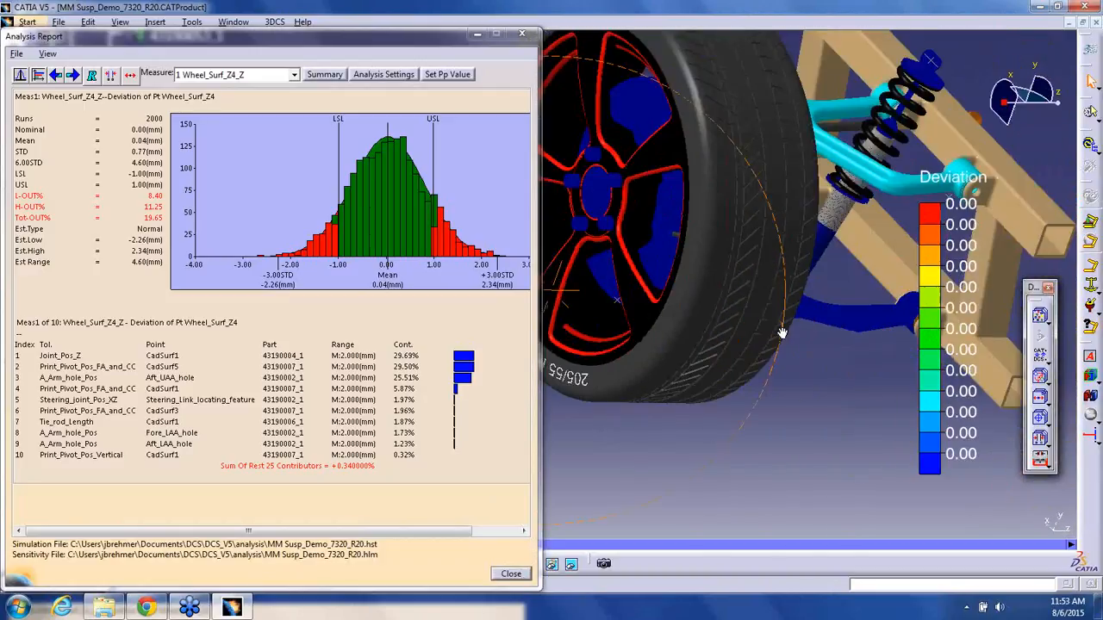
click(430, 341)
middle_drag(670, 384, 784, 453)
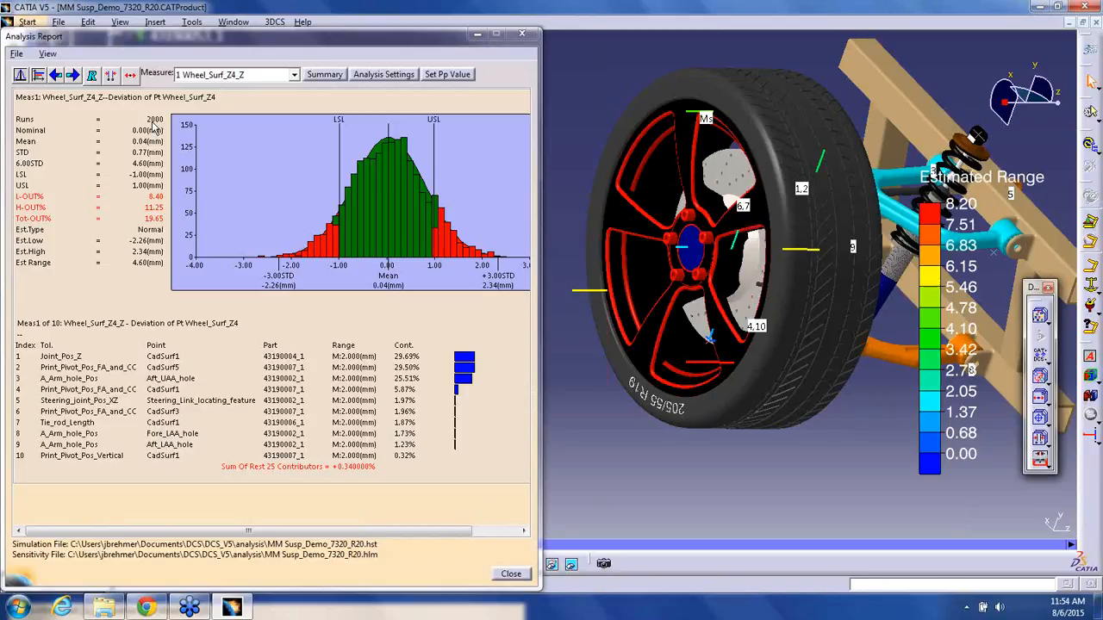
- Switch the Analysis Report to measure 2 Wheel_Surf_Z3_Z and show its maximum sample on the model, examining the wheel's inner side
click(252, 77)
click(253, 96)
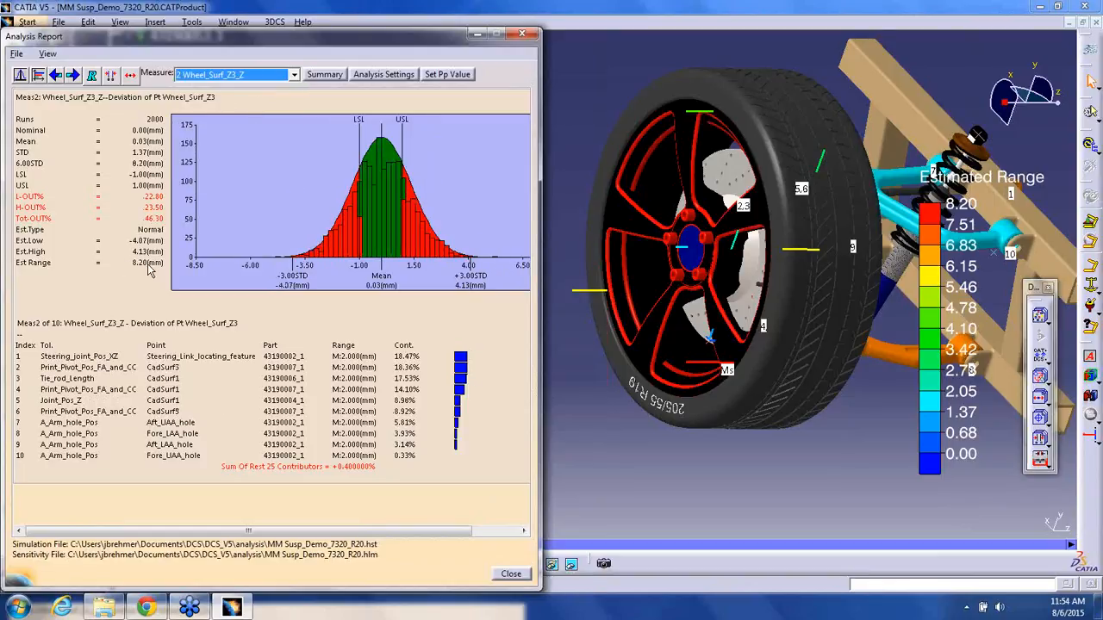
click(48, 54)
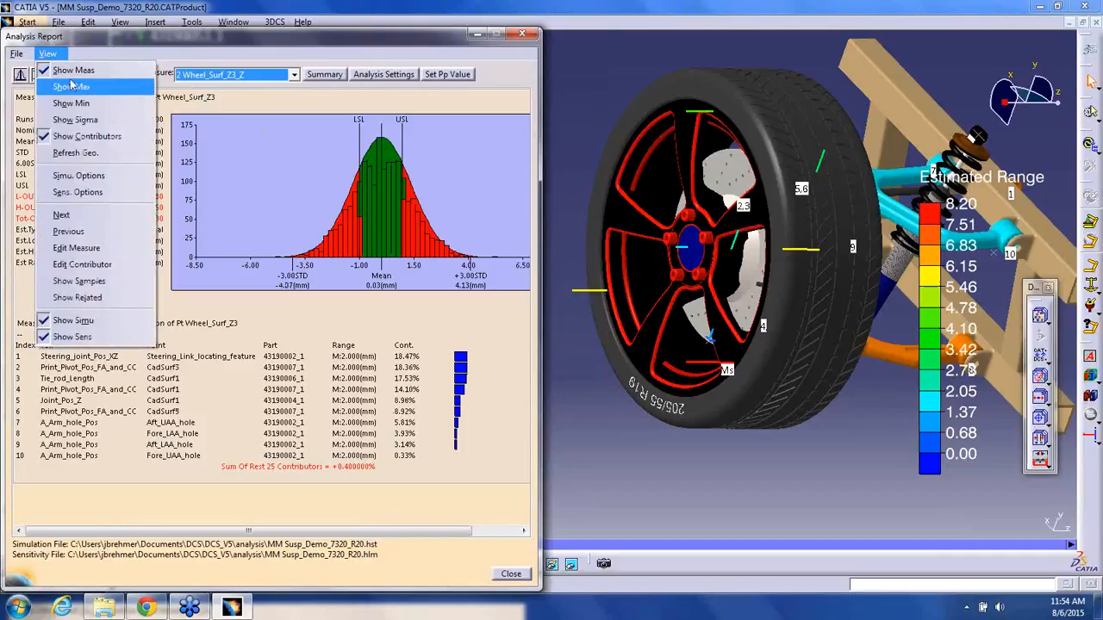
click(71, 88)
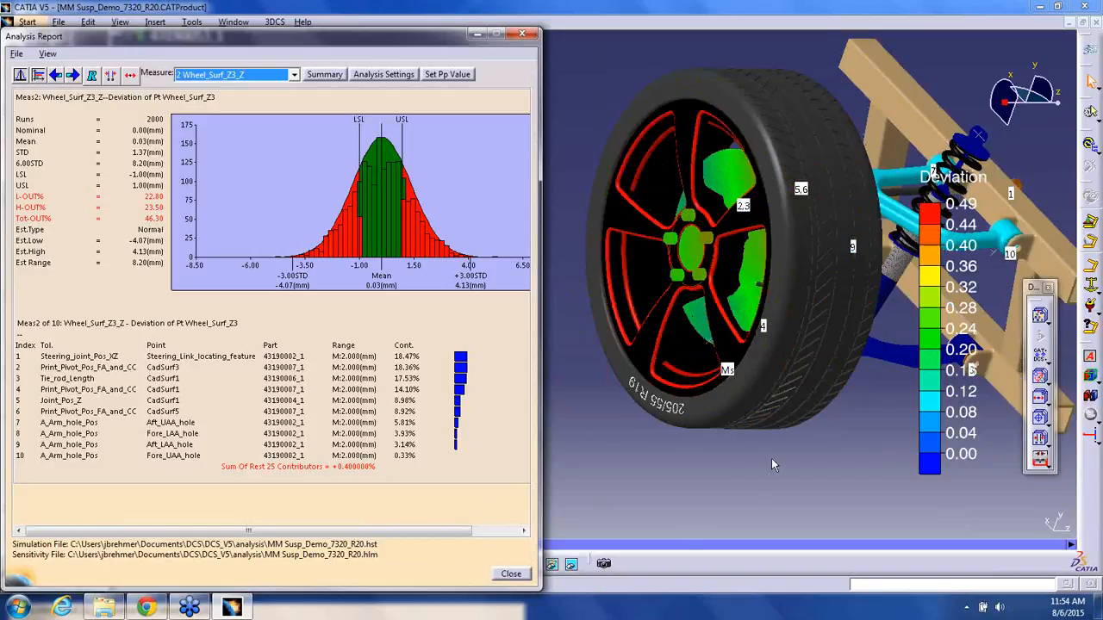
middle_drag(798, 383, 677, 345)
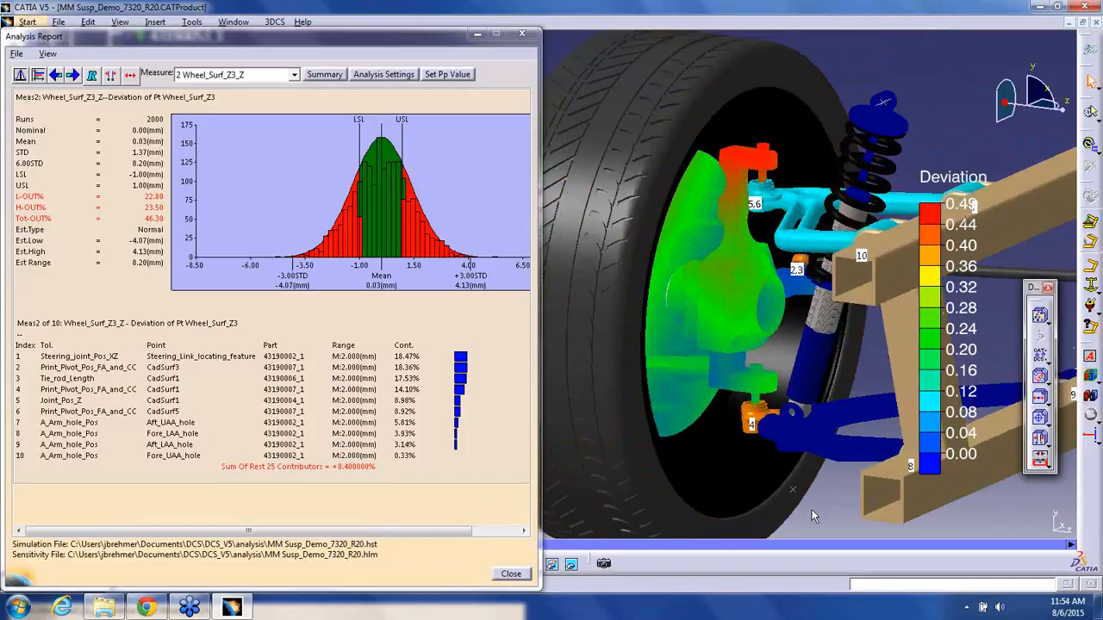
- Show the minimum sample of Wheel_Surf_Z3_Z as a deviation contour on the knuckle and brake disc
click(468, 310)
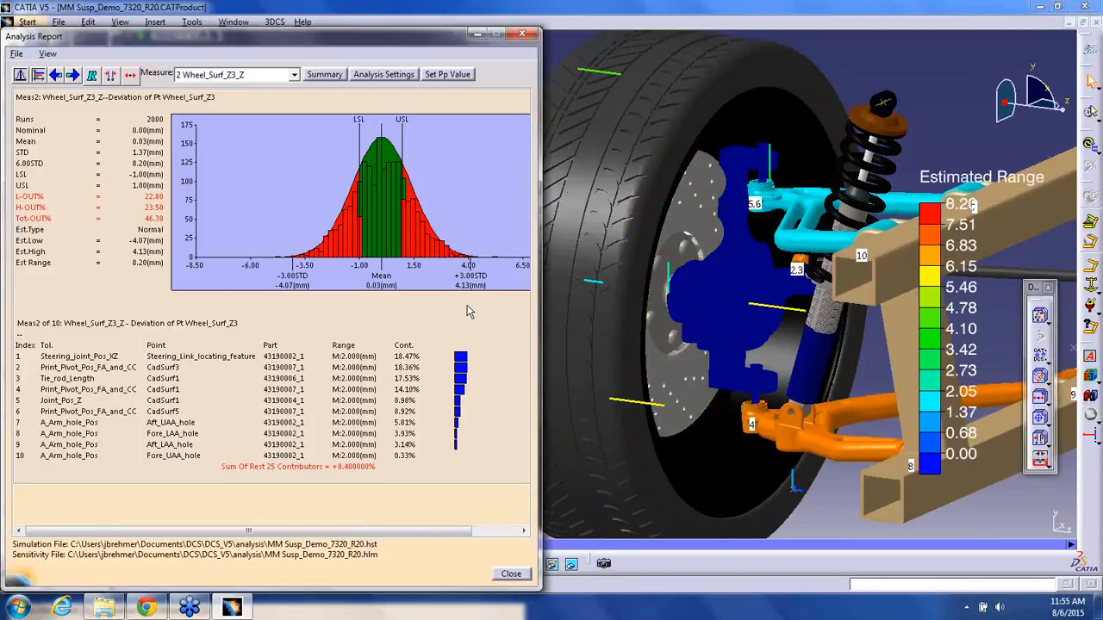
click(47, 53)
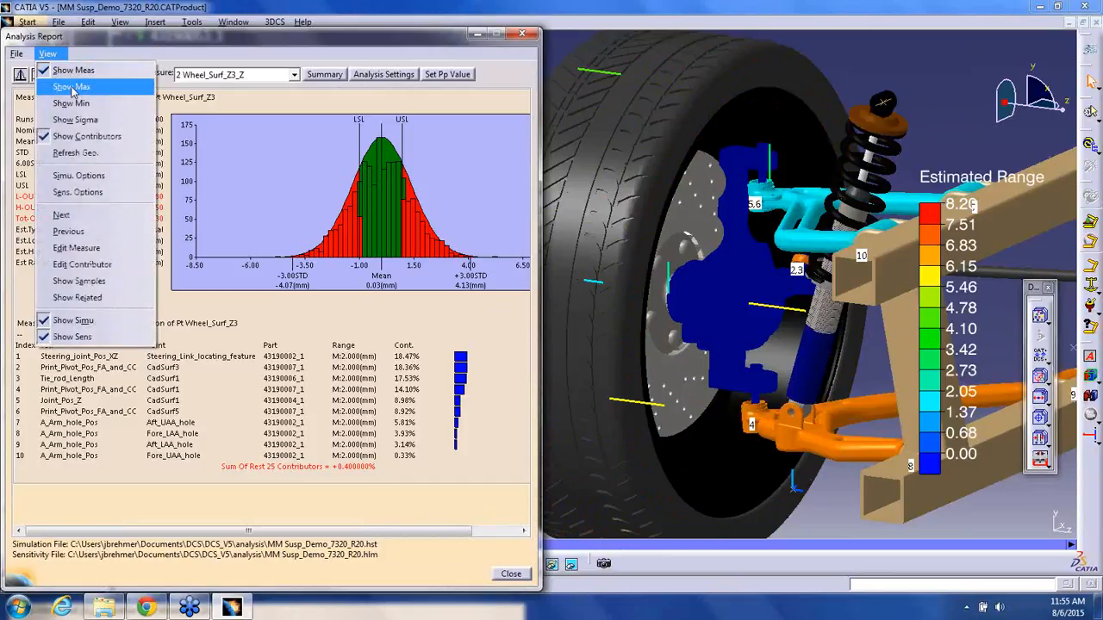
click(72, 104)
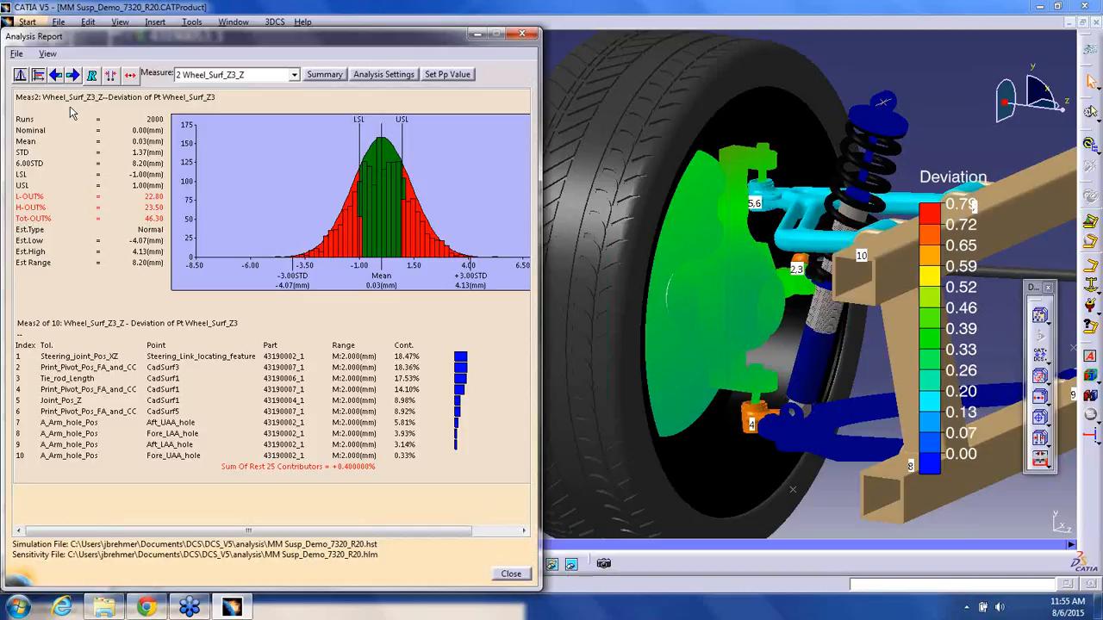
- Use the Show Sigma option for Wheel_Surf_Z3_Z and look over the report's remaining display options
click(50, 54)
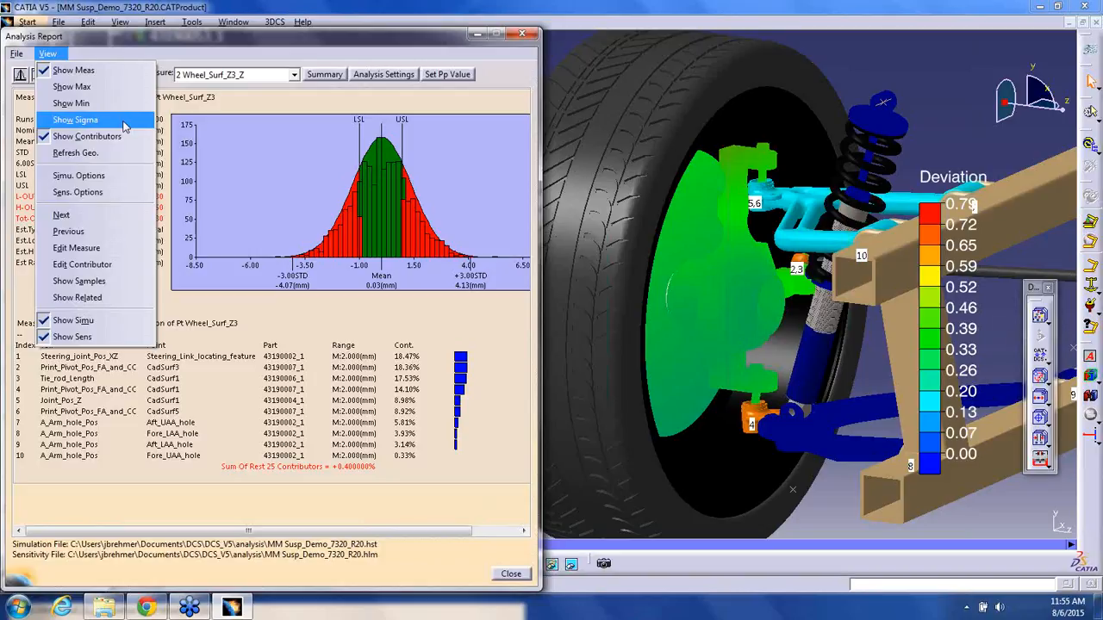
click(127, 127)
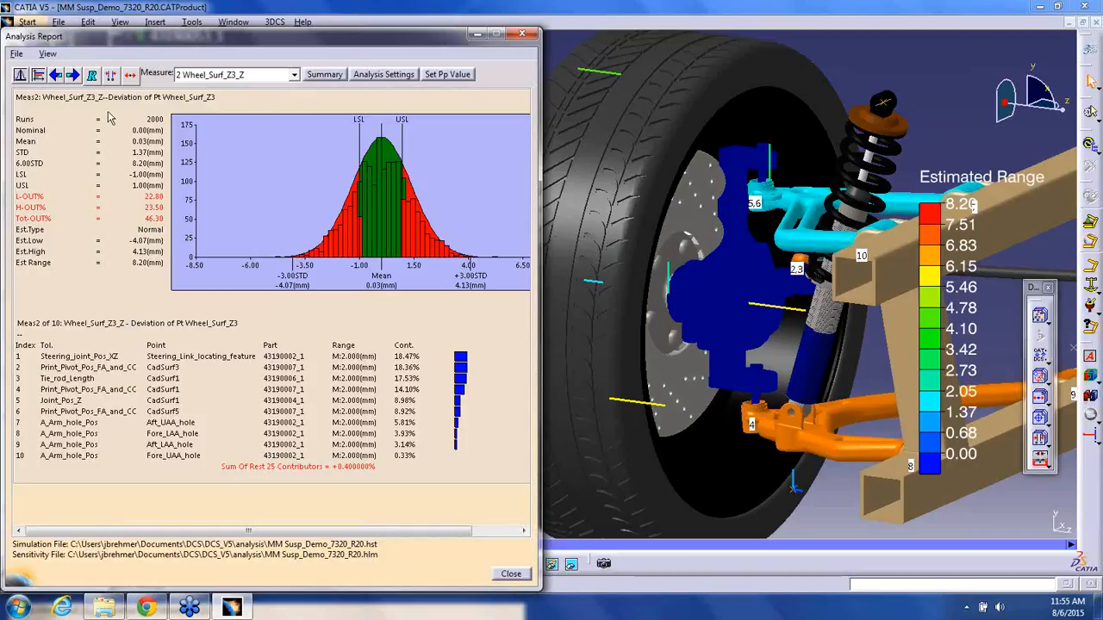
click(48, 55)
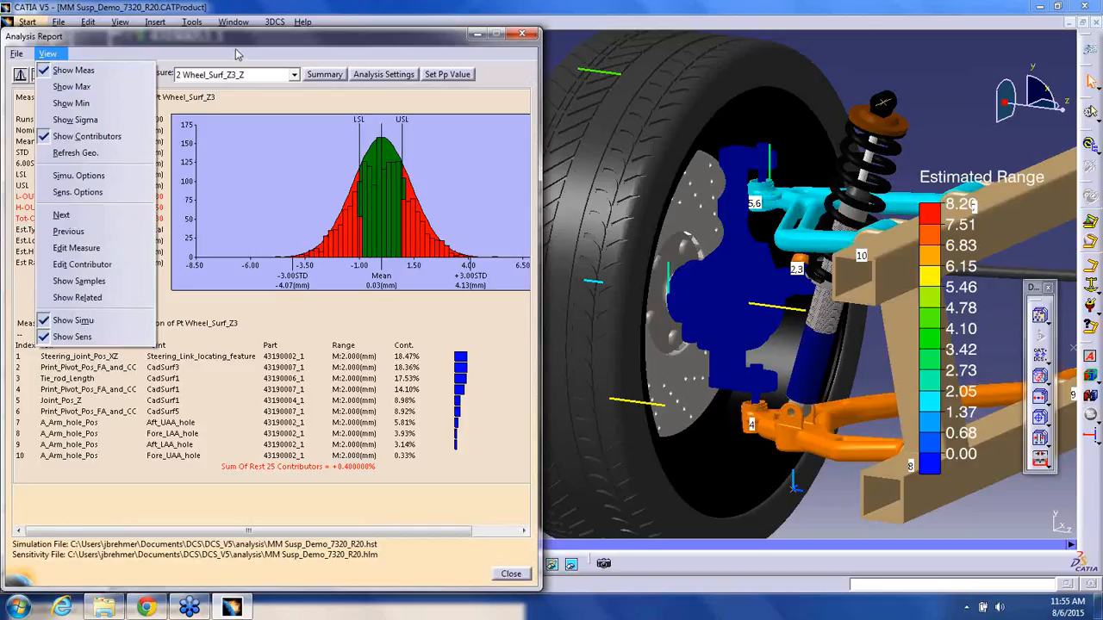
click(860, 68)
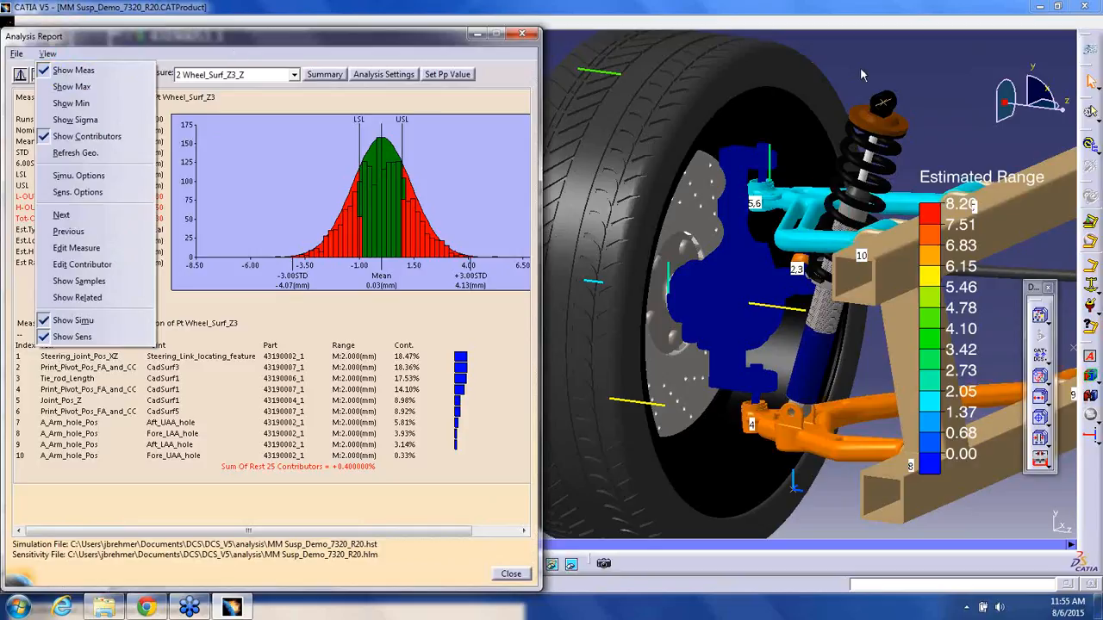
- Minimize the Analysis Report and activate the part color contour of 43190024_1 under 43190004_1, closing the activation dialog
click(478, 35)
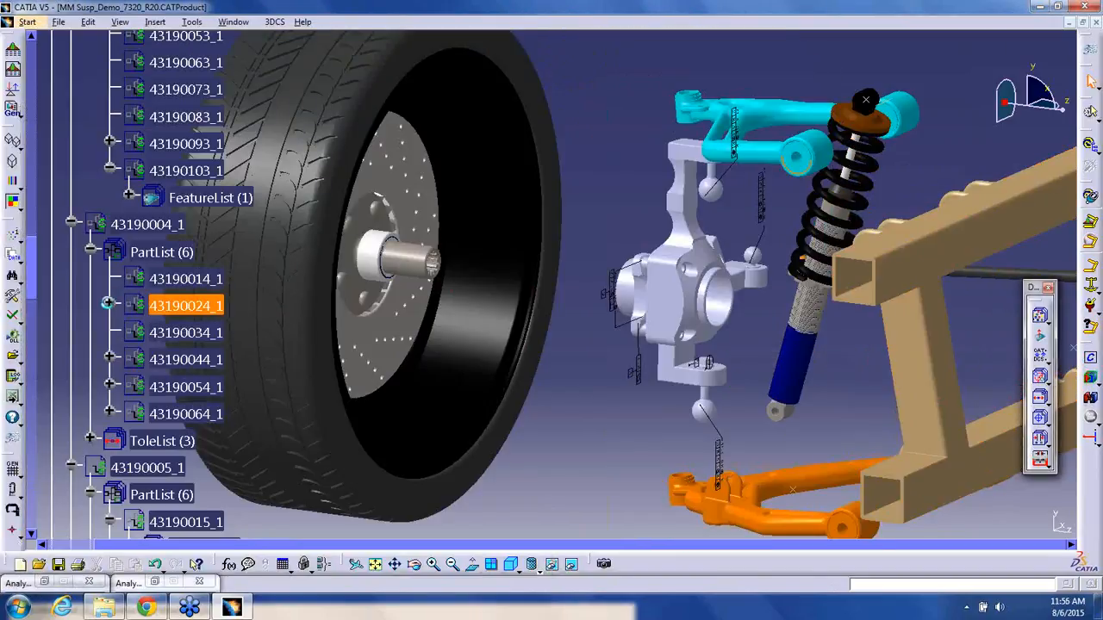
click(109, 305)
right_click(190, 309)
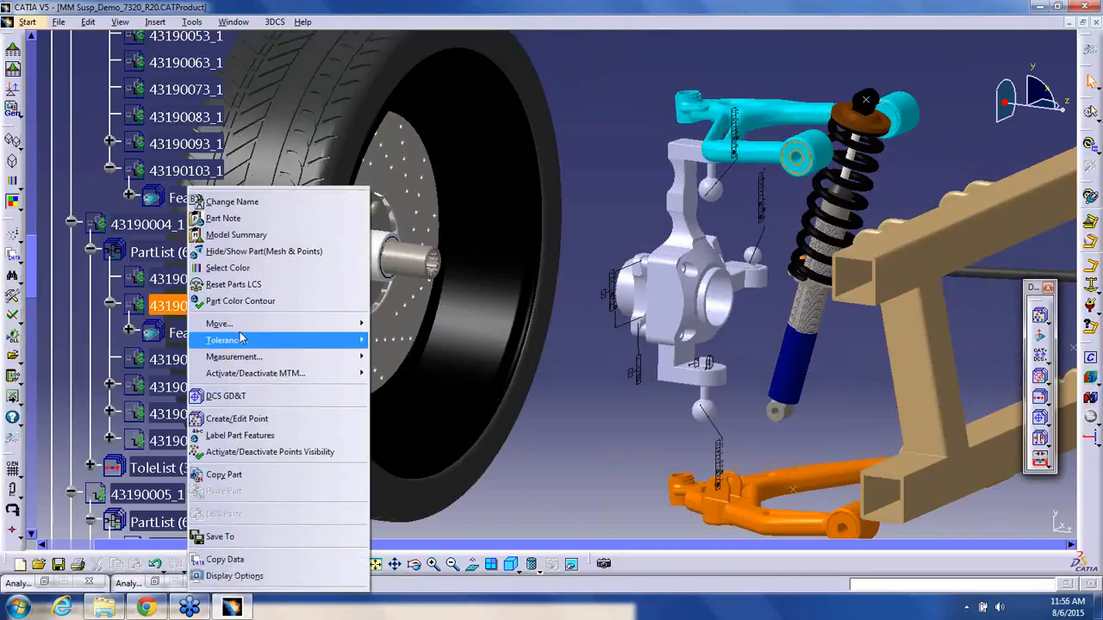
click(250, 301)
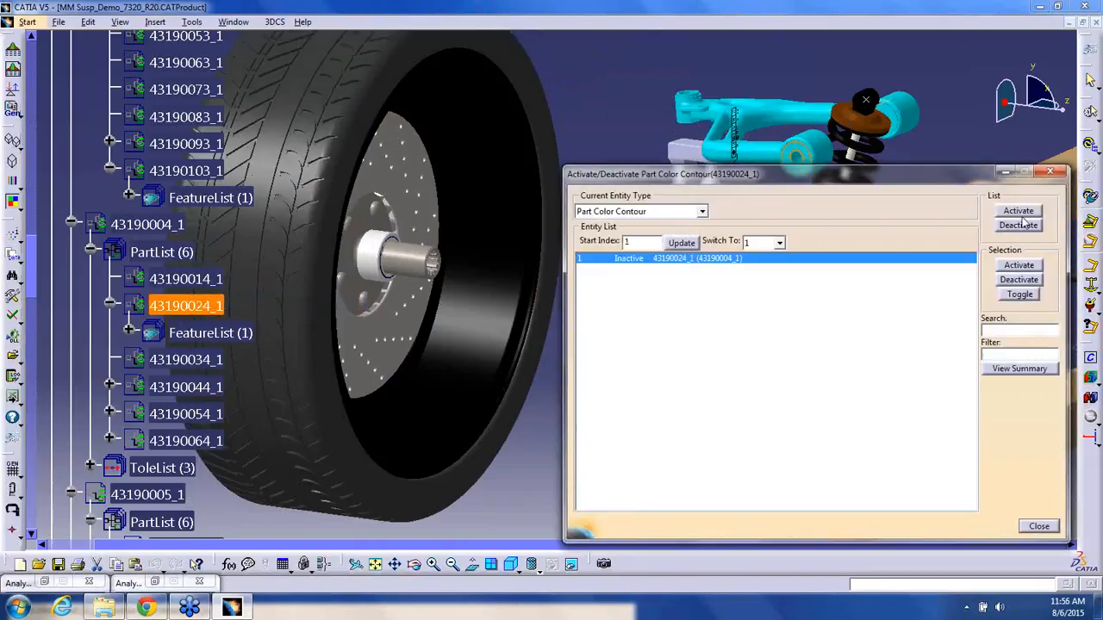
click(1019, 210)
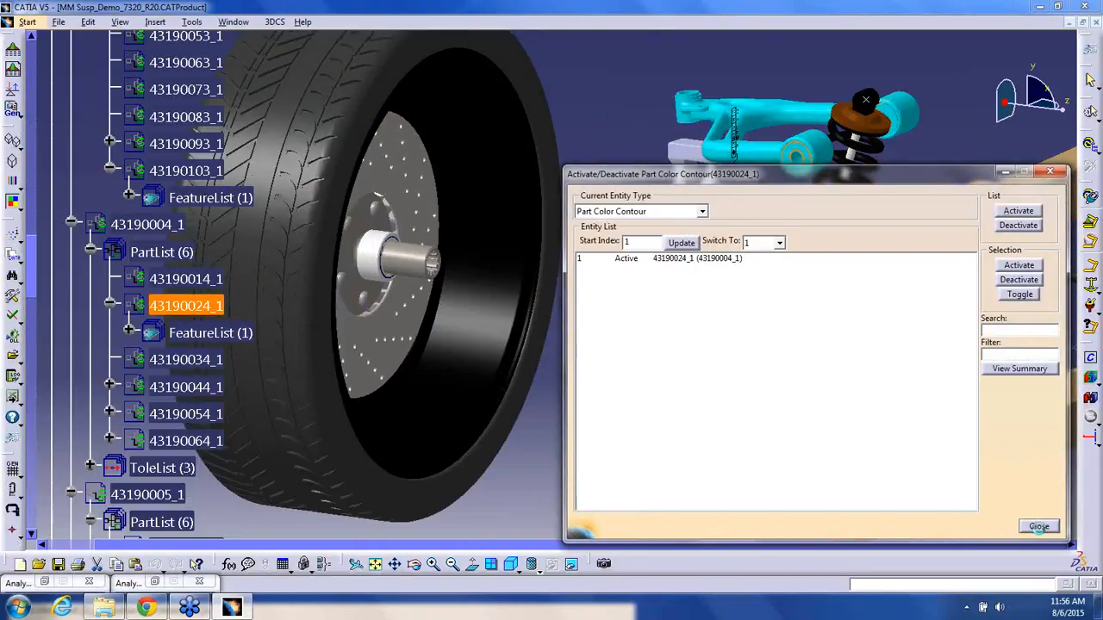
click(1038, 526)
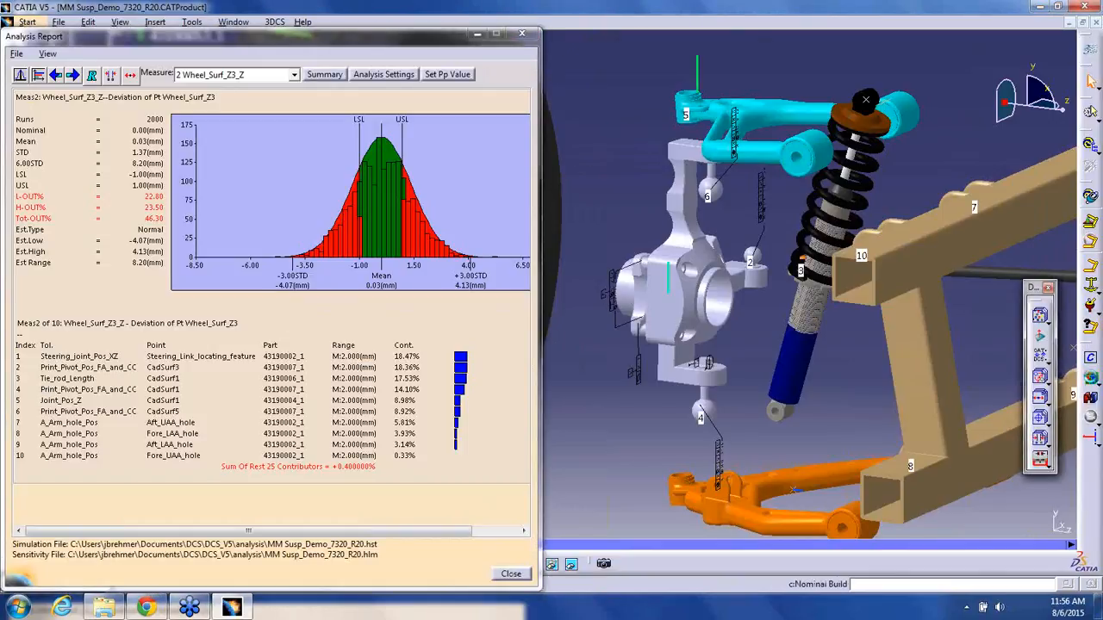
- Display the color contour on the assembled suspension, and return to the separated layout with the Analysis Report closed
click(1090, 379)
middle_drag(781, 346, 842, 329)
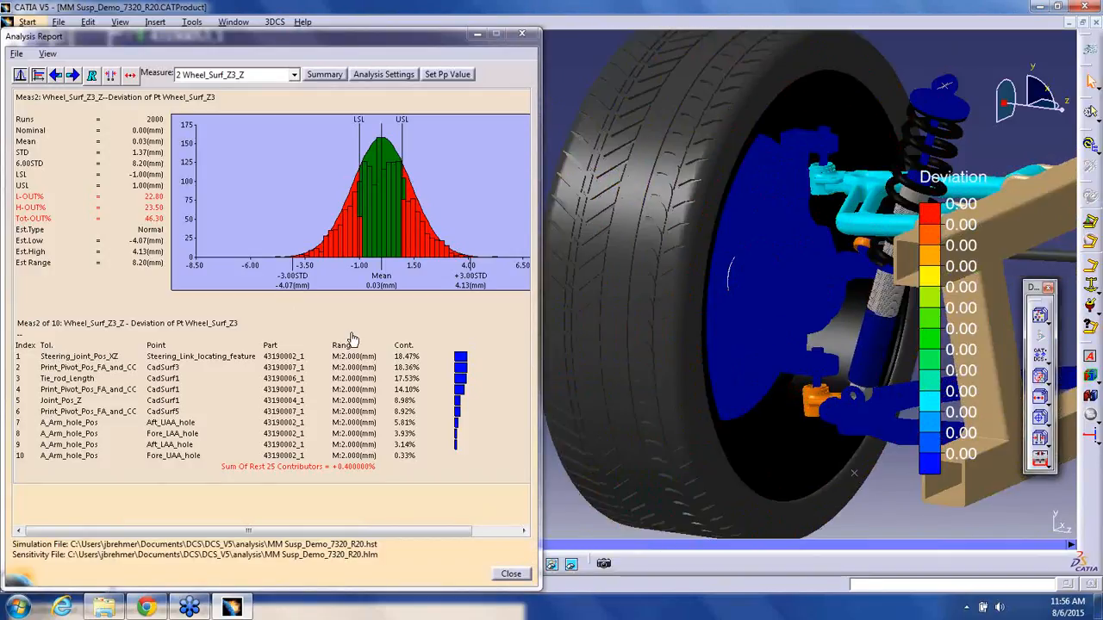
click(526, 34)
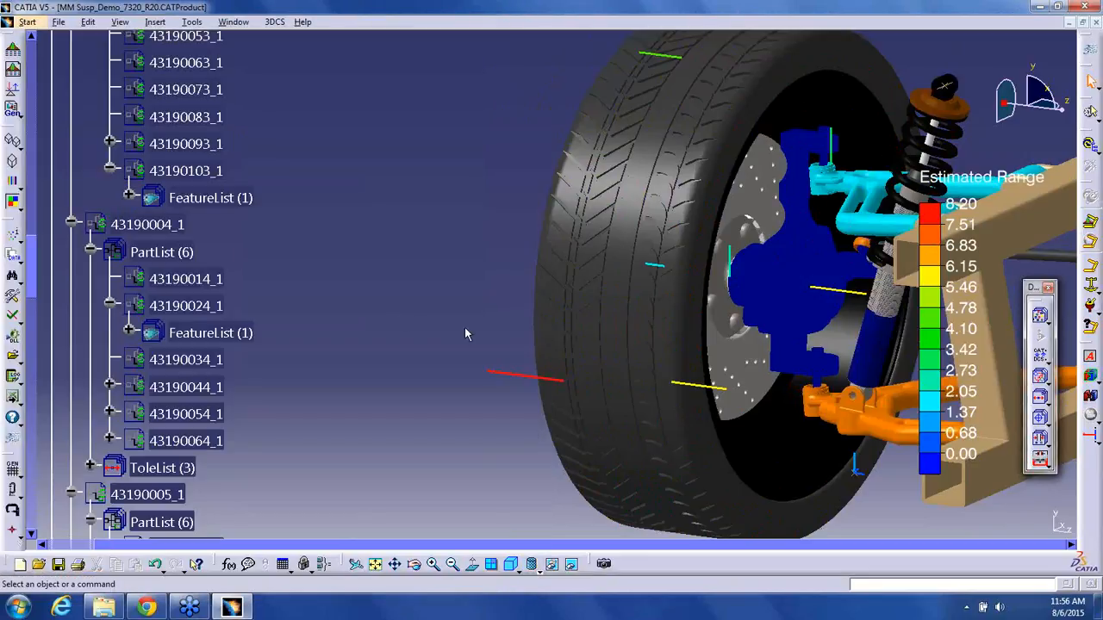
click(1090, 356)
middle_drag(521, 276, 517, 414)
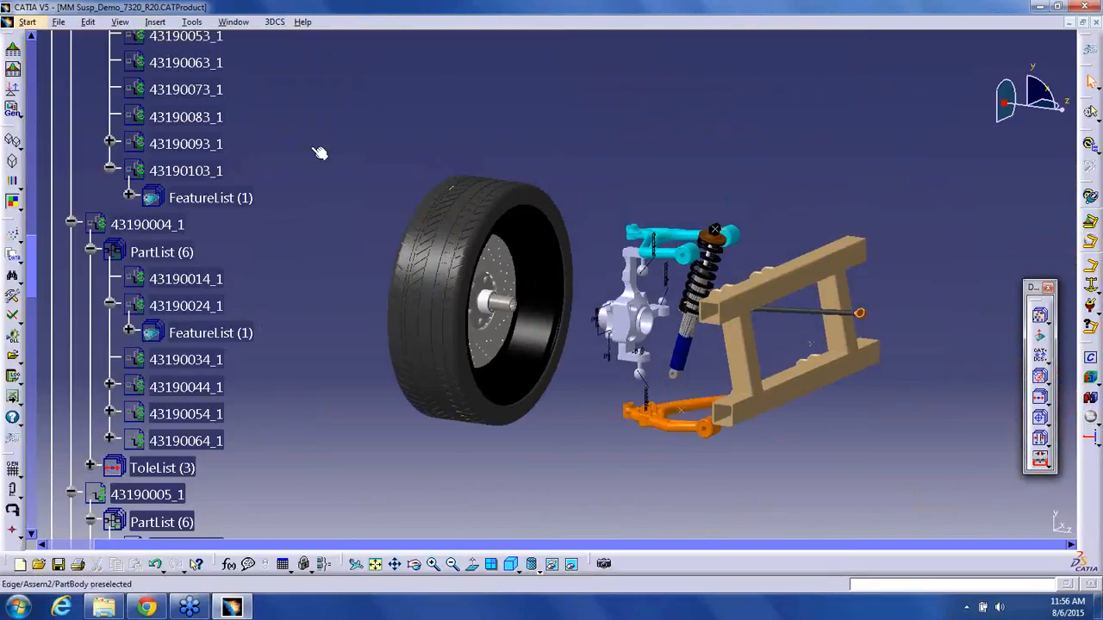
click(207, 278)
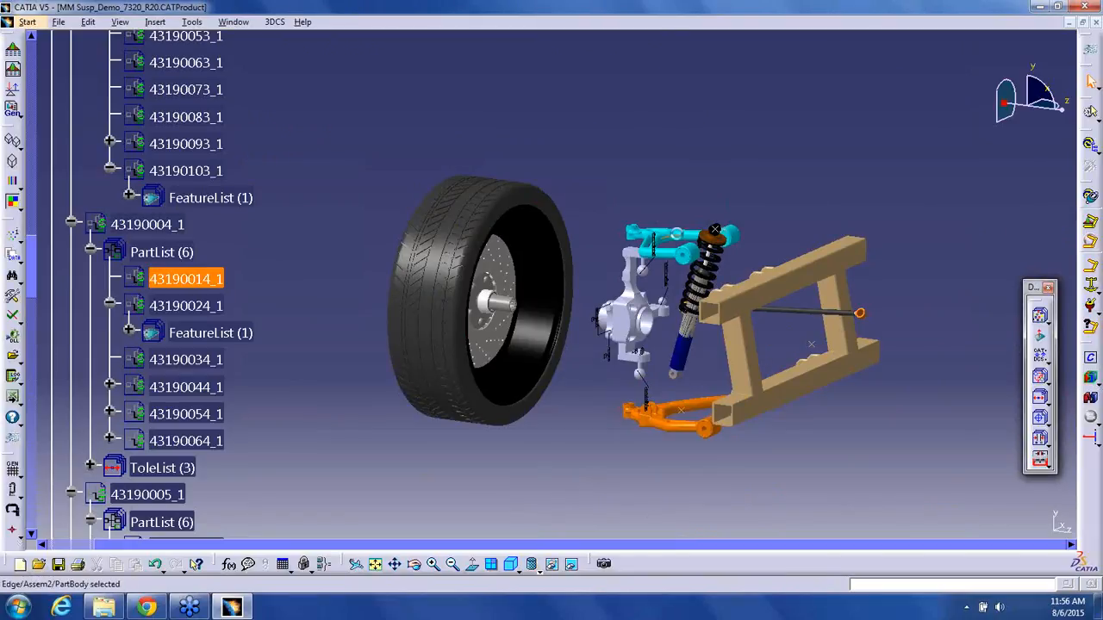
right_click(187, 281)
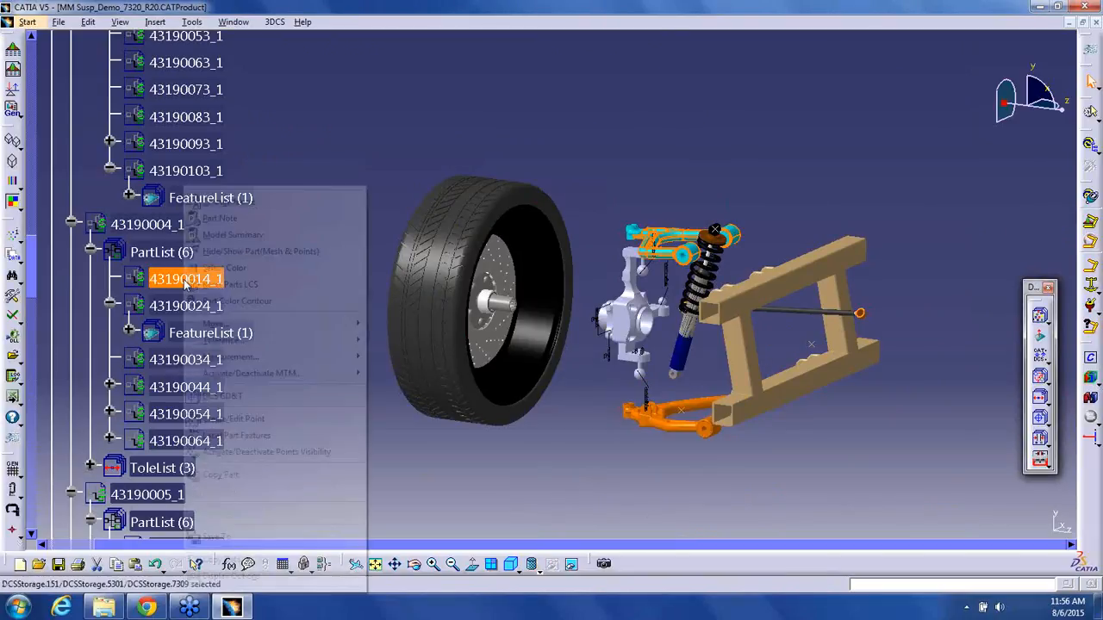
click(230, 285)
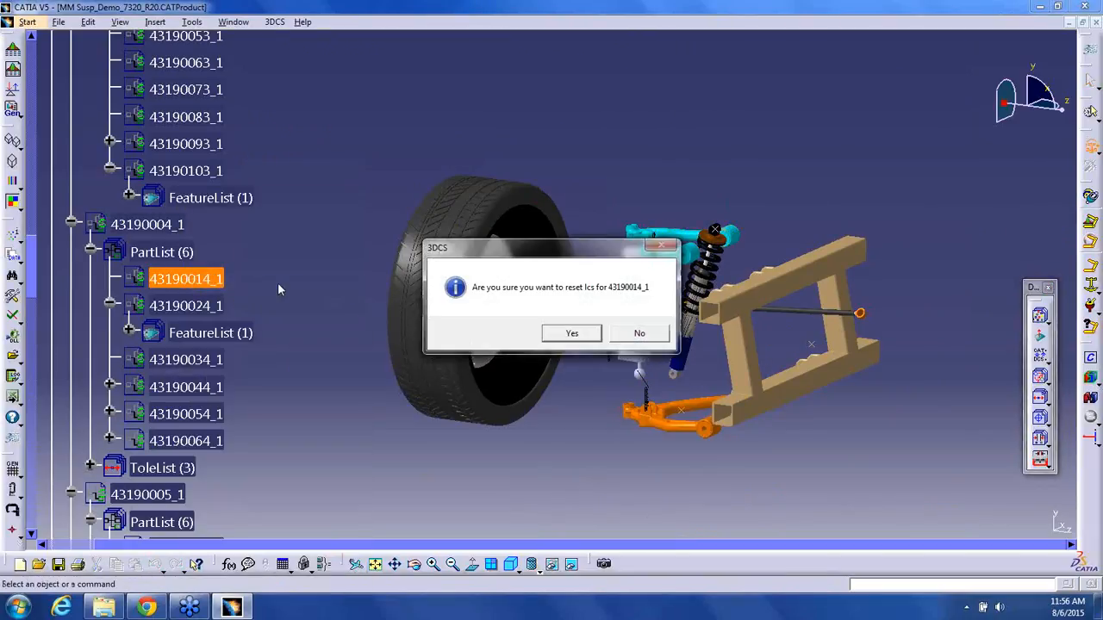
click(665, 338)
- Activate the part color contour of 43190014_1 under 43190004_1 and close the activation dialog
right_click(177, 276)
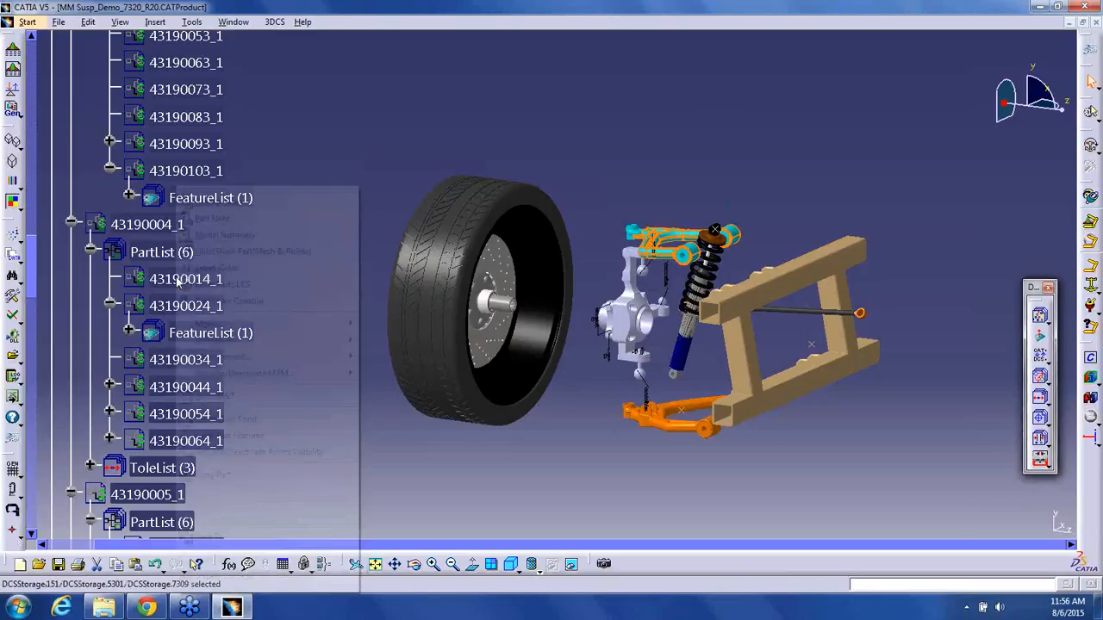
click(252, 303)
click(728, 261)
click(1019, 210)
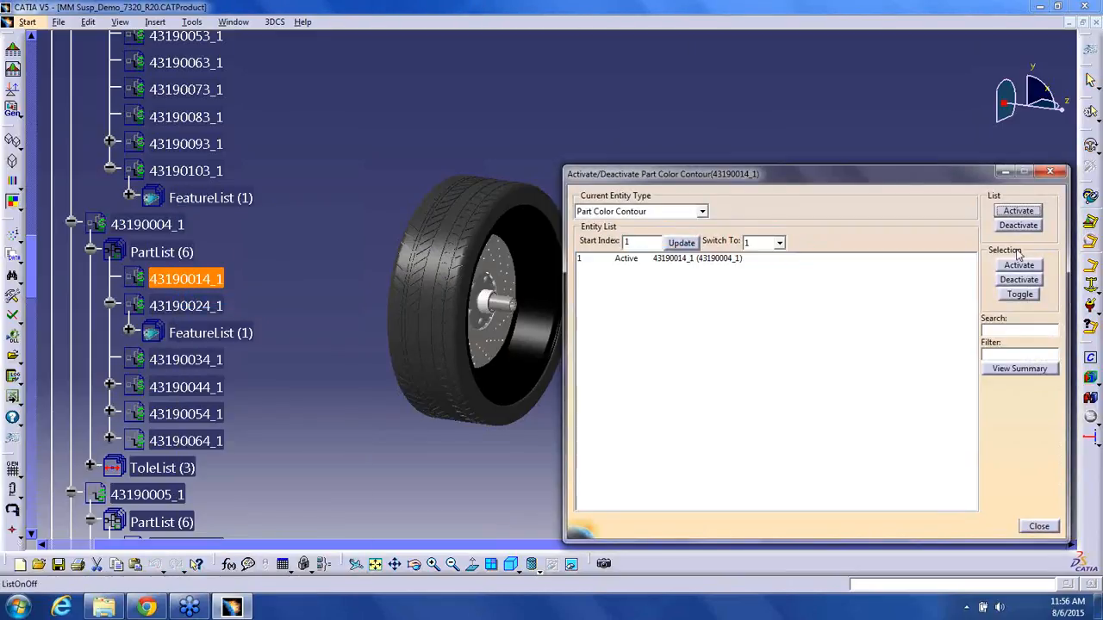
click(1041, 526)
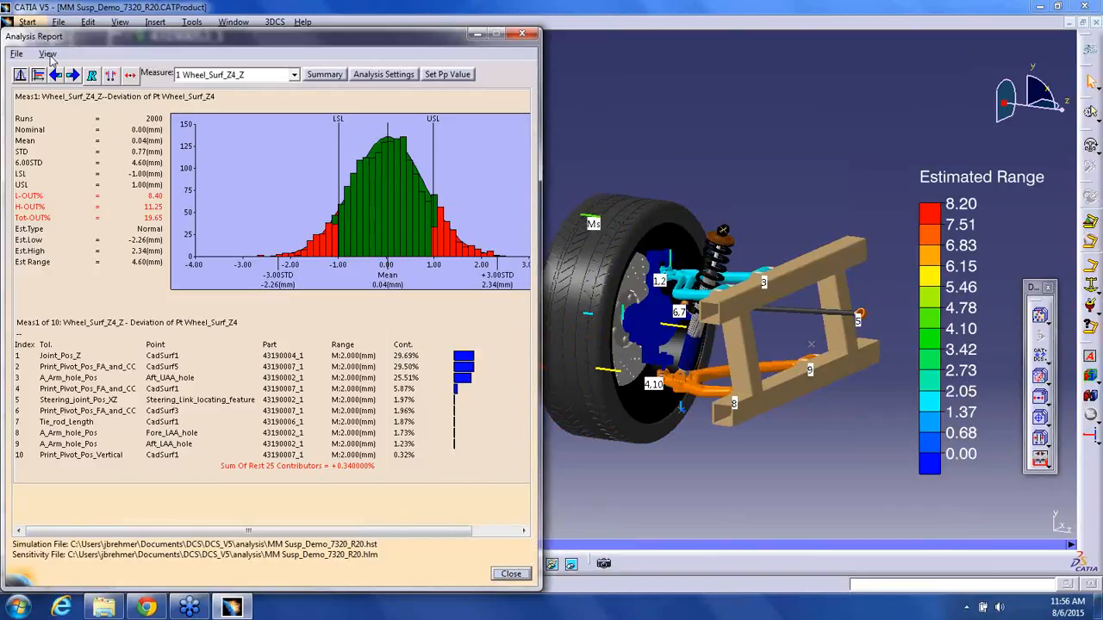
- Switch the Analysis Report to measure 2 Wheel_Surf_Z3_Z and show its maximum sample, examining the contour on the knuckle and upper arm
click(179, 76)
click(222, 102)
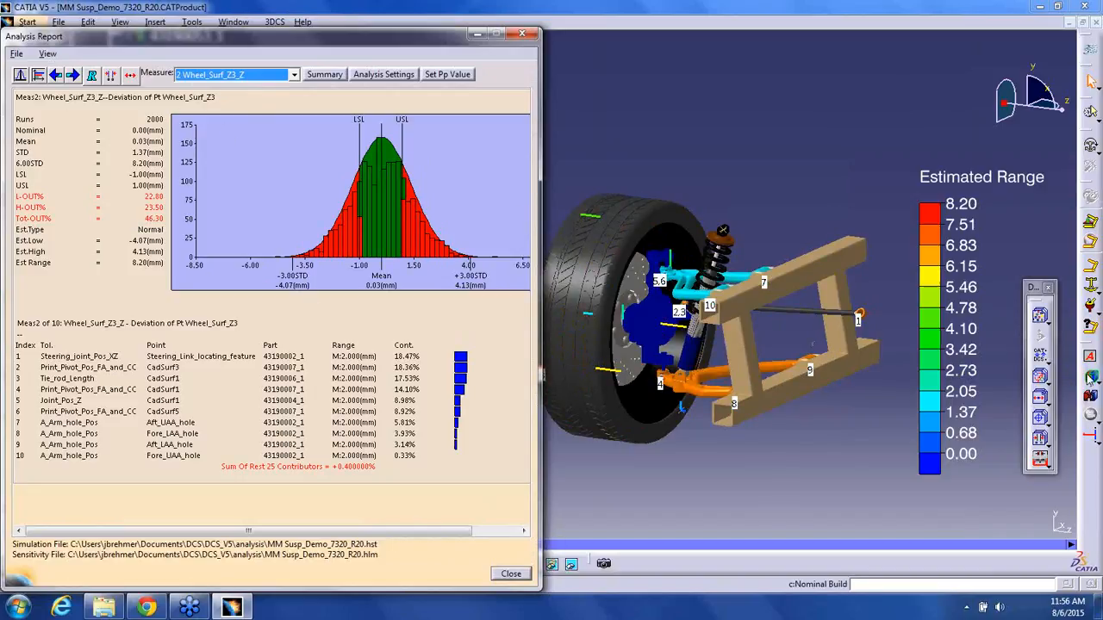
click(49, 54)
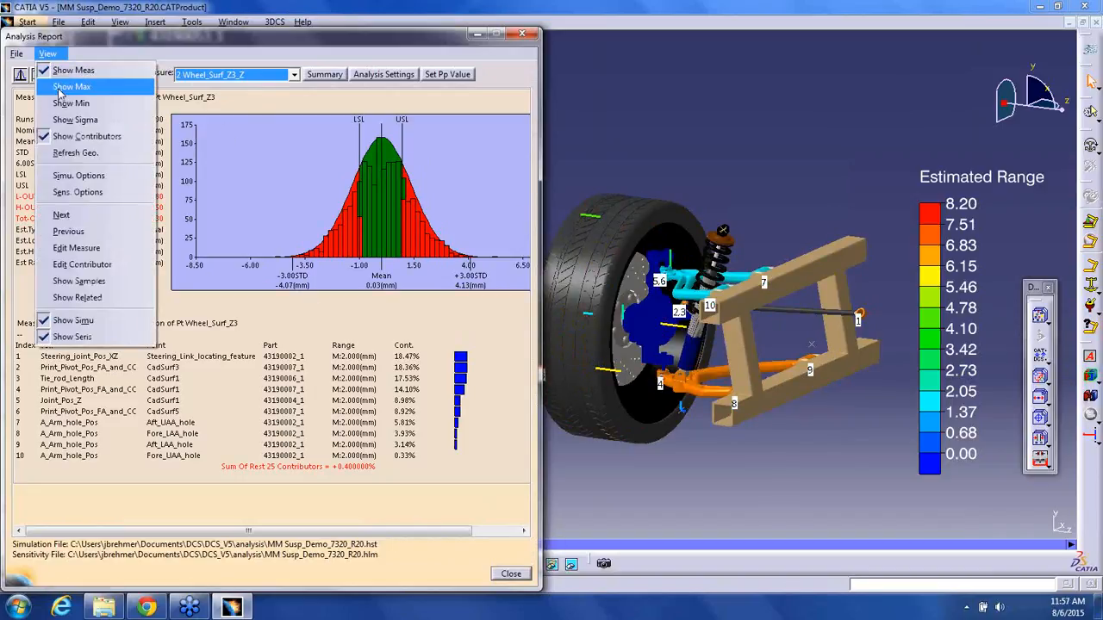
click(58, 90)
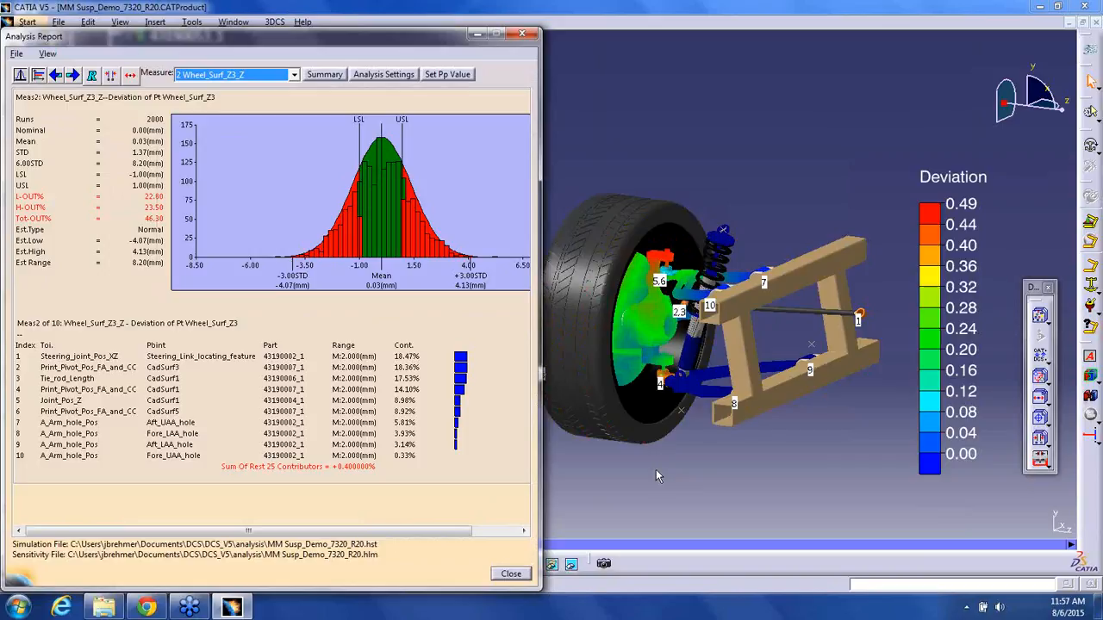
middle_drag(656, 469, 711, 333)
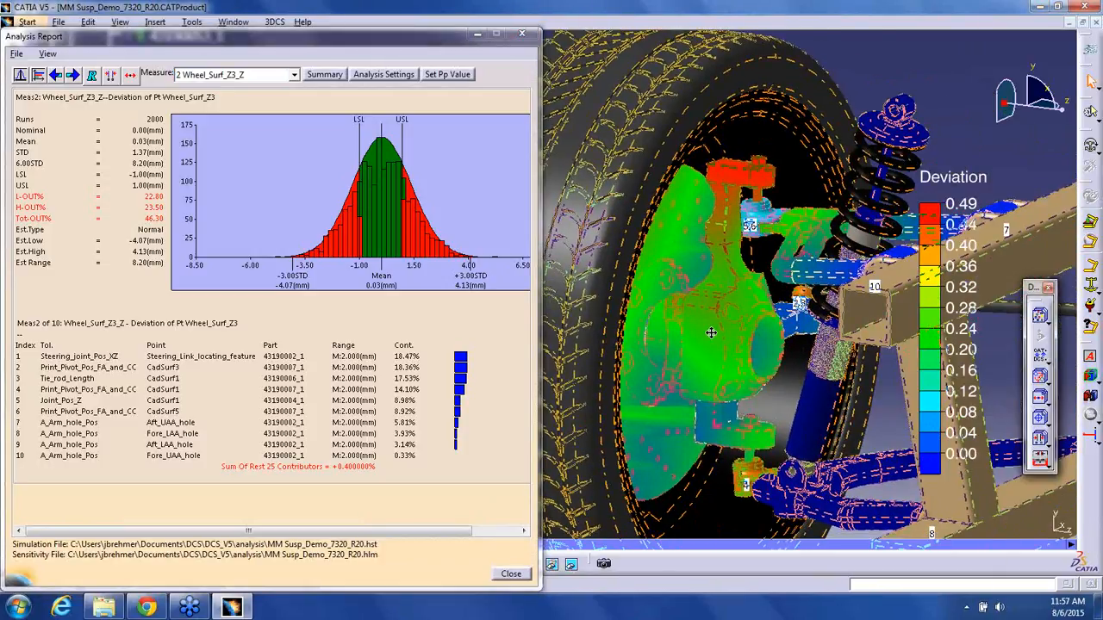
middle_drag(711, 333, 703, 346)
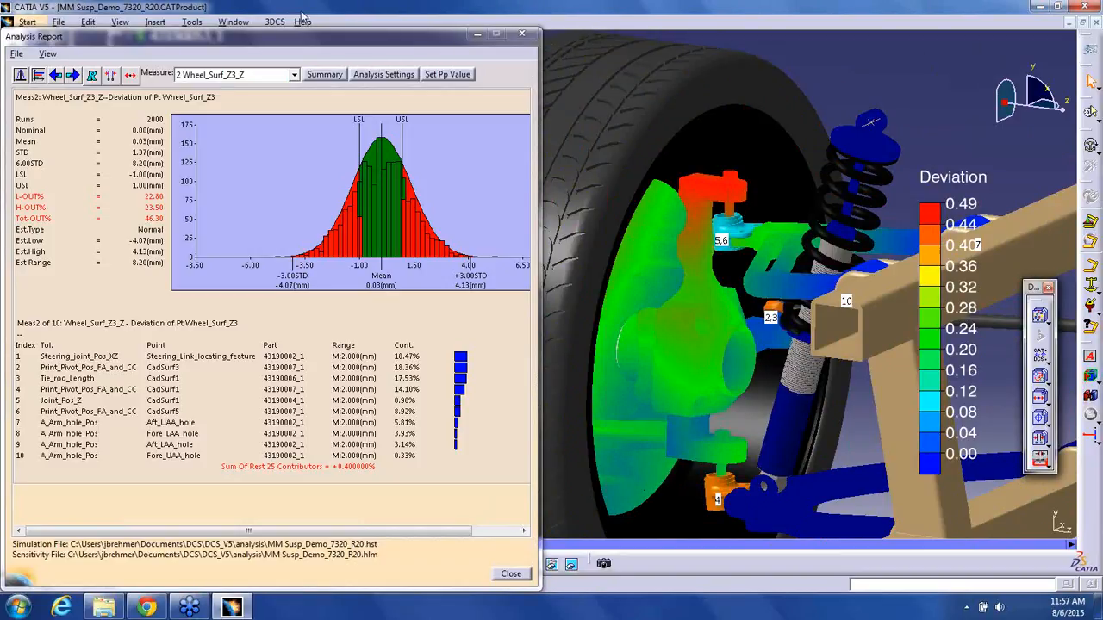
- Reselect measure 2 Wheel_Surf_Z3_Z to reset the model display and show its maximum sample again
click(226, 74)
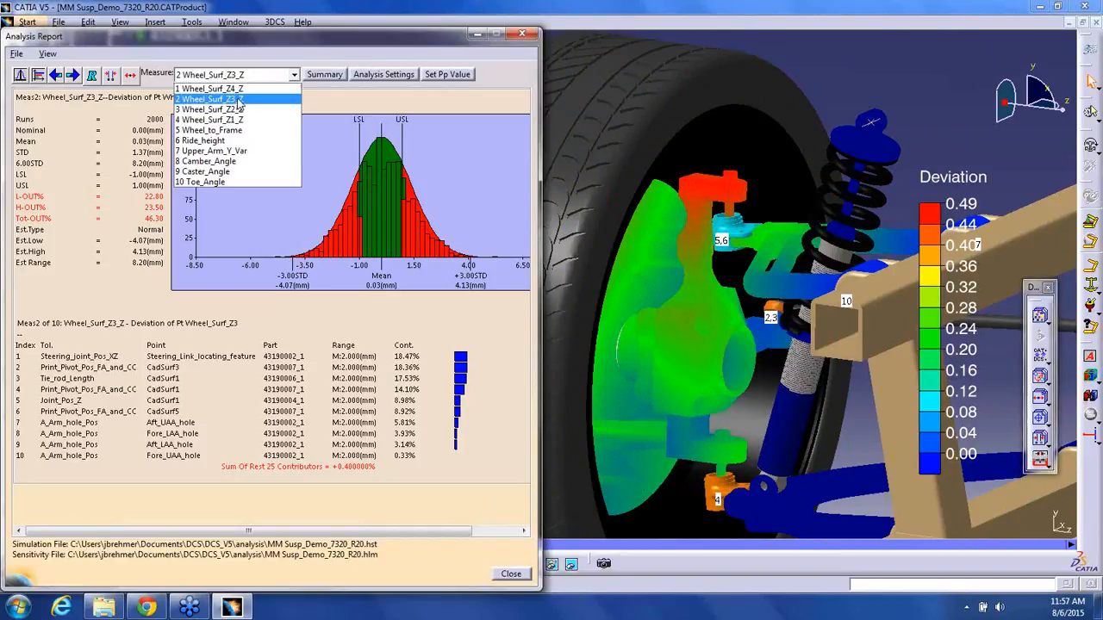
click(239, 99)
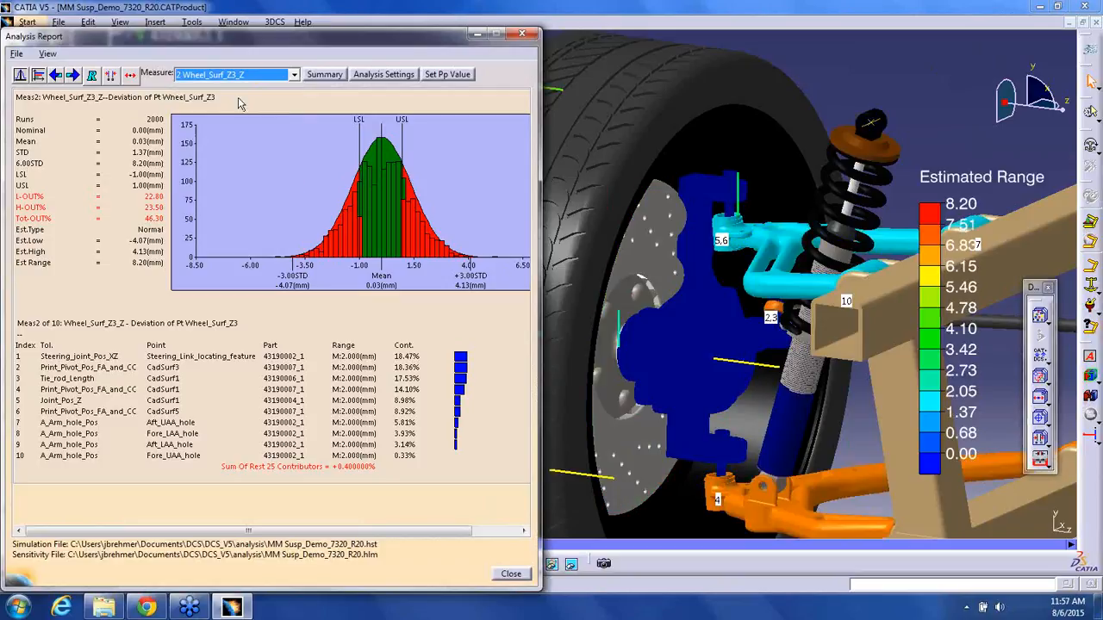
click(46, 54)
click(67, 87)
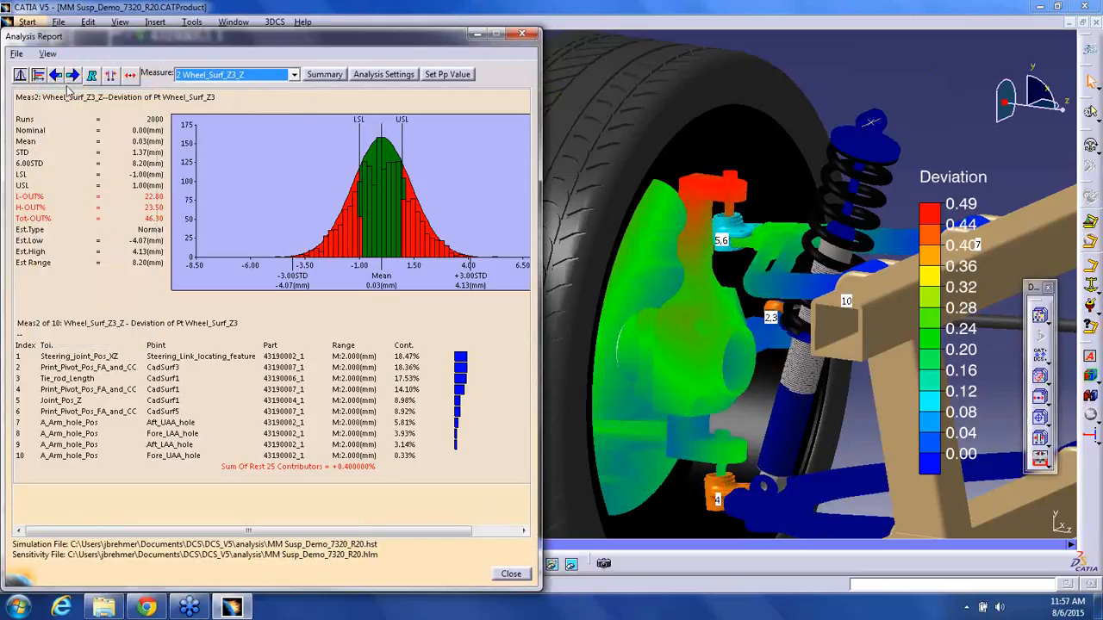
- Show the minimum sample of Wheel_Surf_Z3_Z as a deviation contour on the suspension parts
click(54, 54)
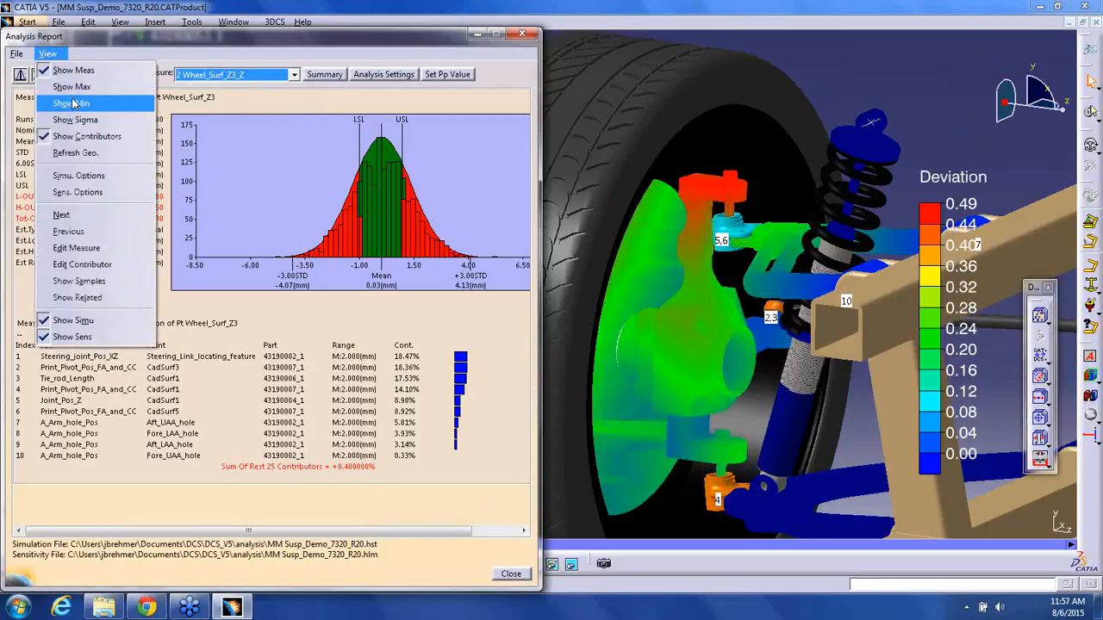
click(73, 102)
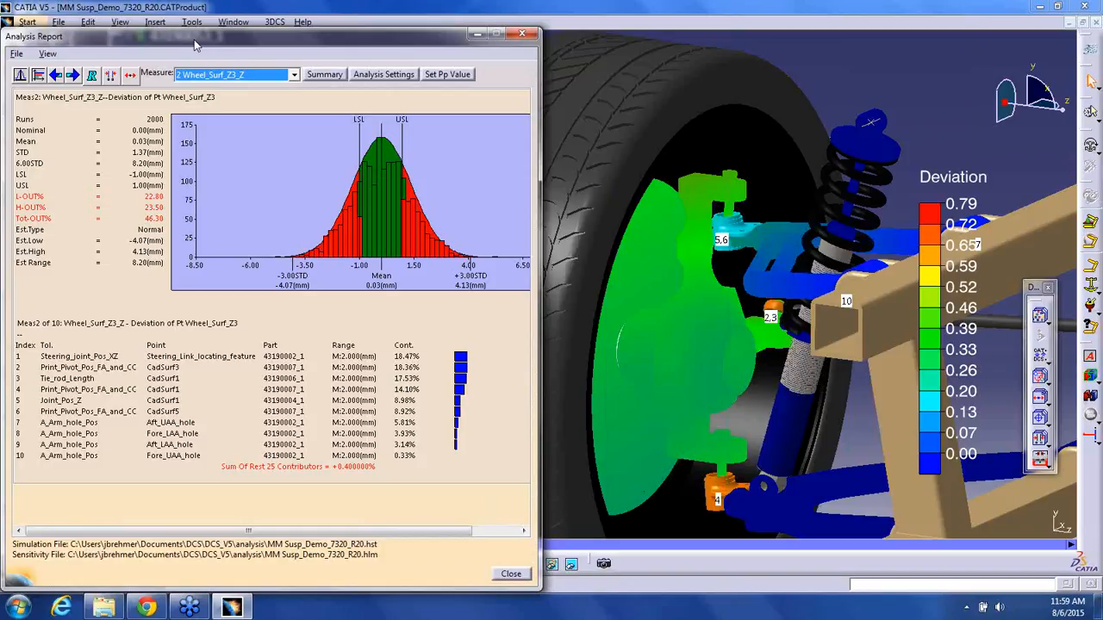
click(48, 55)
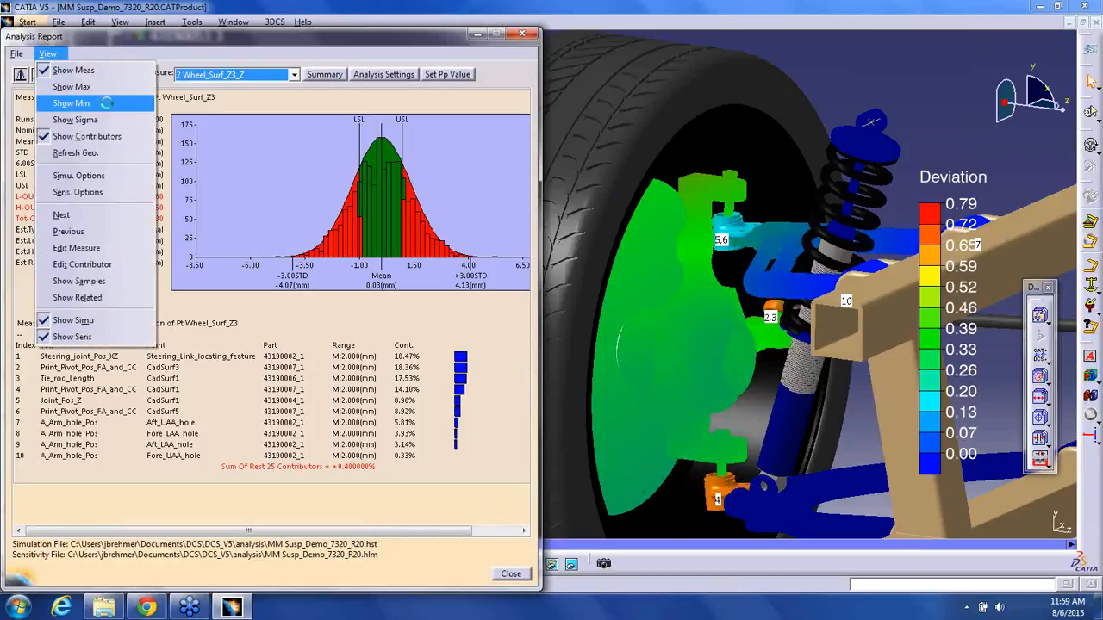
click(107, 105)
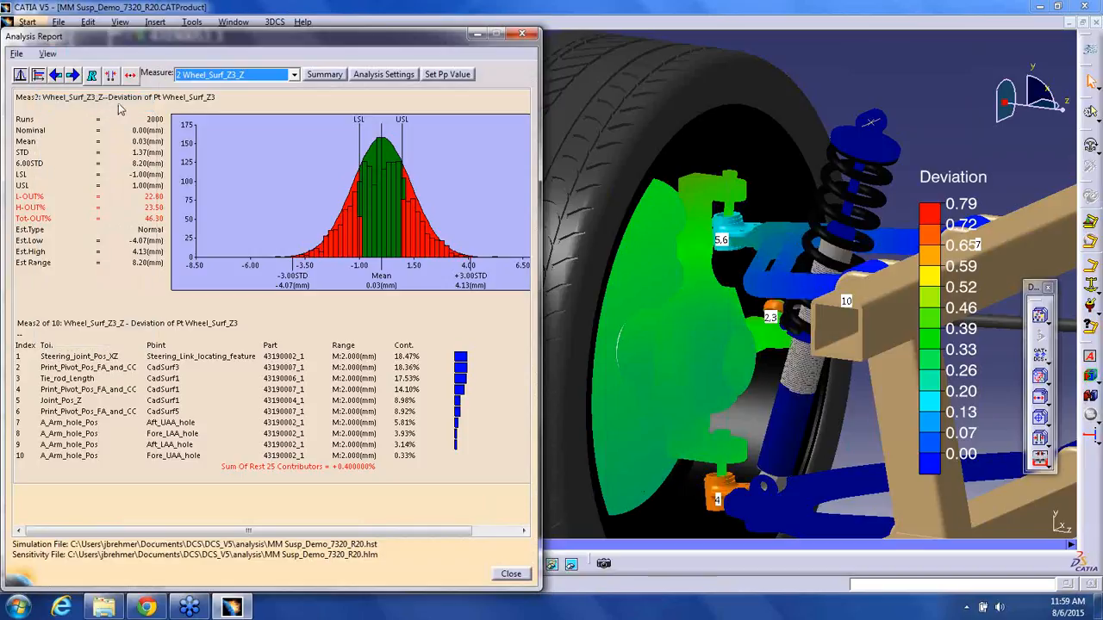
- Switch the deviation contour back to the maximum sample and reposition the Analysis Report window
click(50, 53)
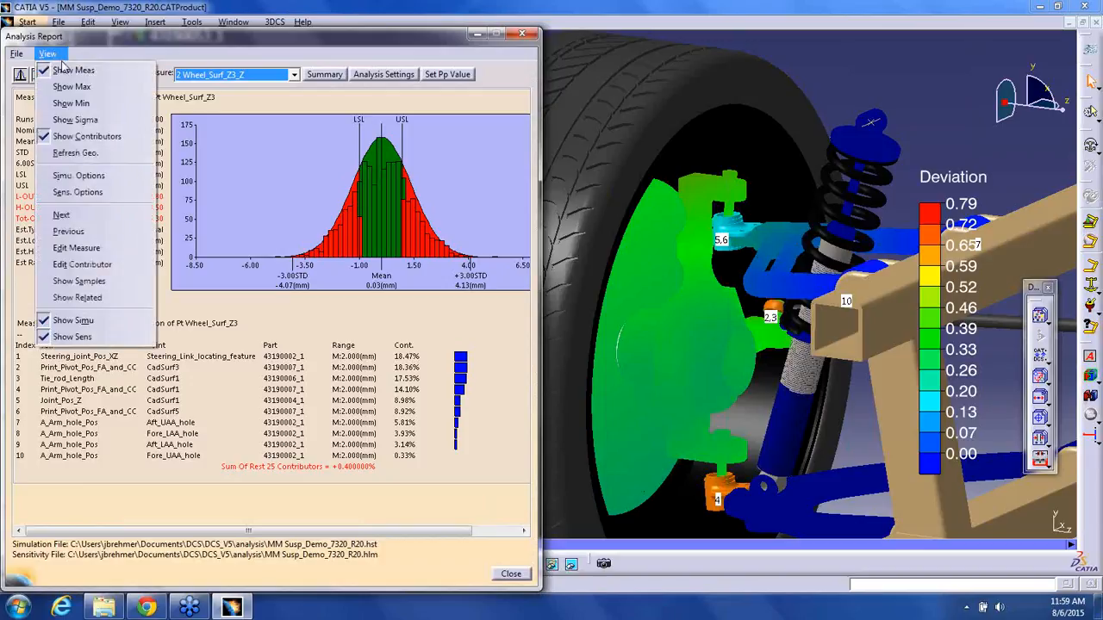
click(86, 86)
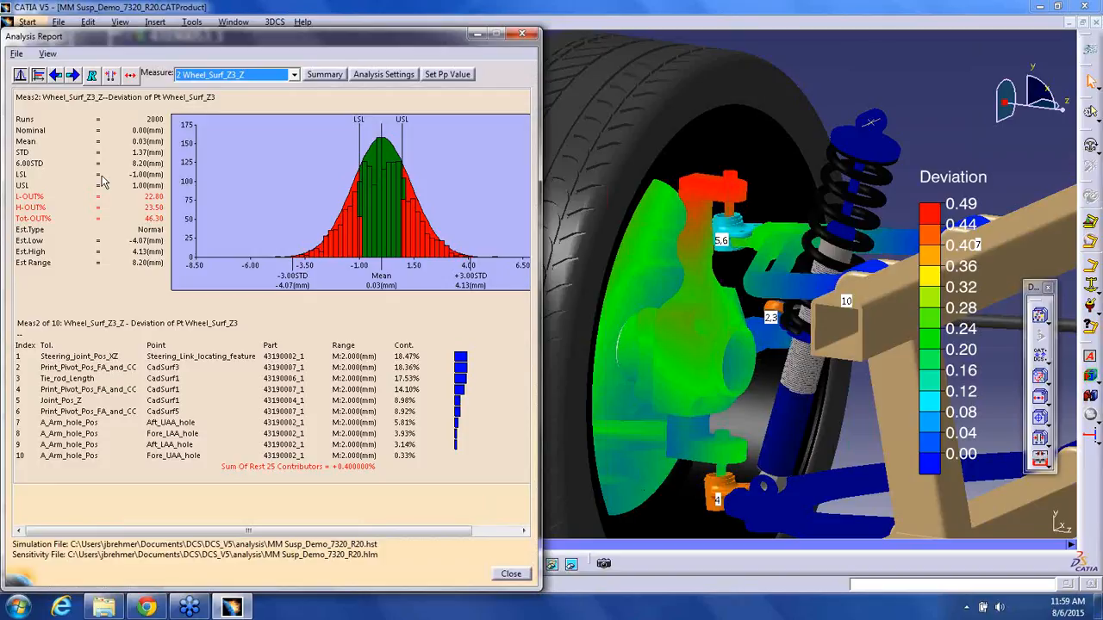
drag(132, 36, 232, 32)
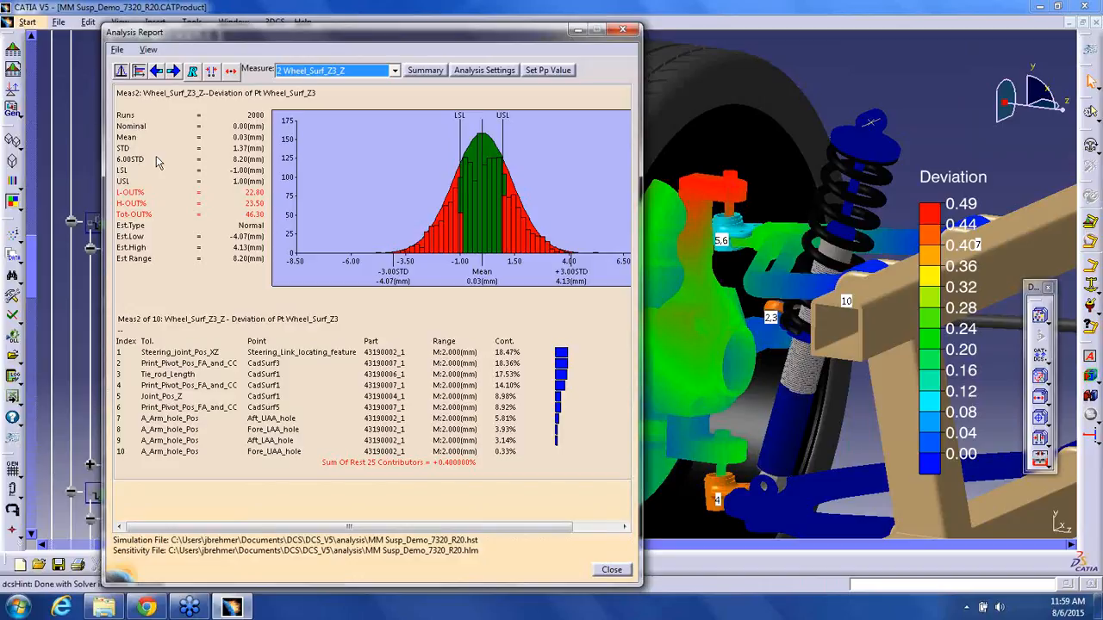
- Show the Wheel_Surf_Z3_Z deviation contour at 3 Sigma on the negative side
click(146, 49)
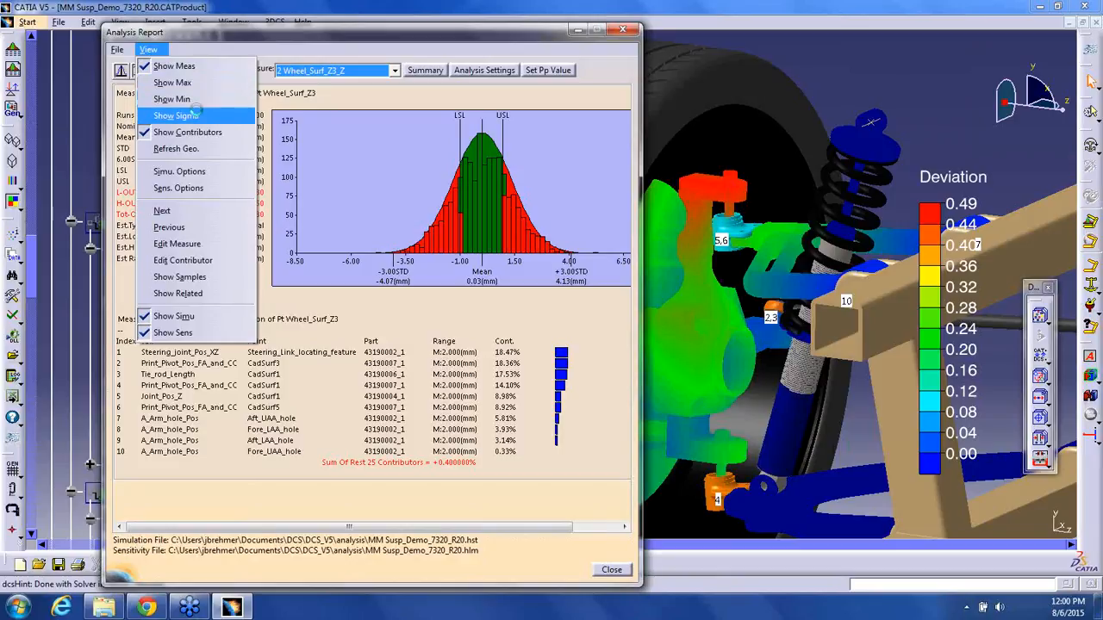
click(195, 116)
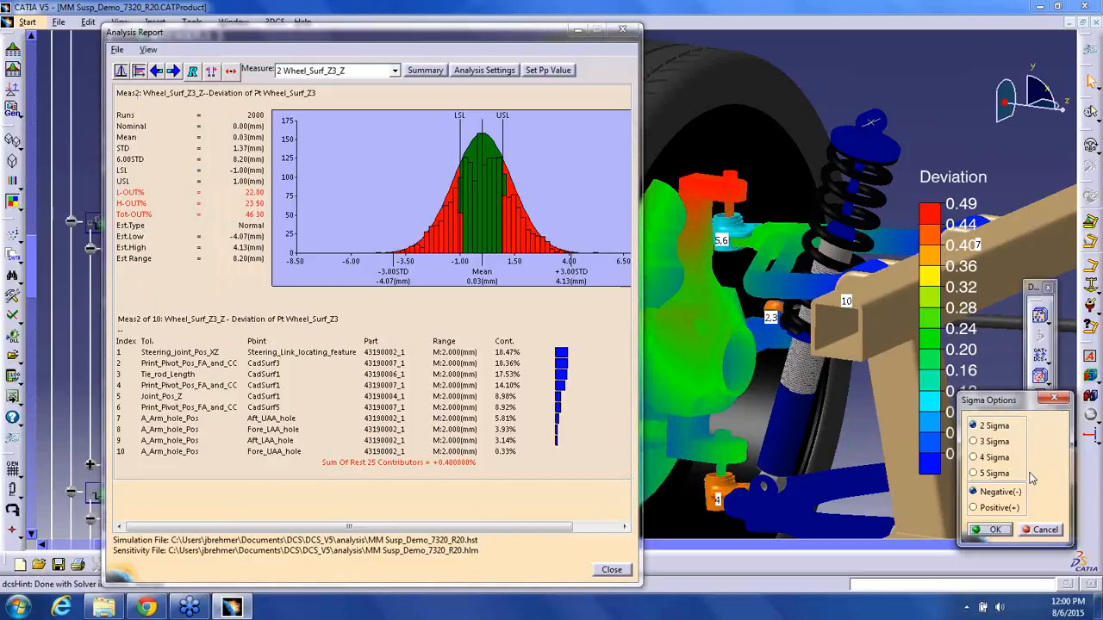
drag(1000, 405, 755, 240)
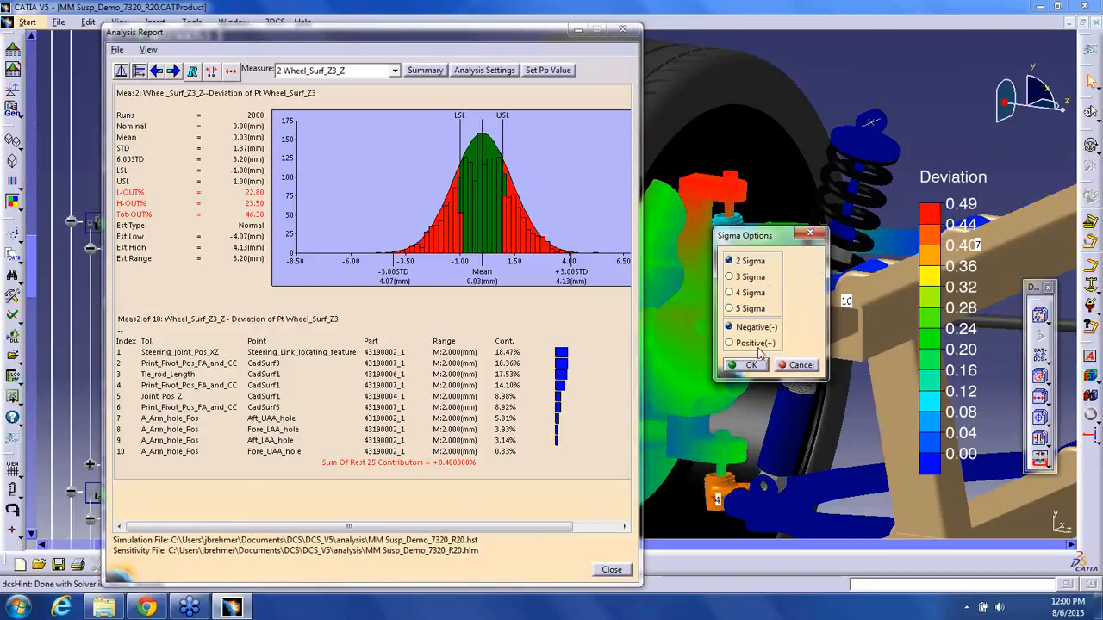
click(751, 277)
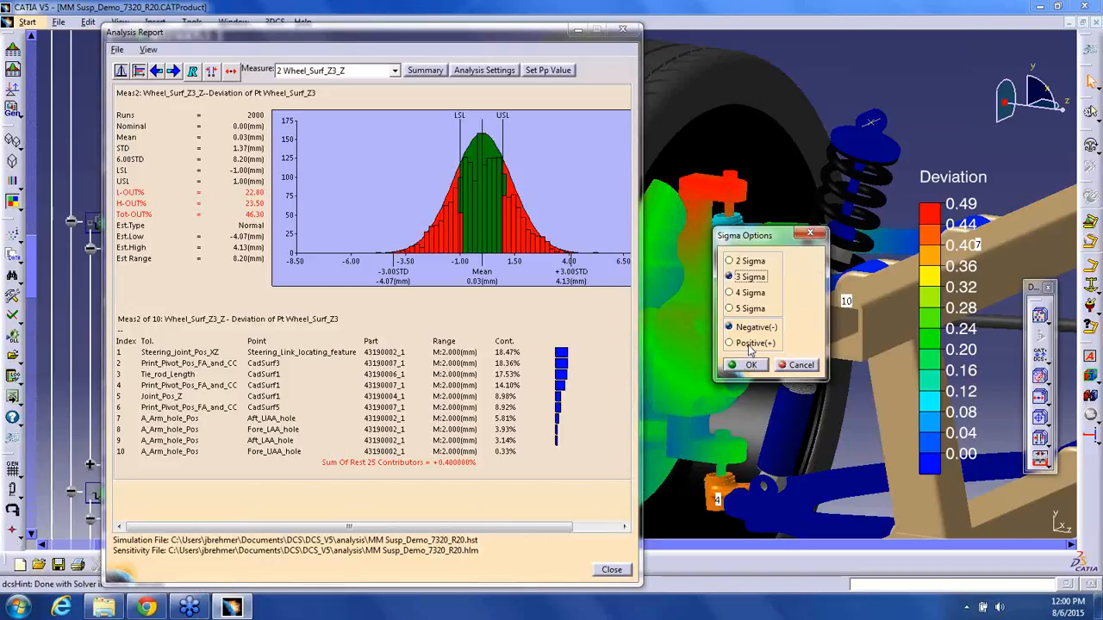
click(741, 366)
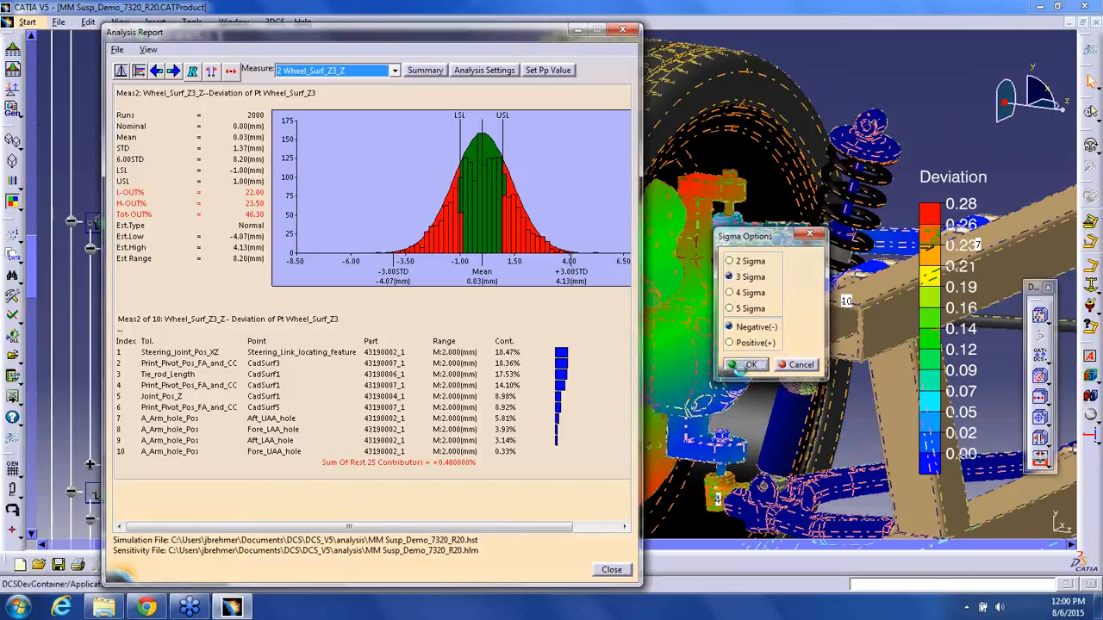